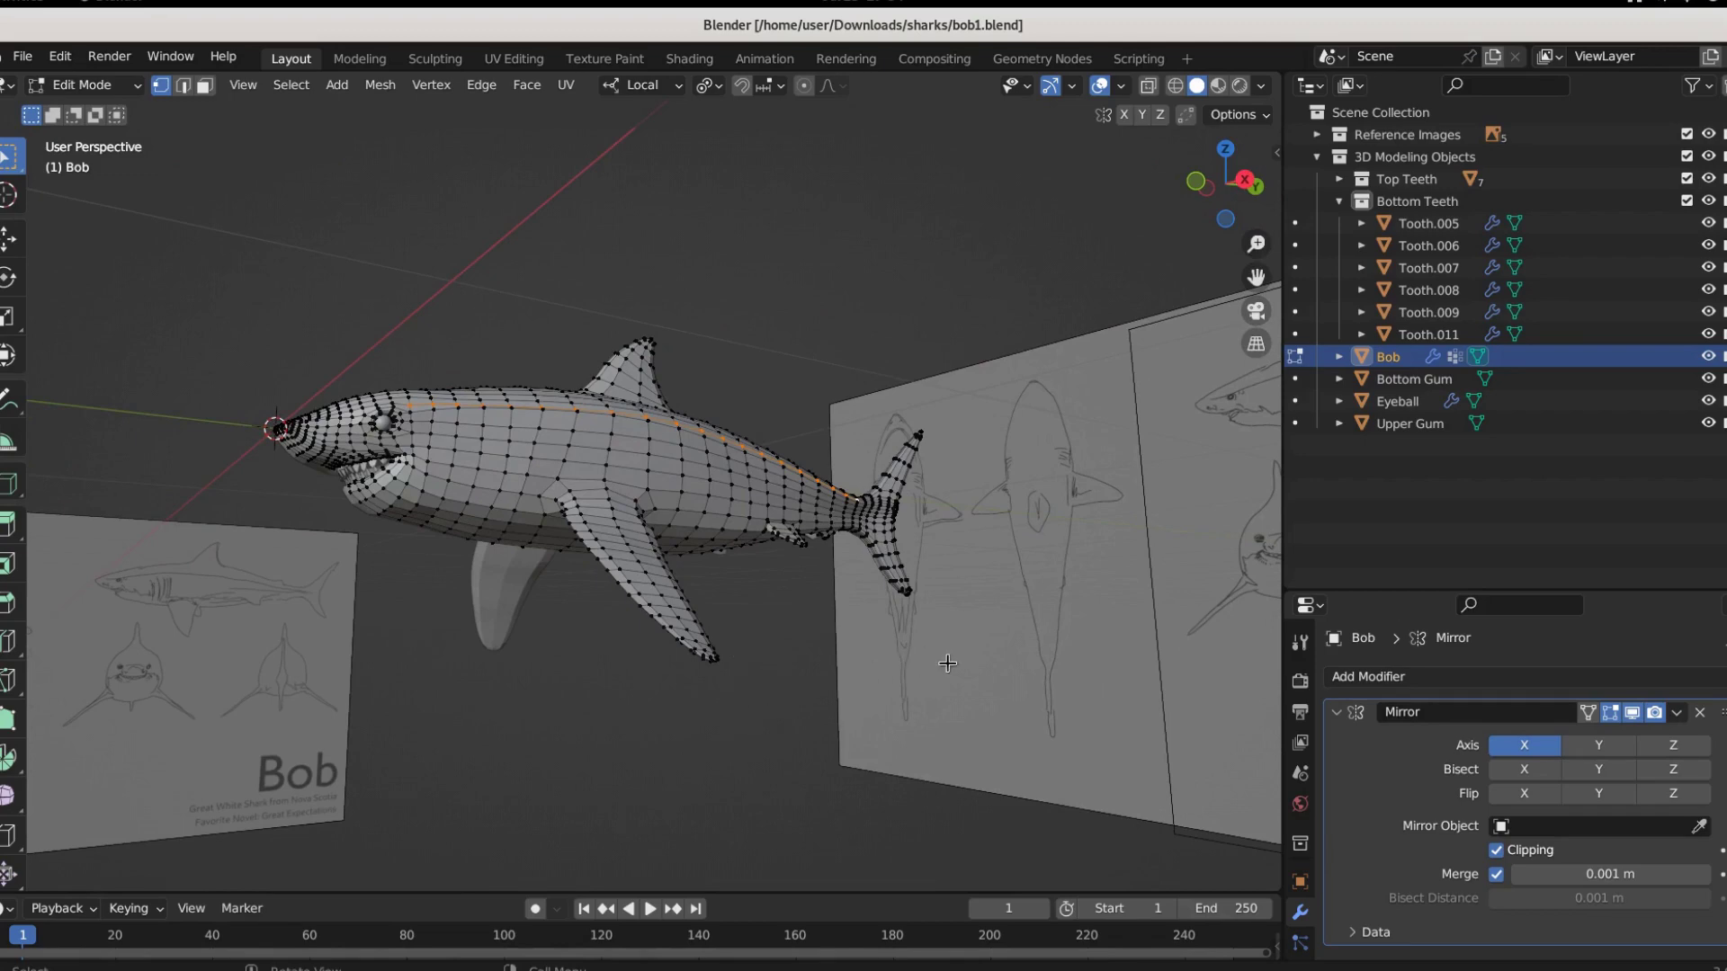
Orbit the viewport to see the shark Bob almost side-on
middle_drag(936, 663, 792, 662)
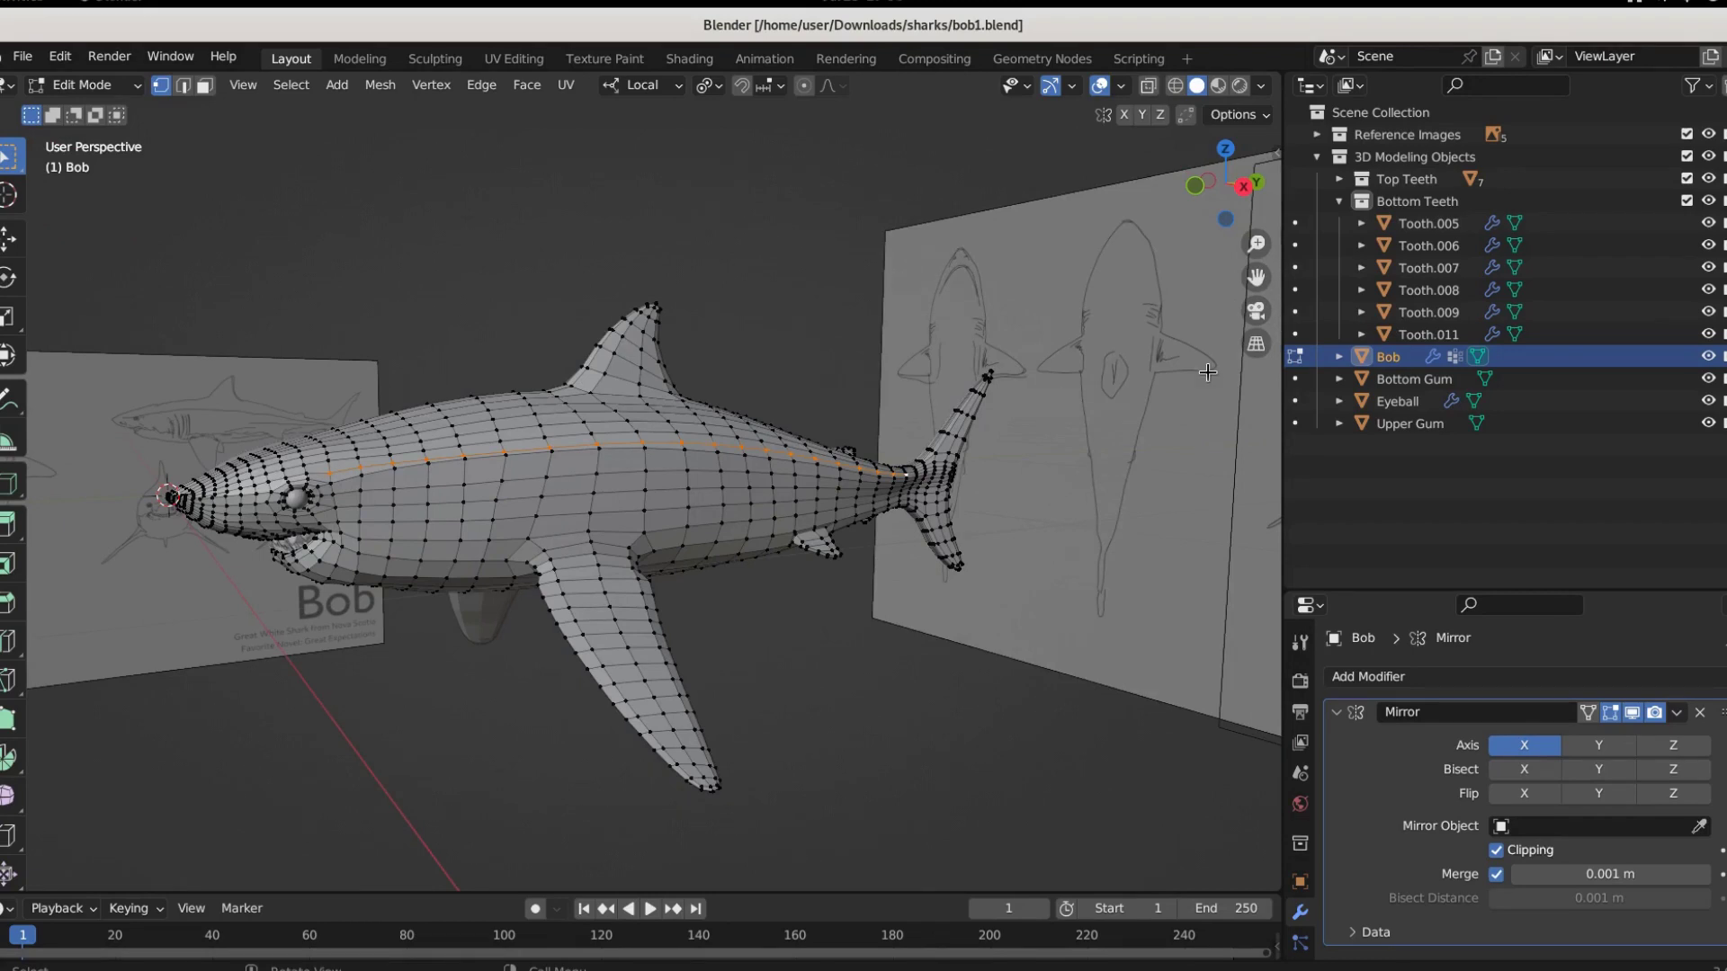
Hide the Top and Bottom Teeth, the shark body Bob, and both gums in the Outliner
click(1338, 201)
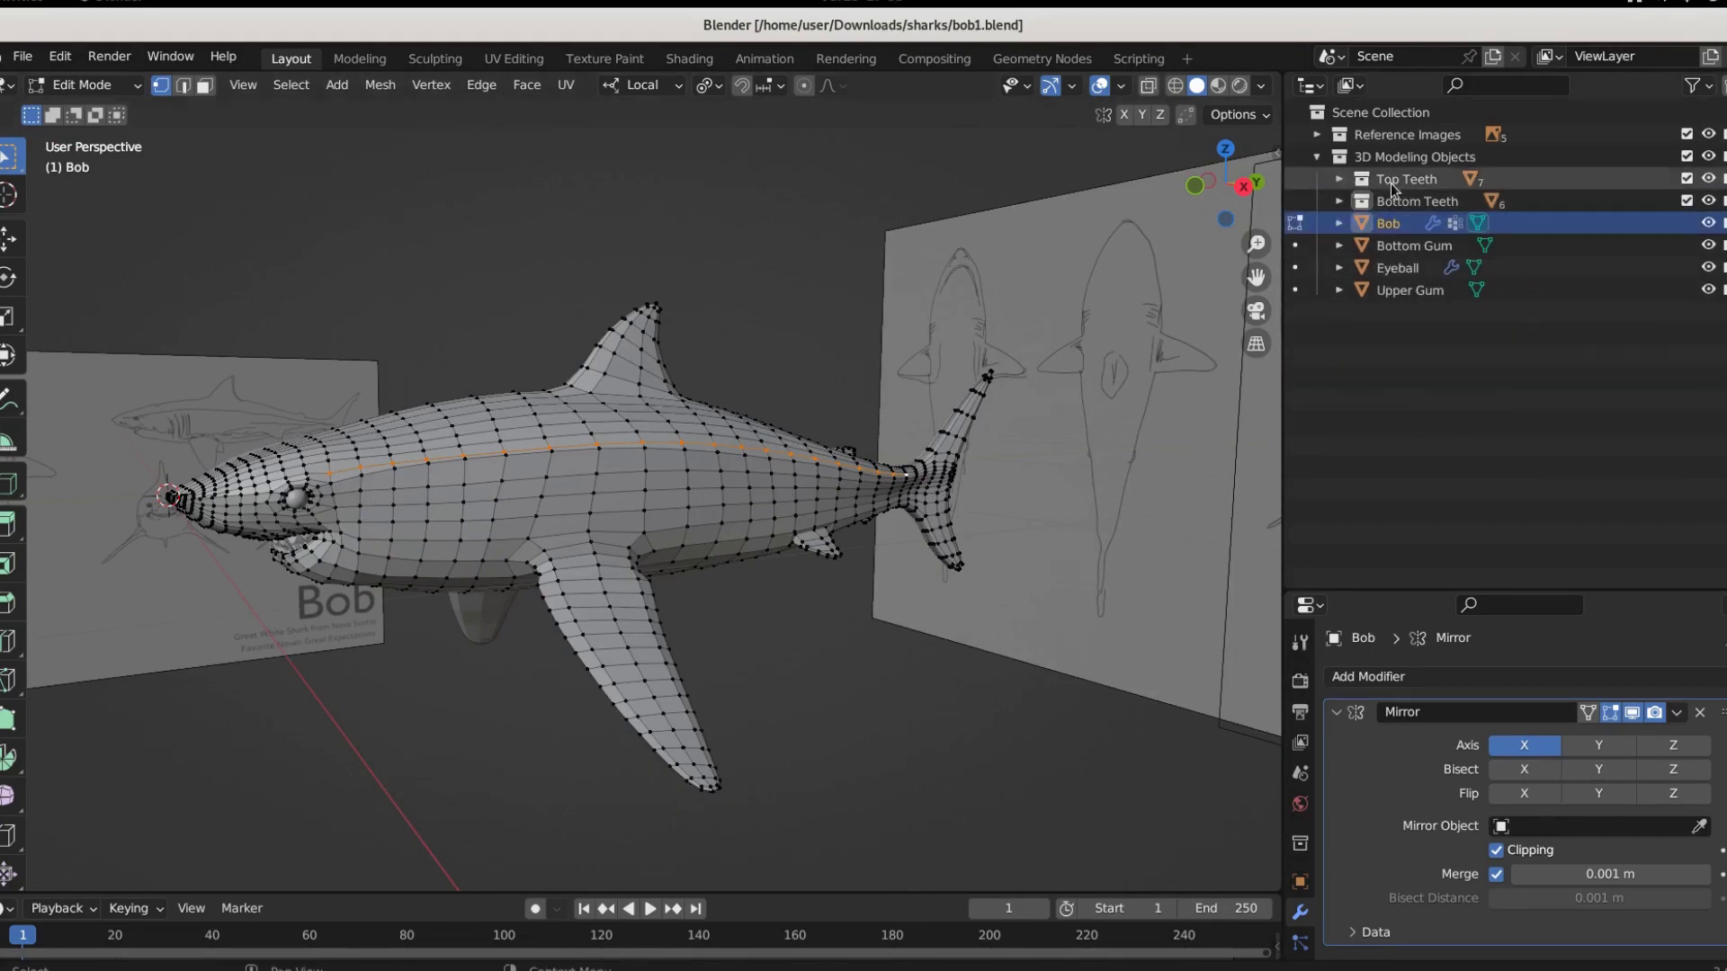
click(1708, 179)
click(1708, 202)
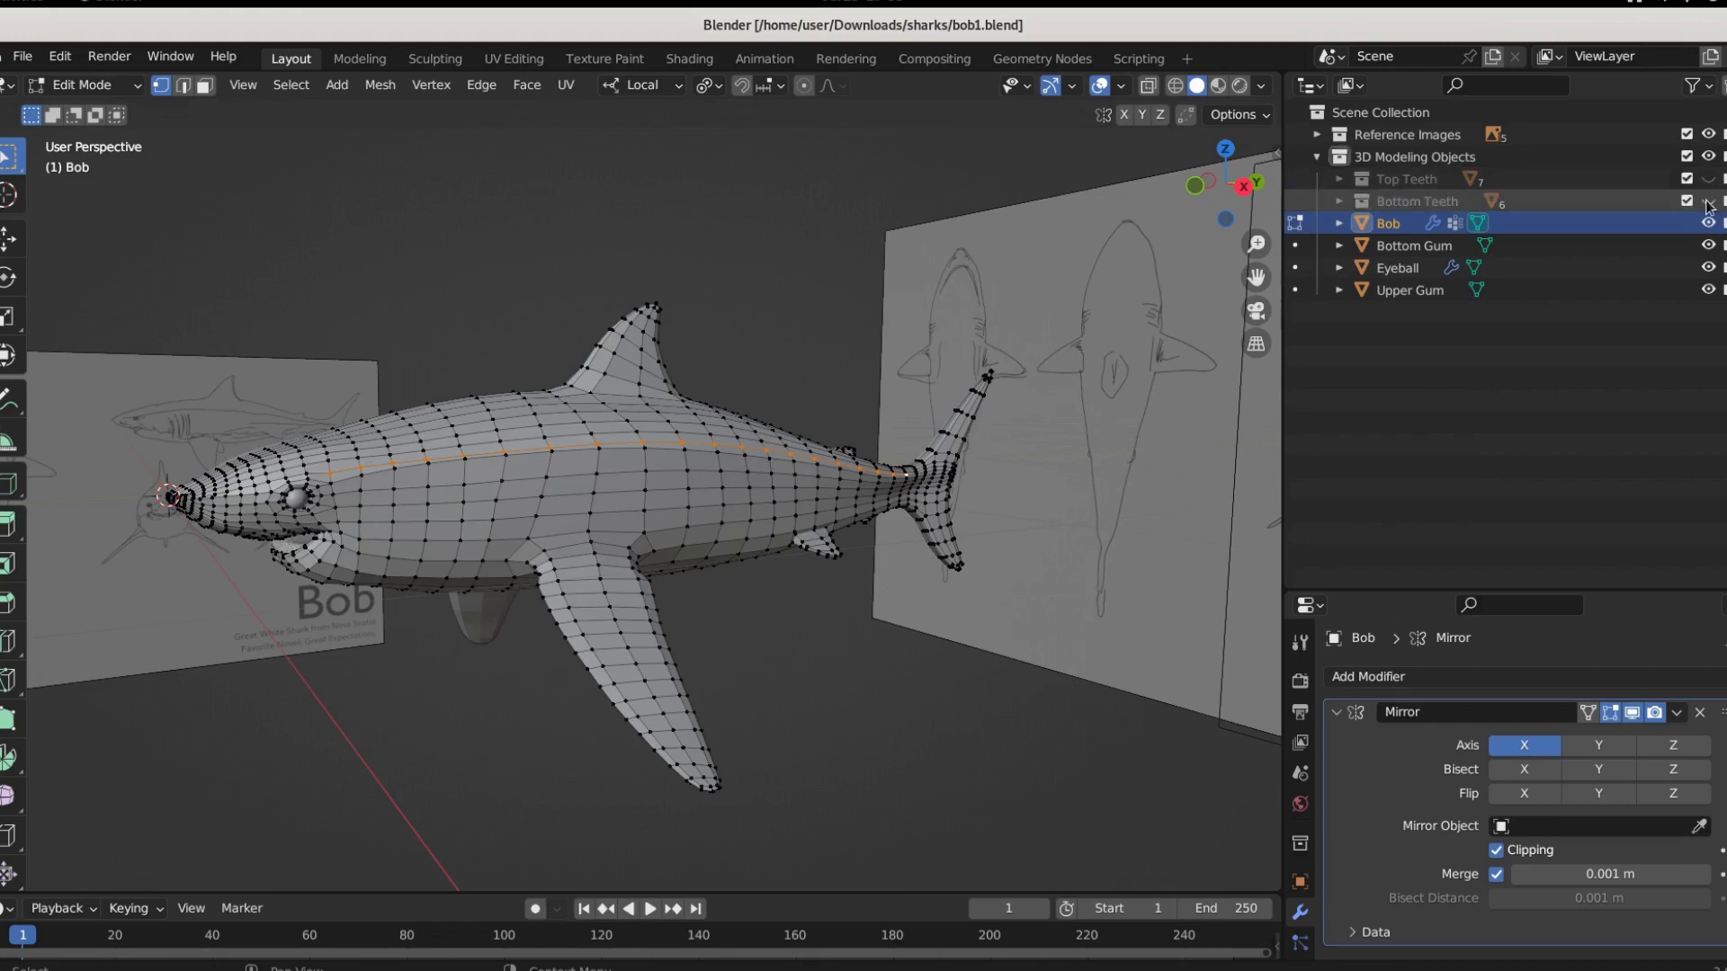
click(1708, 225)
click(1707, 245)
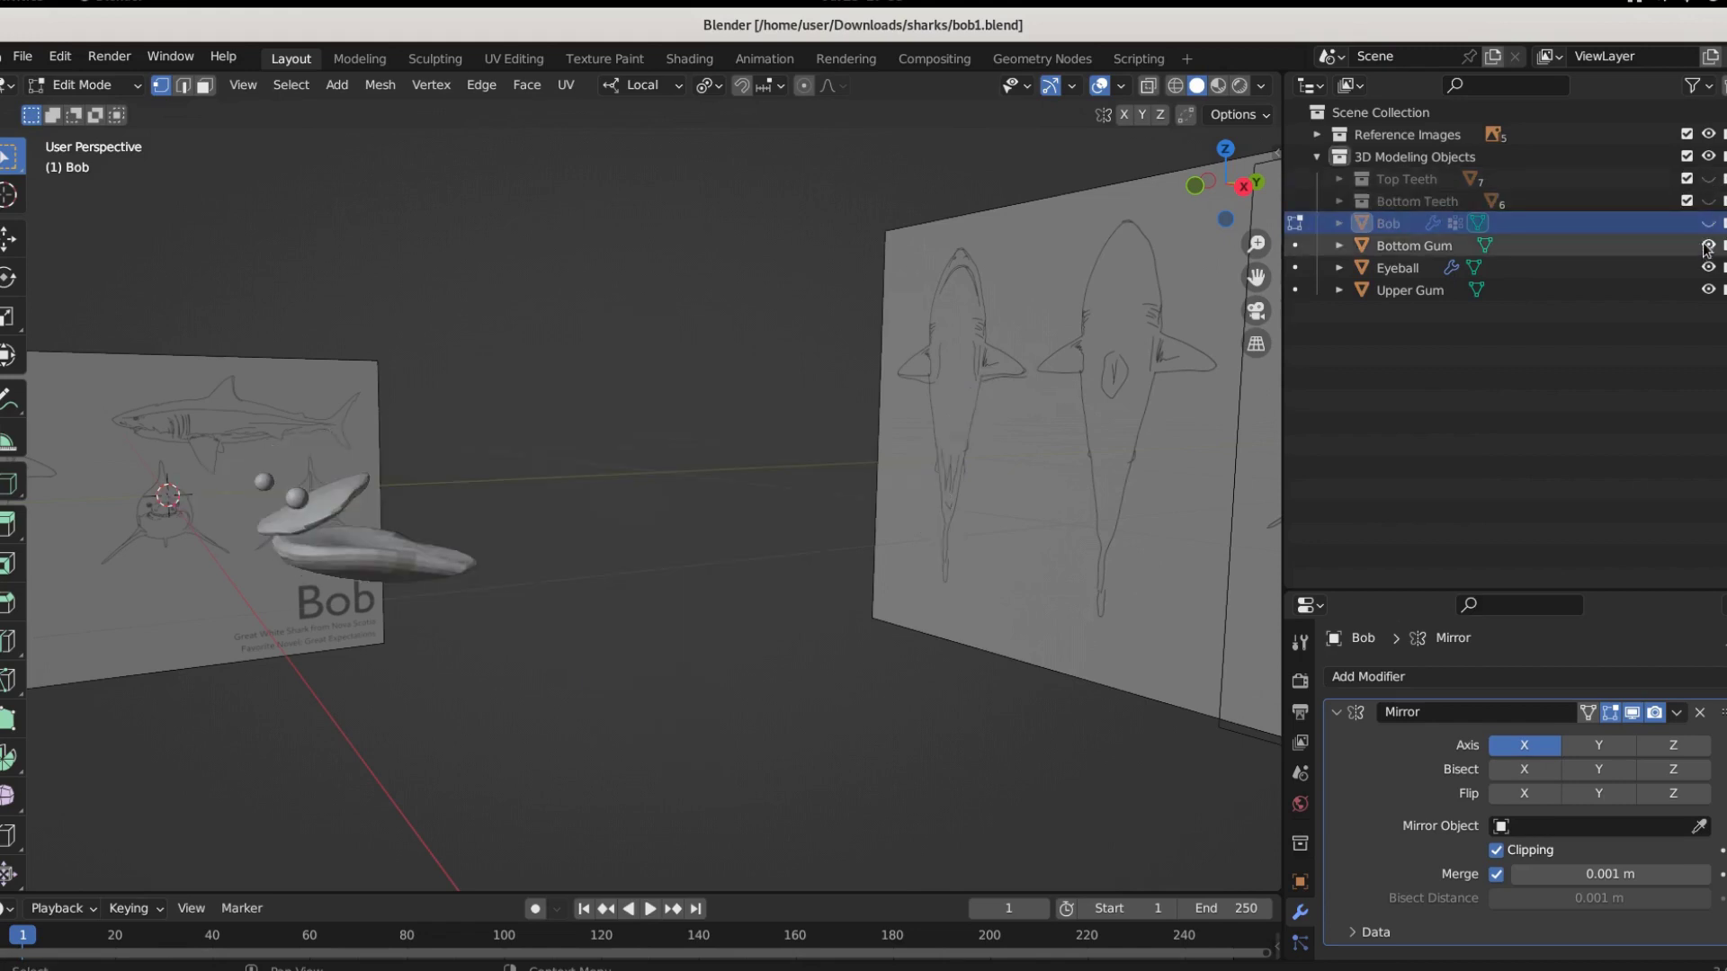
click(1708, 290)
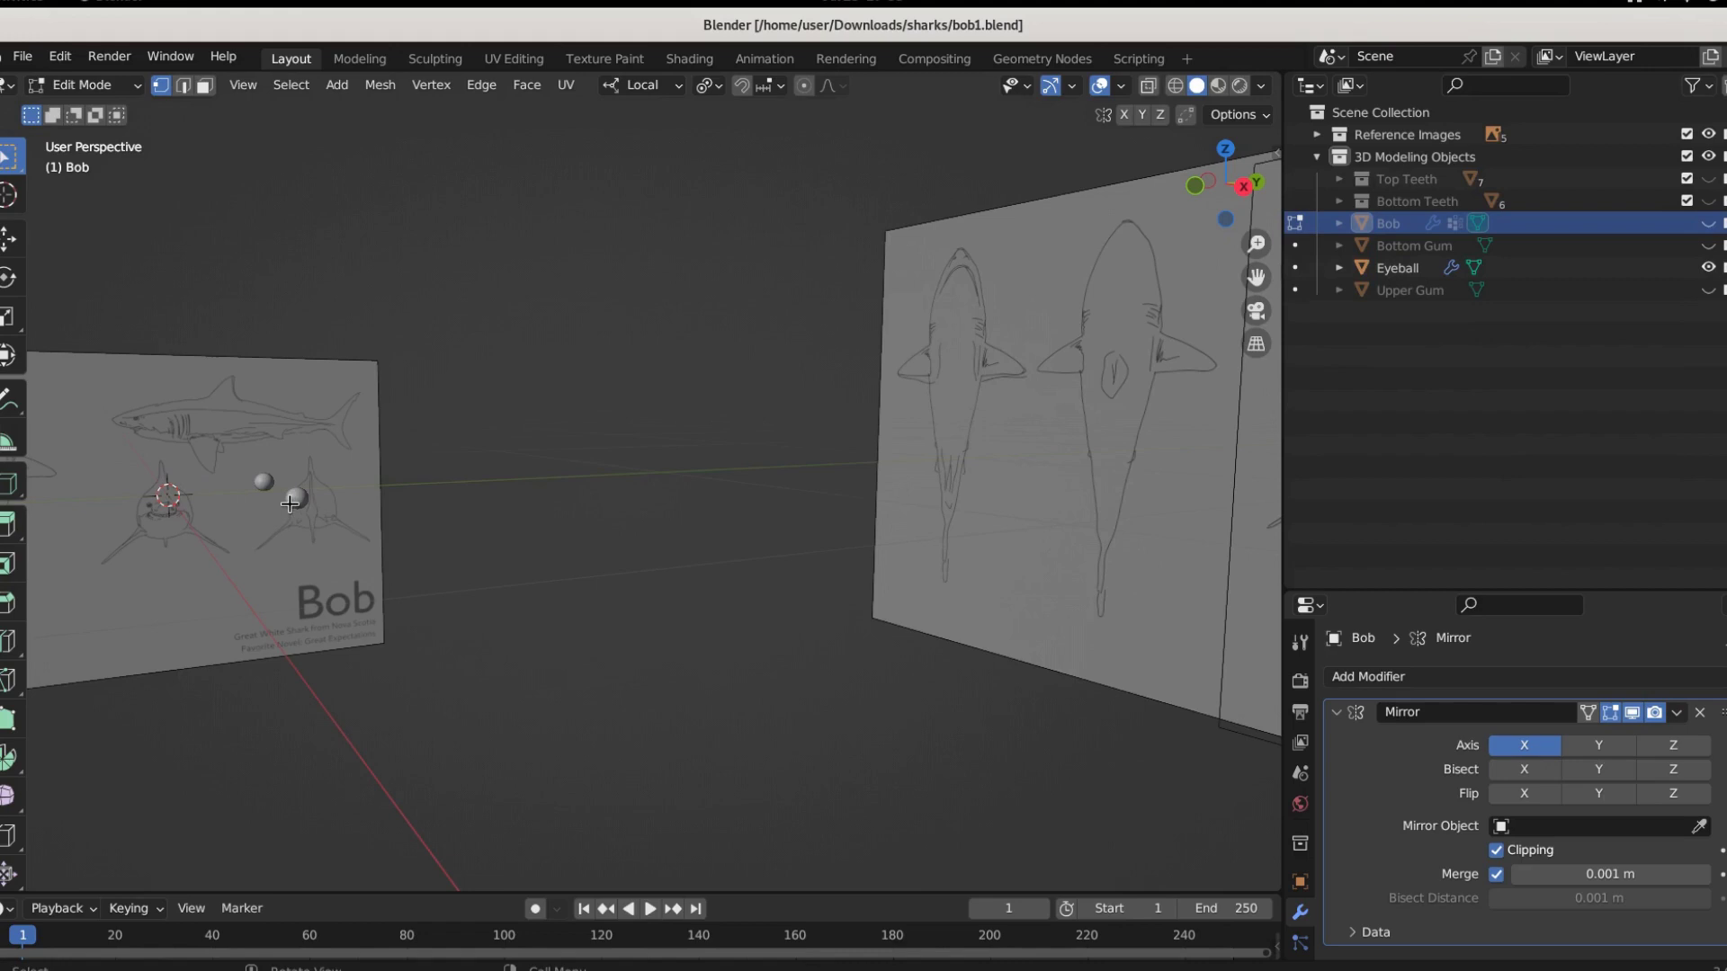
Switch to Object Mode, frame the eyeballs in front view, and hide the reference images
click(86, 90)
click(104, 110)
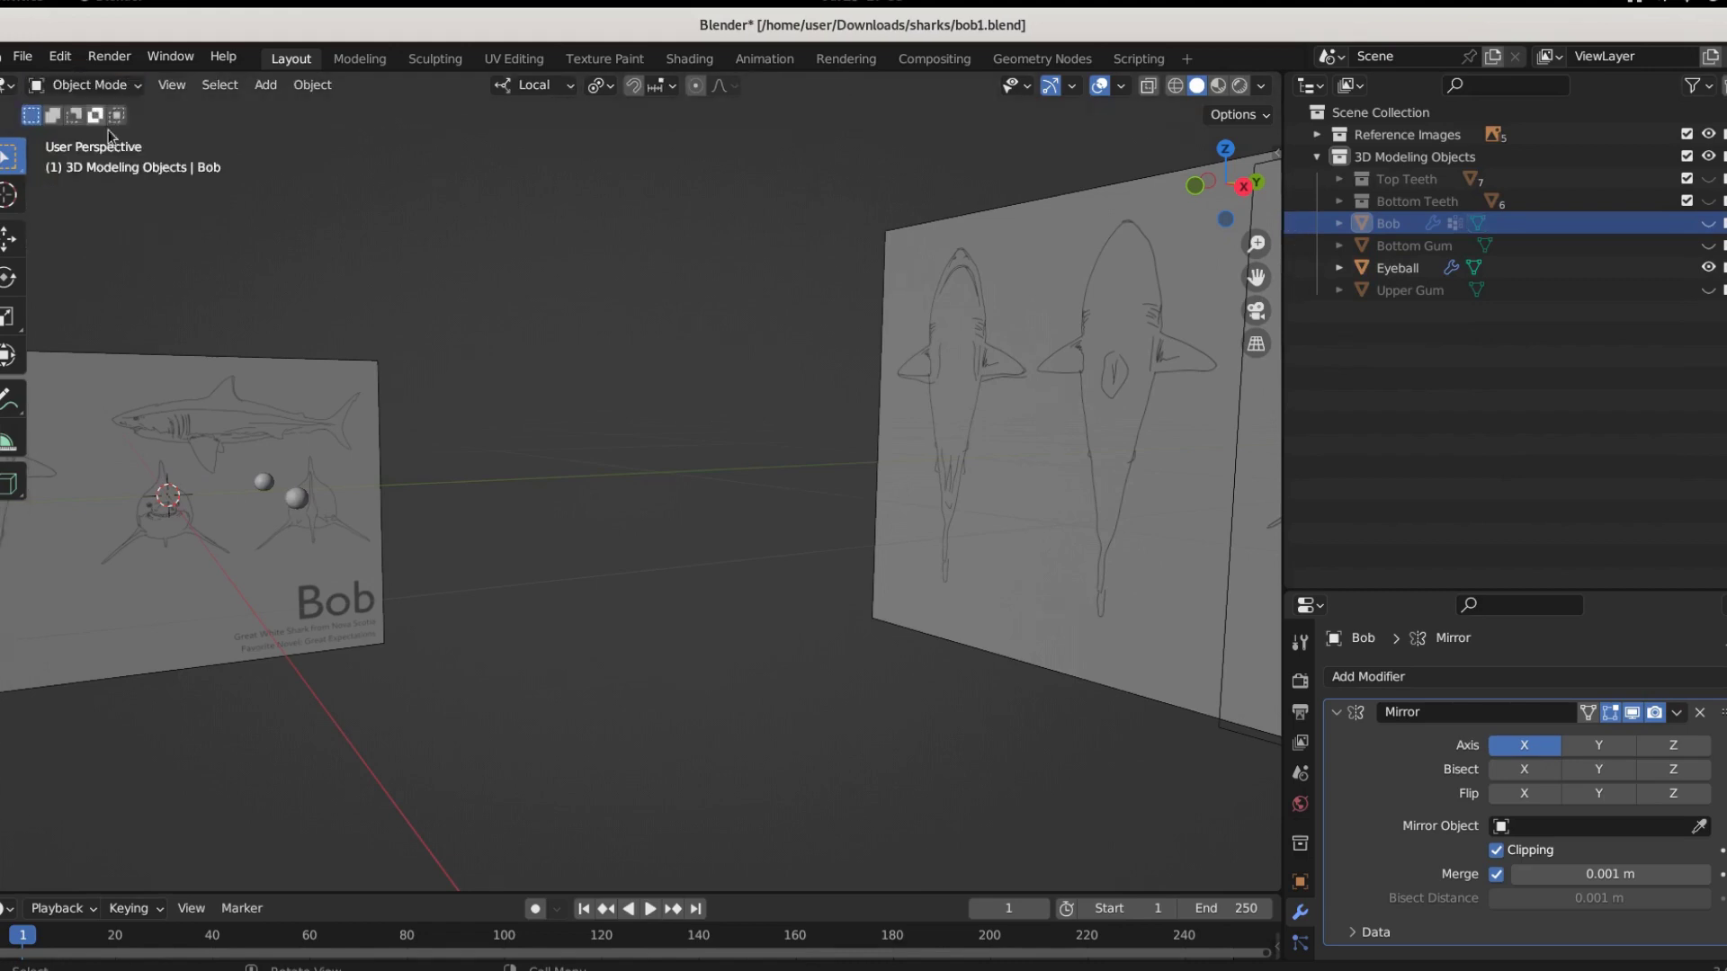
click(299, 500)
key(KP_1)
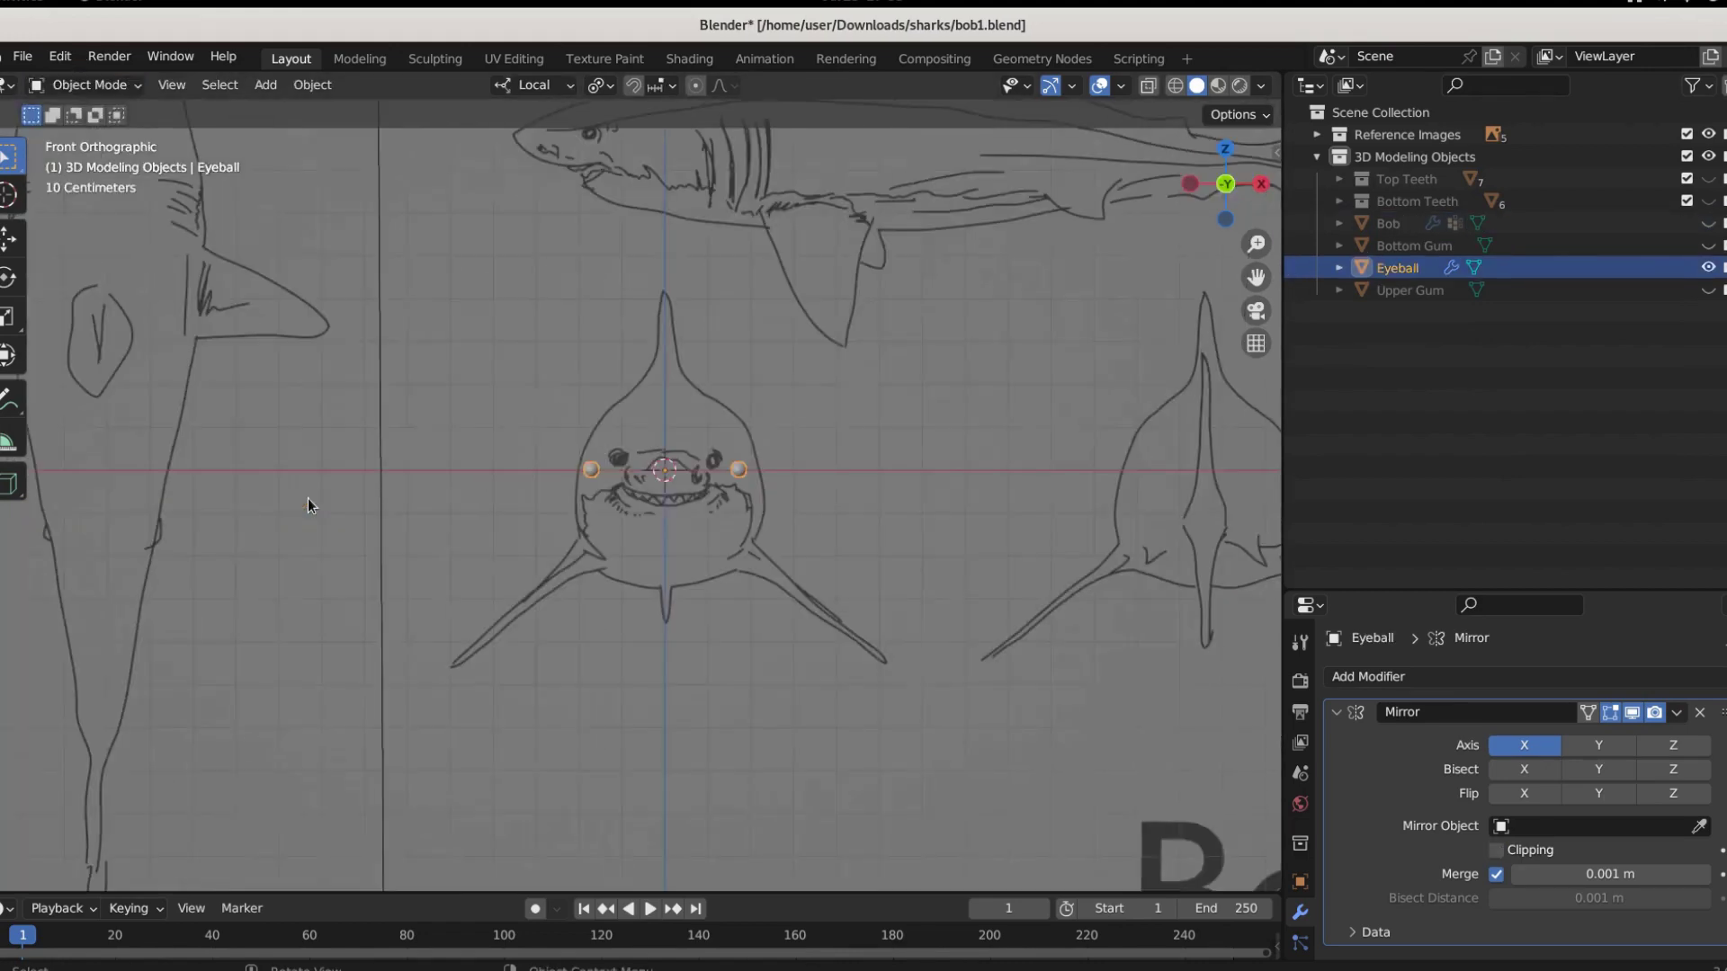
key(KP_Decimal)
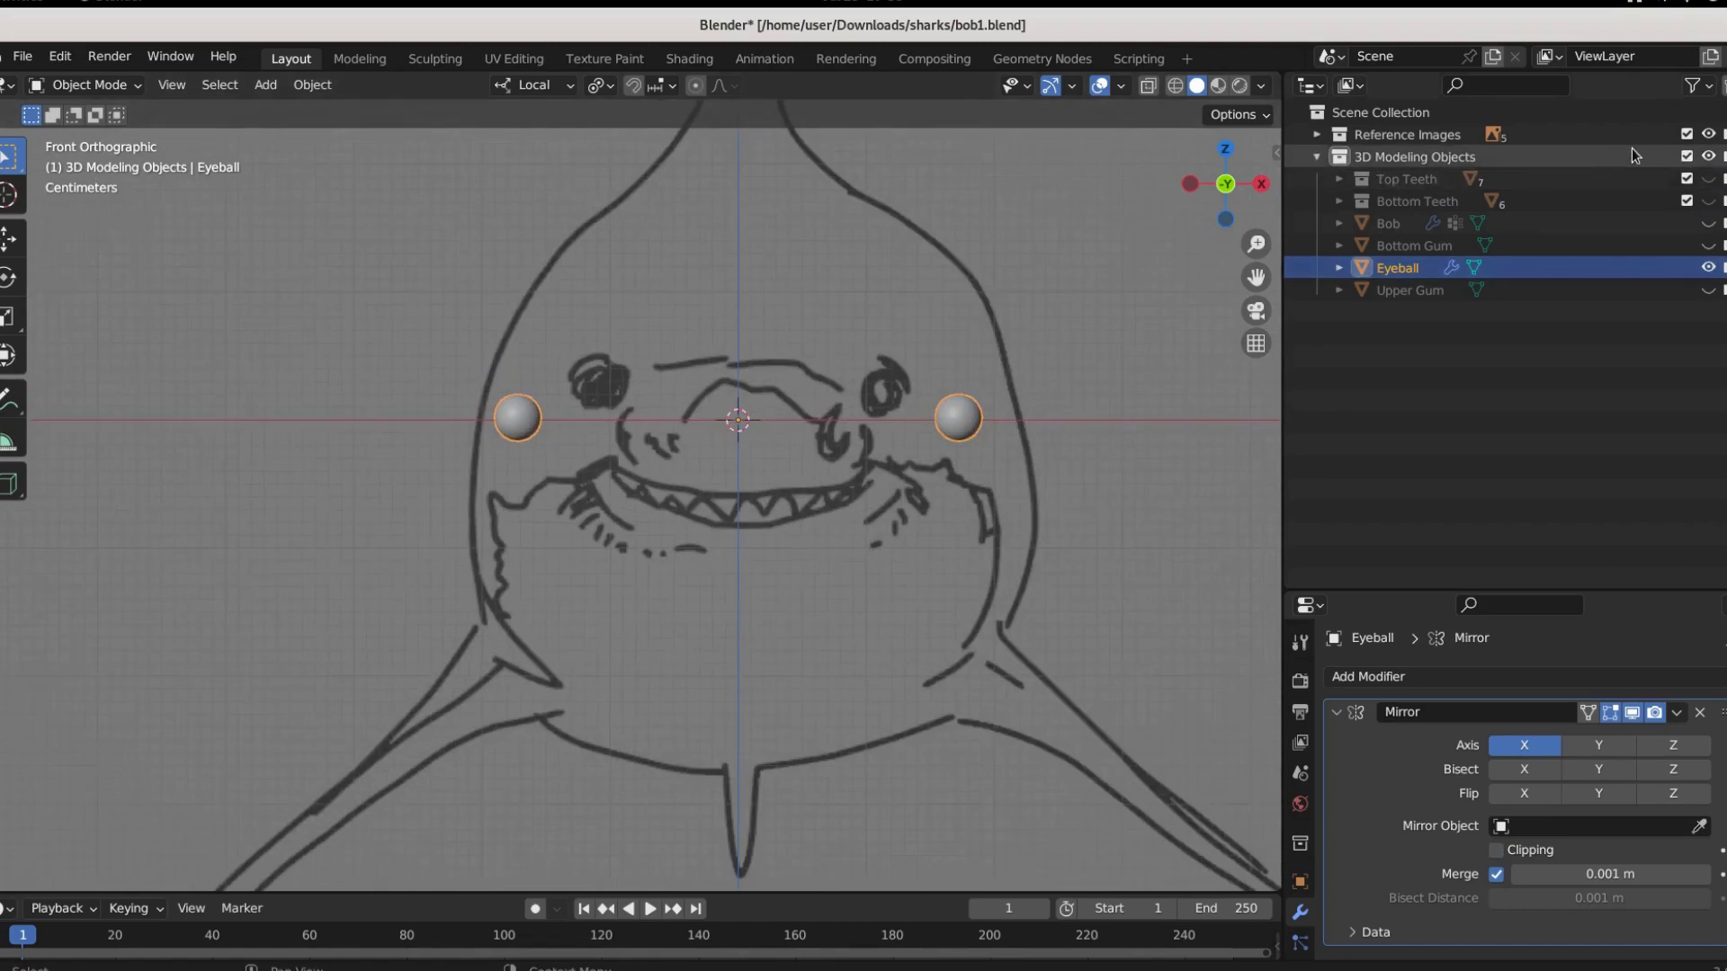
click(1707, 134)
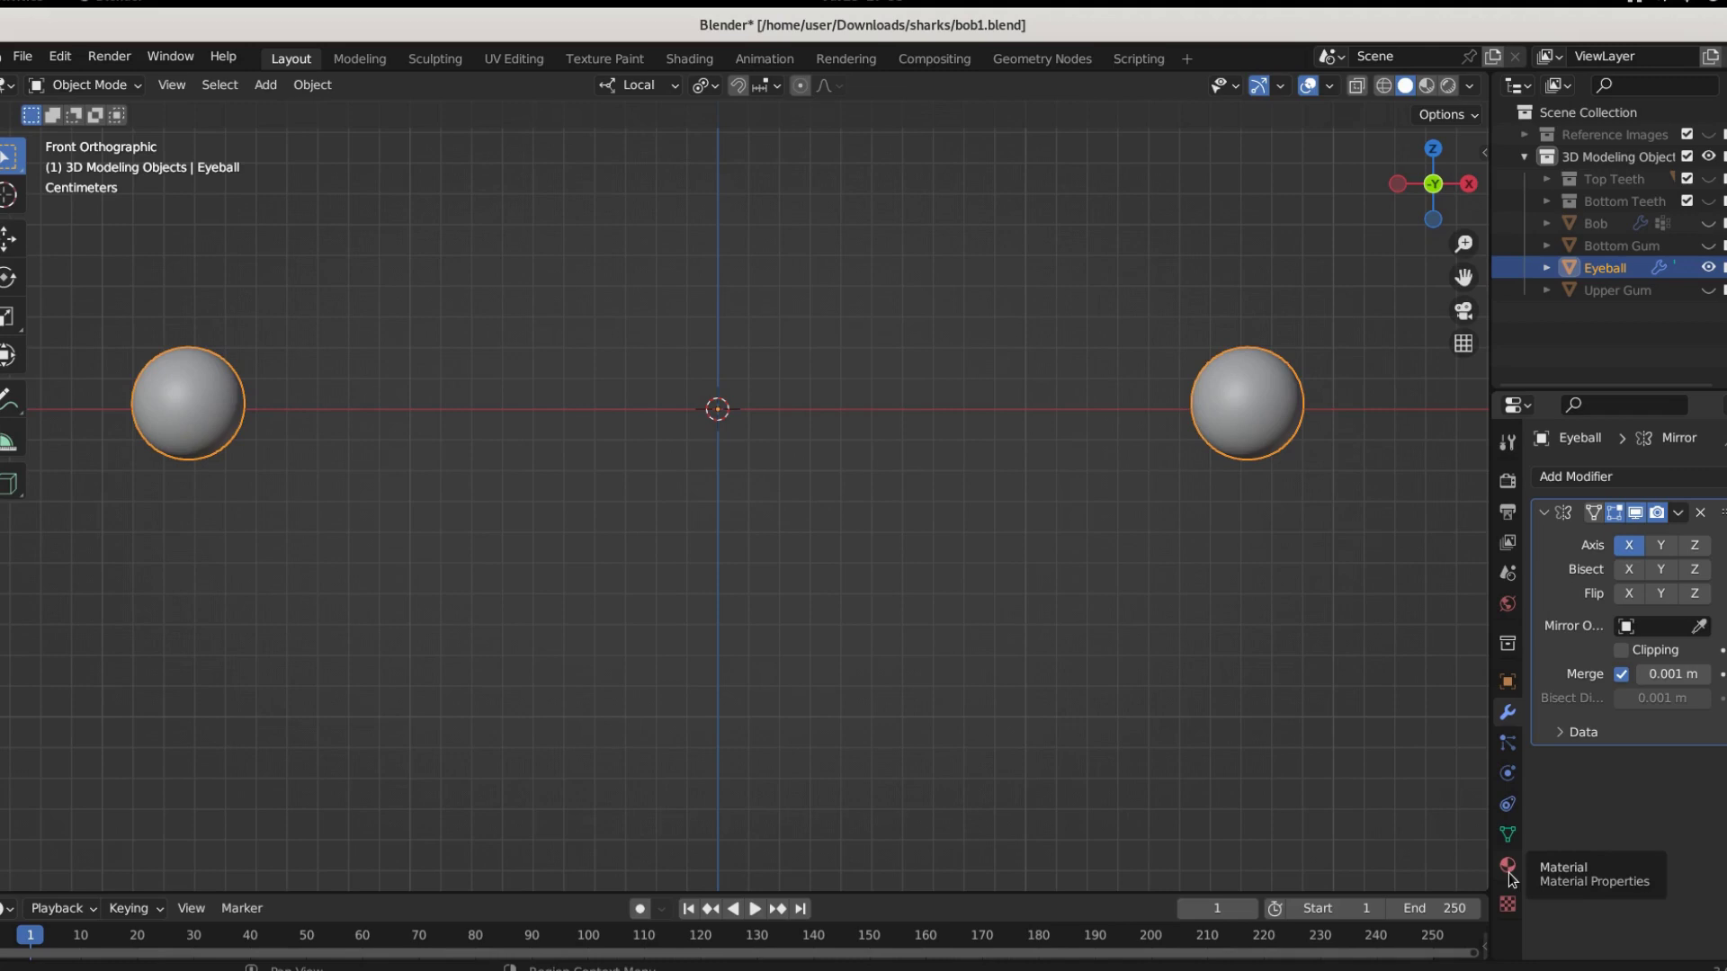
Create a new material for the eyeballs named 'Eyeballs'
click(1508, 866)
click(1583, 574)
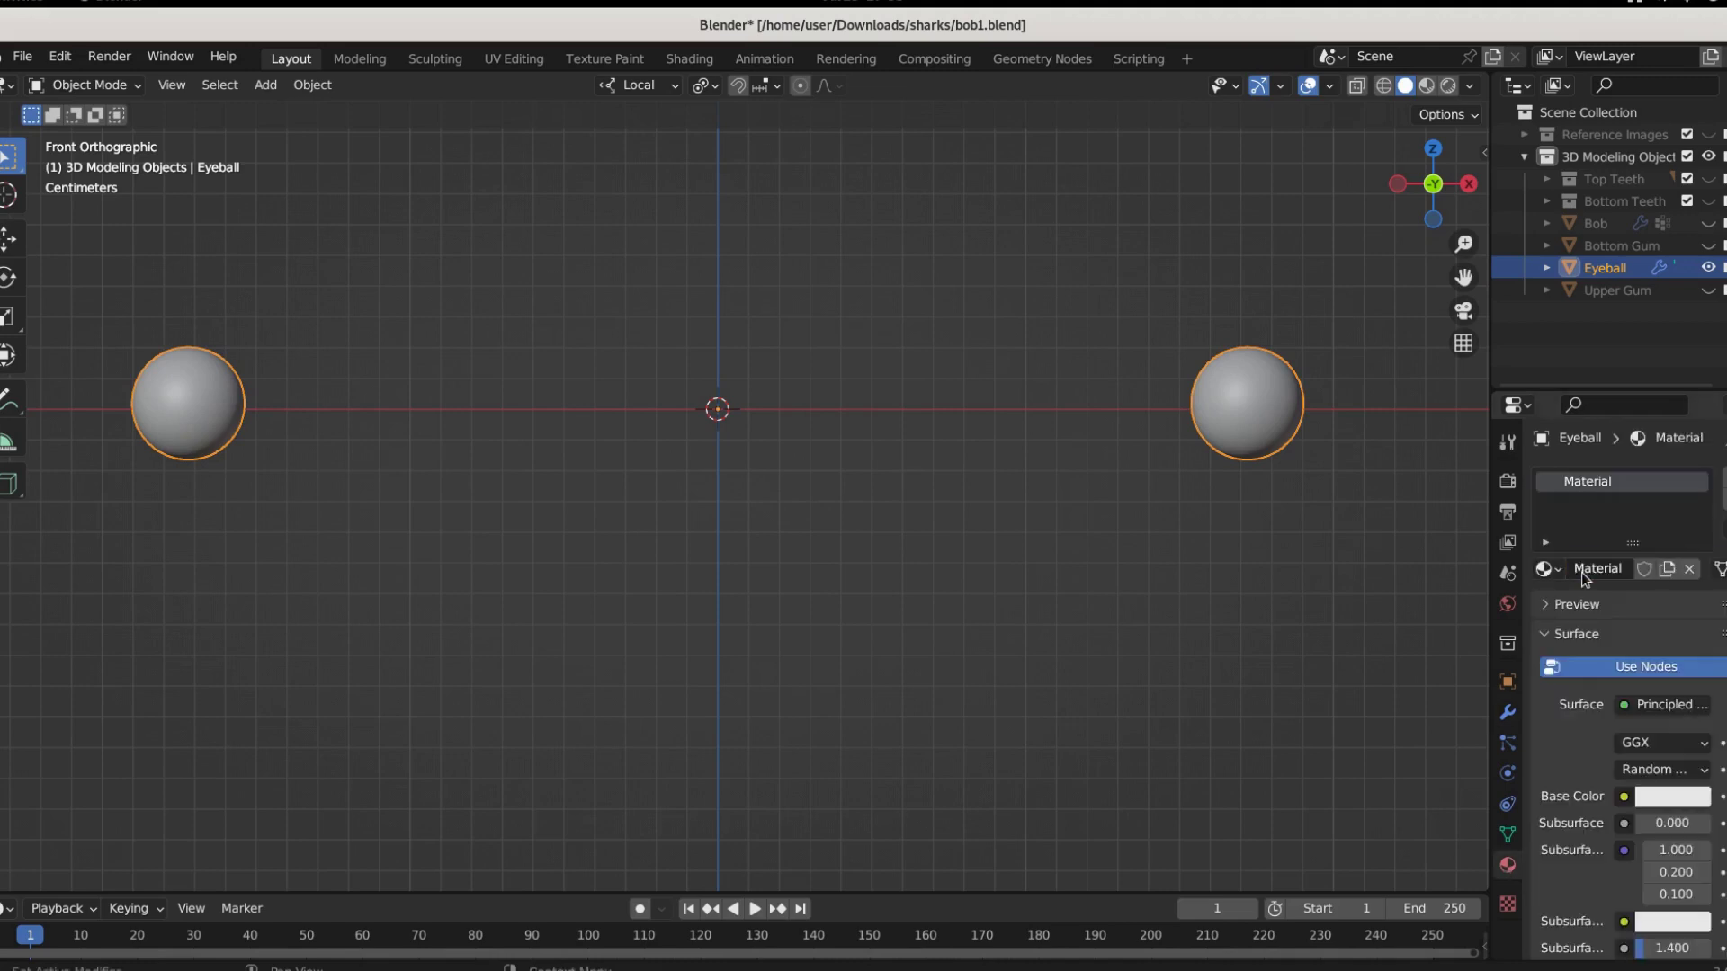
click(1549, 569)
double_click(1587, 481)
text(Eyeballs)
key(Return)
Turn on Material Preview shading and set the Eyeballs base colour to black
scroll(1626, 505, down, 2)
drag(1491, 449, 1299, 432)
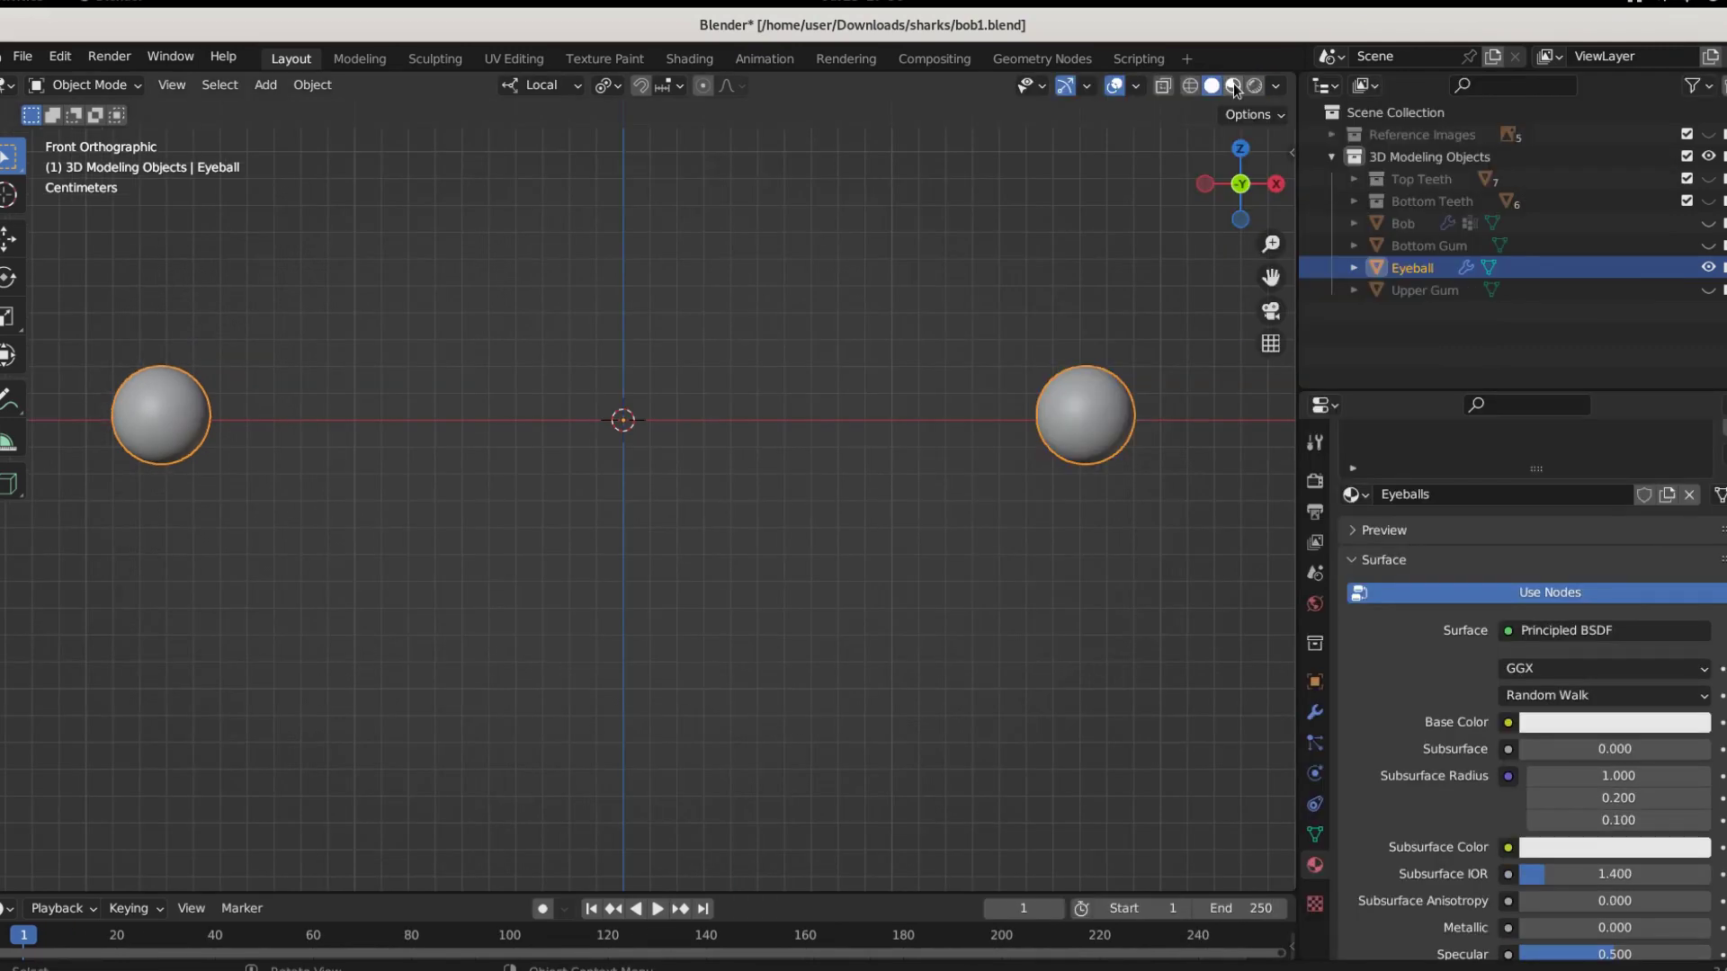
click(1233, 86)
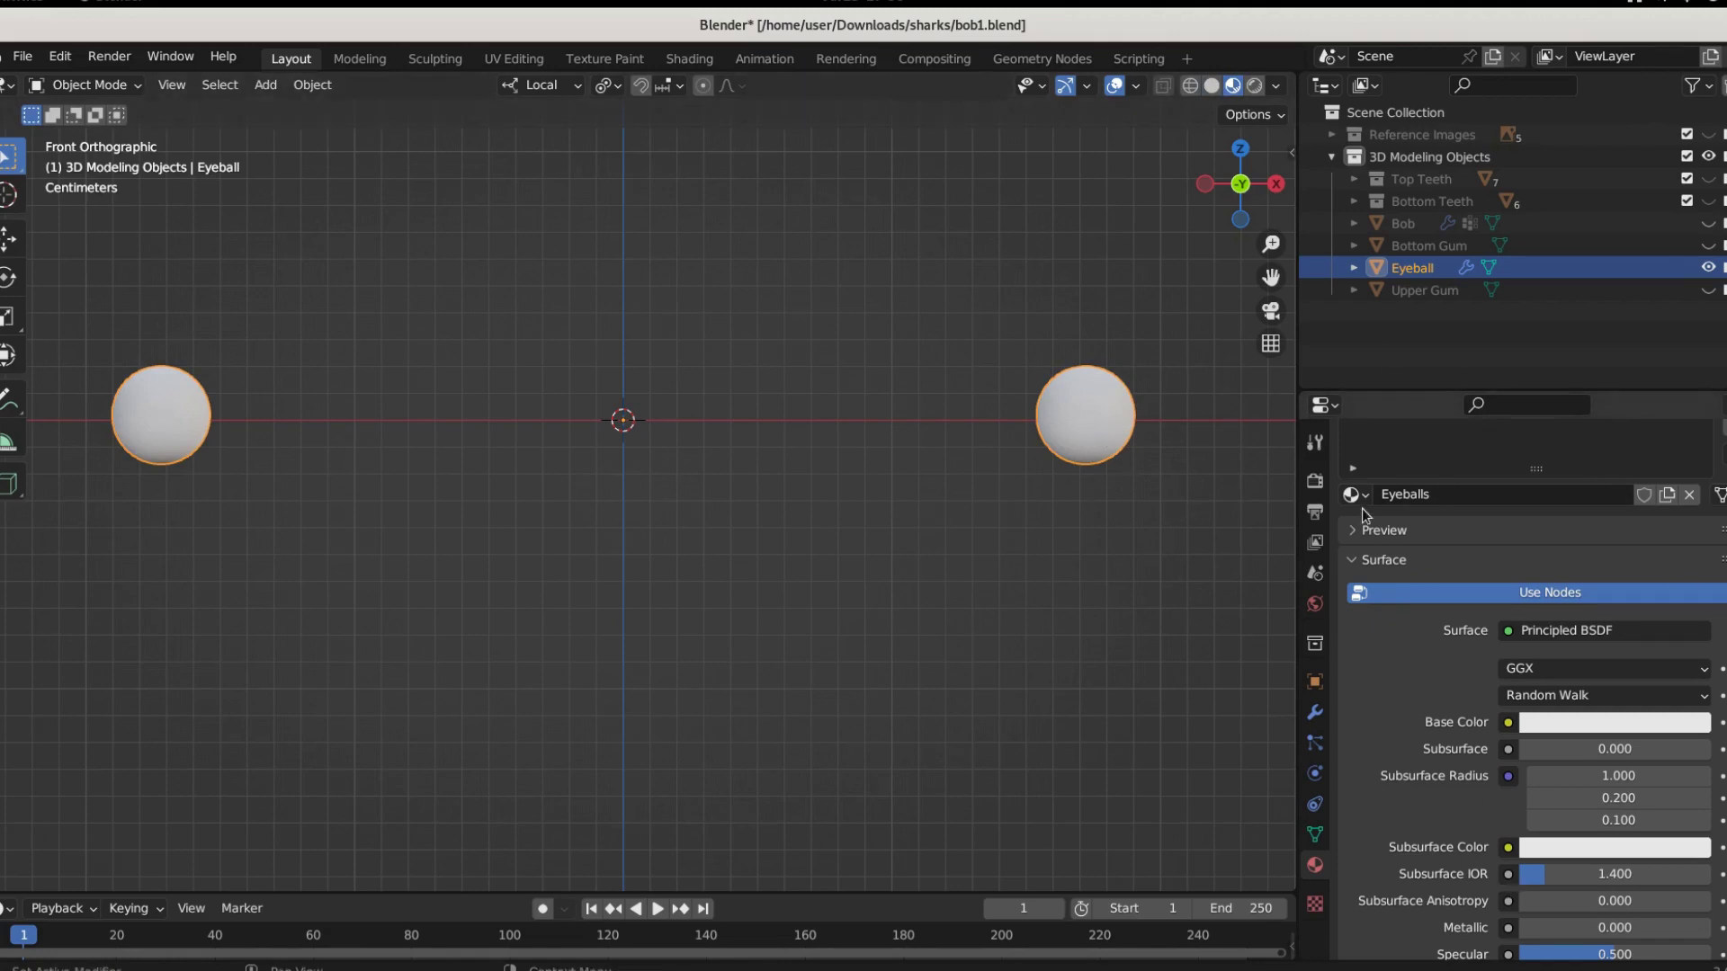
click(1558, 724)
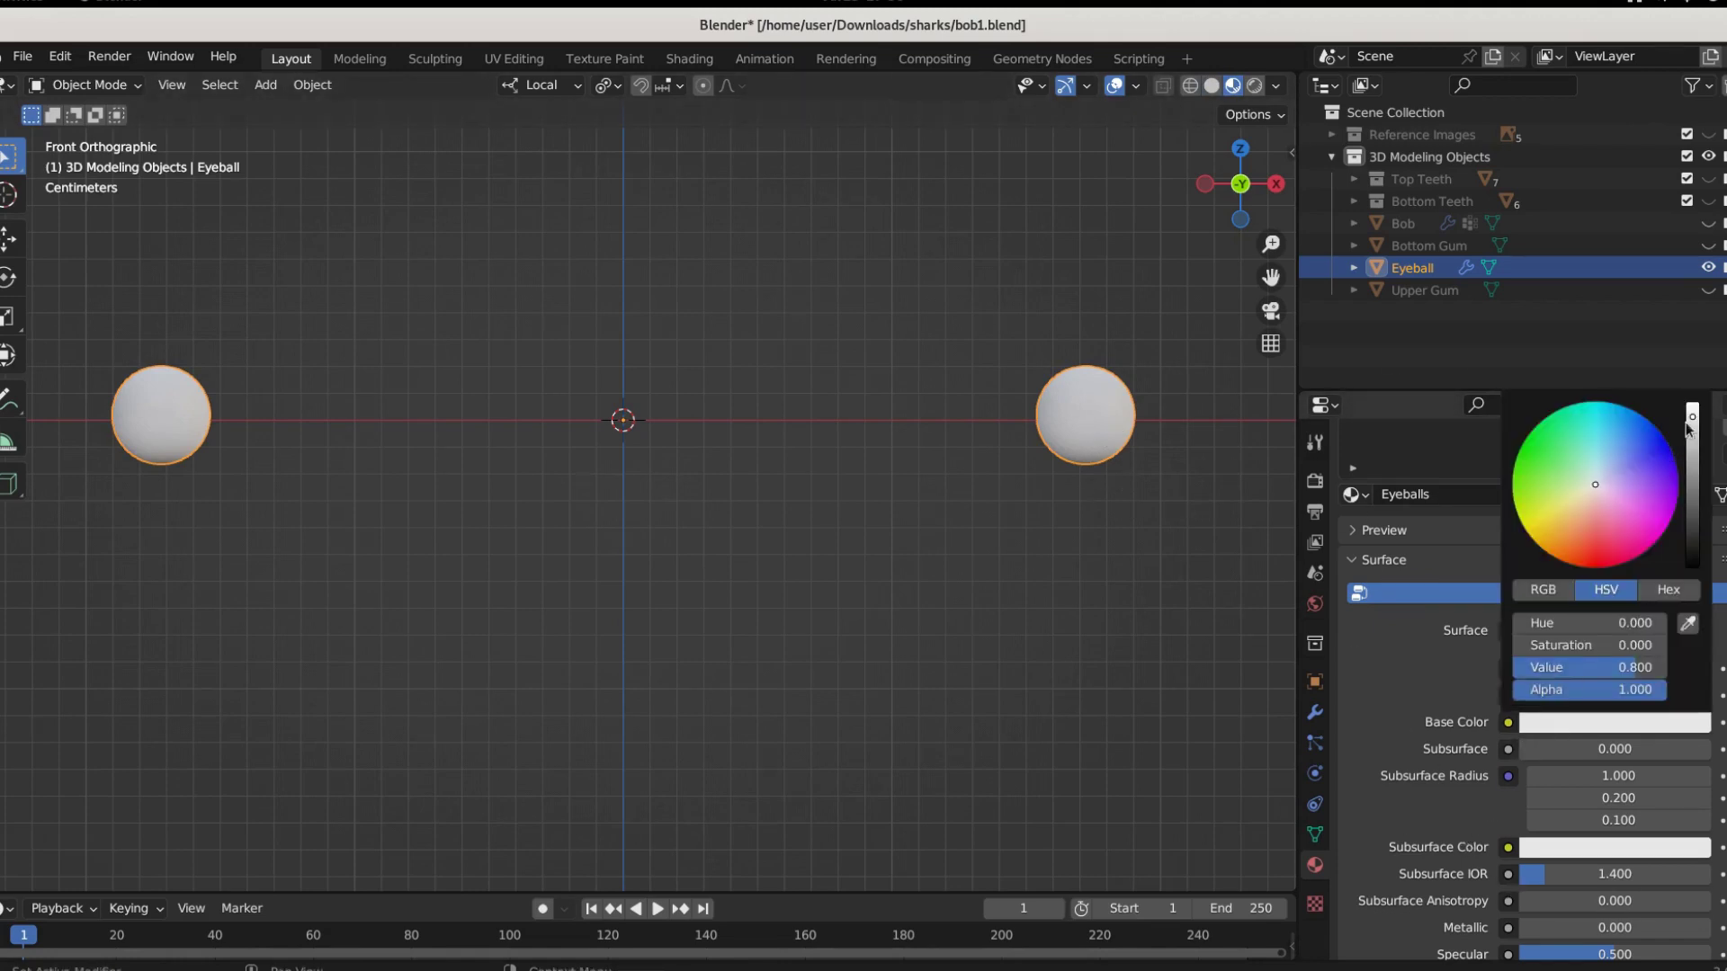
drag(1645, 667, 1466, 418)
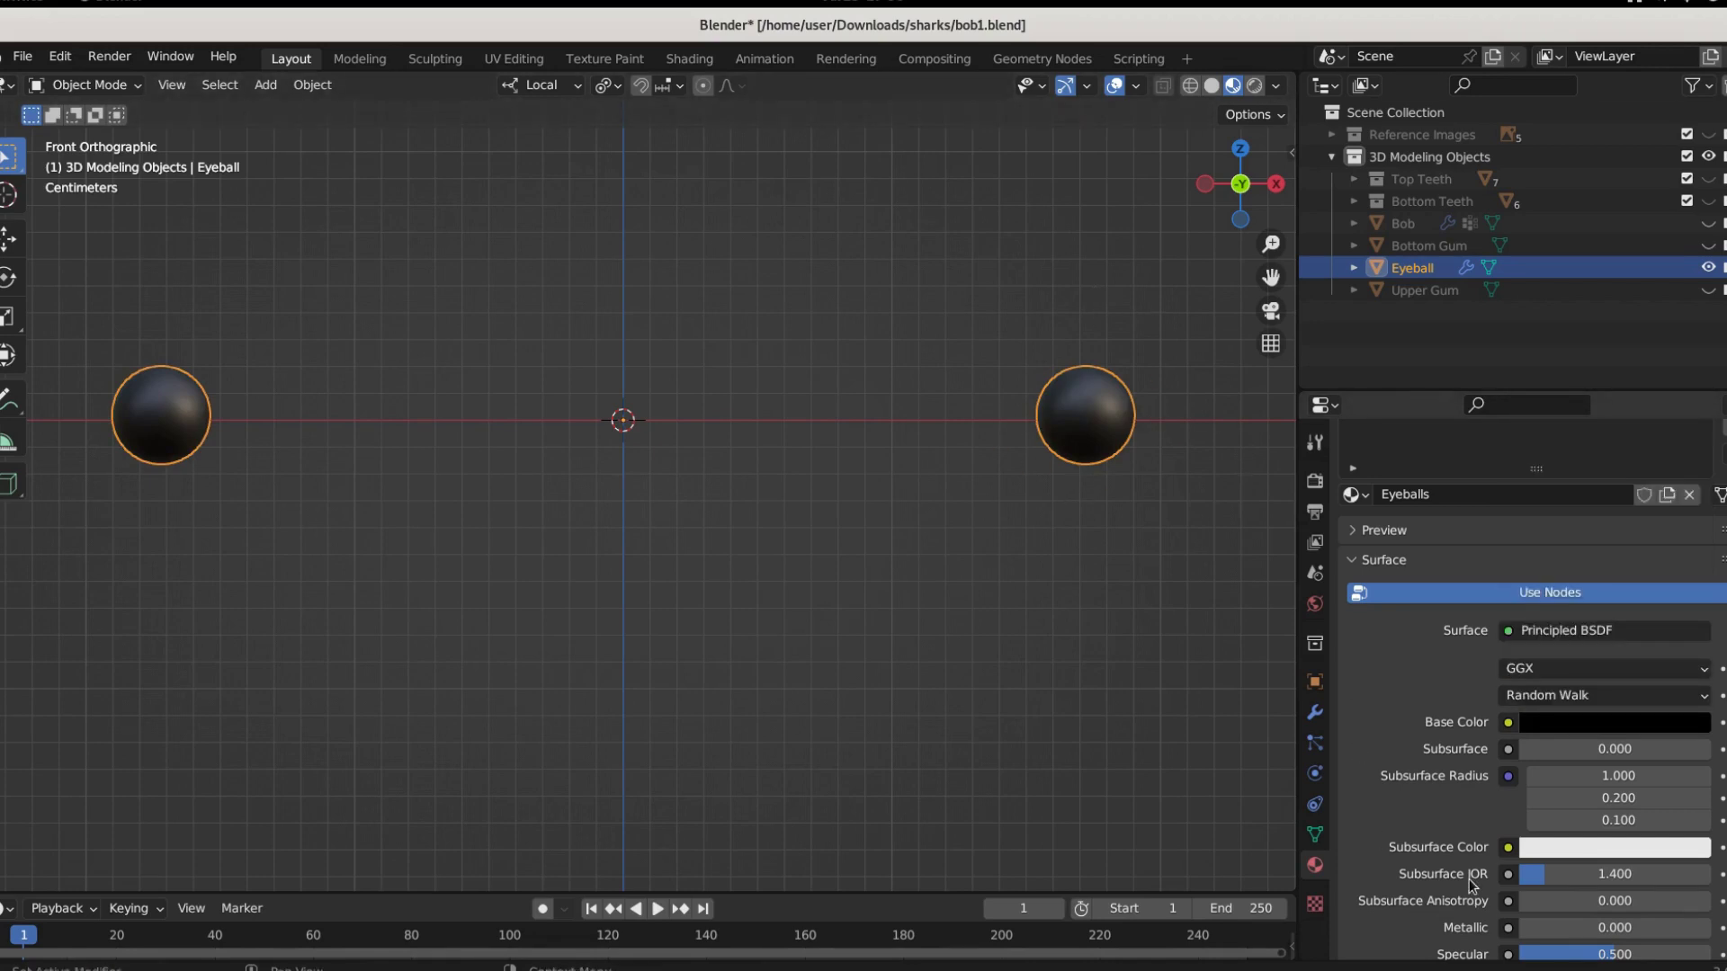
Tune the Eyeballs material to Specular 0.399 and Roughness 0.313 for soft highlights
scroll(1515, 877, down, 3)
drag(1547, 896, 1600, 872)
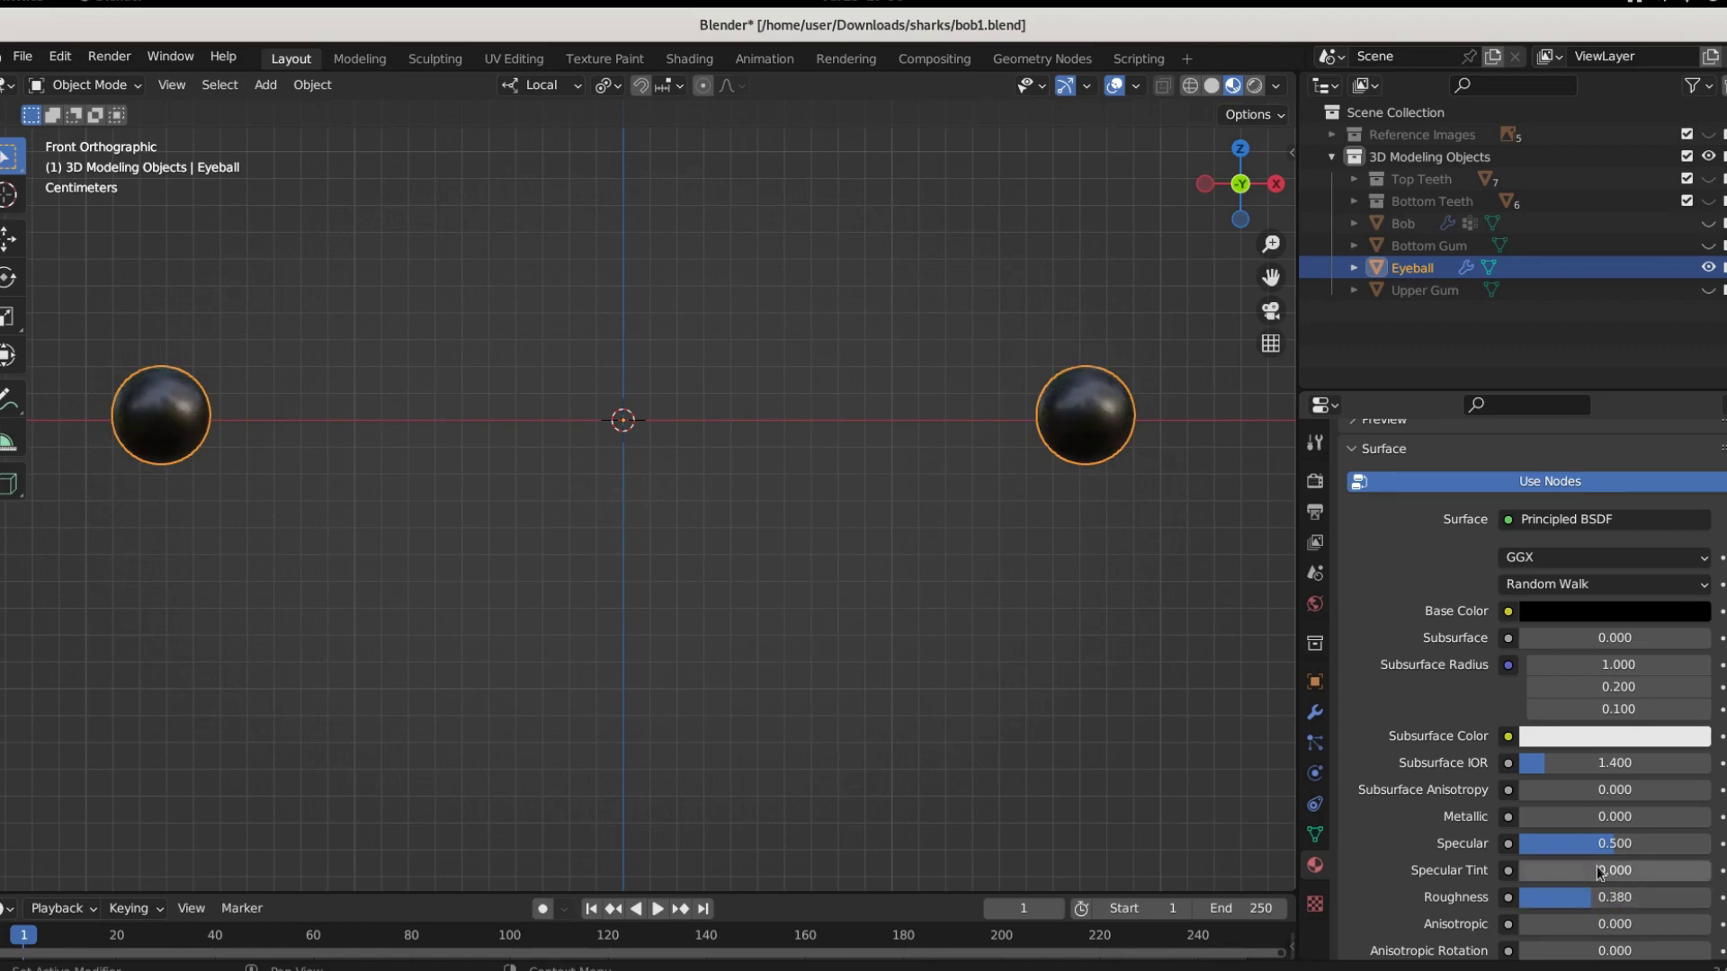
scroll(1600, 873, down, 7)
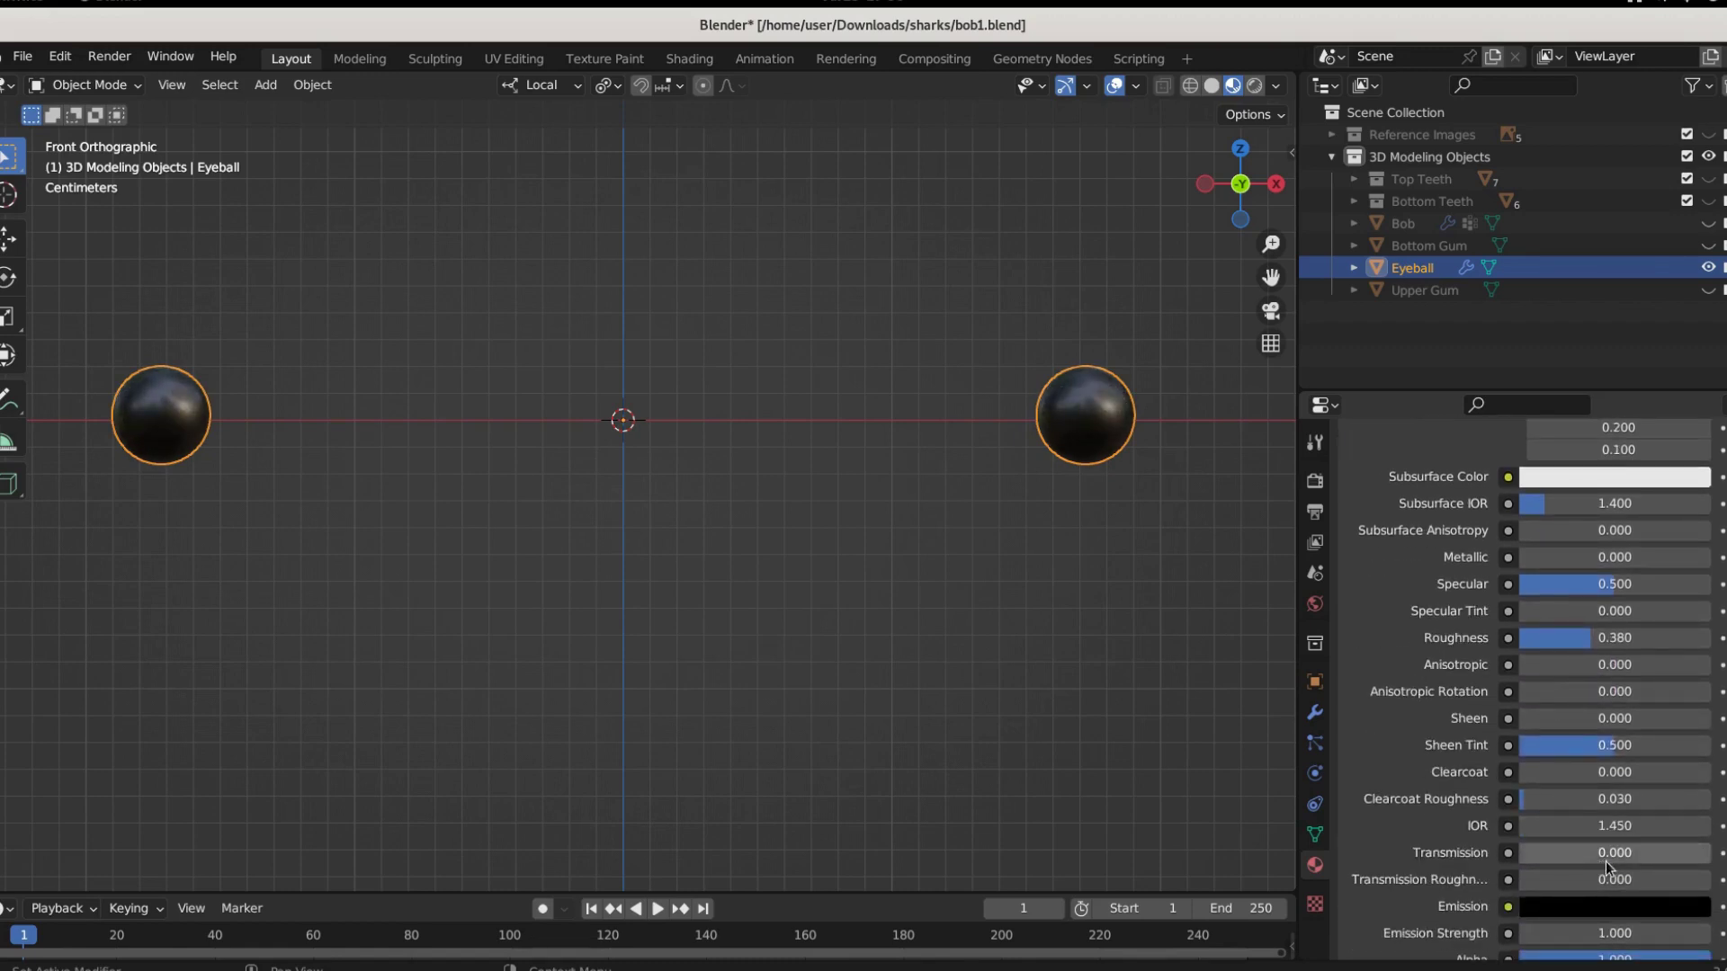
scroll(1606, 861, up, 6)
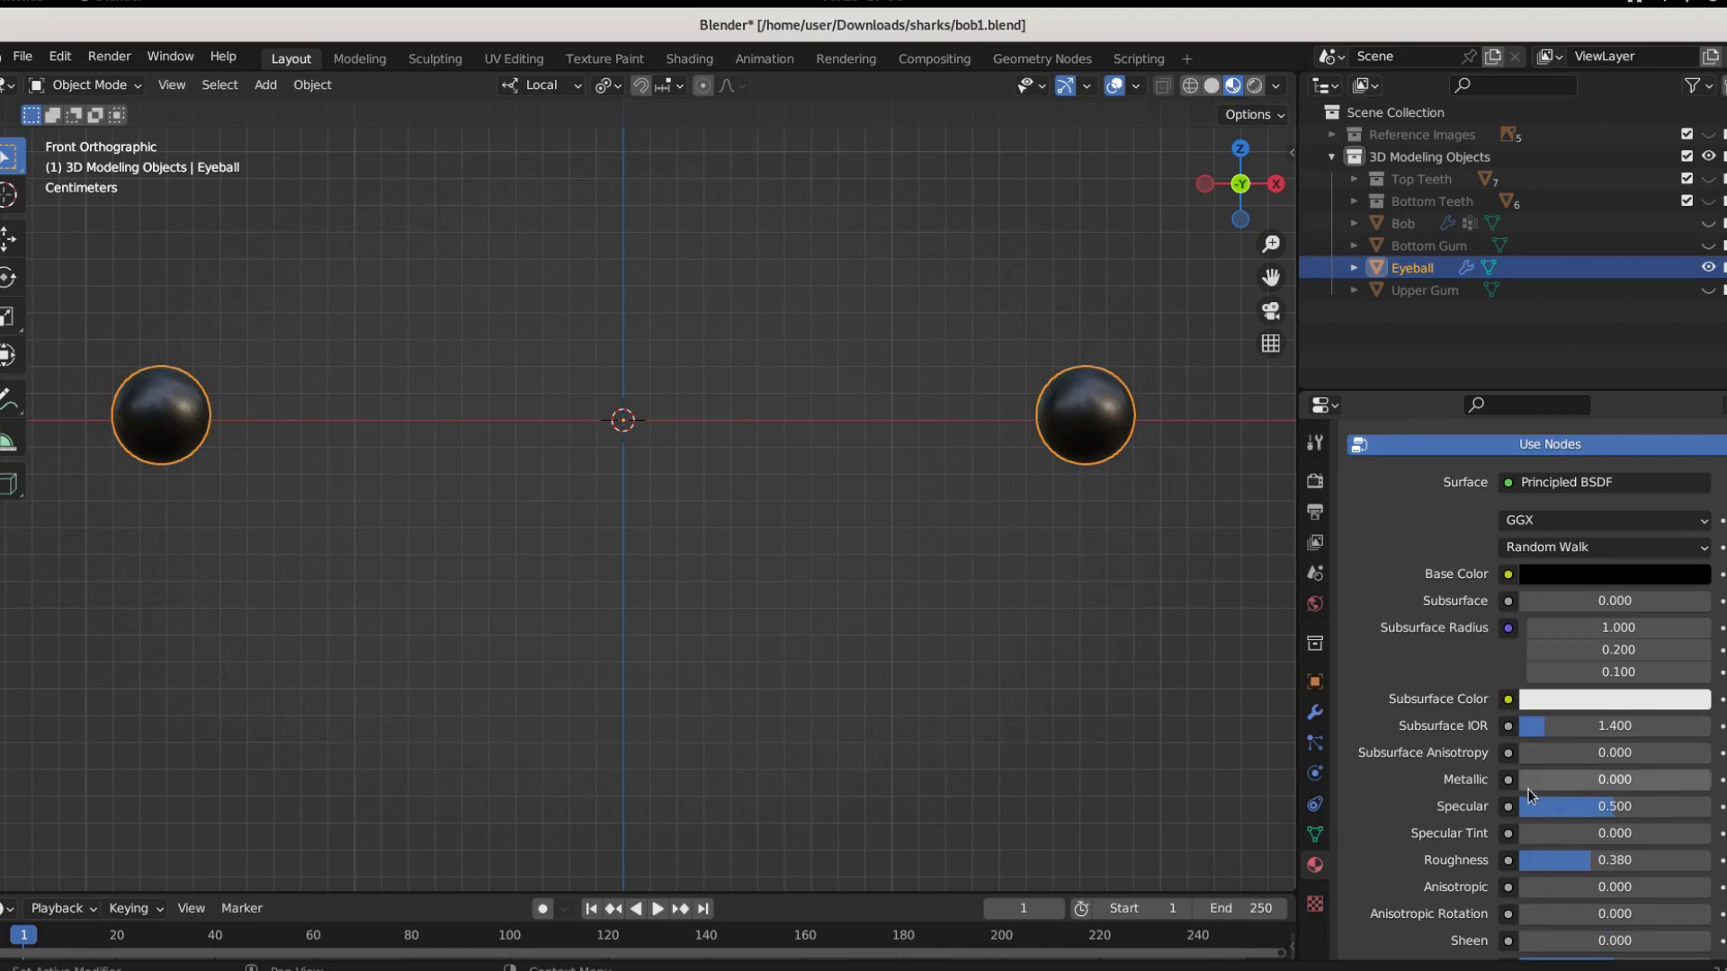
scroll(1534, 784, down, 1)
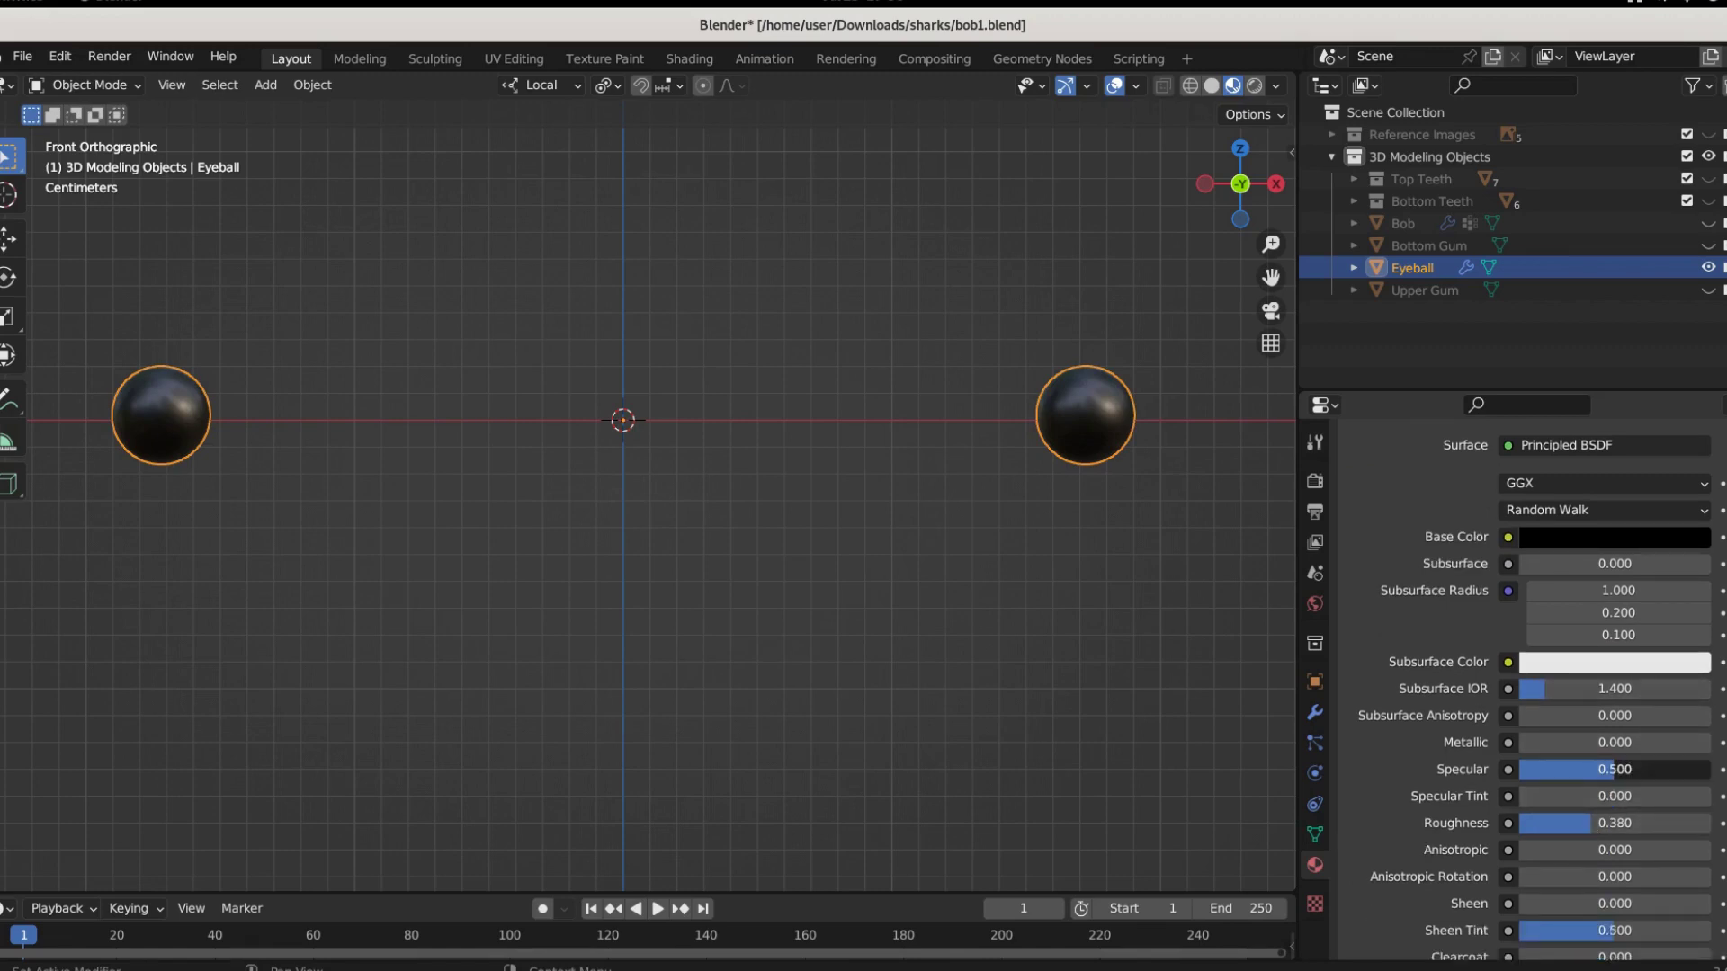
drag(1613, 769, 1669, 769)
mouse_move(1529, 742)
mouse_down()
mouse_move(1596, 742)
mouse_move(1520, 742)
mouse_up()
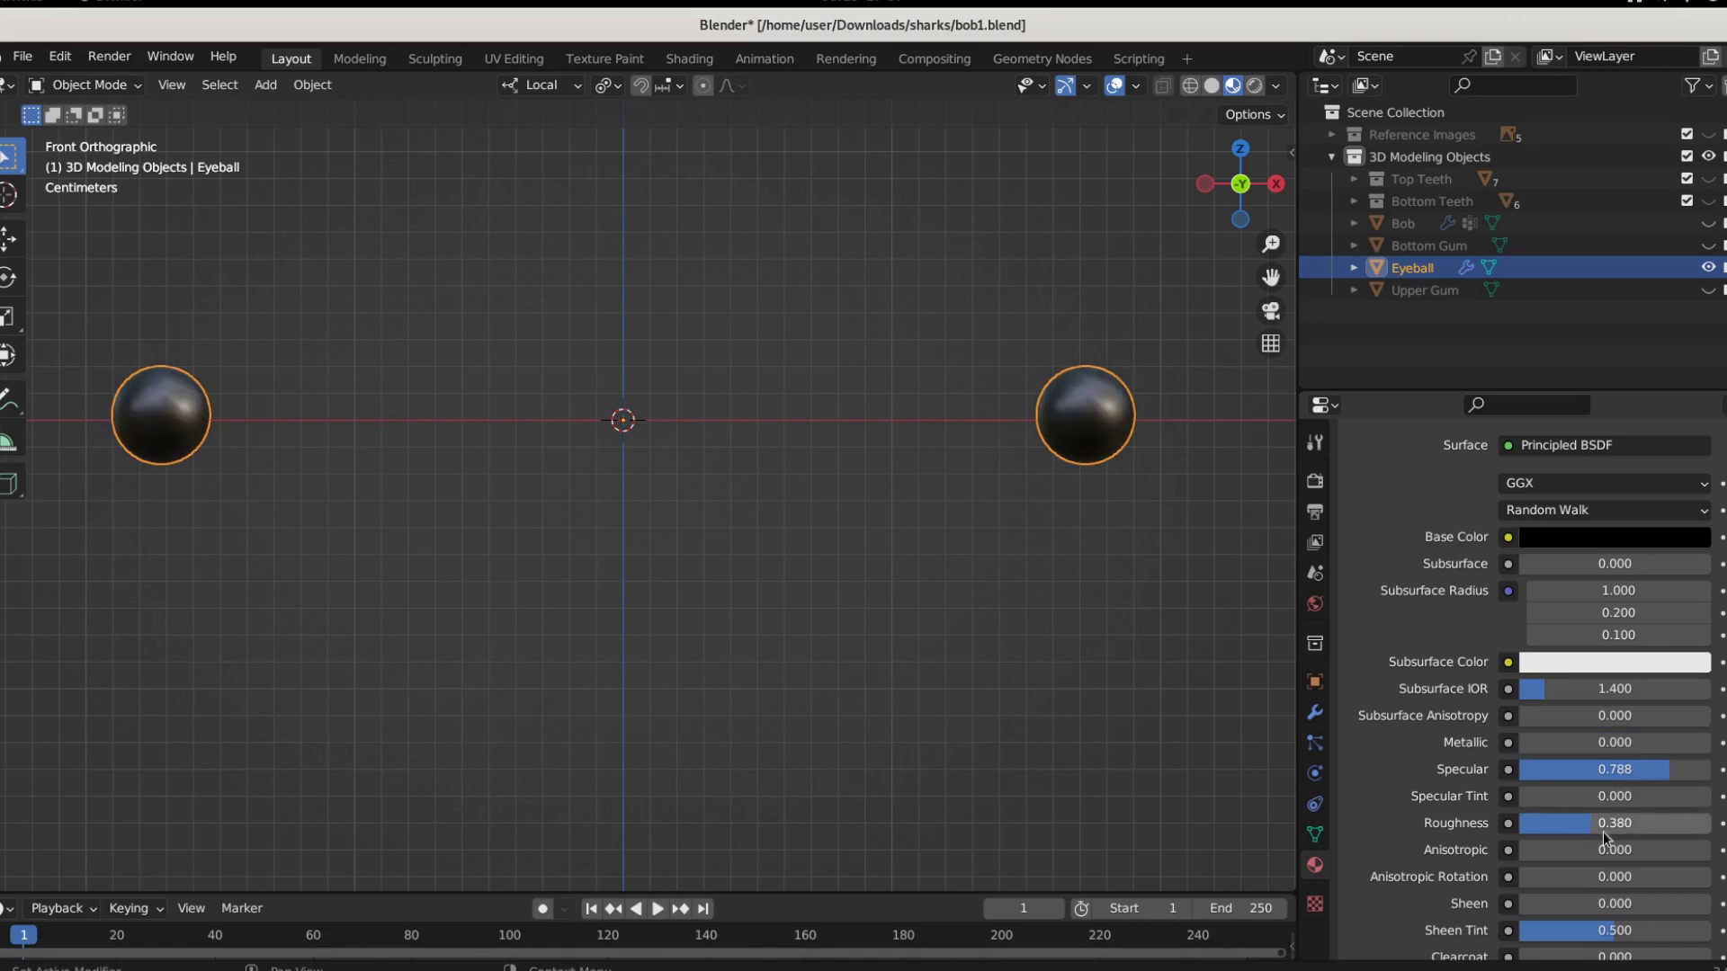
drag(1604, 825, 1520, 826)
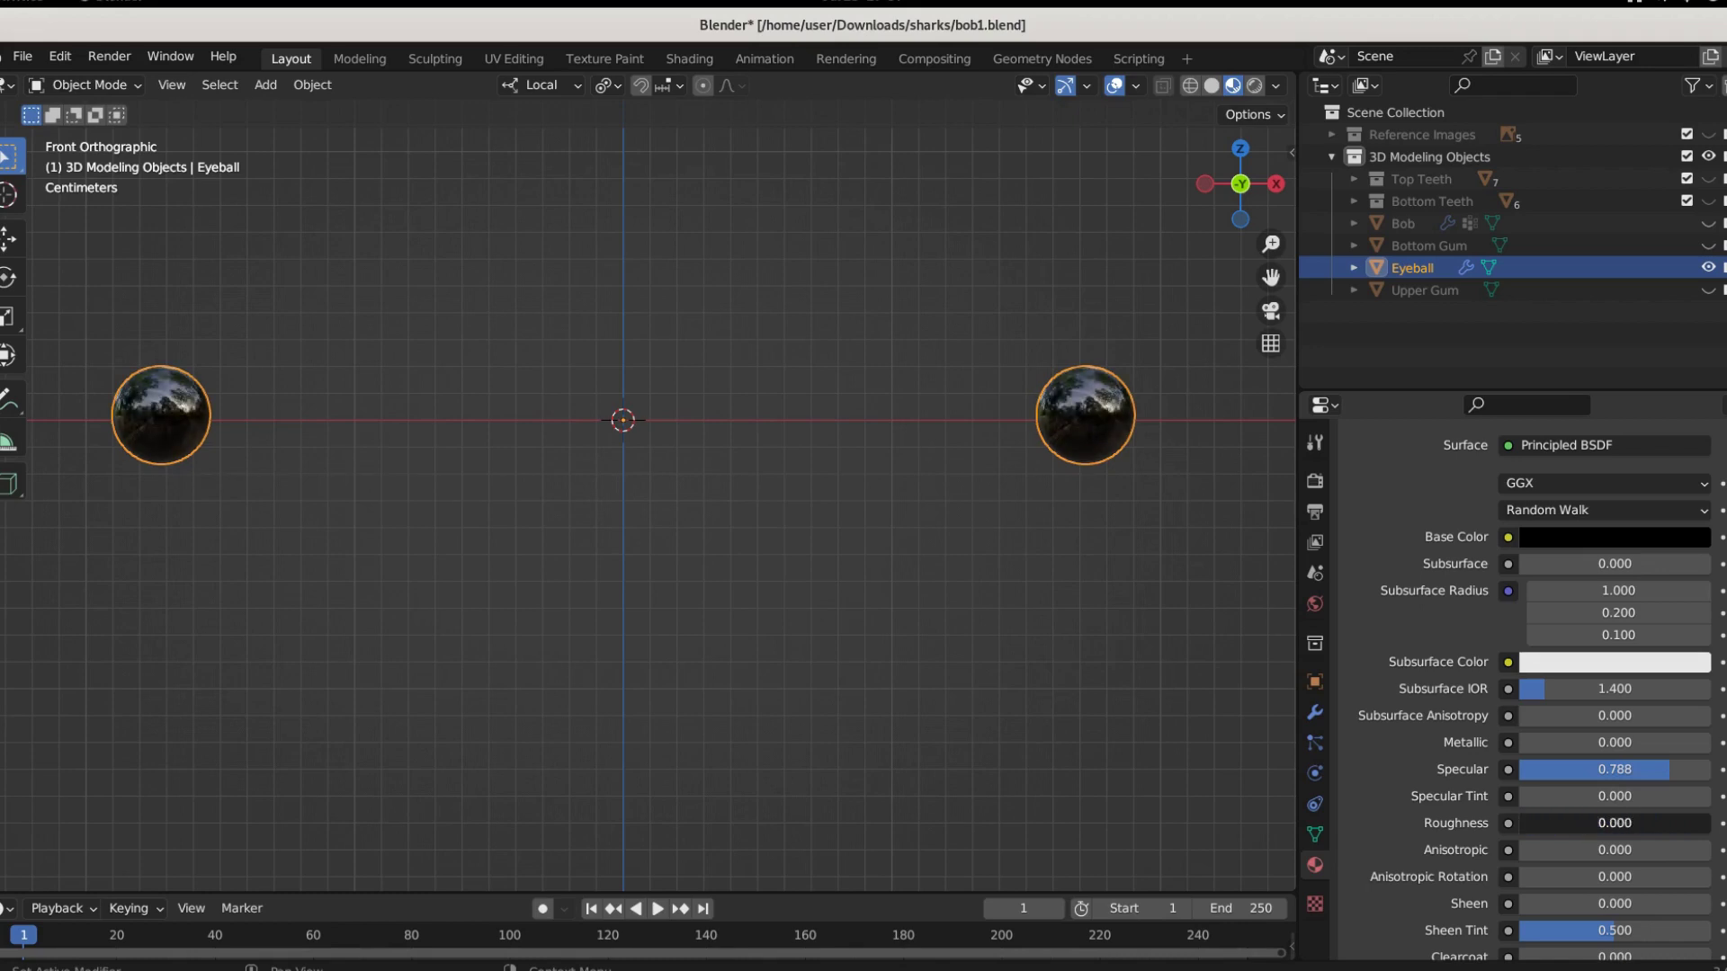
drag(1520, 826, 1579, 825)
mouse_move(1579, 772)
mouse_down()
mouse_move(1554, 772)
mouse_move(1594, 771)
mouse_up()
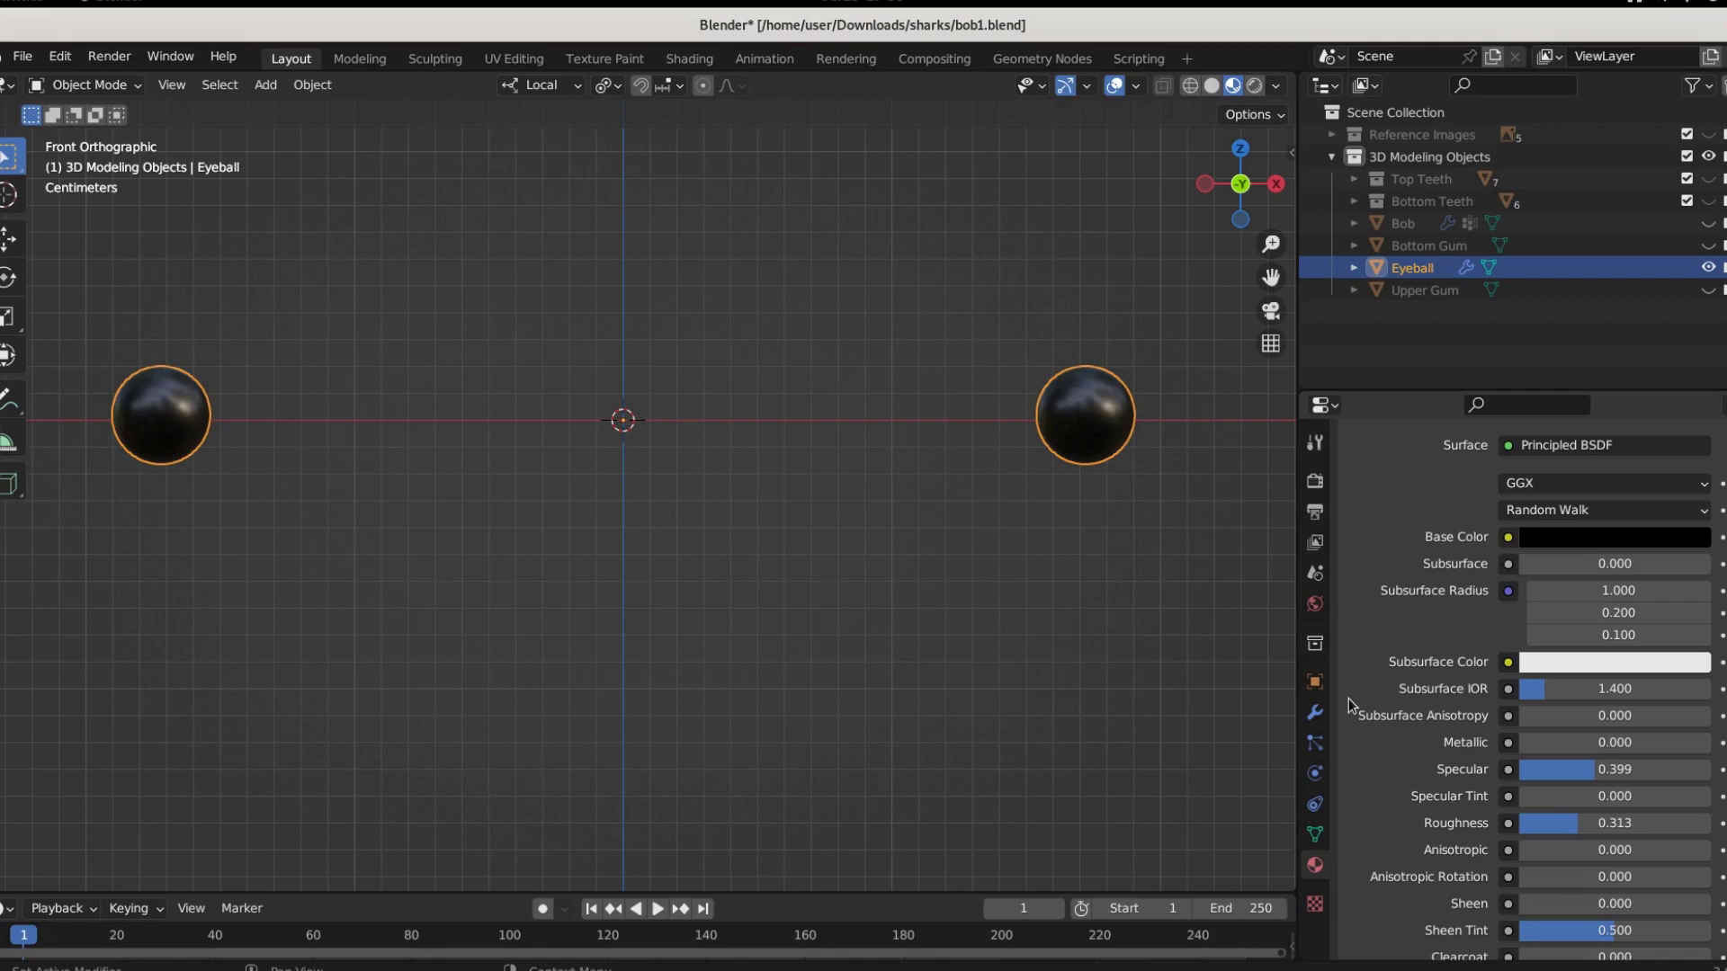
Hide the eyeballs and unhide the Bottom Gum and Upper Gum
click(1708, 267)
click(1707, 245)
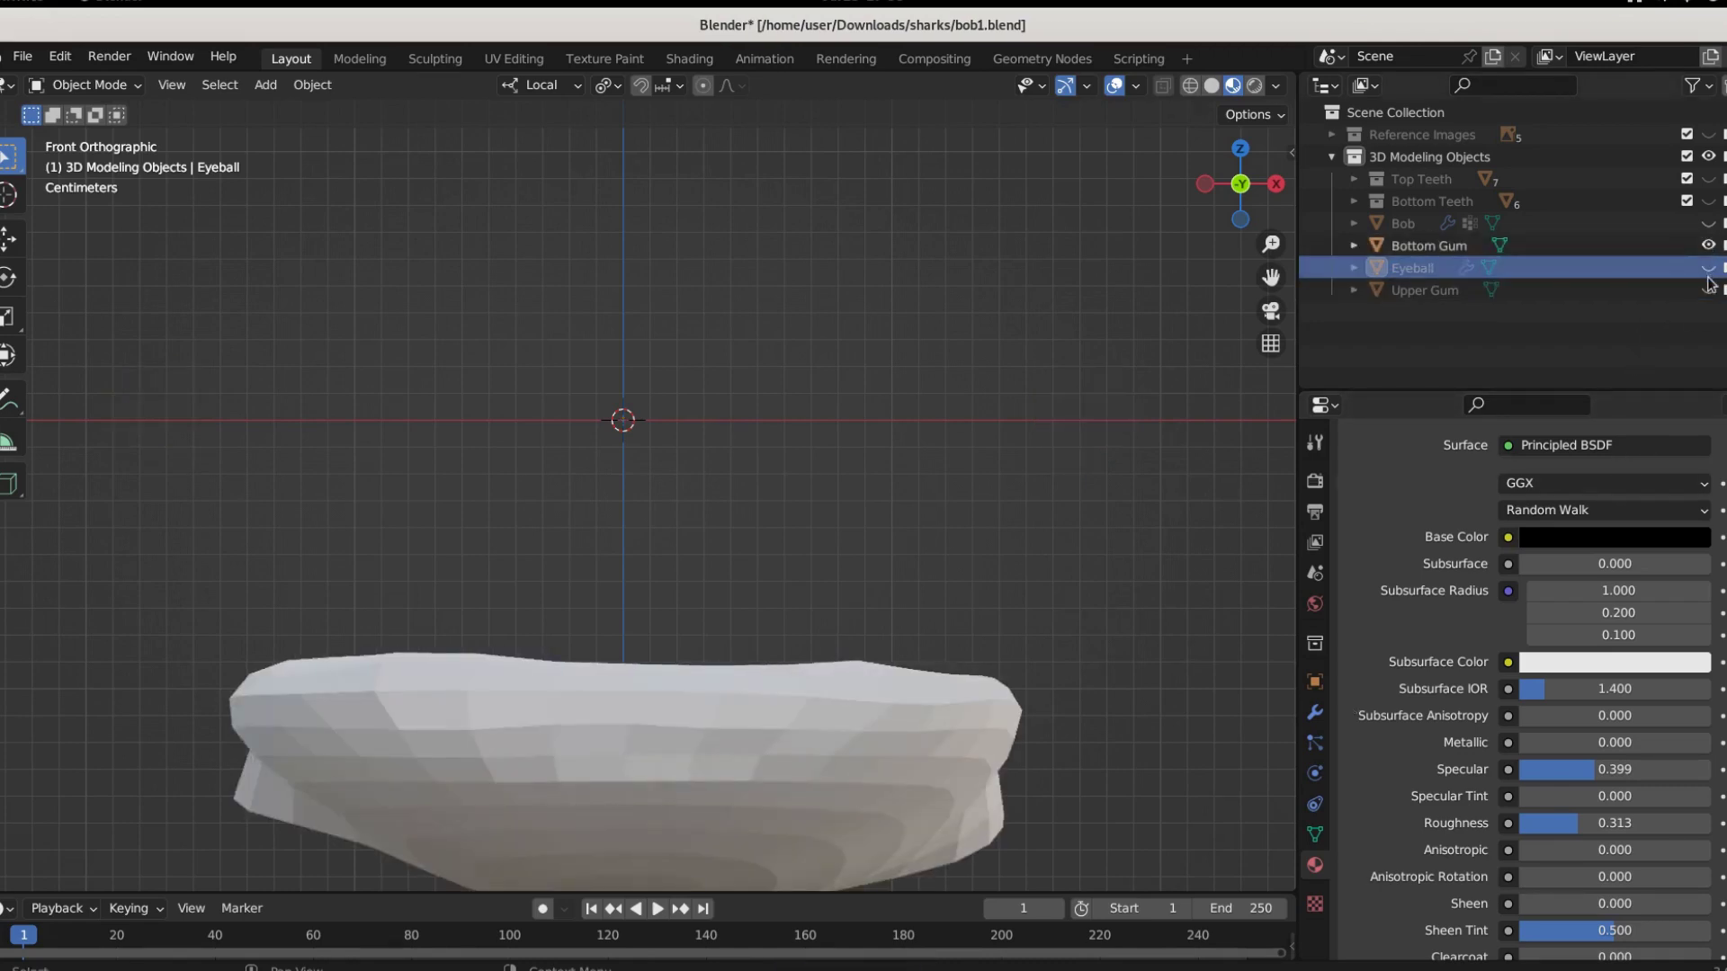
click(1708, 290)
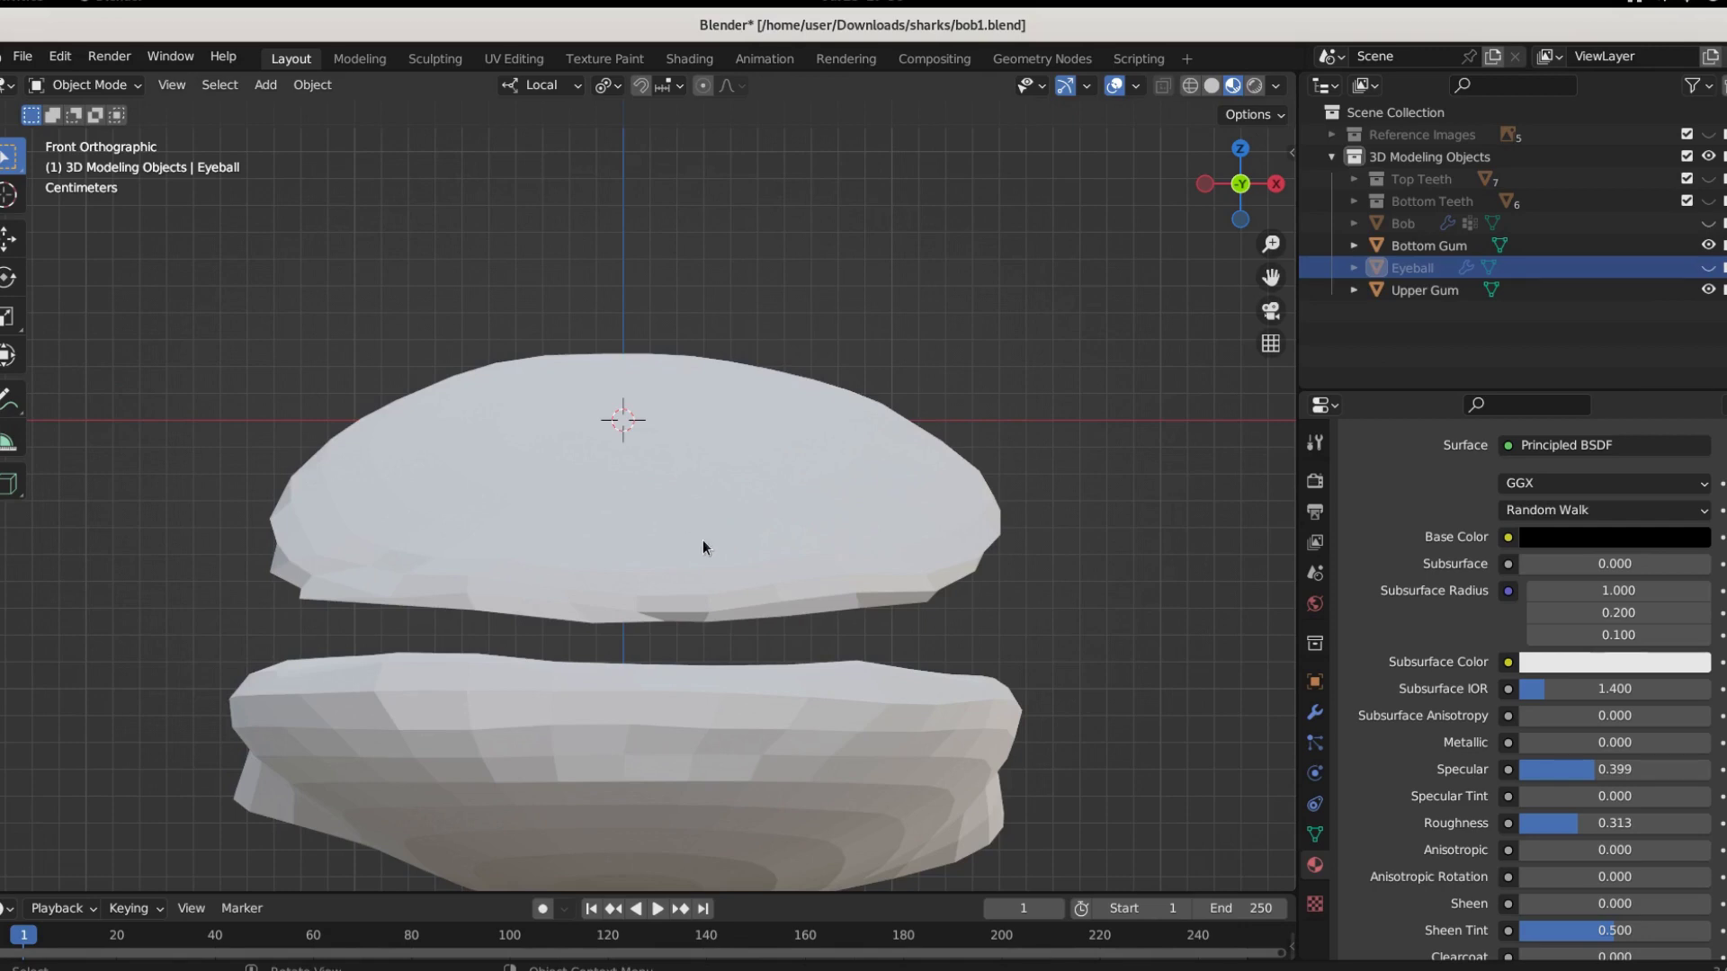
Tint the Upper Gum's material light pink, then select the Bottom Gum
click(703, 547)
click(1577, 797)
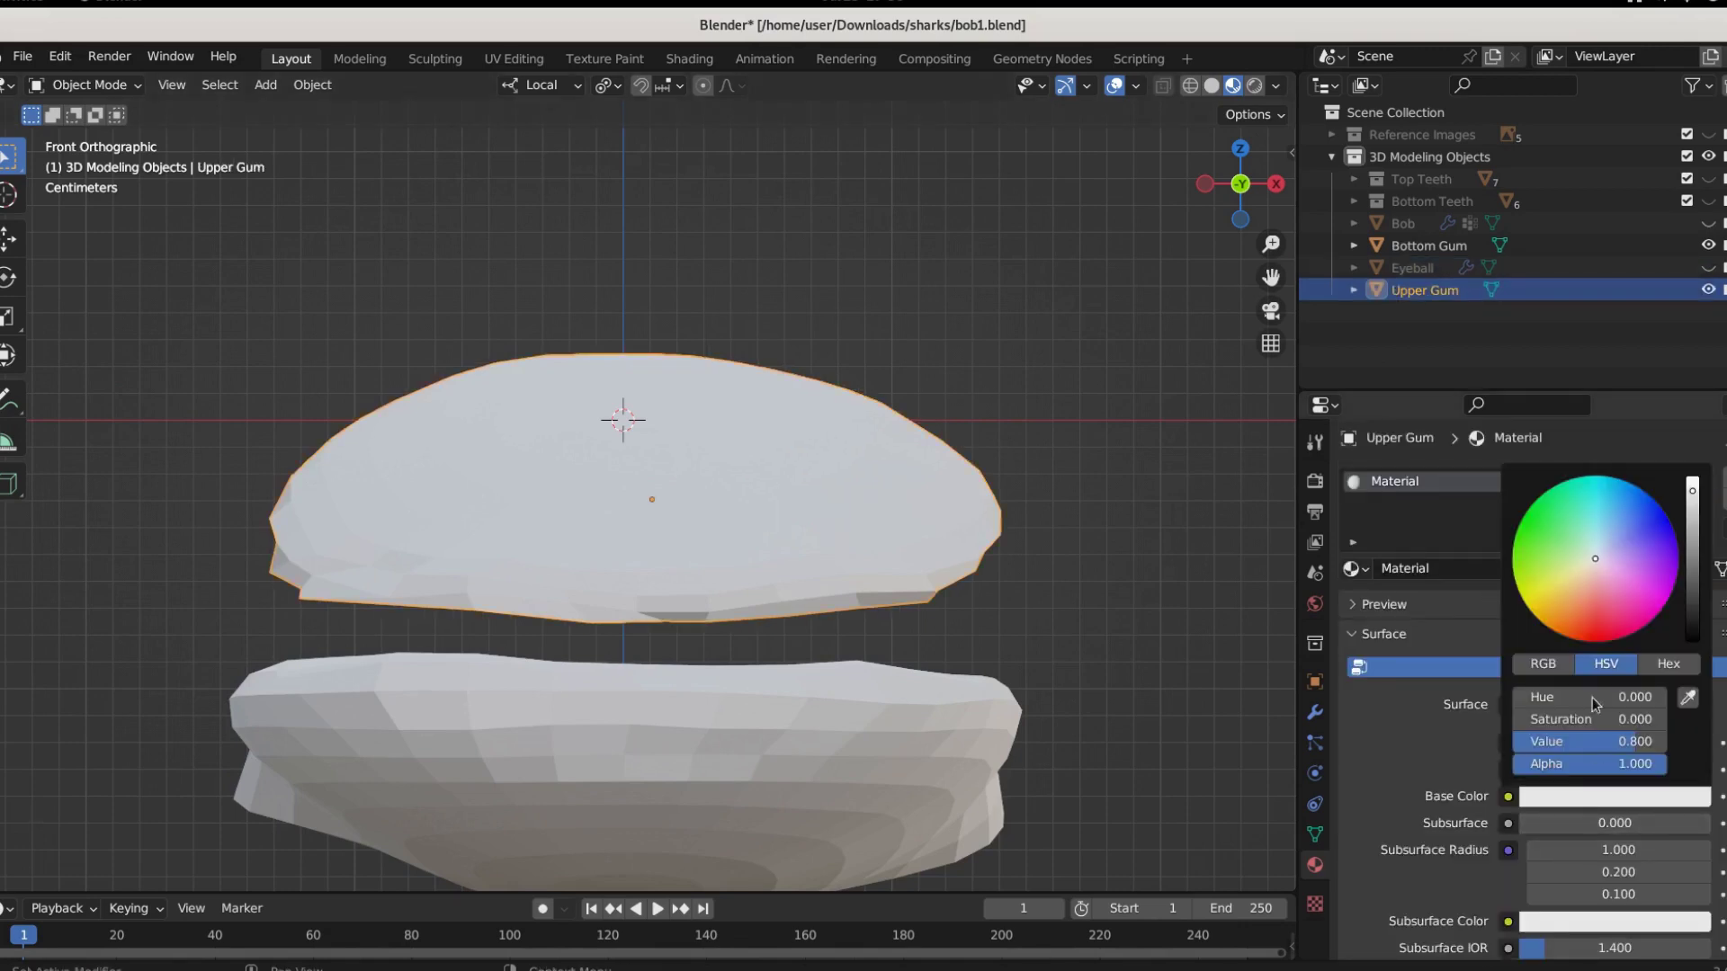
drag(1591, 698, 1636, 719)
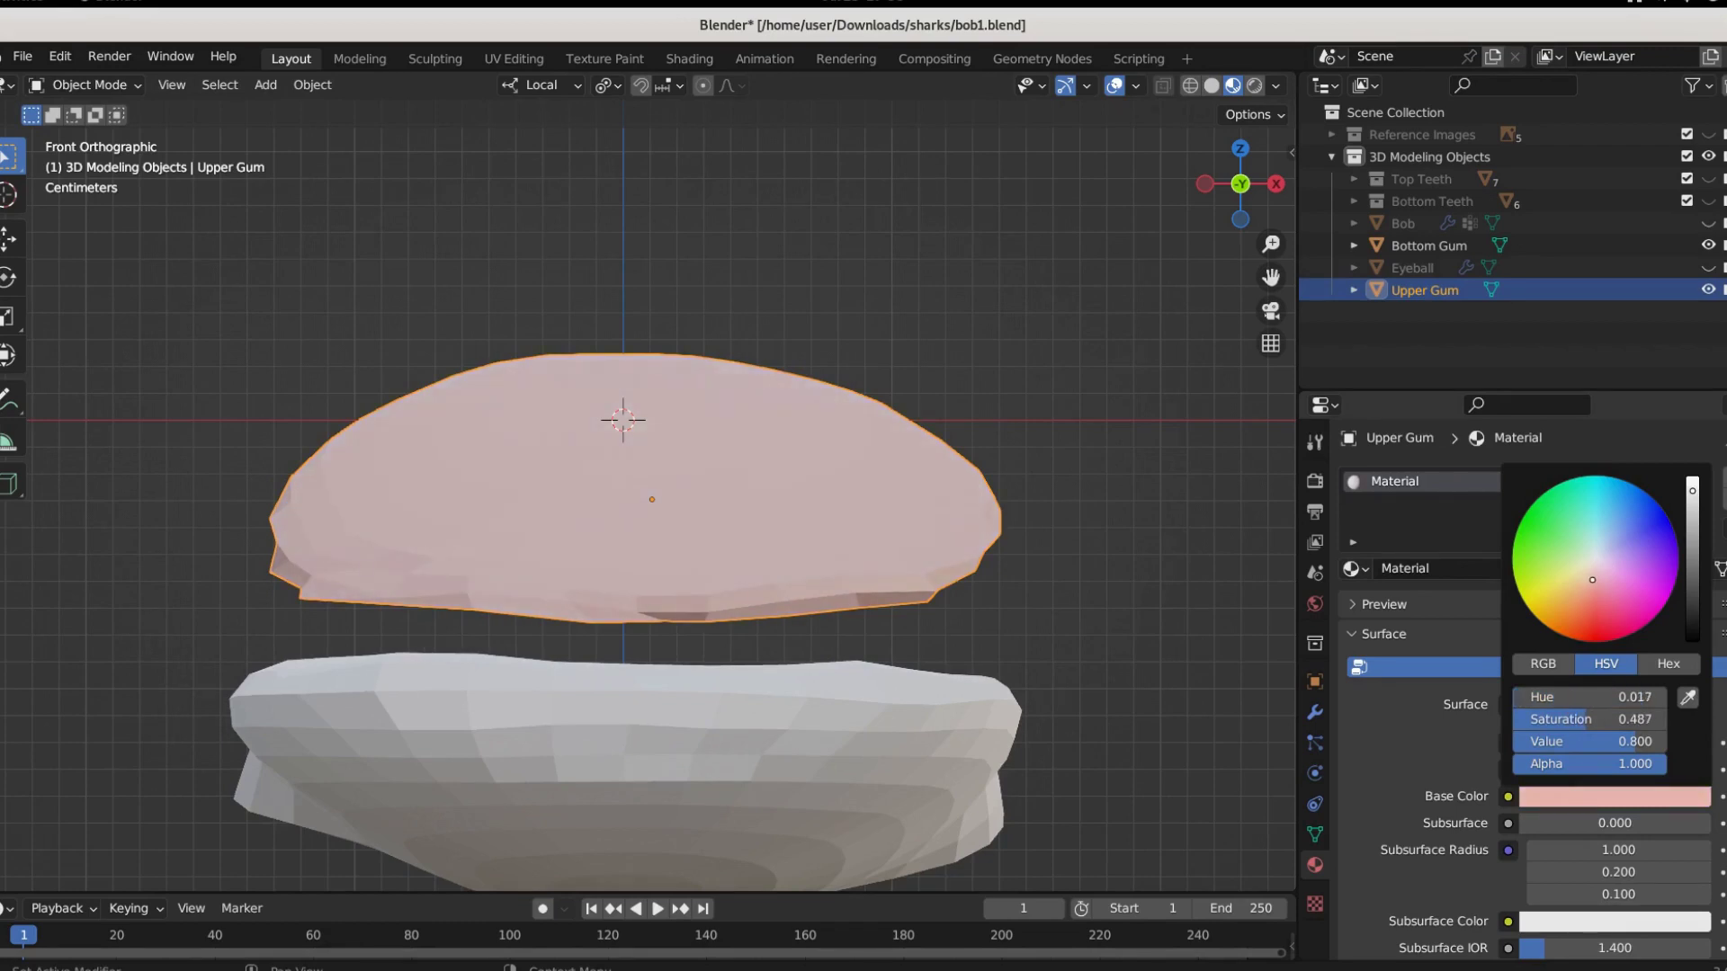
mouse_move(1692, 493)
mouse_down()
mouse_move(1692, 611)
mouse_move(1691, 503)
mouse_up()
click(924, 764)
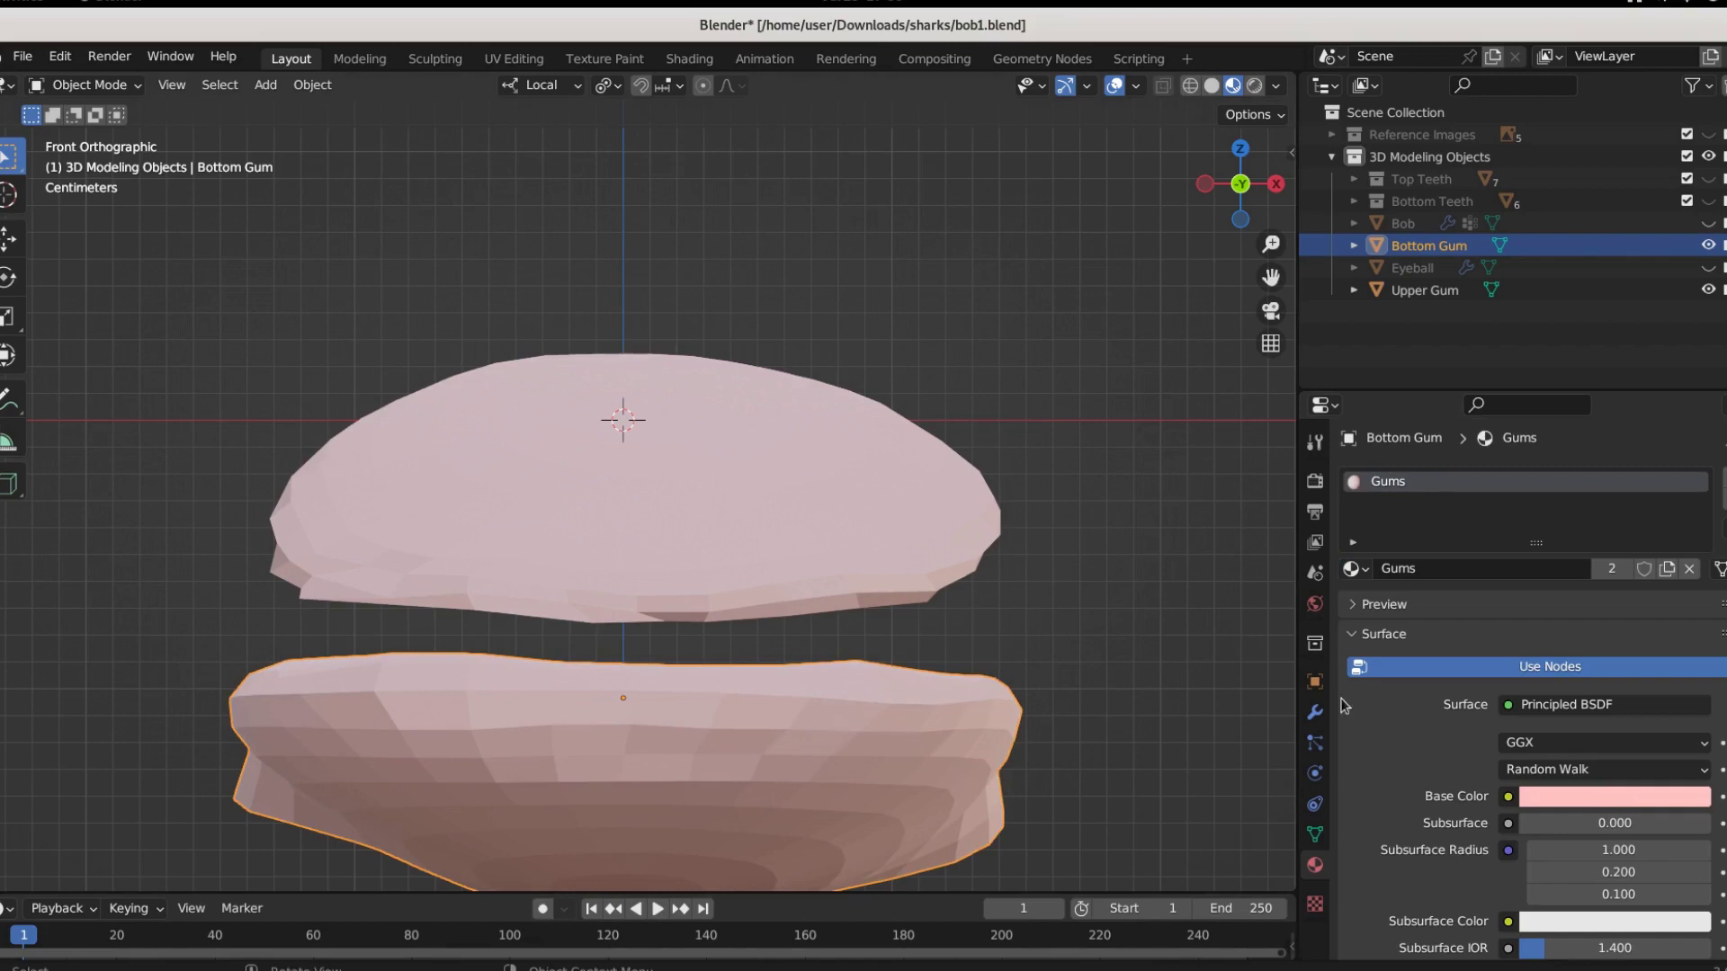
Select both gums together and orbit to view them at an angle
click(714, 538)
shift+click(719, 678)
click(736, 657)
click(873, 742)
middle_drag(872, 743, 899, 782)
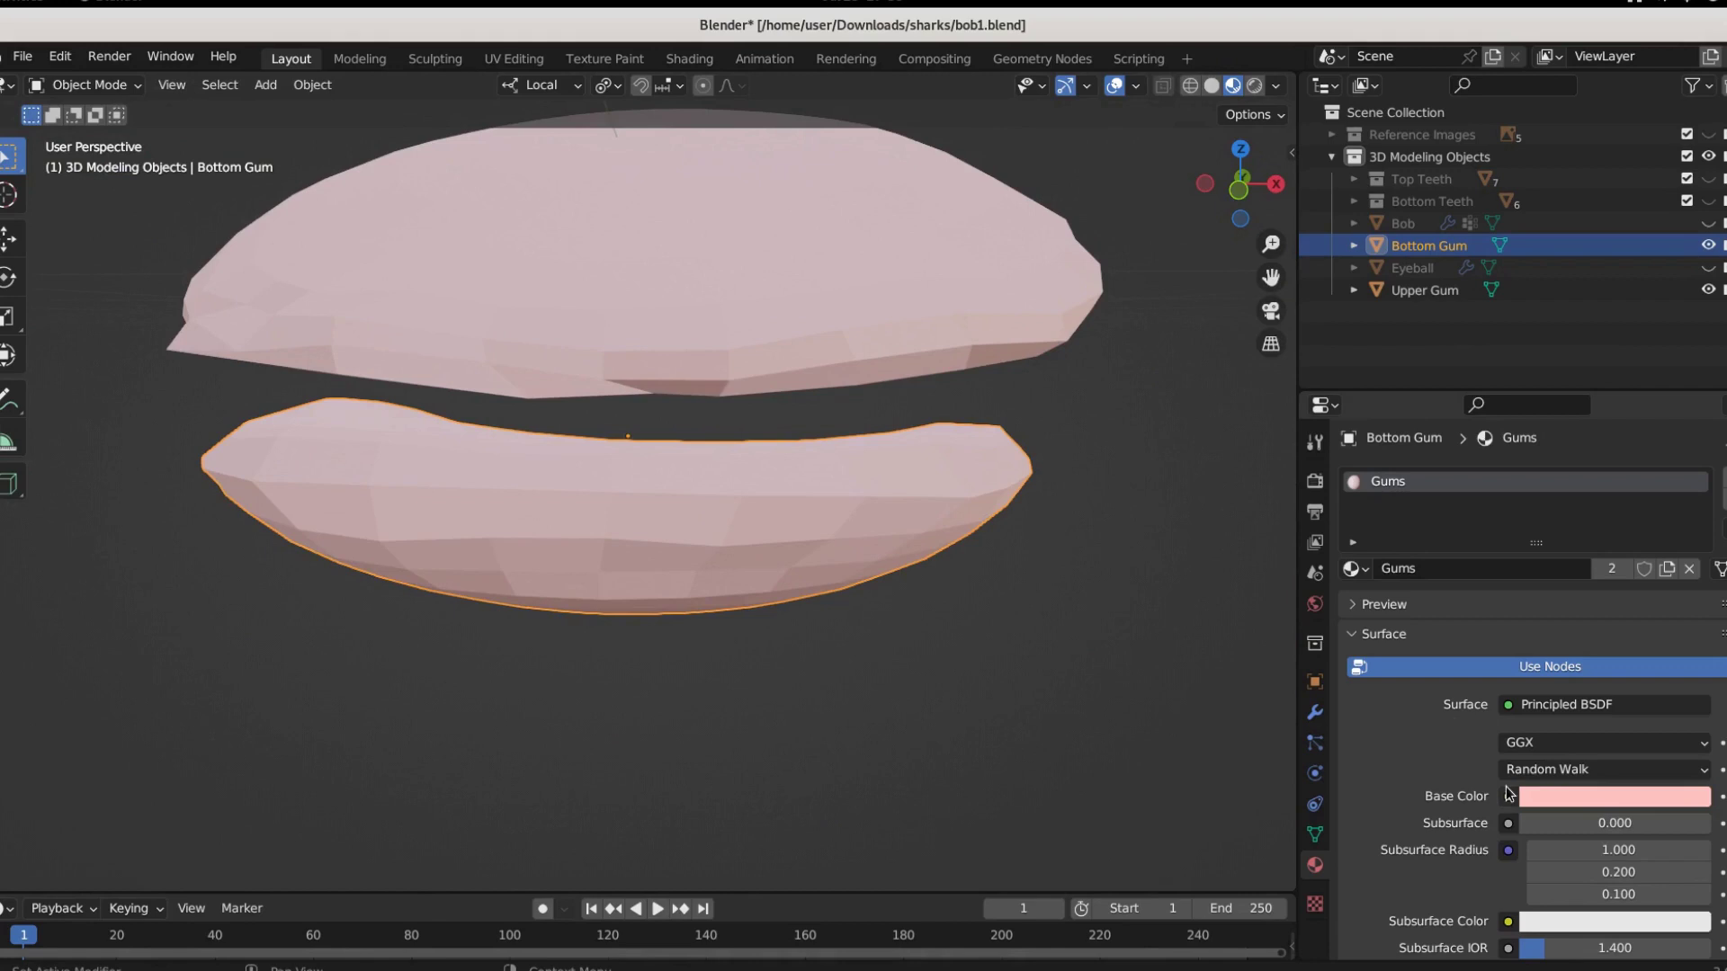
middle_drag(1045, 569, 890, 602)
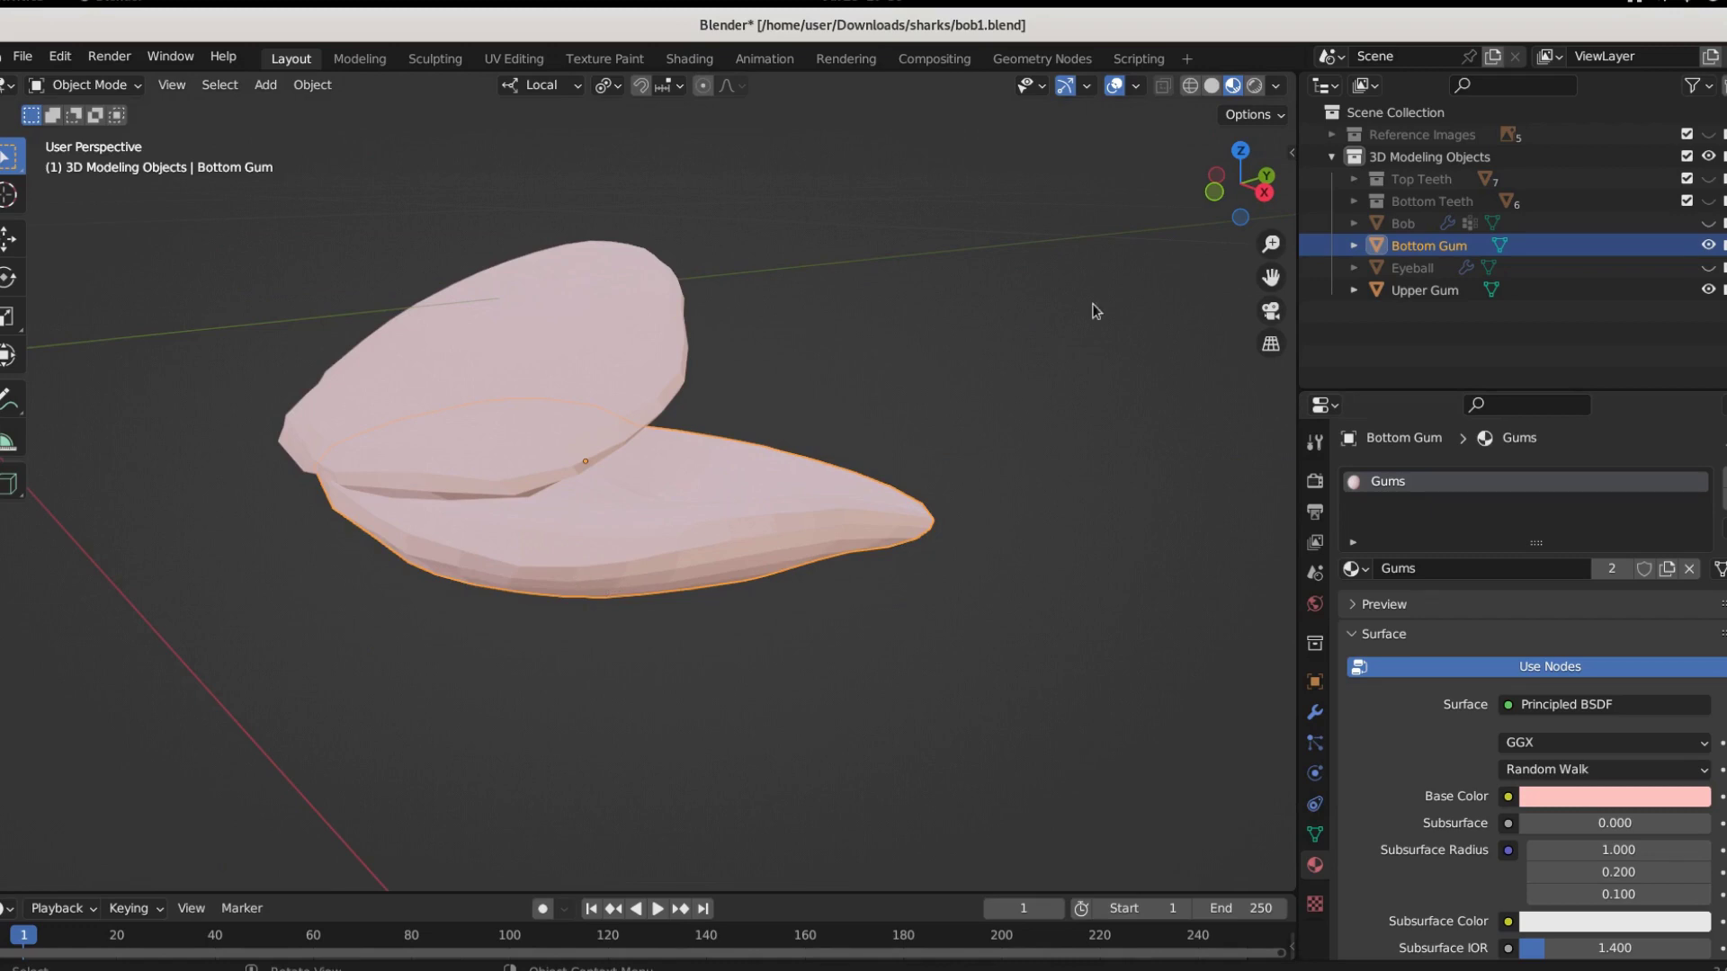
Unhide the eyeballs and the shark body Bob, then orbit around the whole shark
scroll(1389, 823, down, 5)
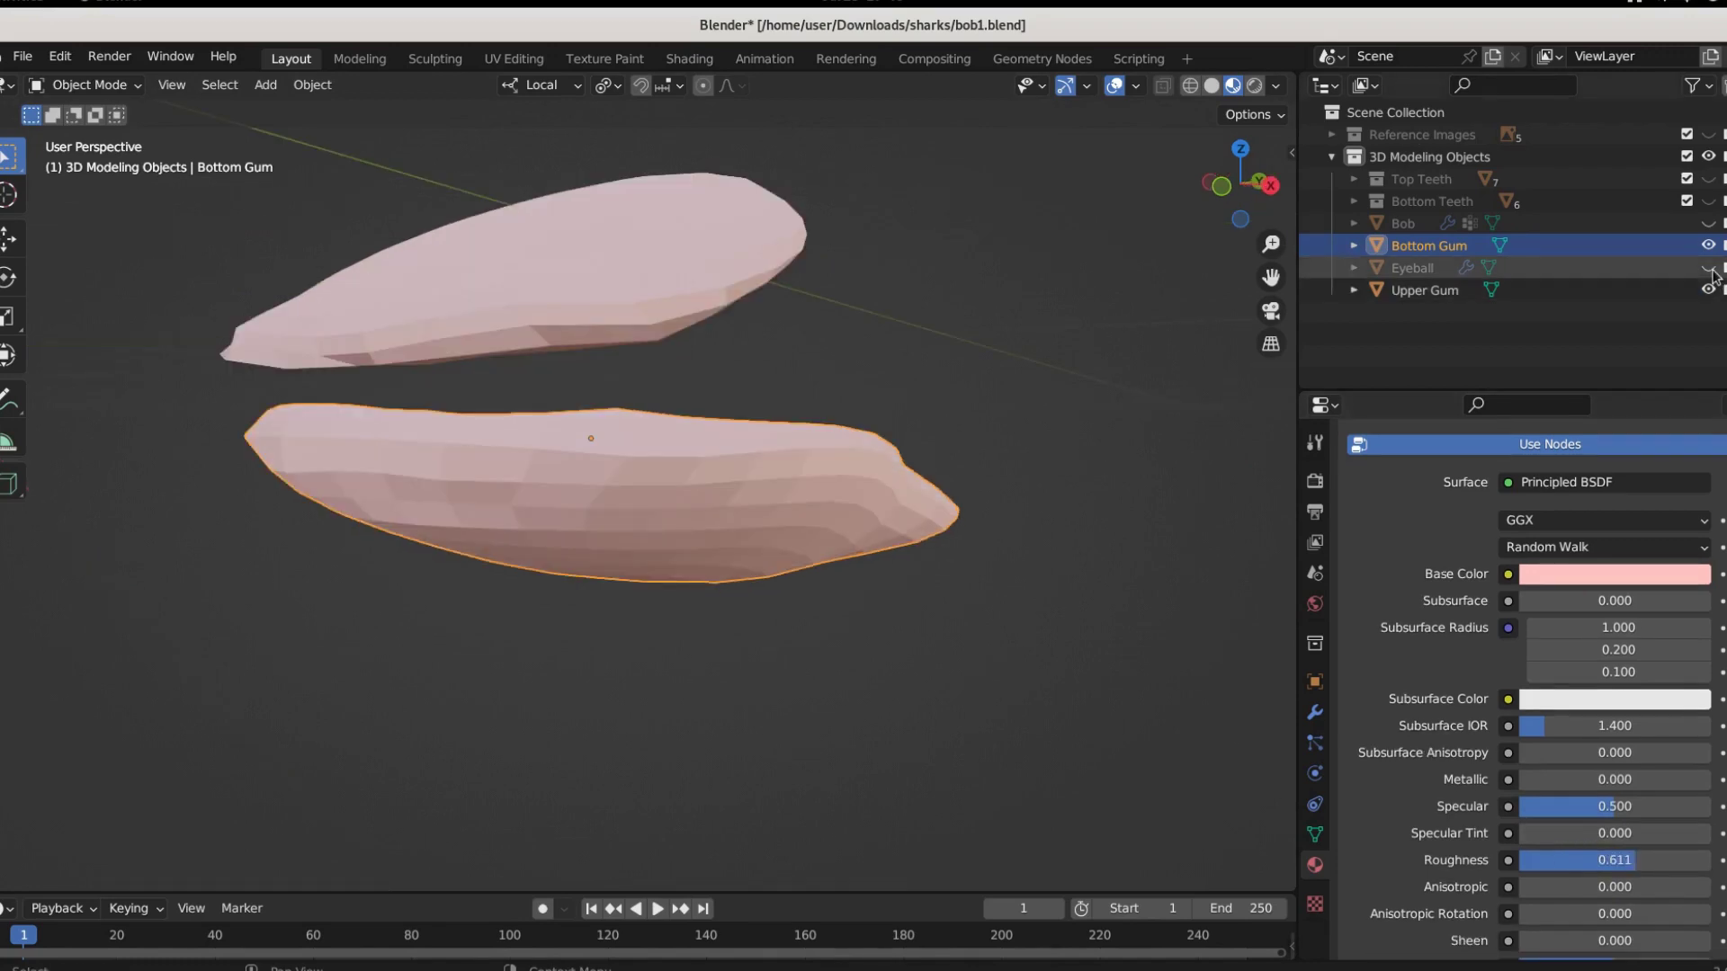
click(1708, 267)
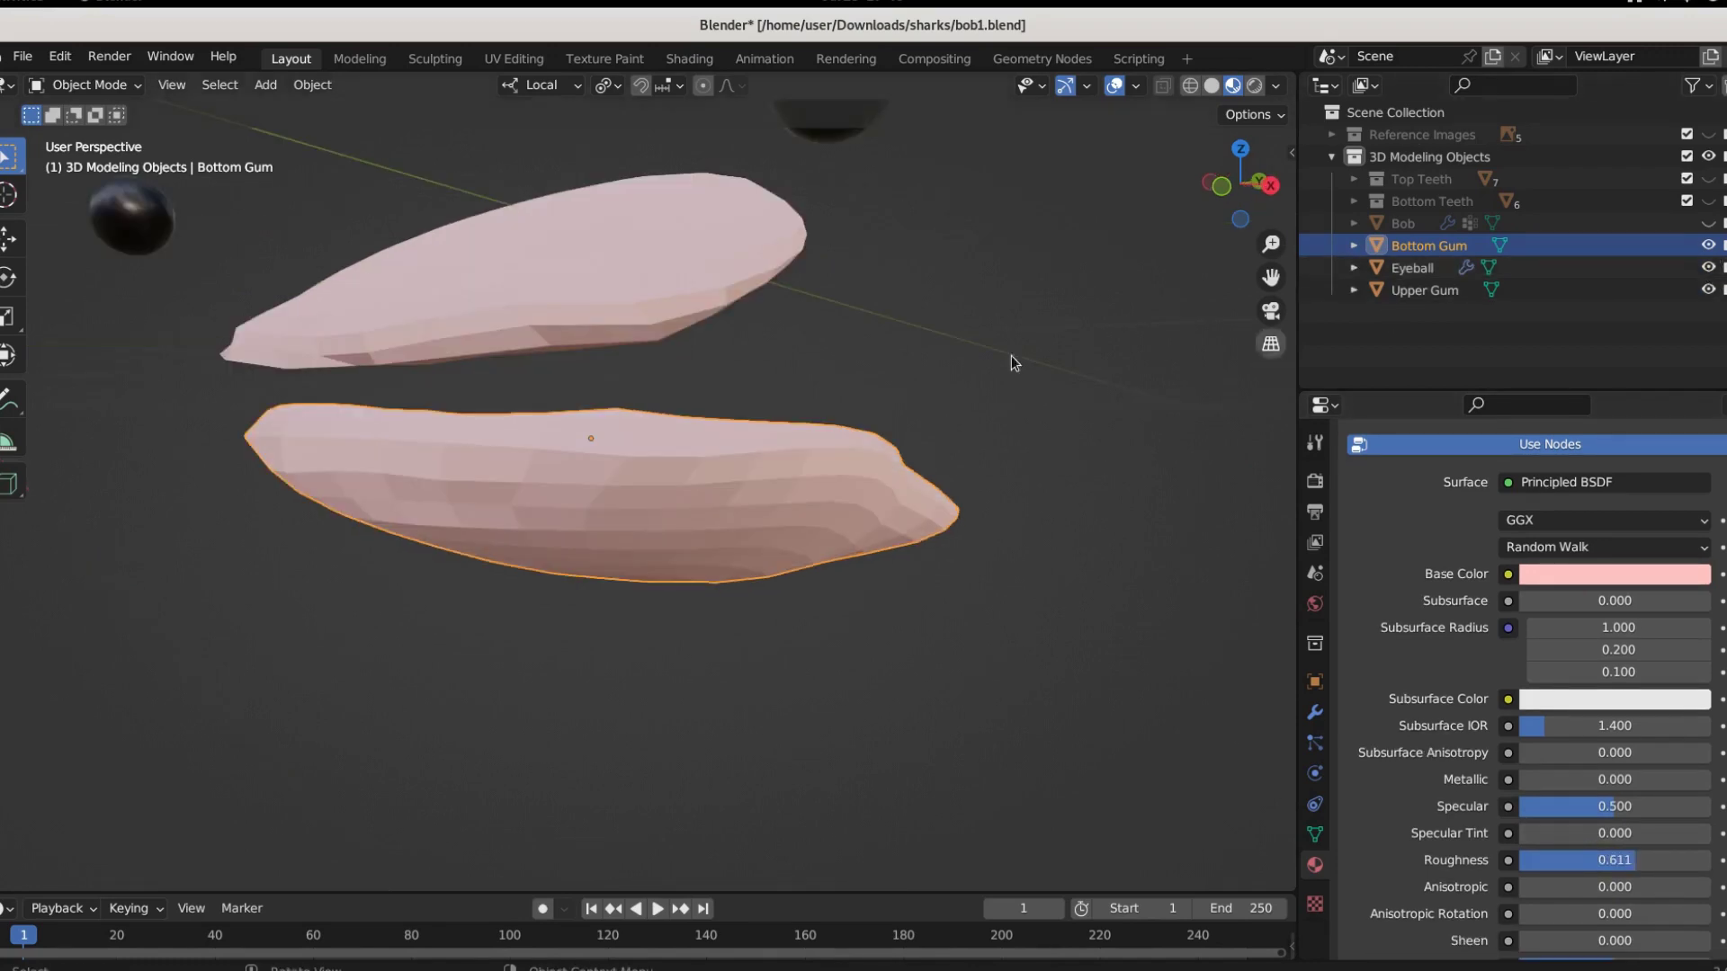
scroll(1014, 362, down, 2)
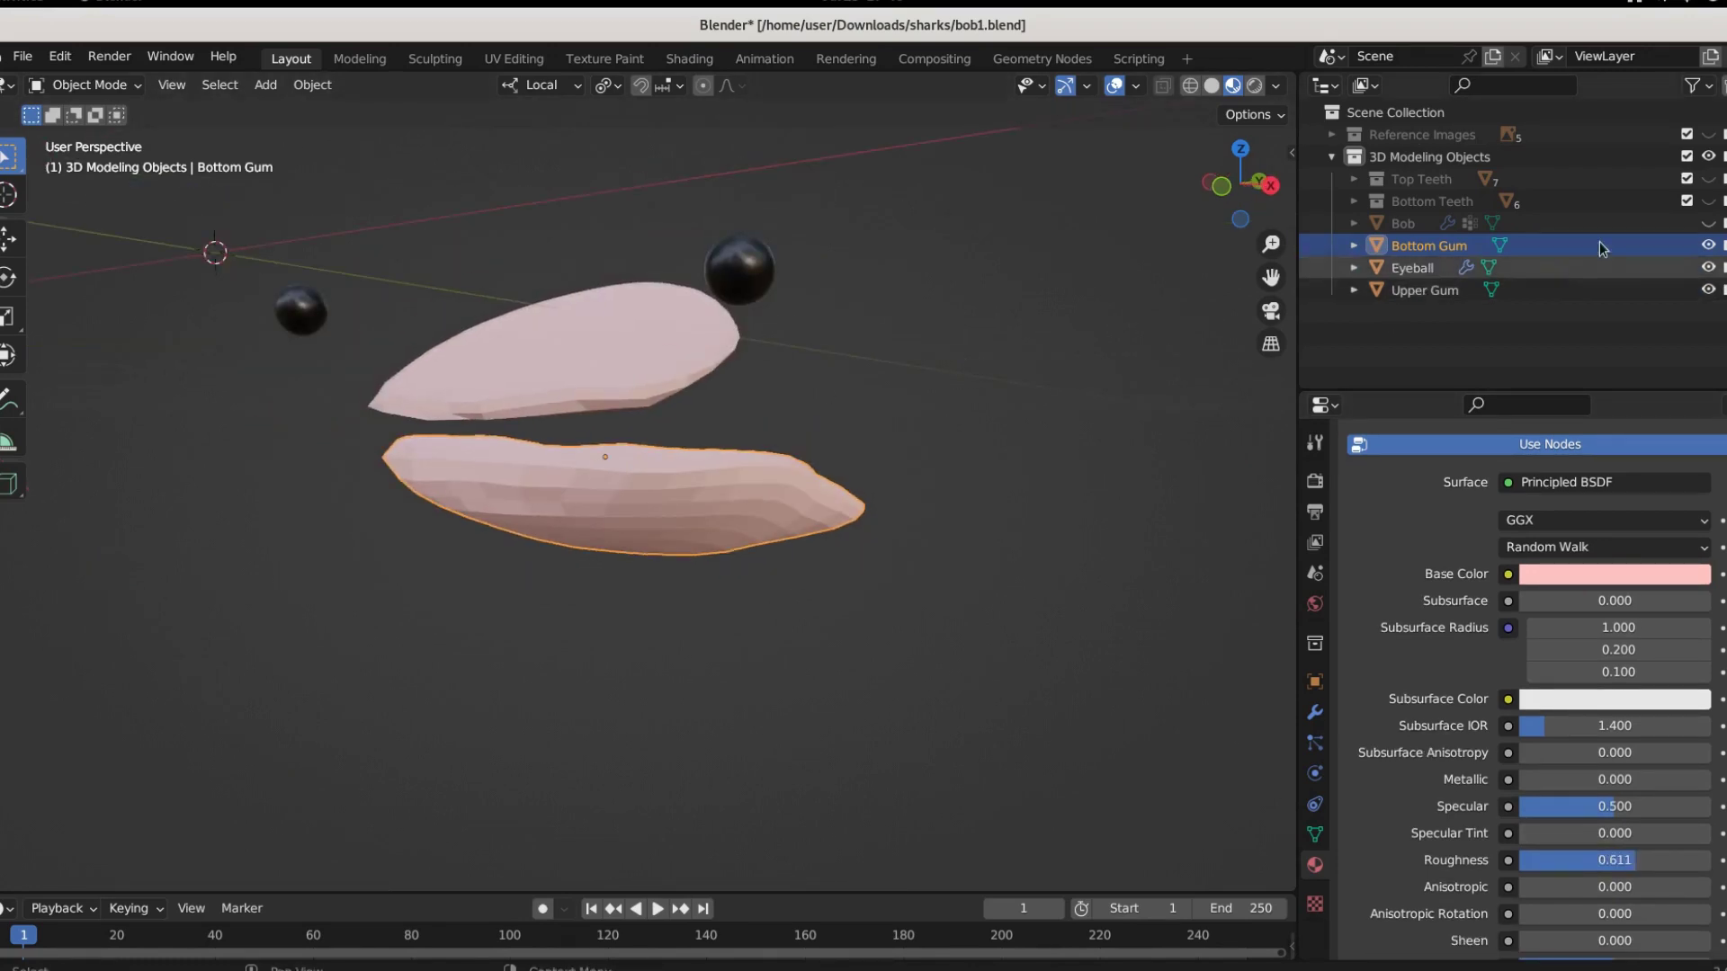
click(1708, 223)
middle_drag(1158, 439, 896, 595)
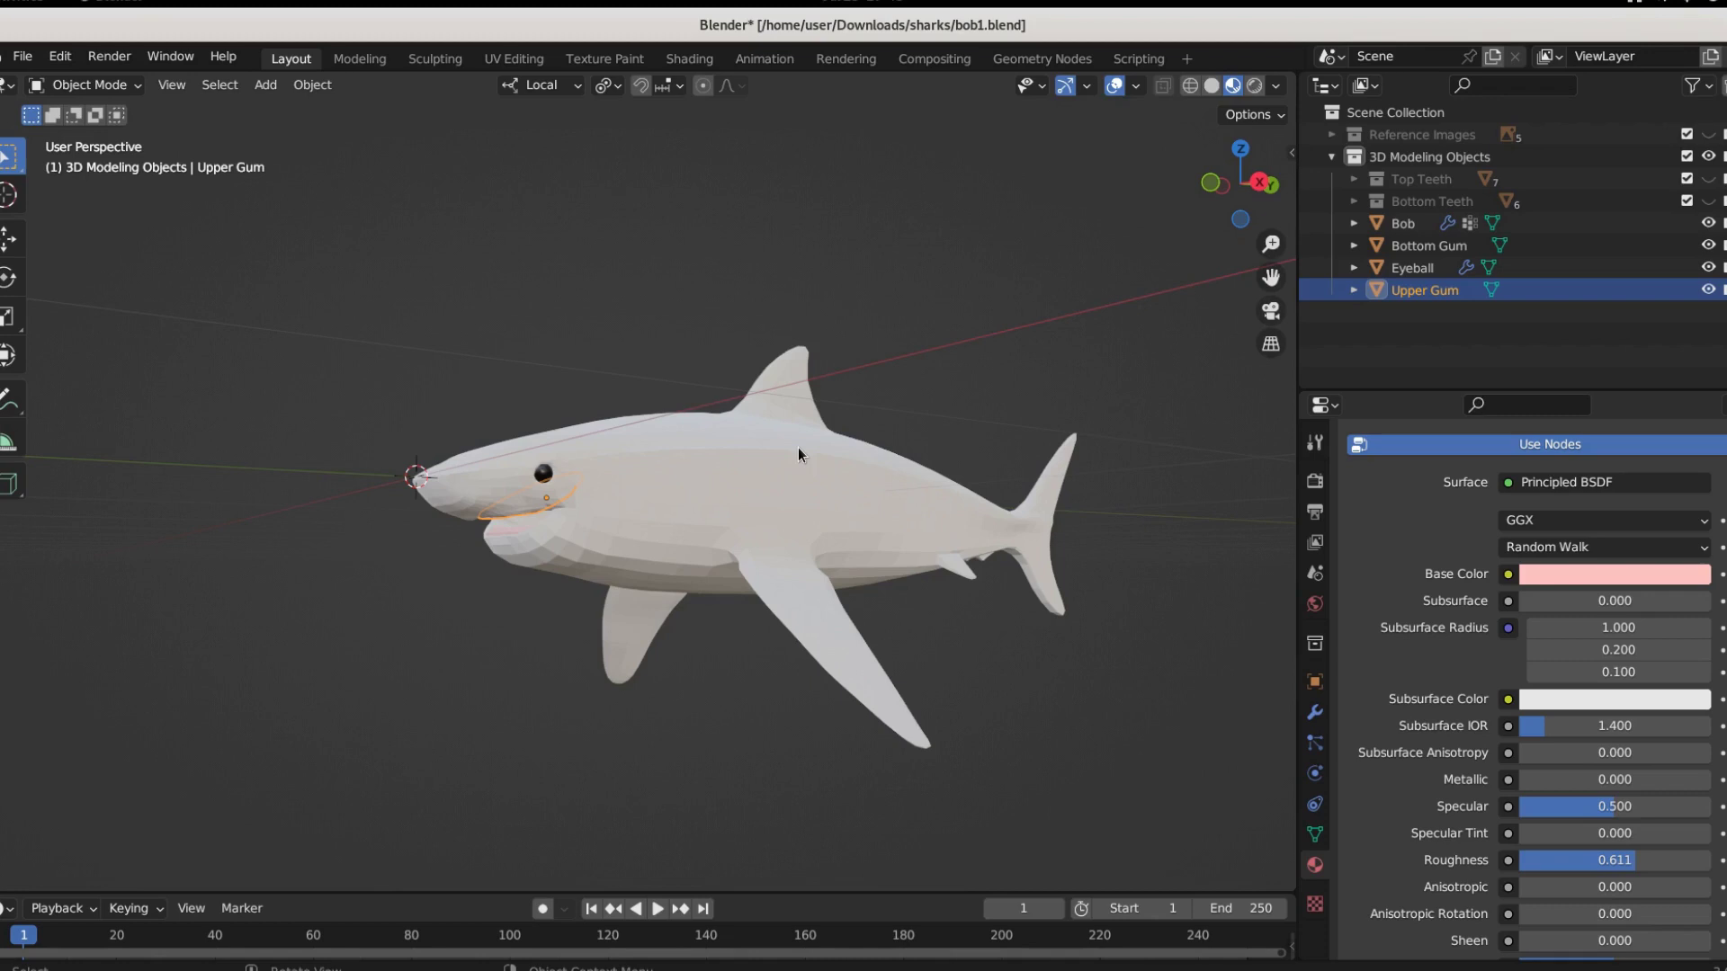
Switch to the UV Editing workspace and widen its 3D view slightly
click(499, 60)
scroll(1230, 578, up, 8)
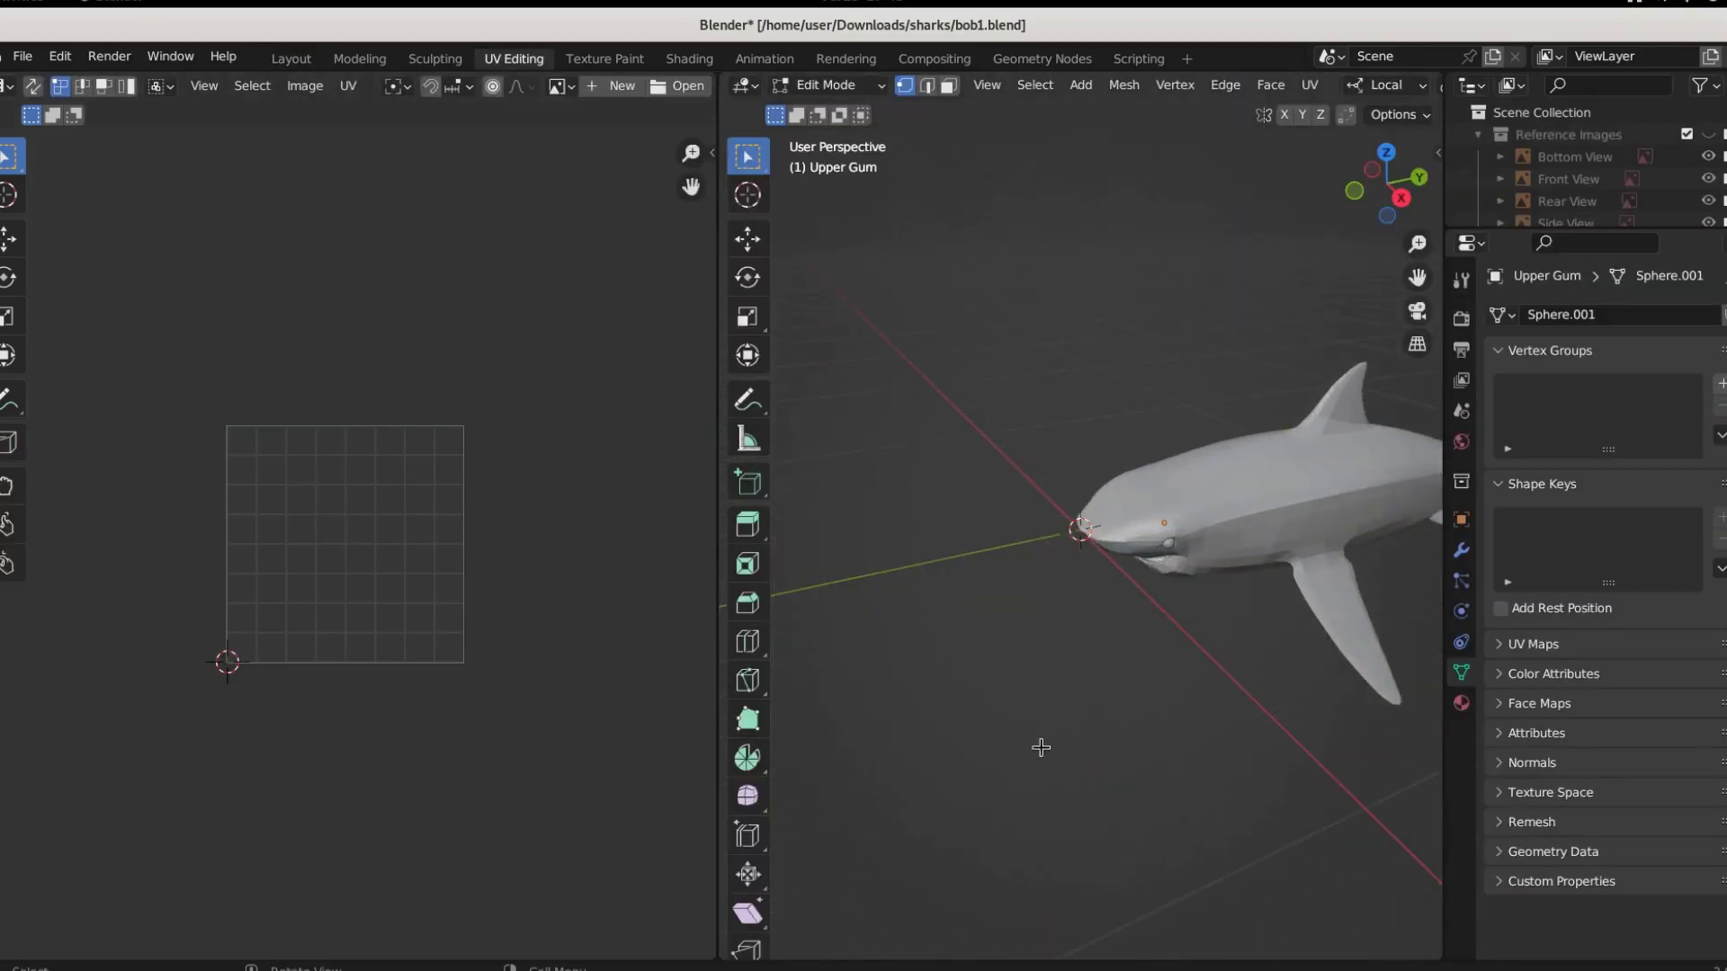
middle_drag(1041, 744, 1074, 618)
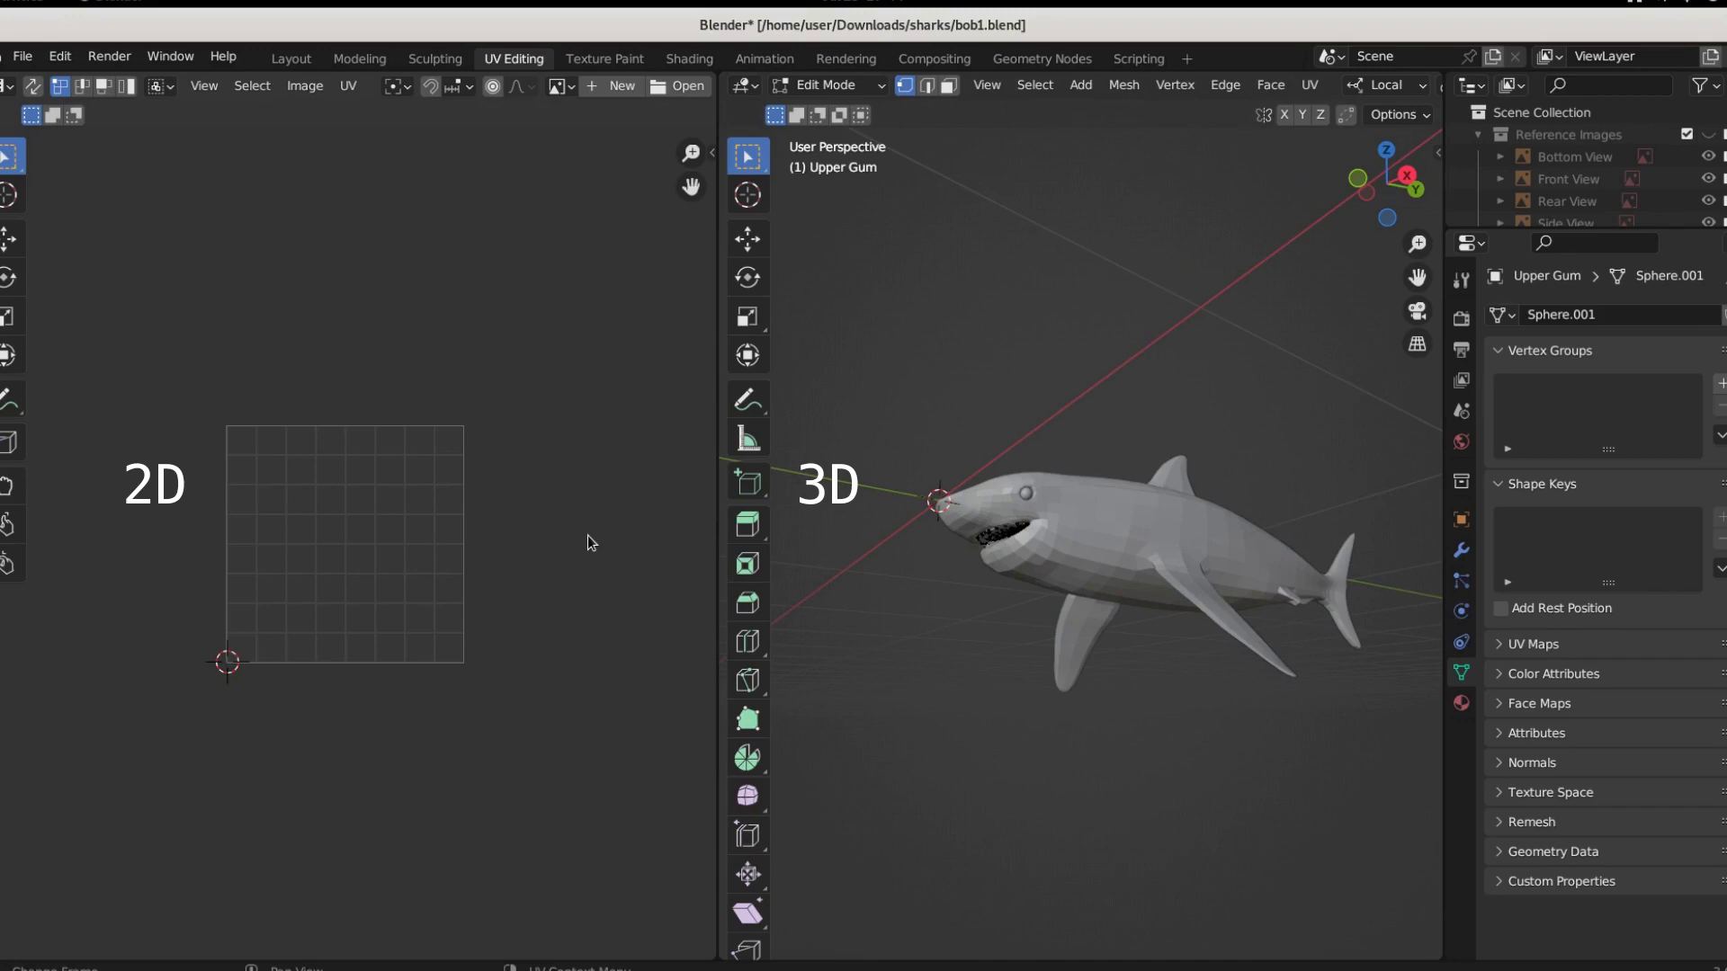
drag(719, 536, 662, 536)
Return to Object Mode, select Bob, and enlarge the Outliner
click(773, 84)
click(769, 101)
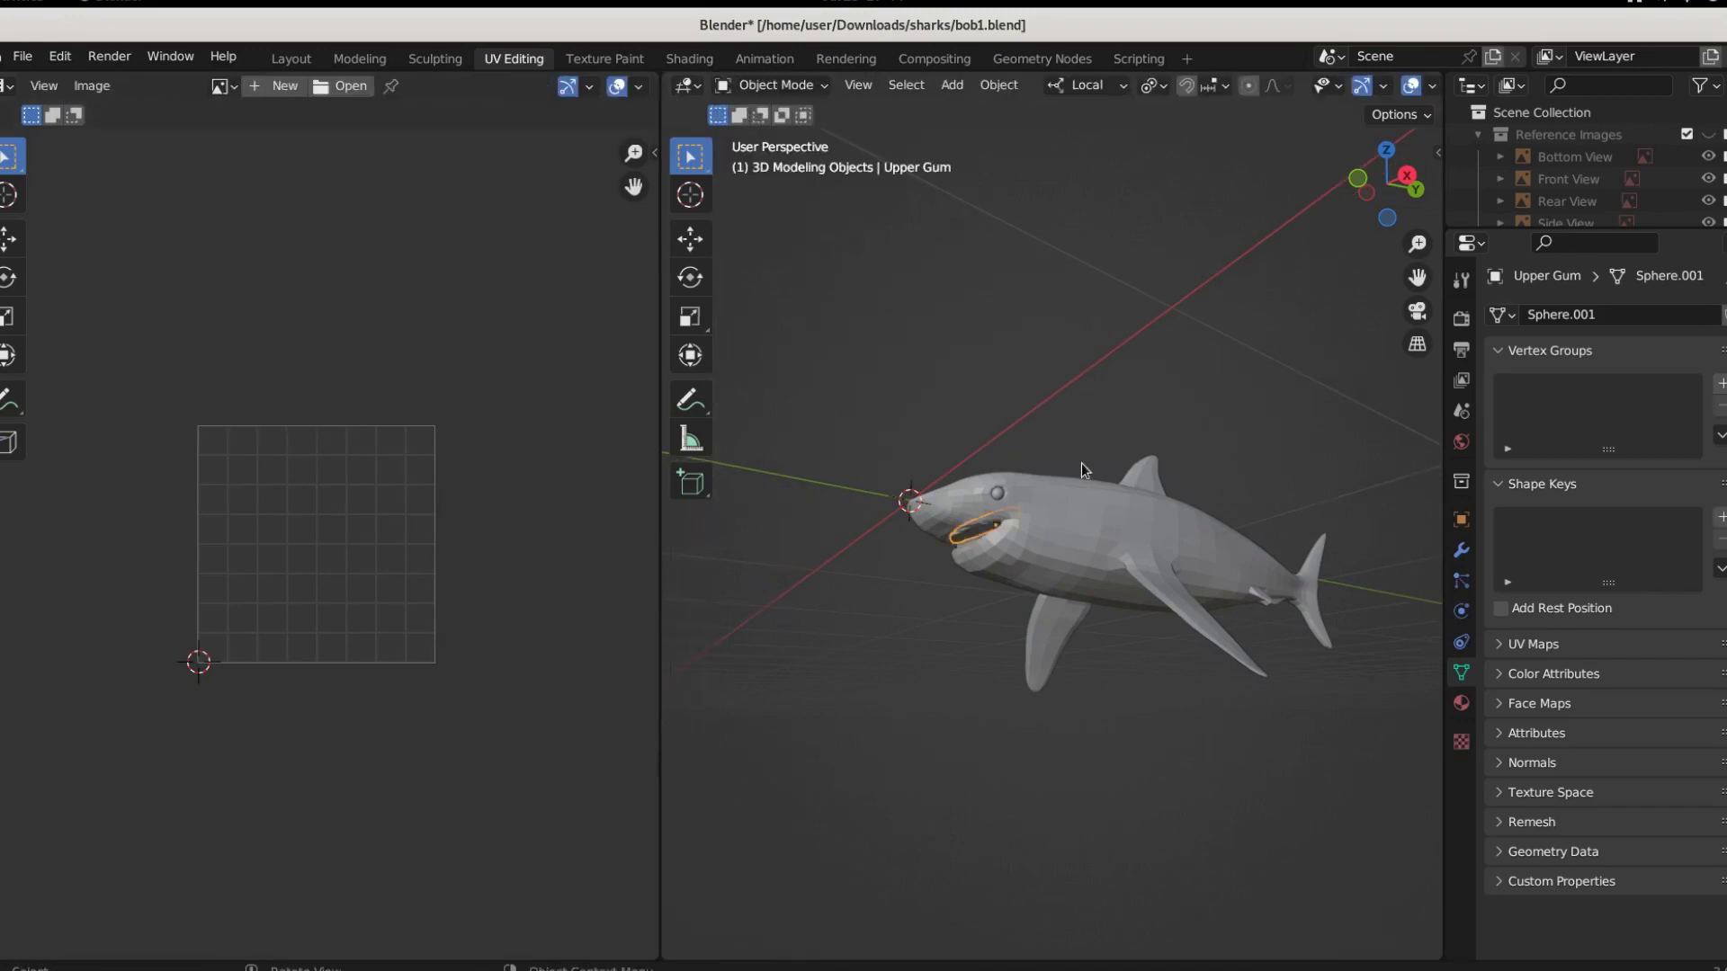
click(1056, 541)
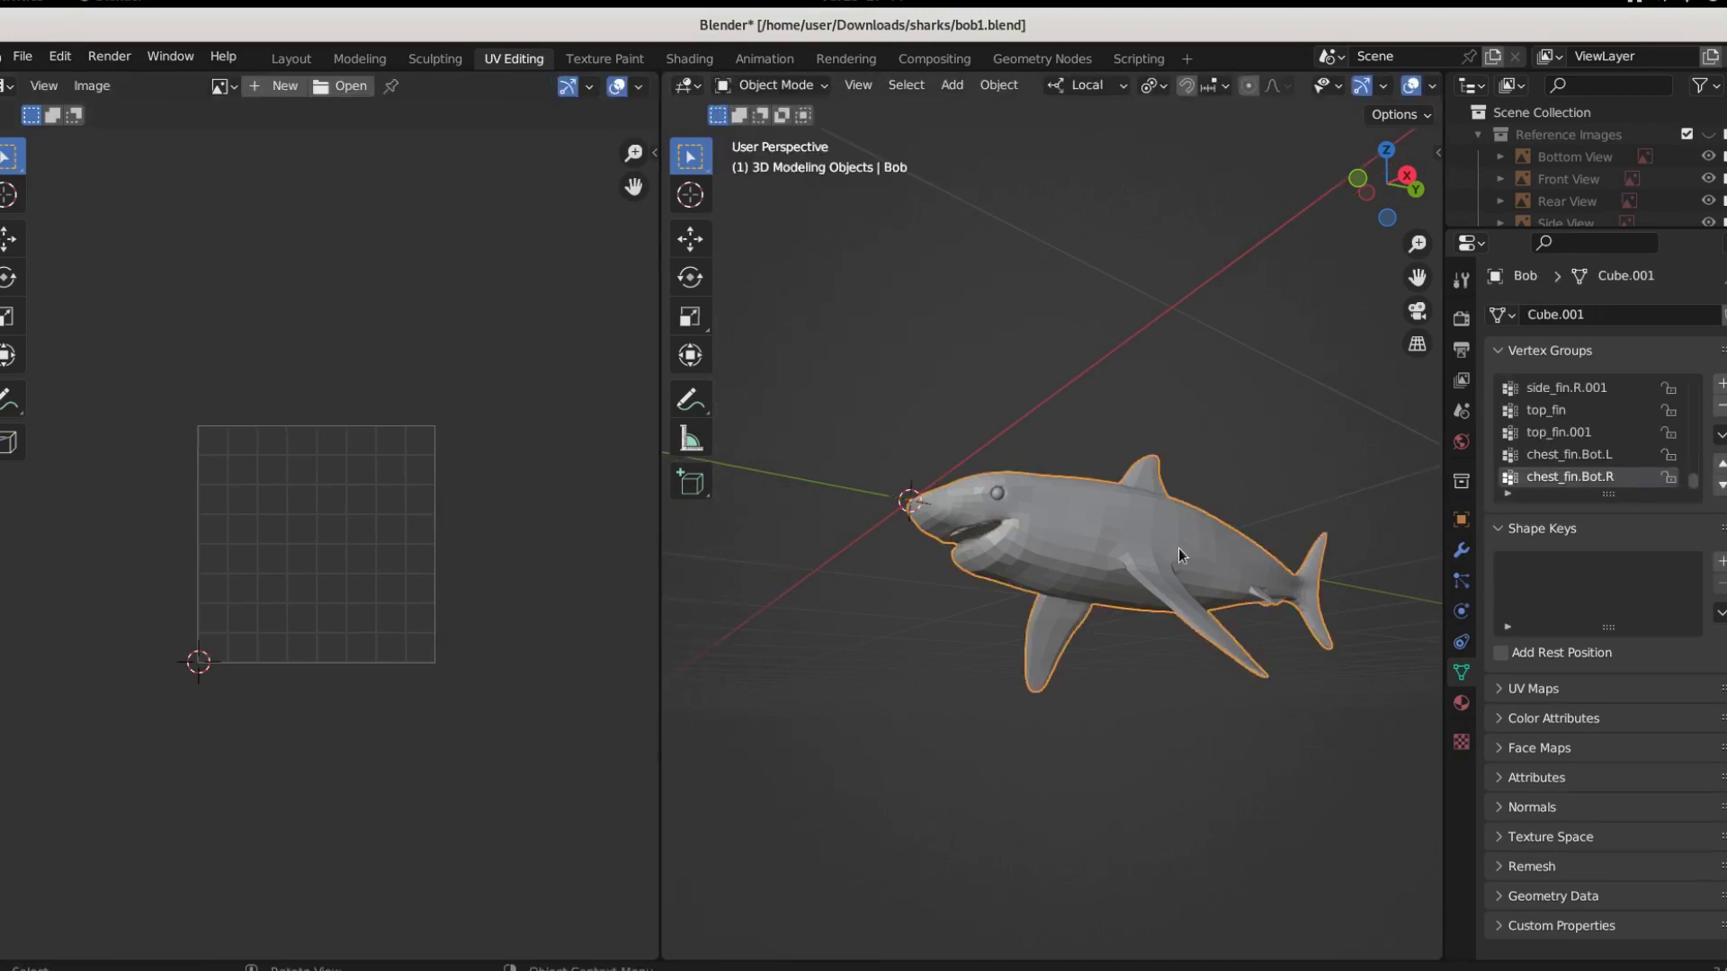
drag(1655, 232, 1637, 536)
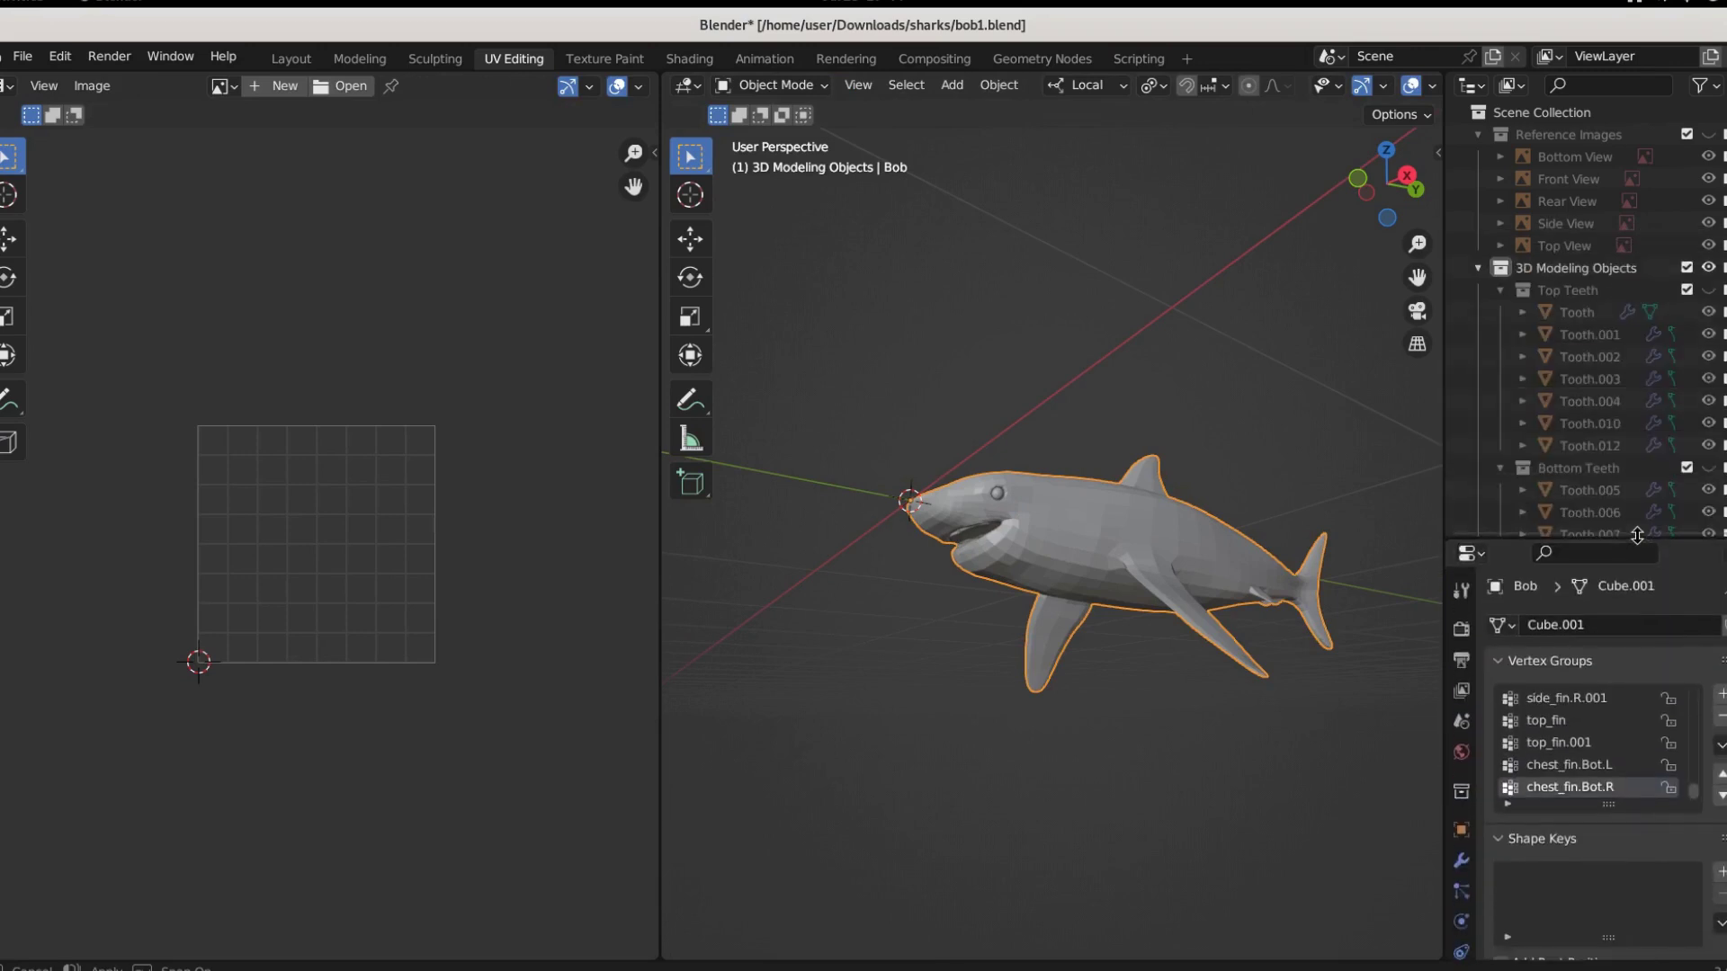
click(770, 84)
Put Bob into Edit Mode, select all its vertices, and orbit to inspect the shark
click(764, 135)
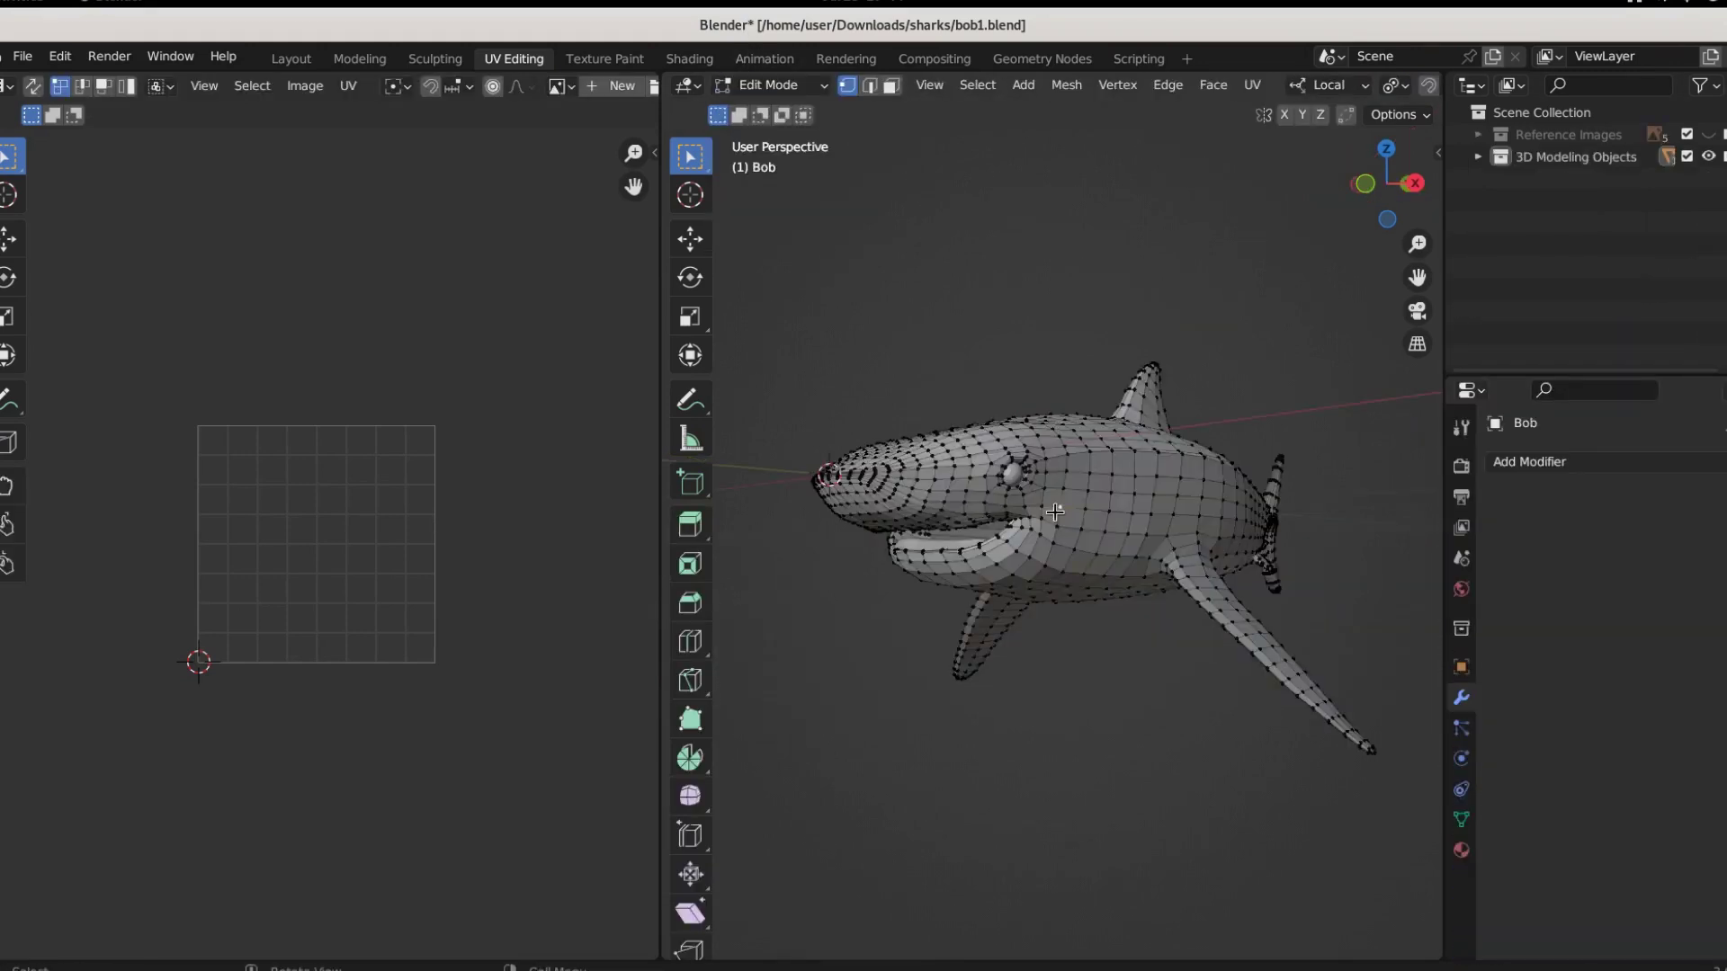
key(a)
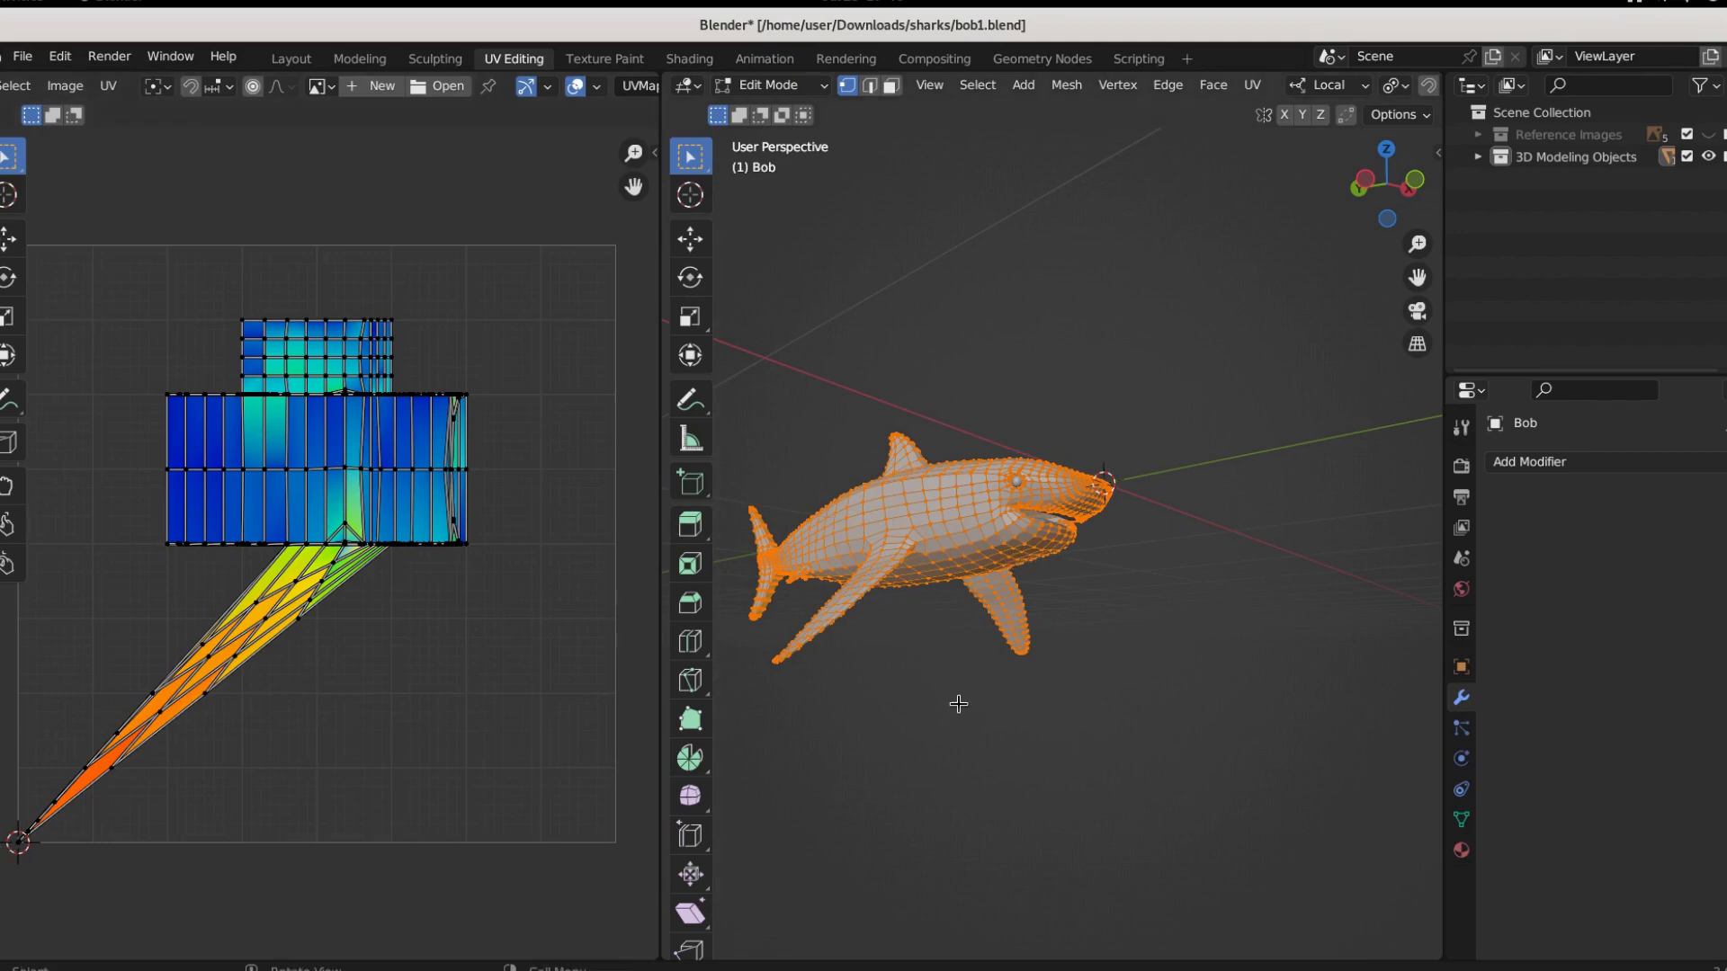
middle_drag(972, 705, 1012, 534)
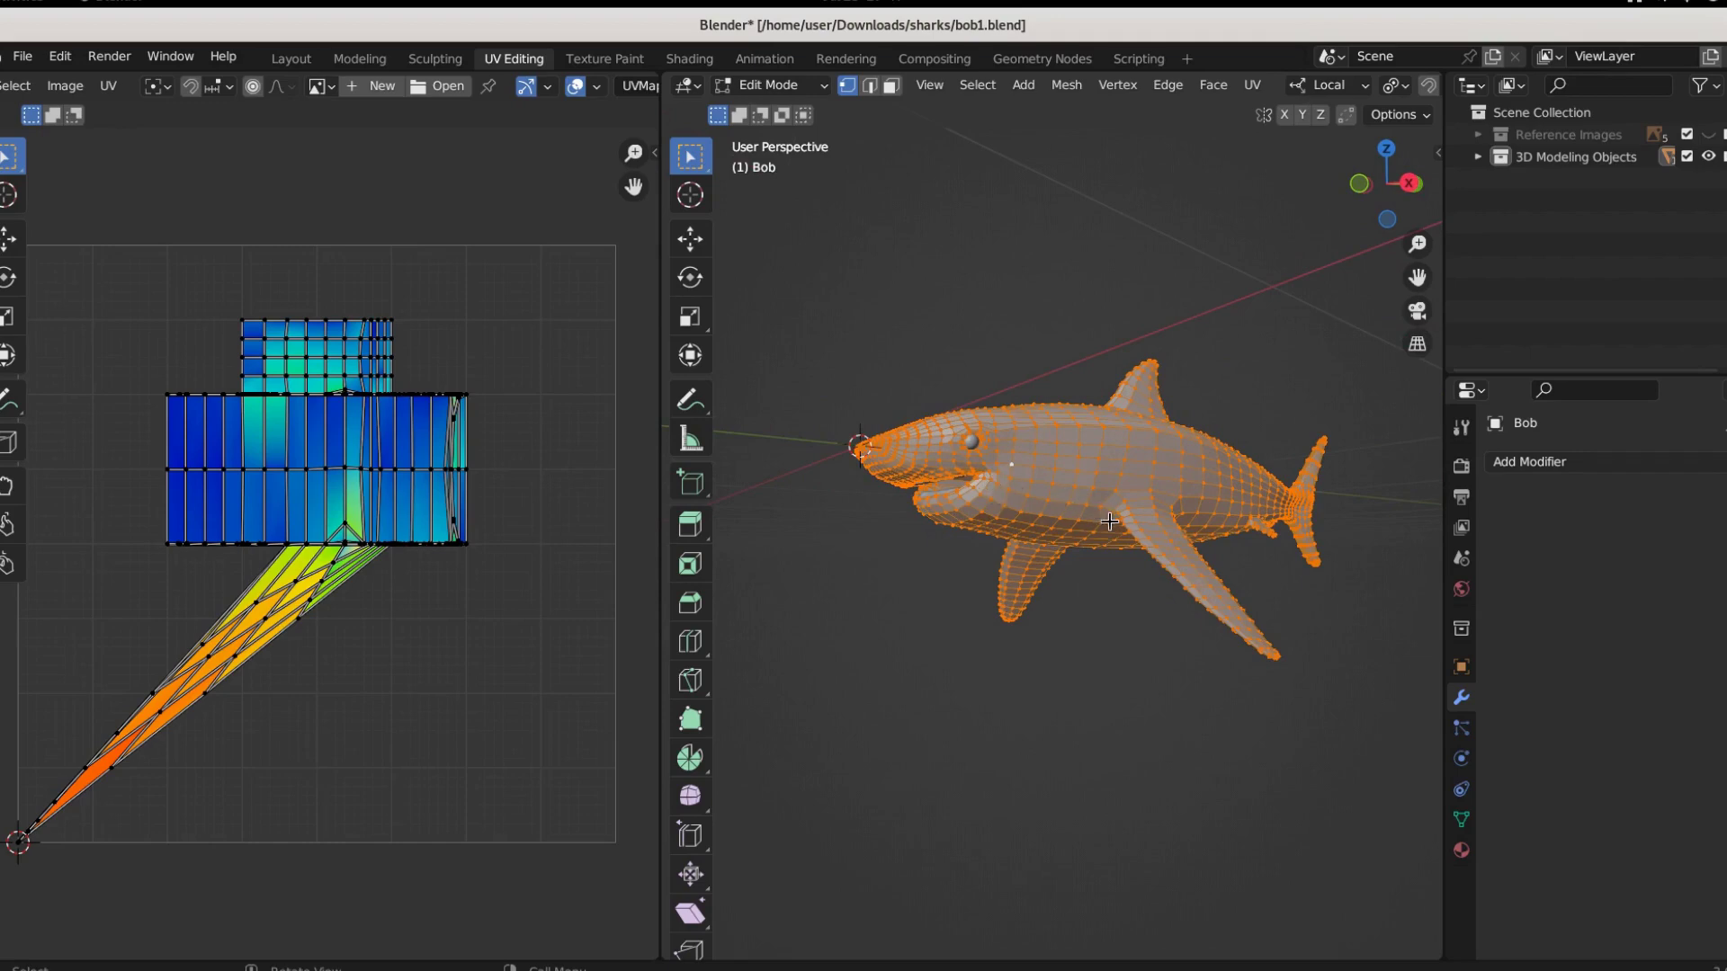
middle_drag(1128, 544, 1142, 583)
scroll(1113, 539, up, 5)
scroll(1113, 539, down, 4)
Start a Smart UV Project on Bob with Island Margin 0.050 and Area Weight 0.100
key(u)
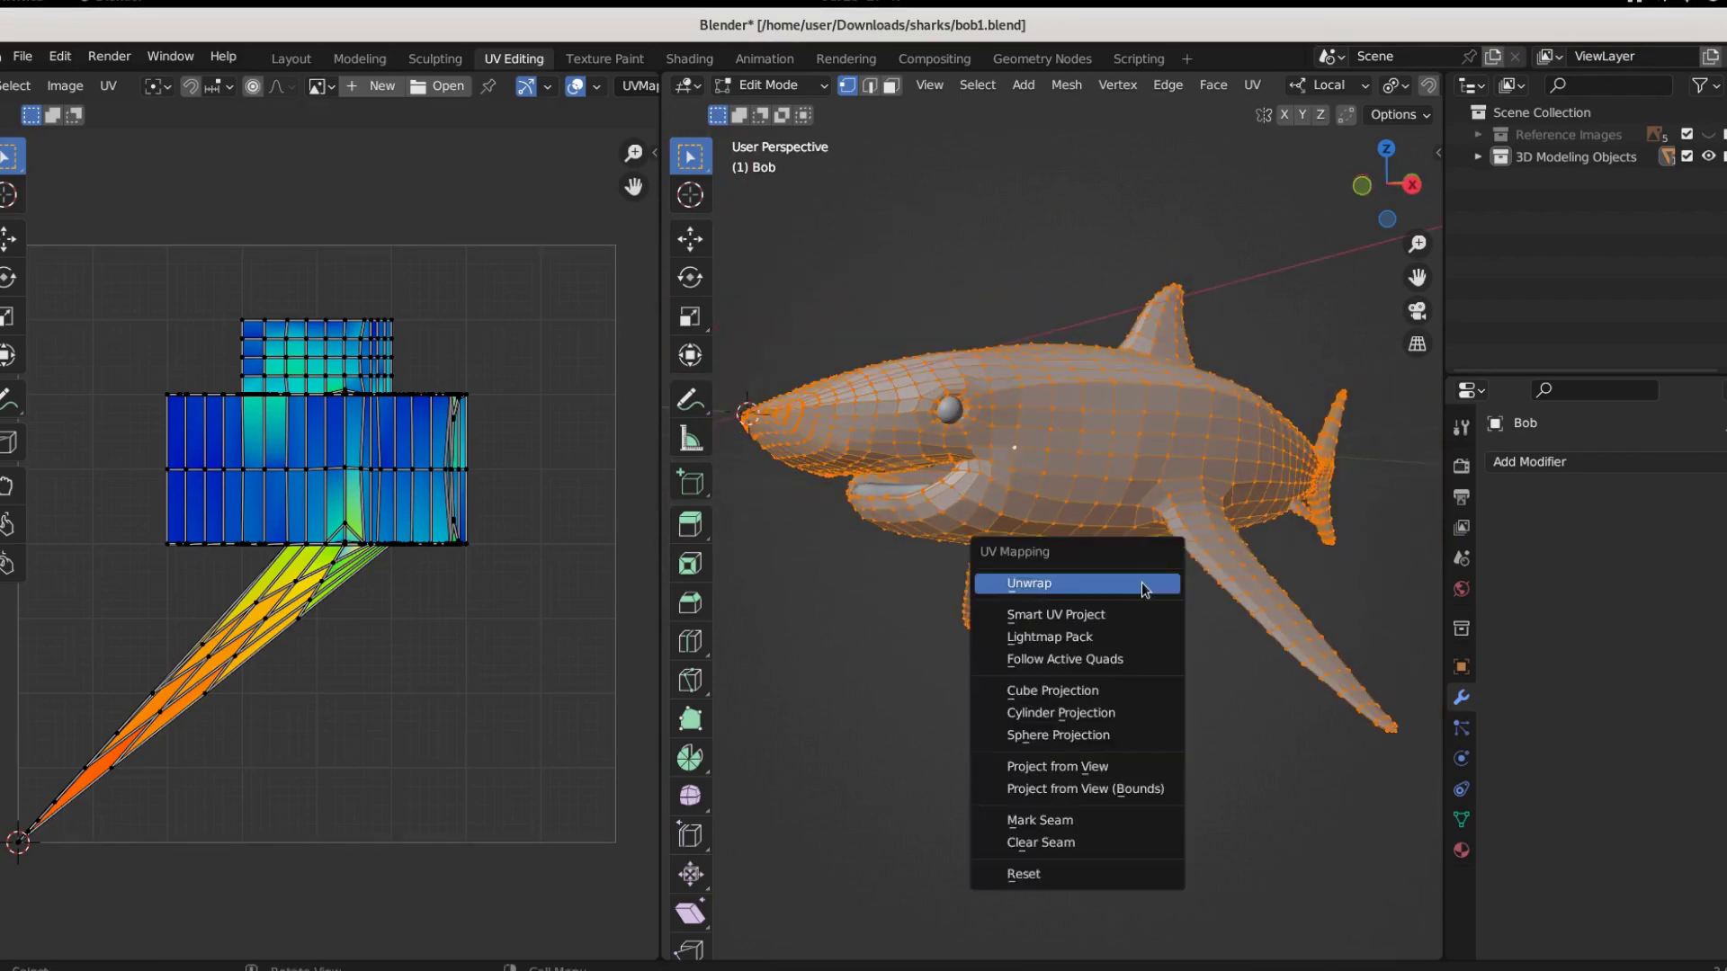
click(1110, 617)
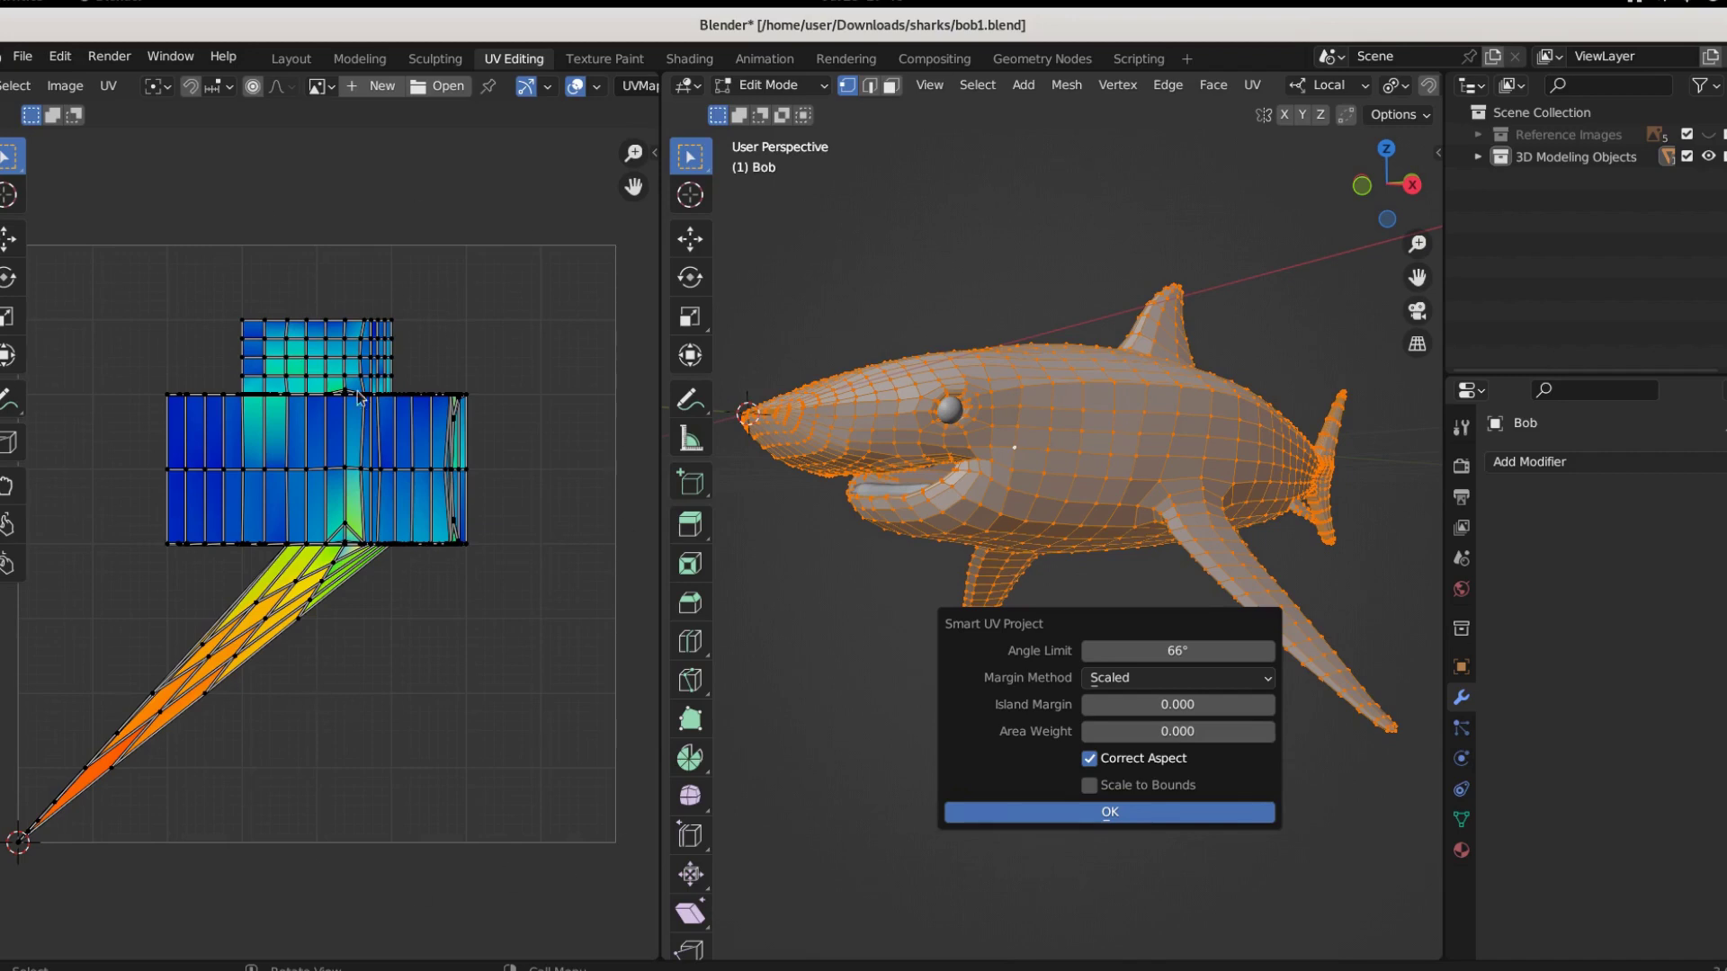
drag(1246, 705, 1277, 705)
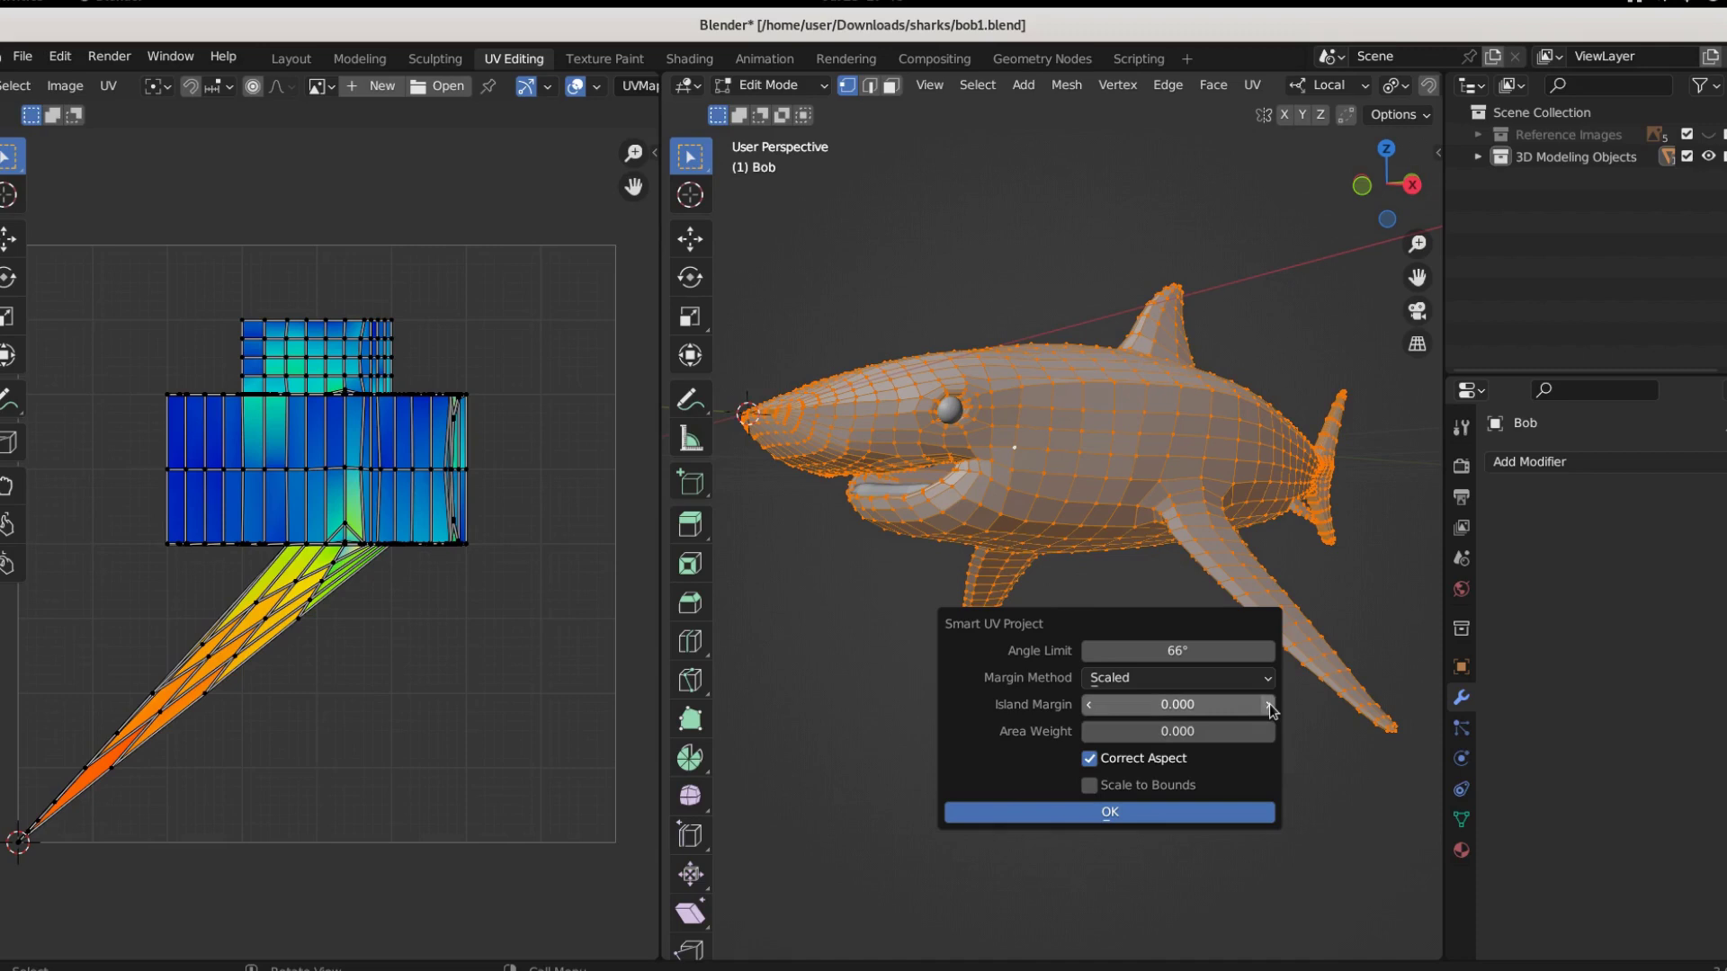
drag(1163, 731, 1197, 730)
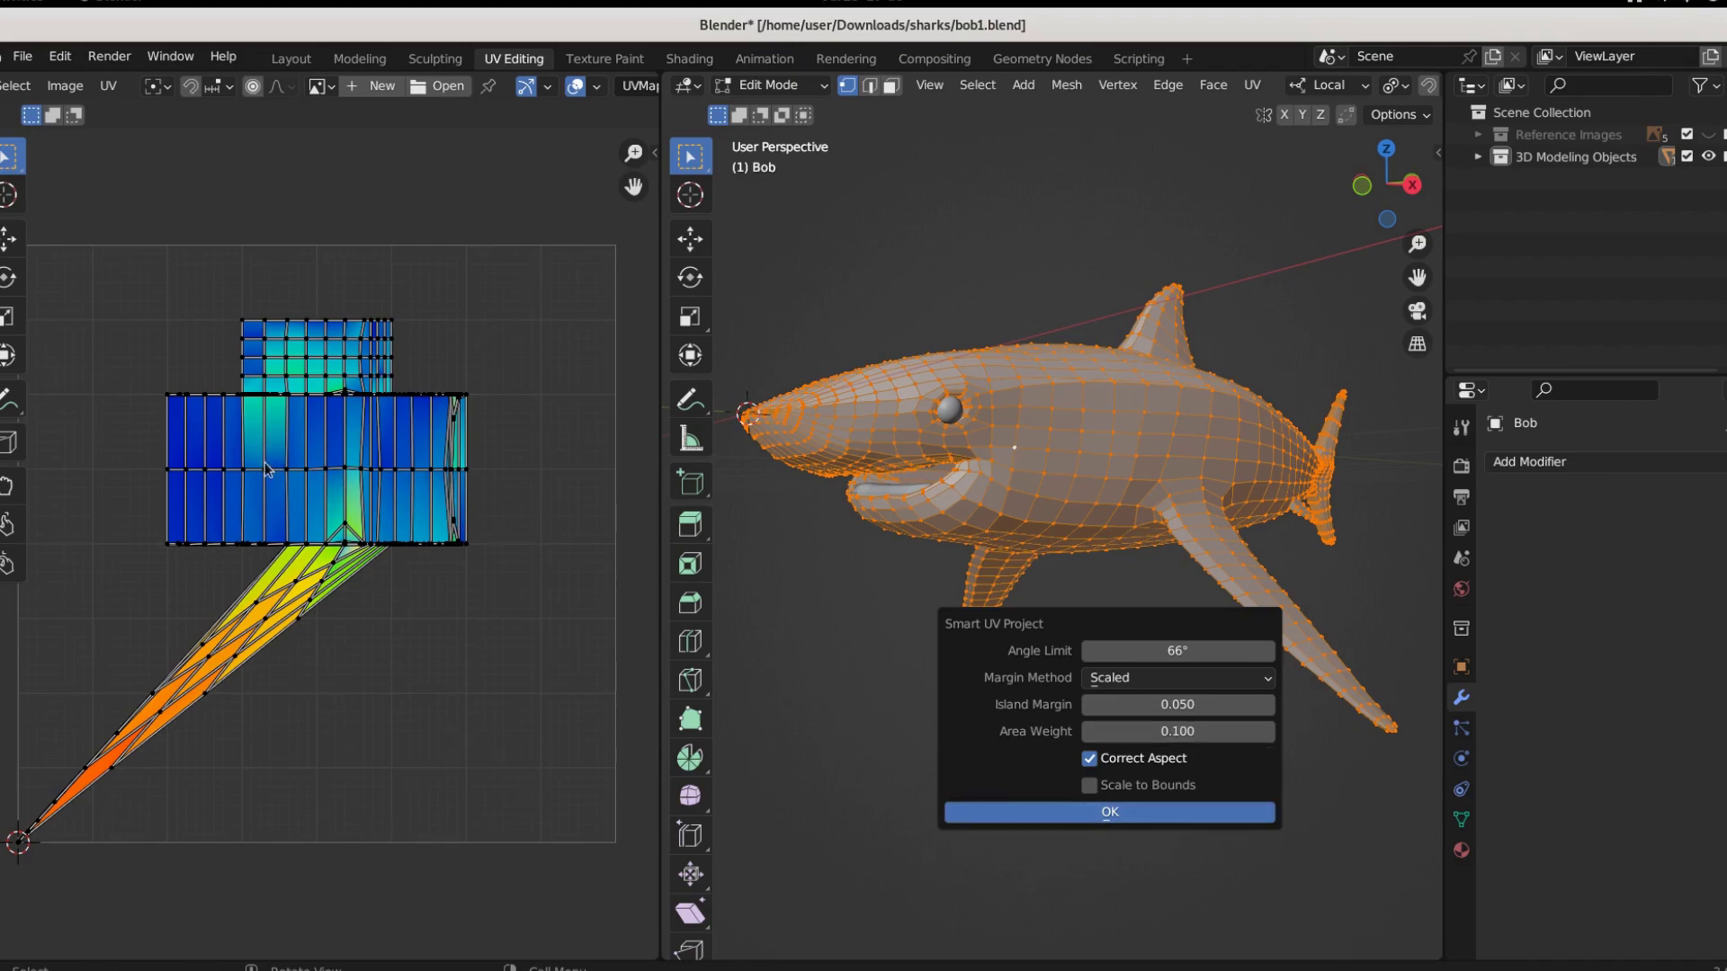
Apply the Smart UV unwrap, save bob1.blend, and enlarge the UV editor to view the islands
click(1140, 814)
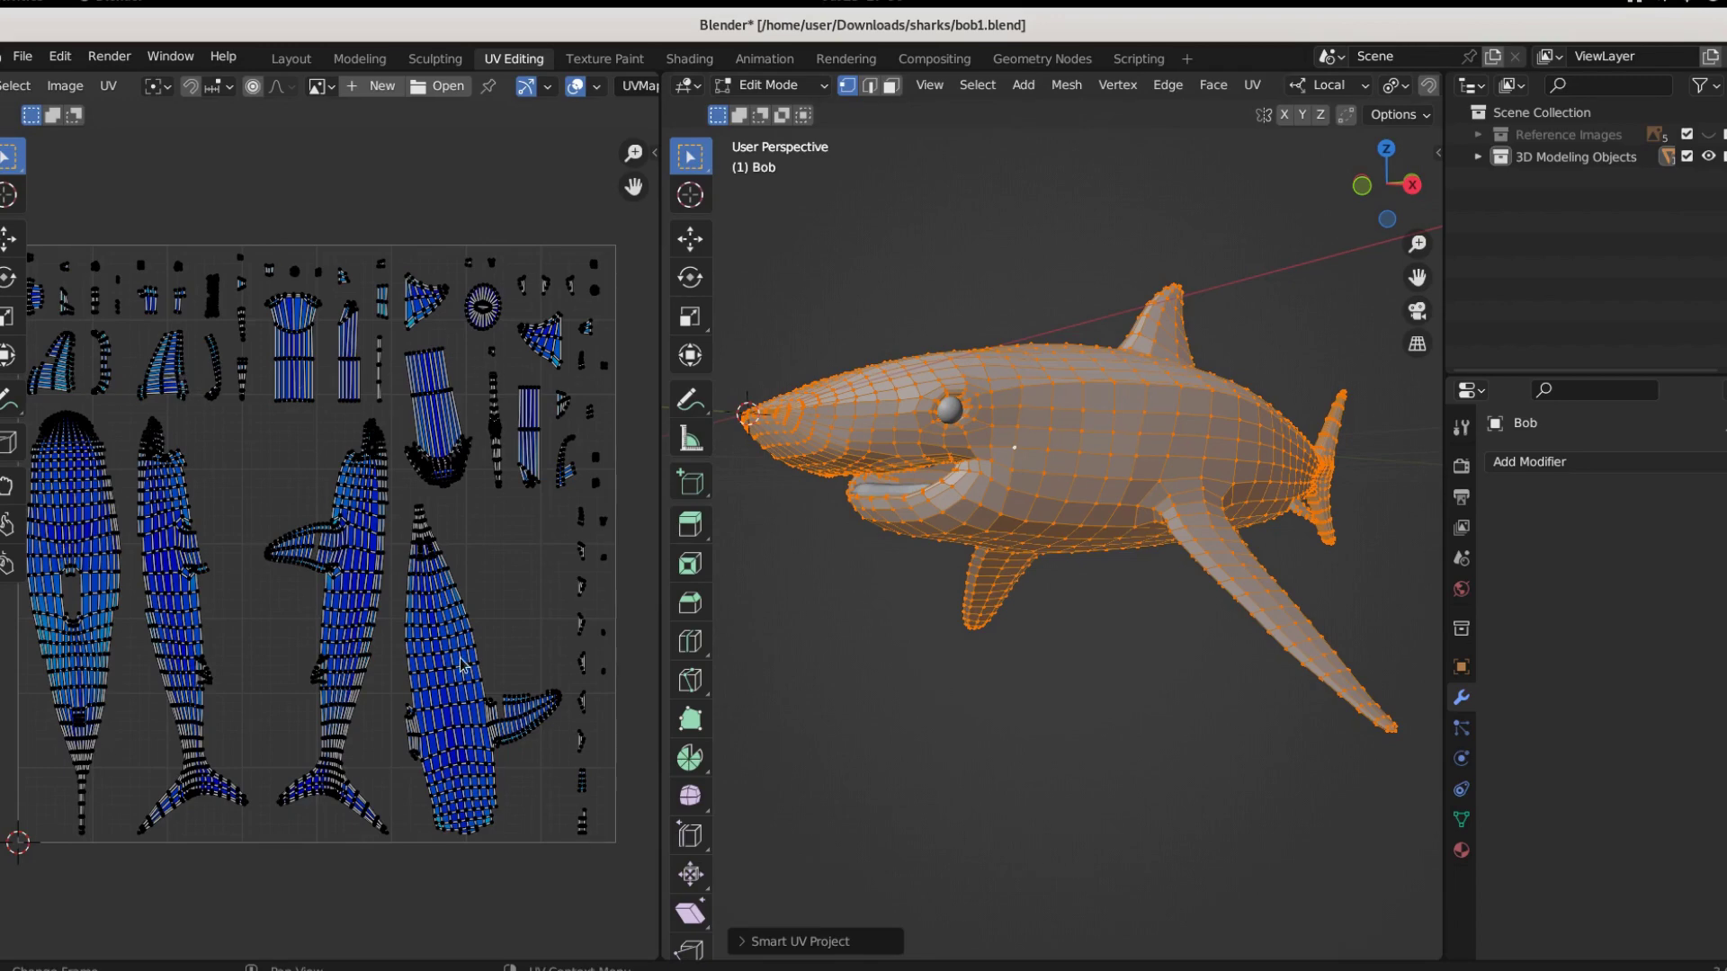
key(ctrl+s)
scroll(445, 670, down, 2)
scroll(436, 688, up, 3)
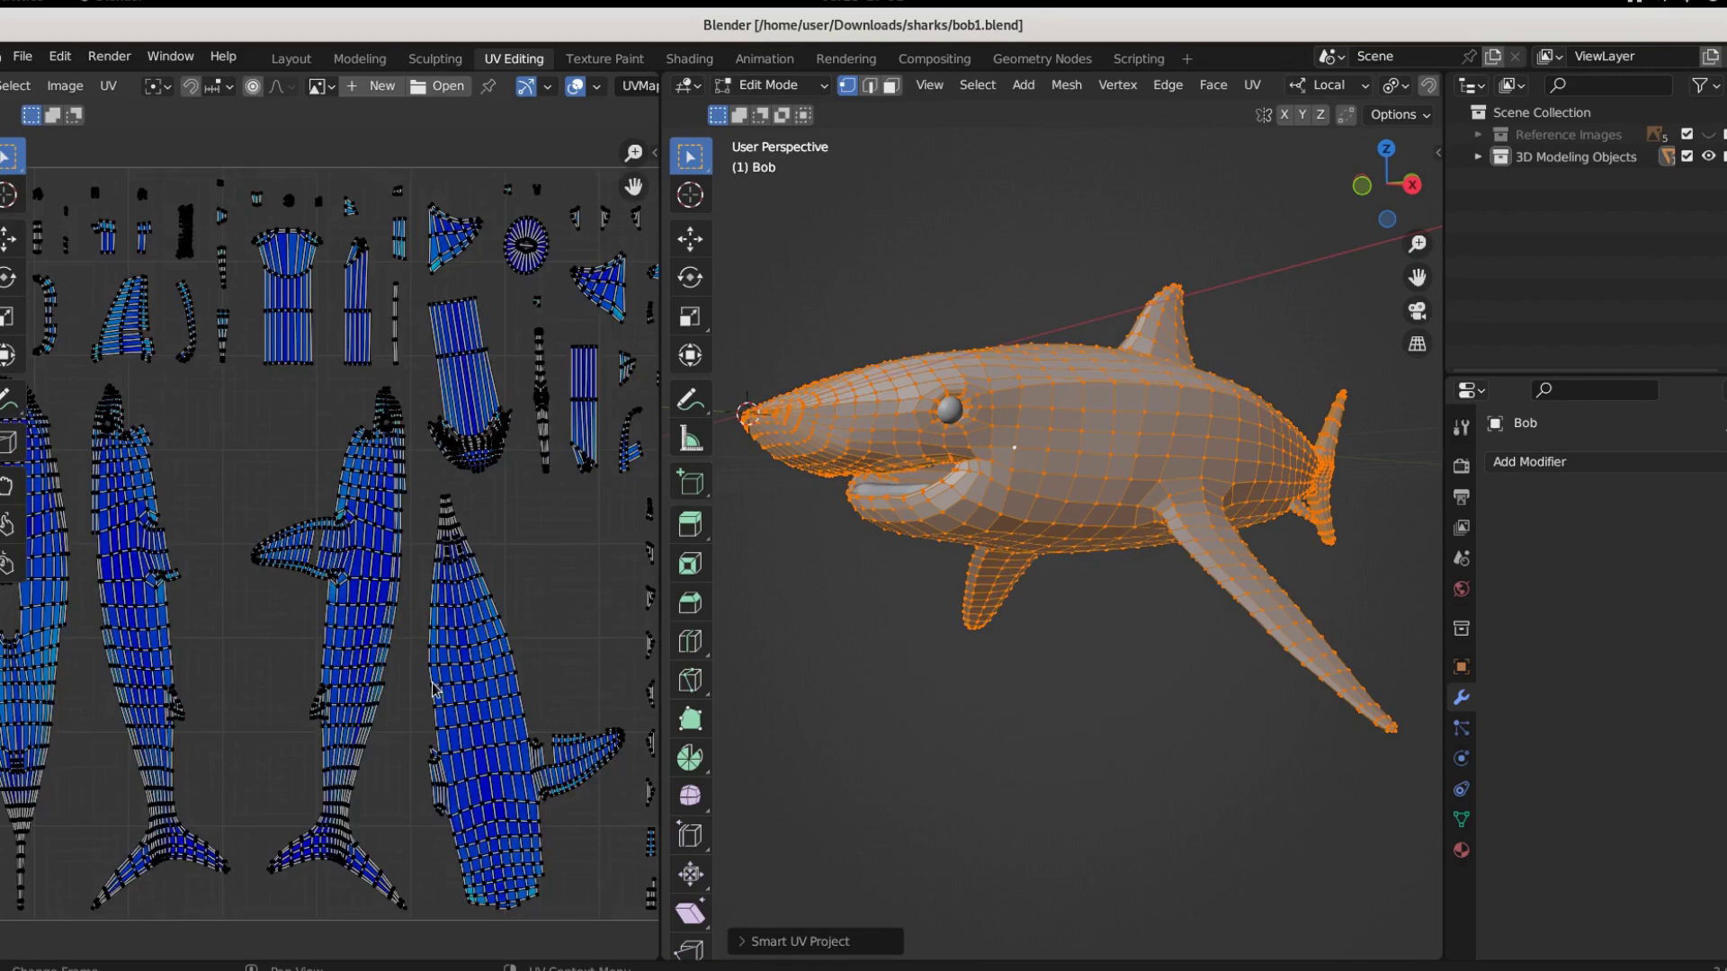
scroll(432, 688, down, 1)
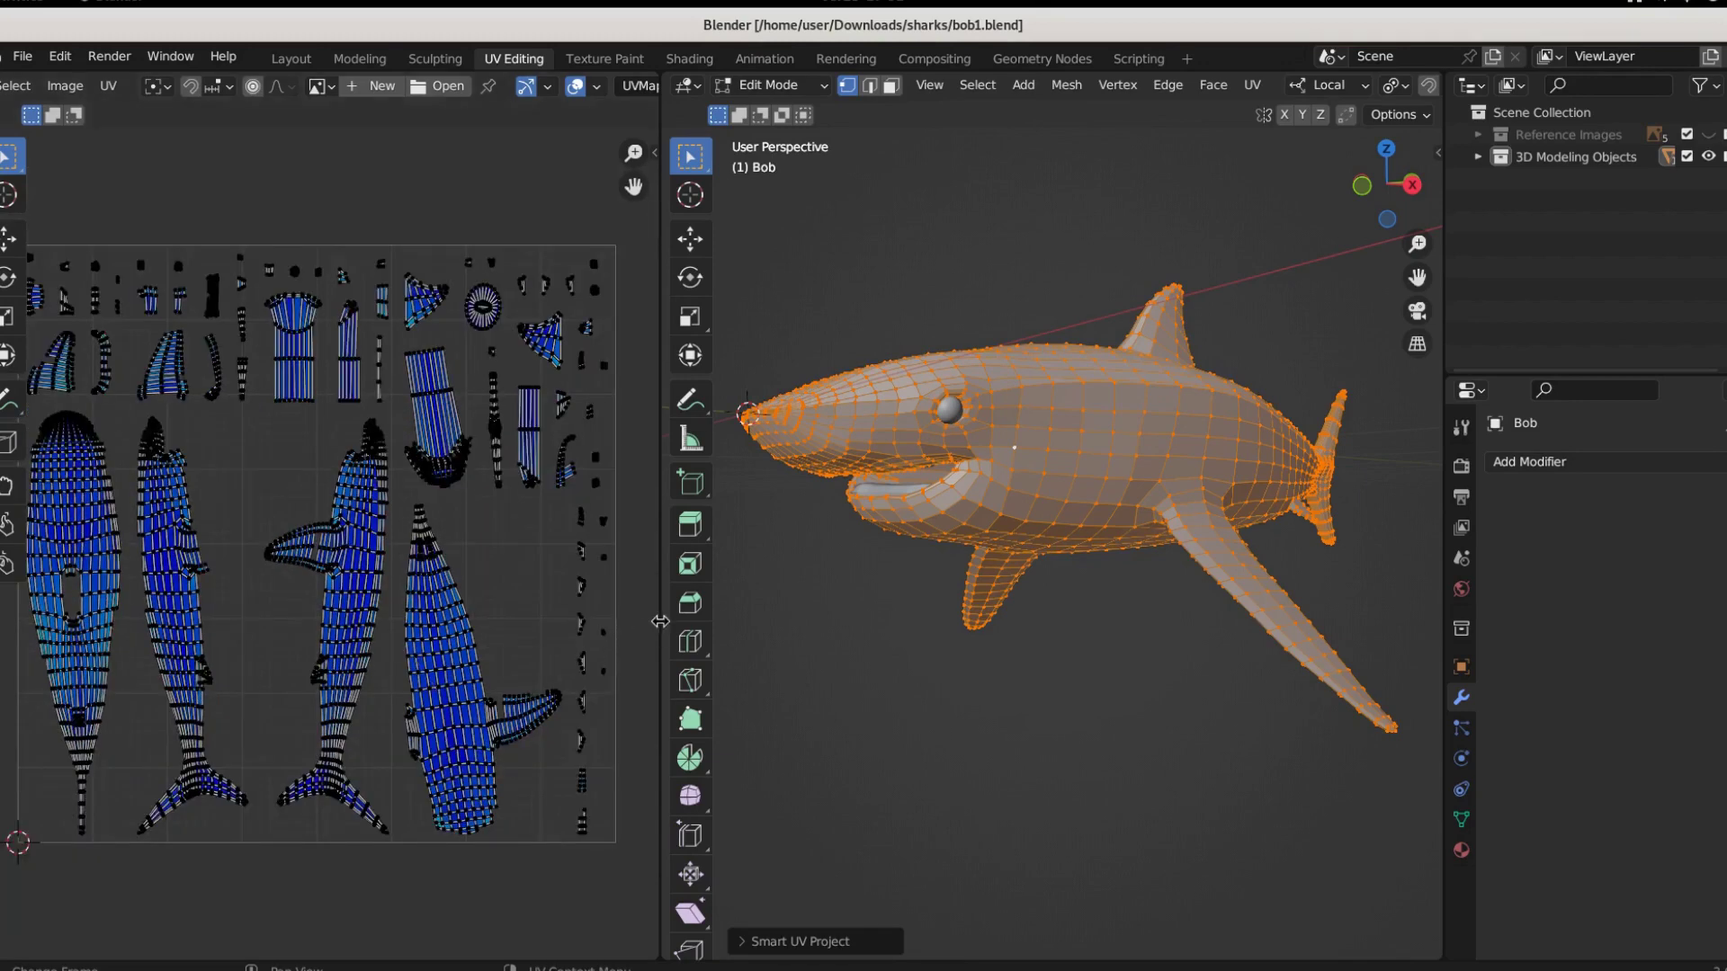
drag(660, 622, 782, 620)
scroll(486, 587, up, 1)
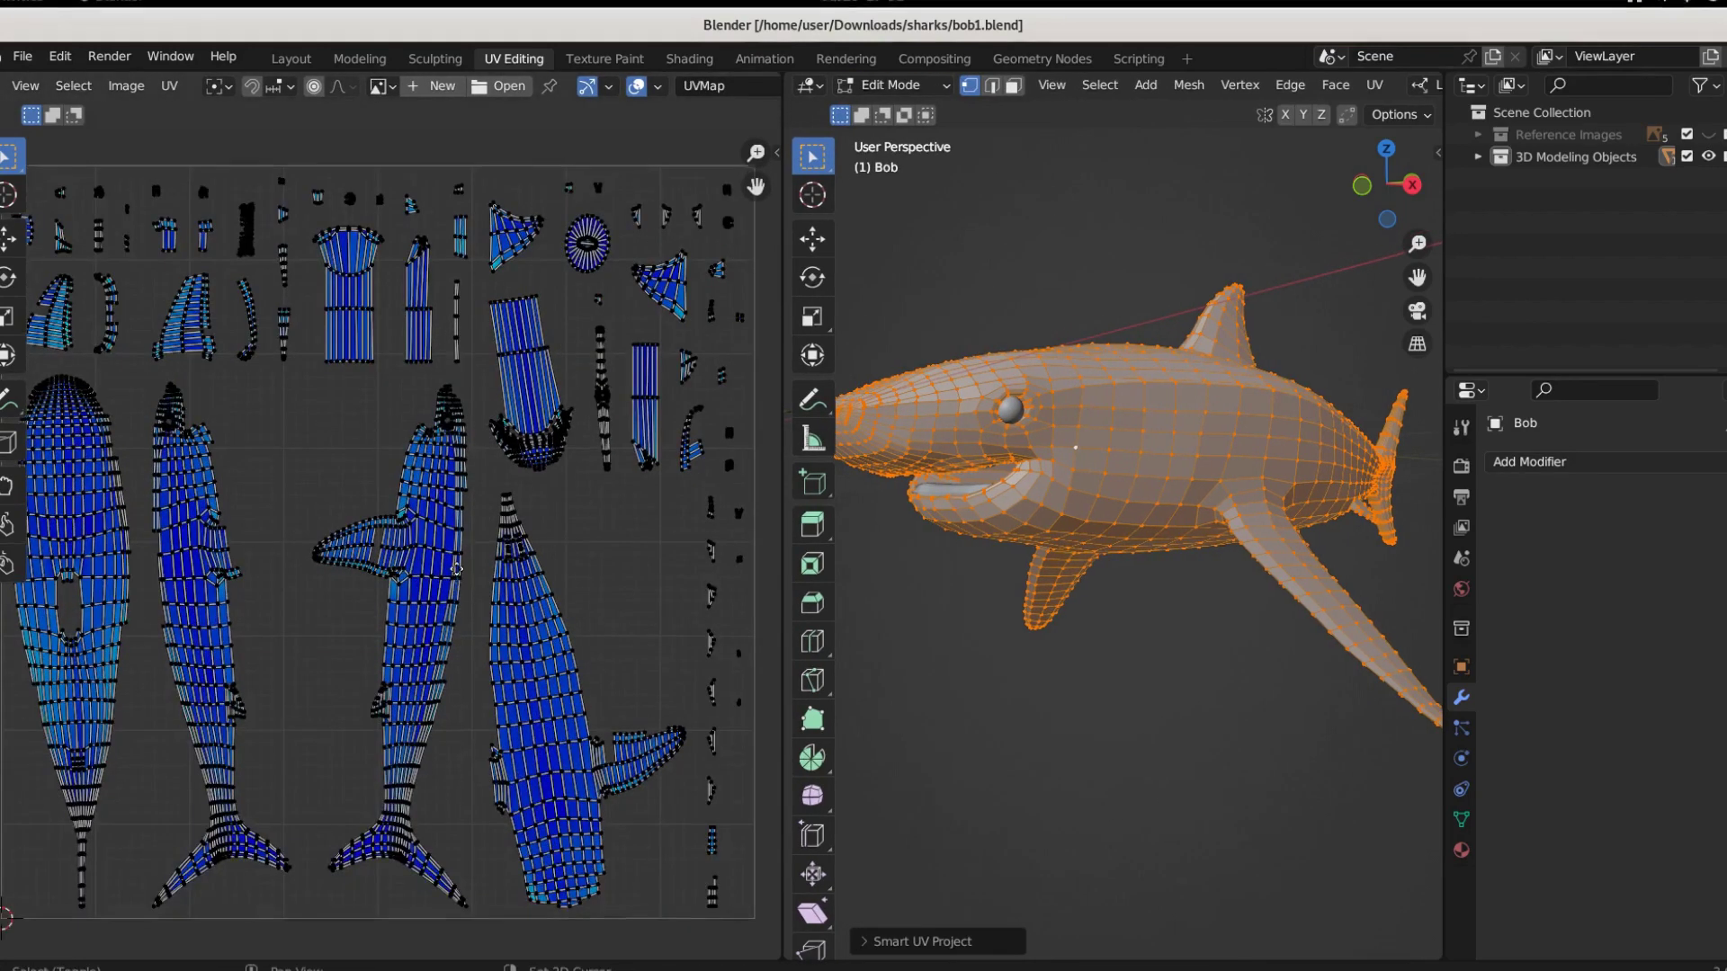
shift+middle_drag(457, 568, 466, 556)
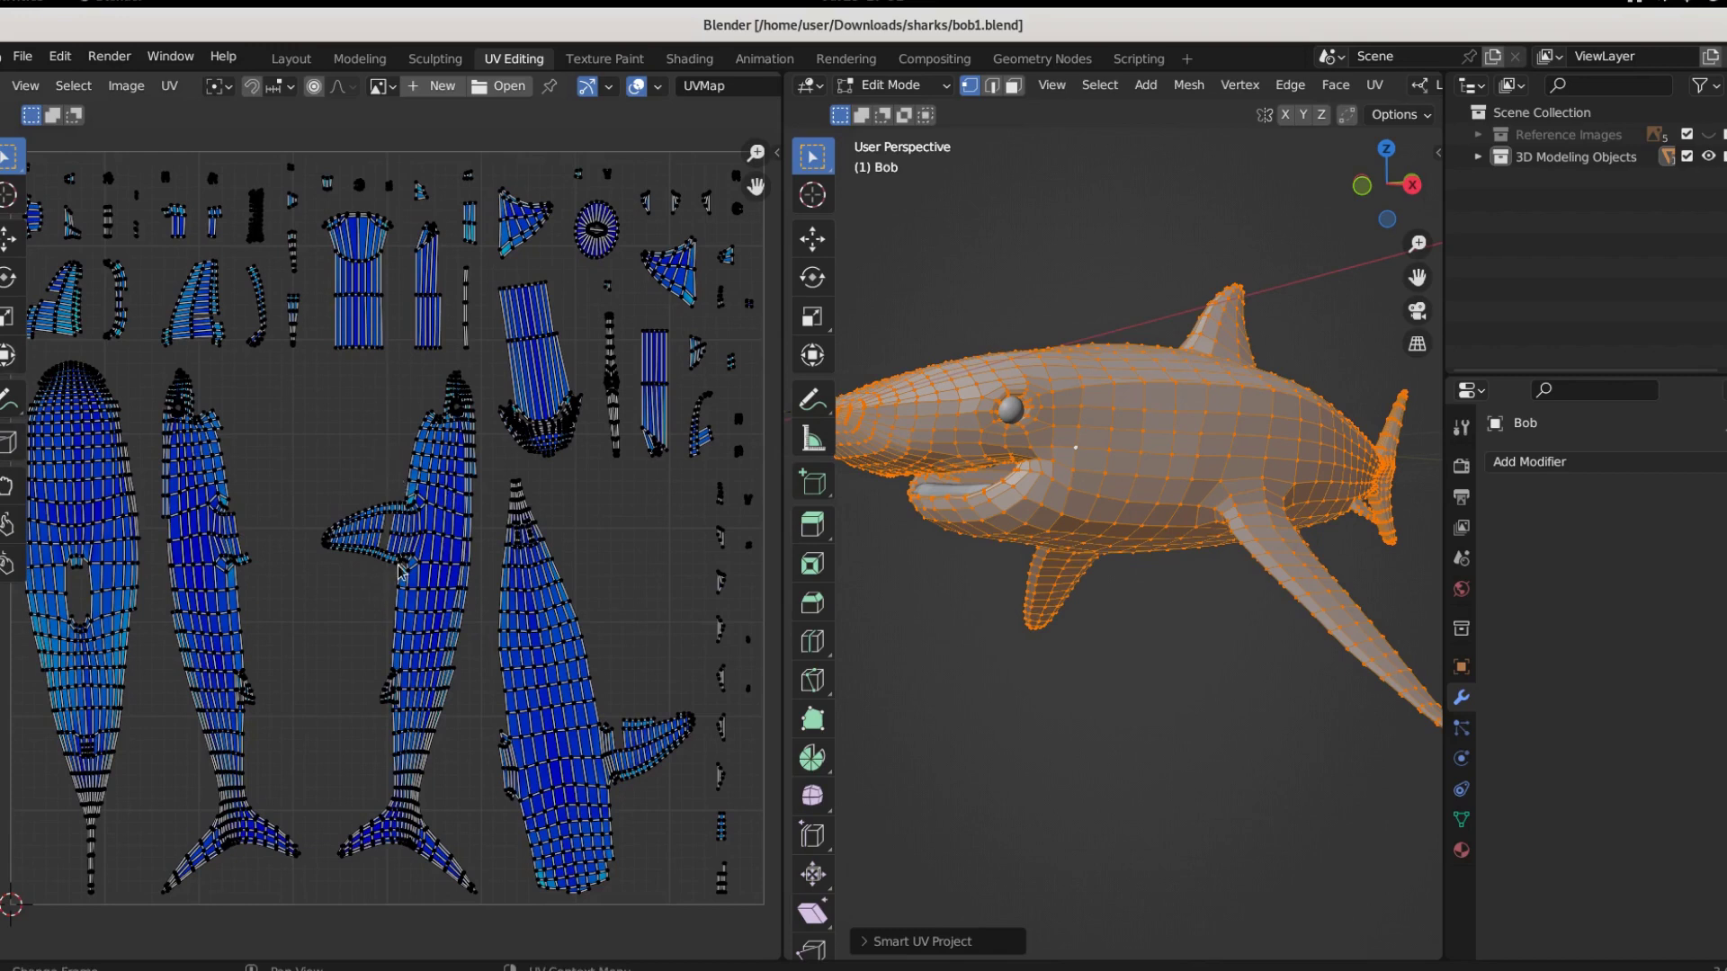
Switch to the Texture Paint workspace, orbit to the shark's mouth and enlarge the Properties area
click(604, 58)
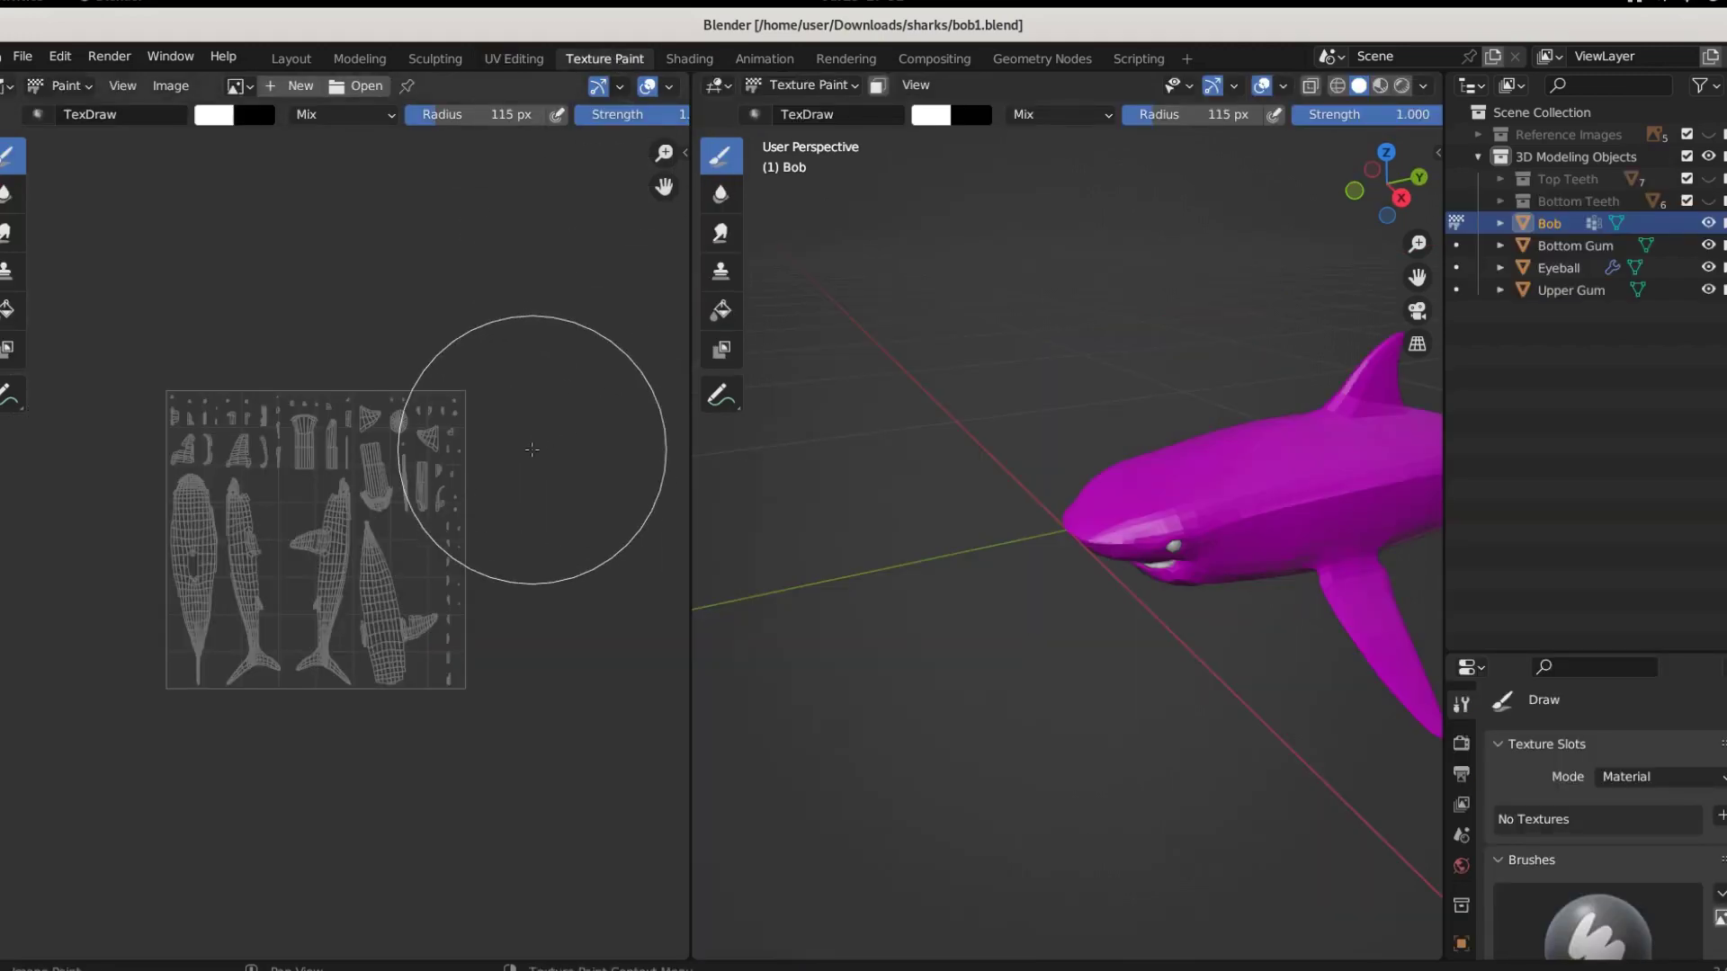
scroll(355, 540, up, 3)
scroll(1218, 598, up, 6)
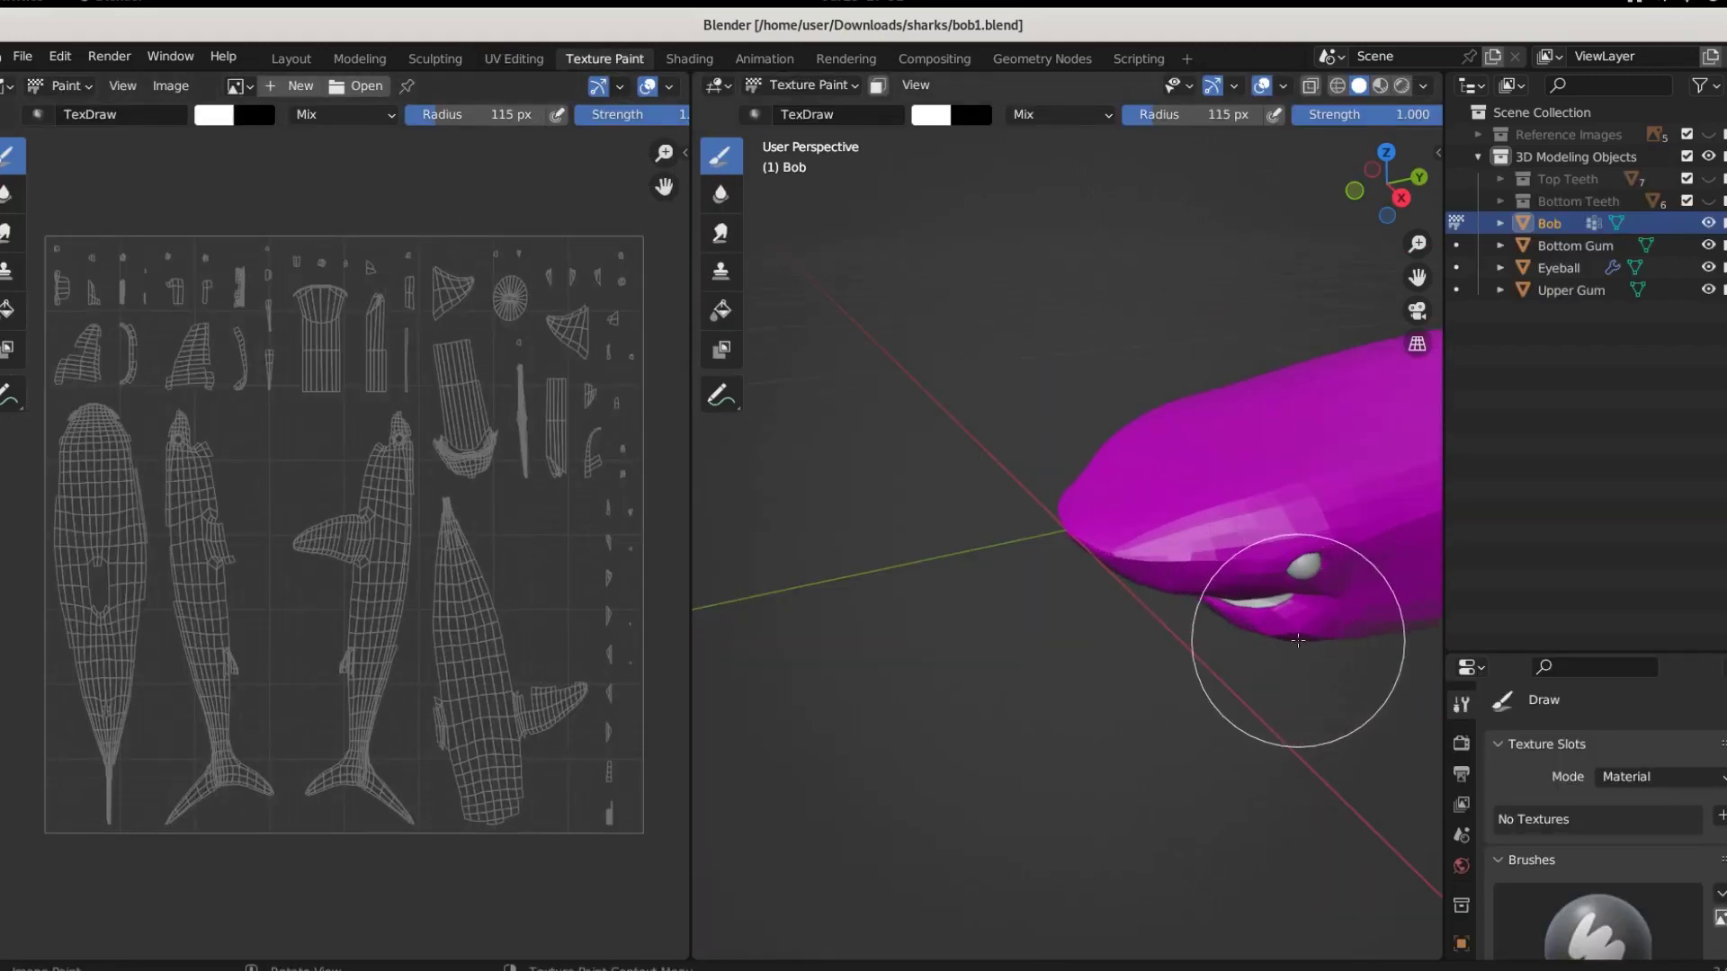
mouse_move(813, 642)
middle_down()
mouse_move(944, 624)
mouse_move(1125, 489)
mouse_move(1249, 555)
mouse_move(1149, 600)
mouse_move(1025, 557)
mouse_move(1142, 607)
mouse_move(1055, 665)
middle_up()
scroll(1016, 555, up, 2)
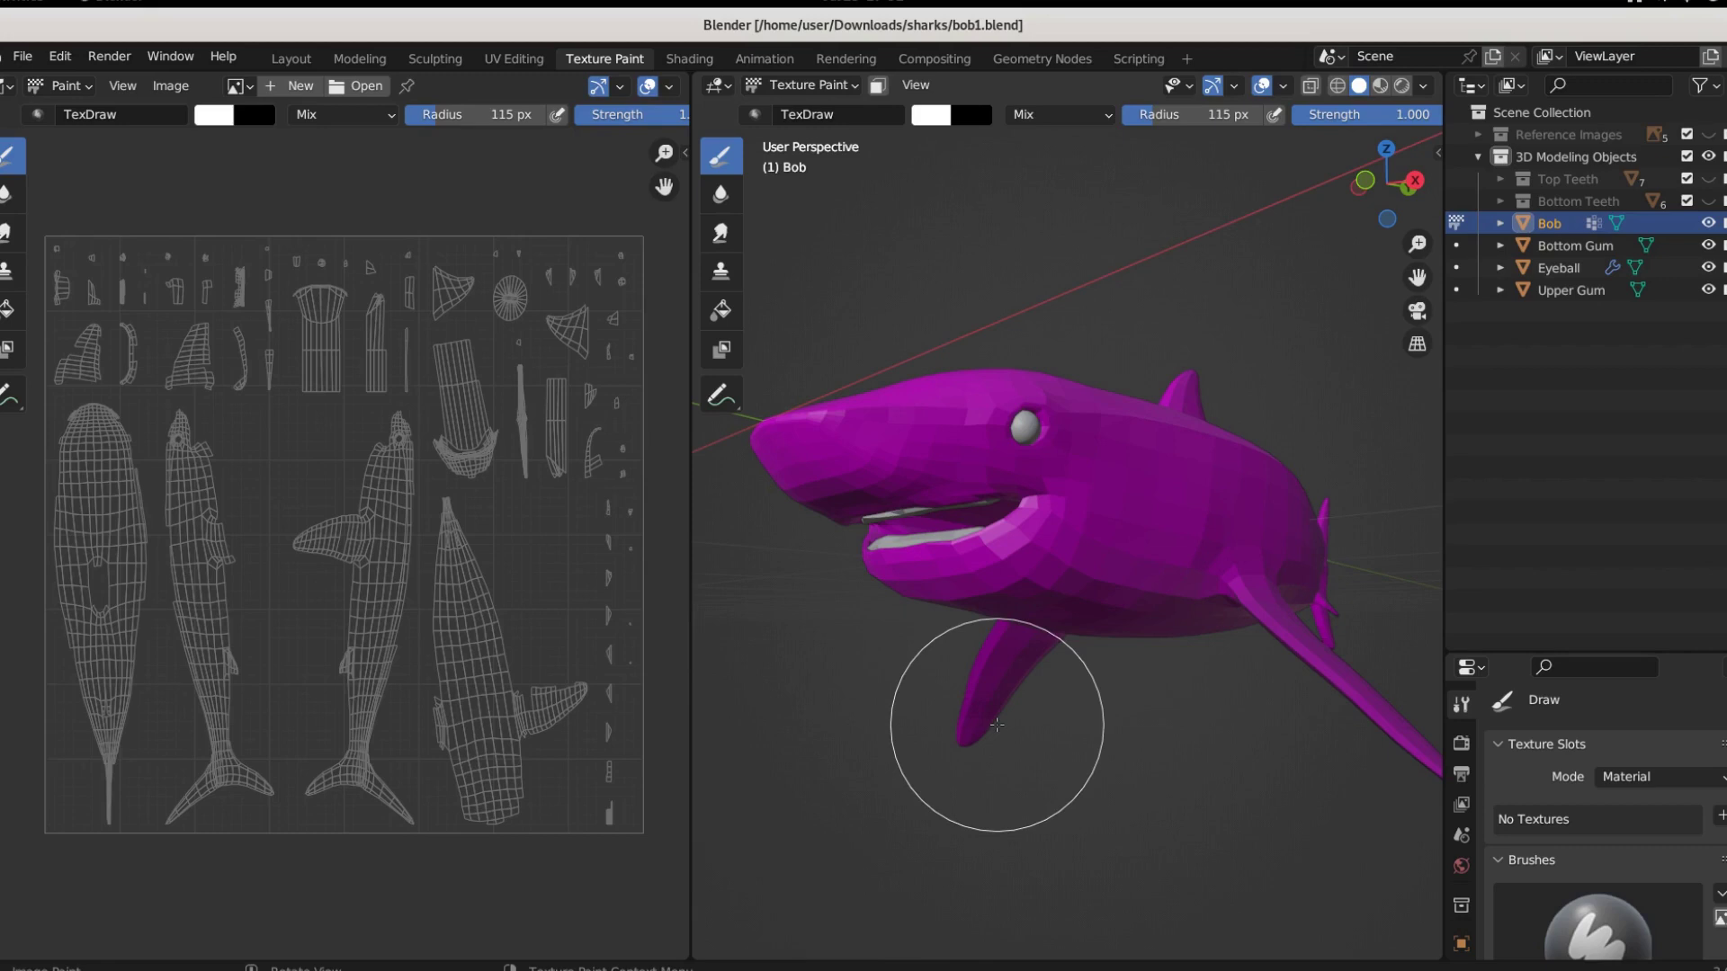
drag(1583, 654, 1583, 344)
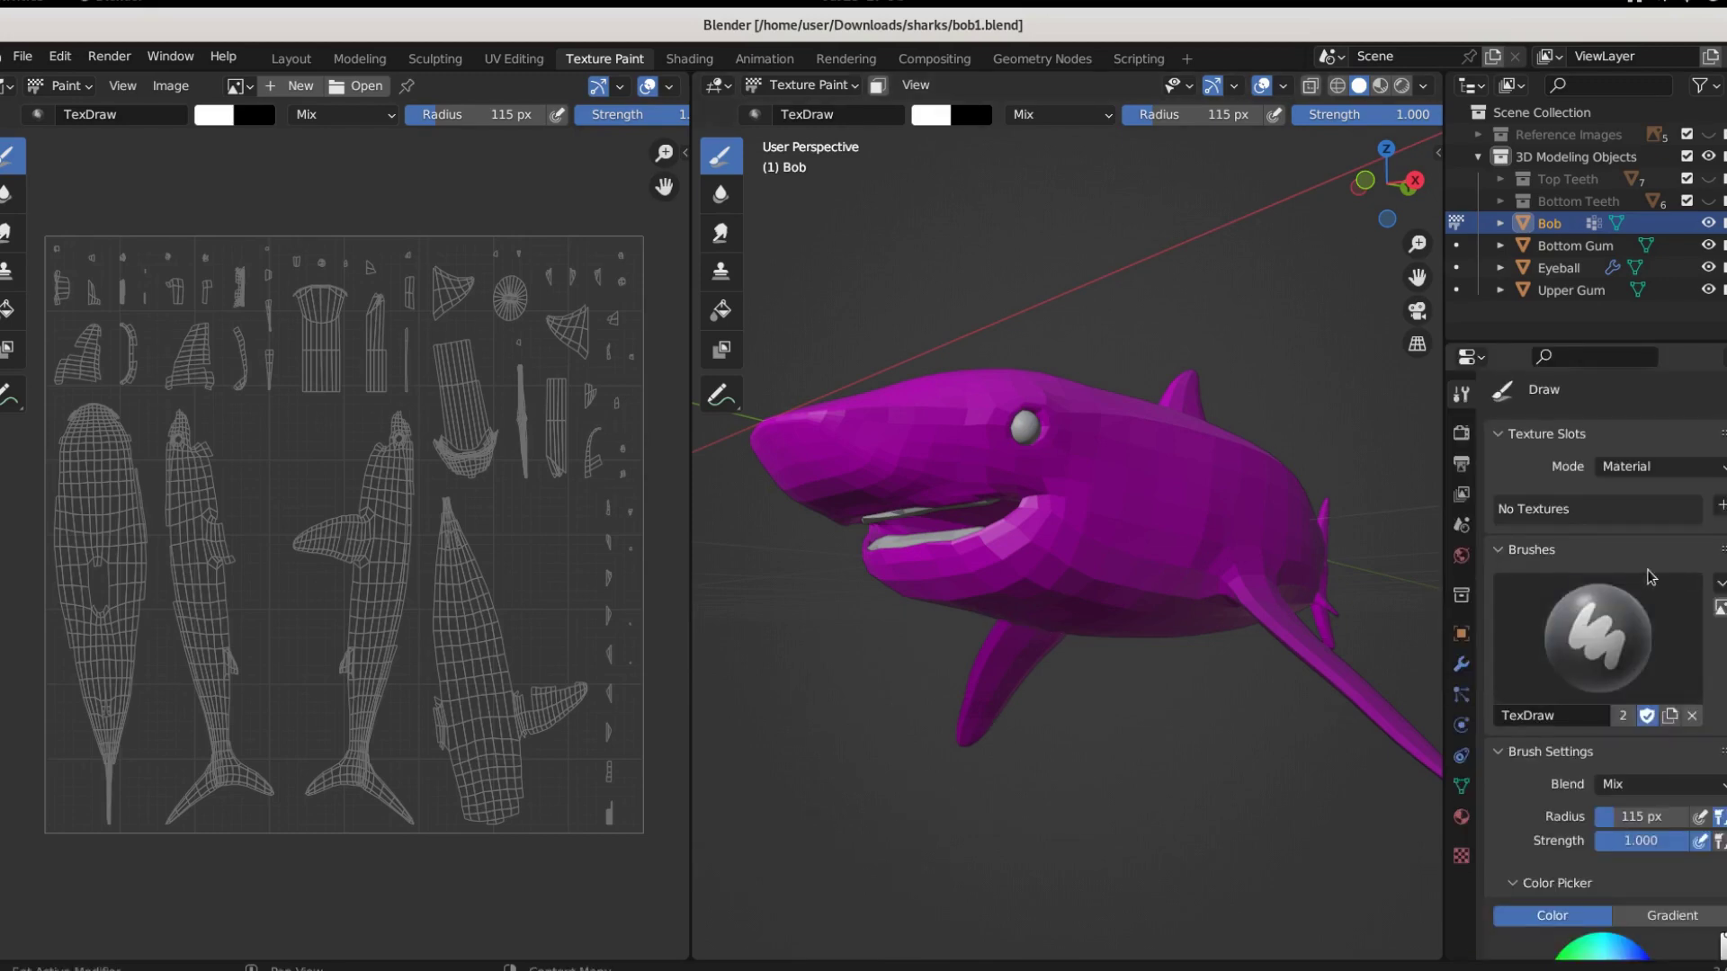
Add a Base Color paint slot sized 2048 × 2048 px with Alpha turned off
click(1718, 508)
click(1616, 528)
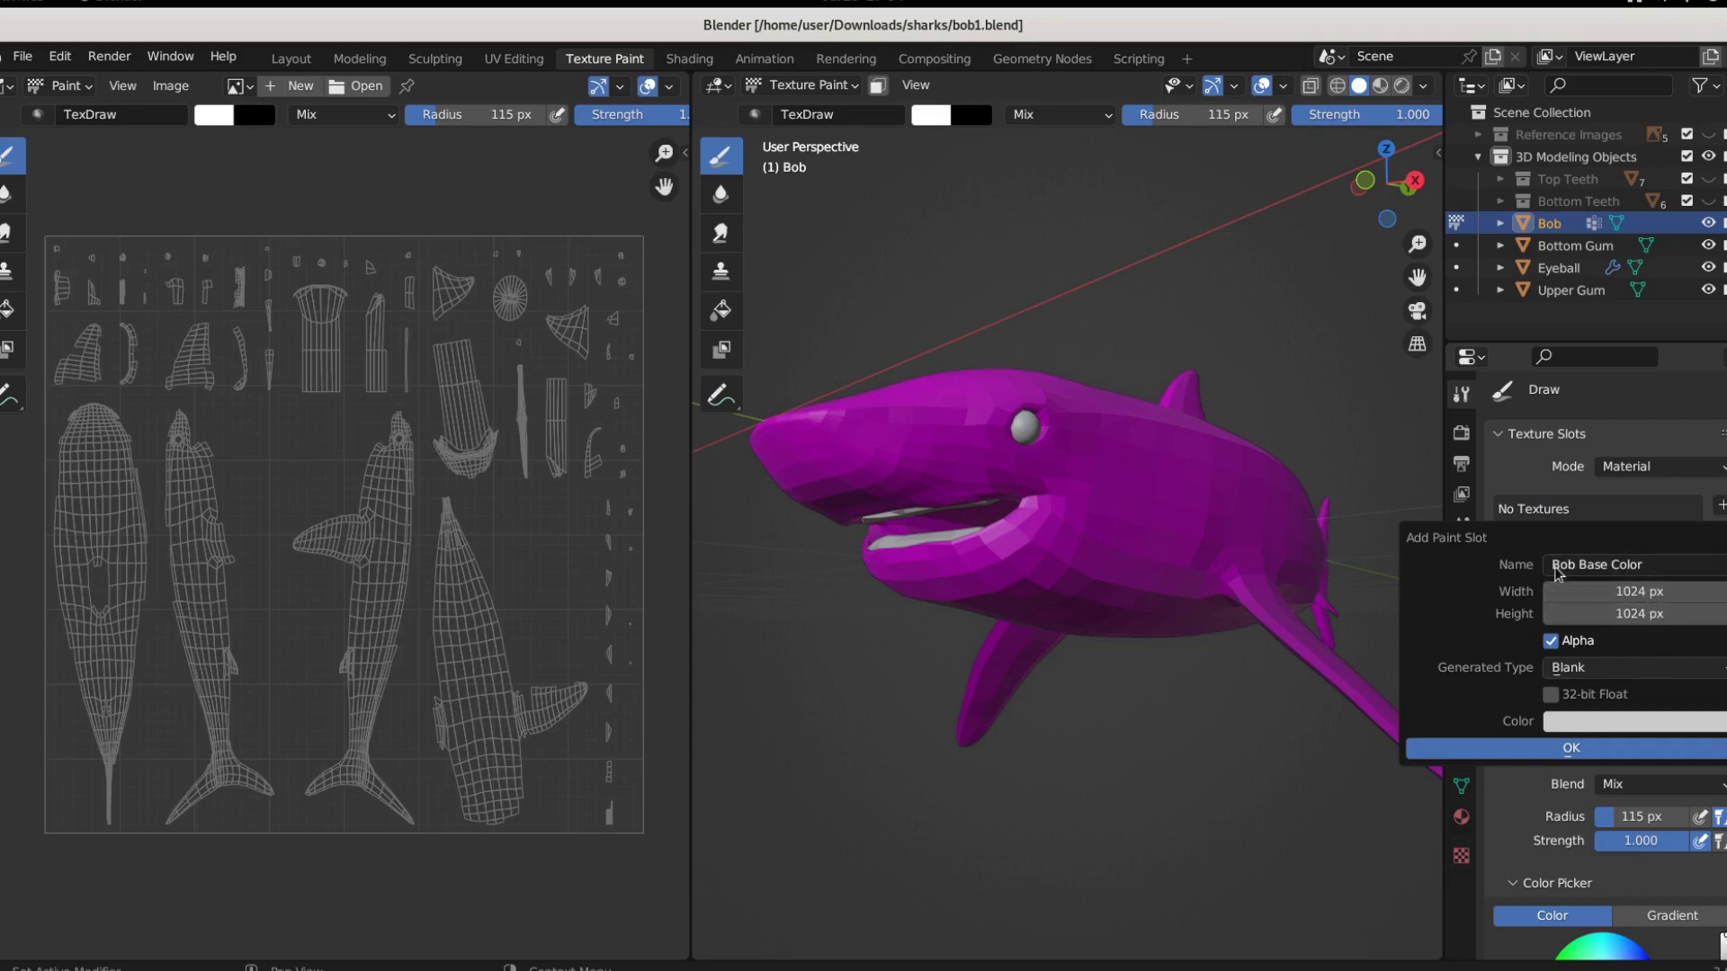
click(1626, 593)
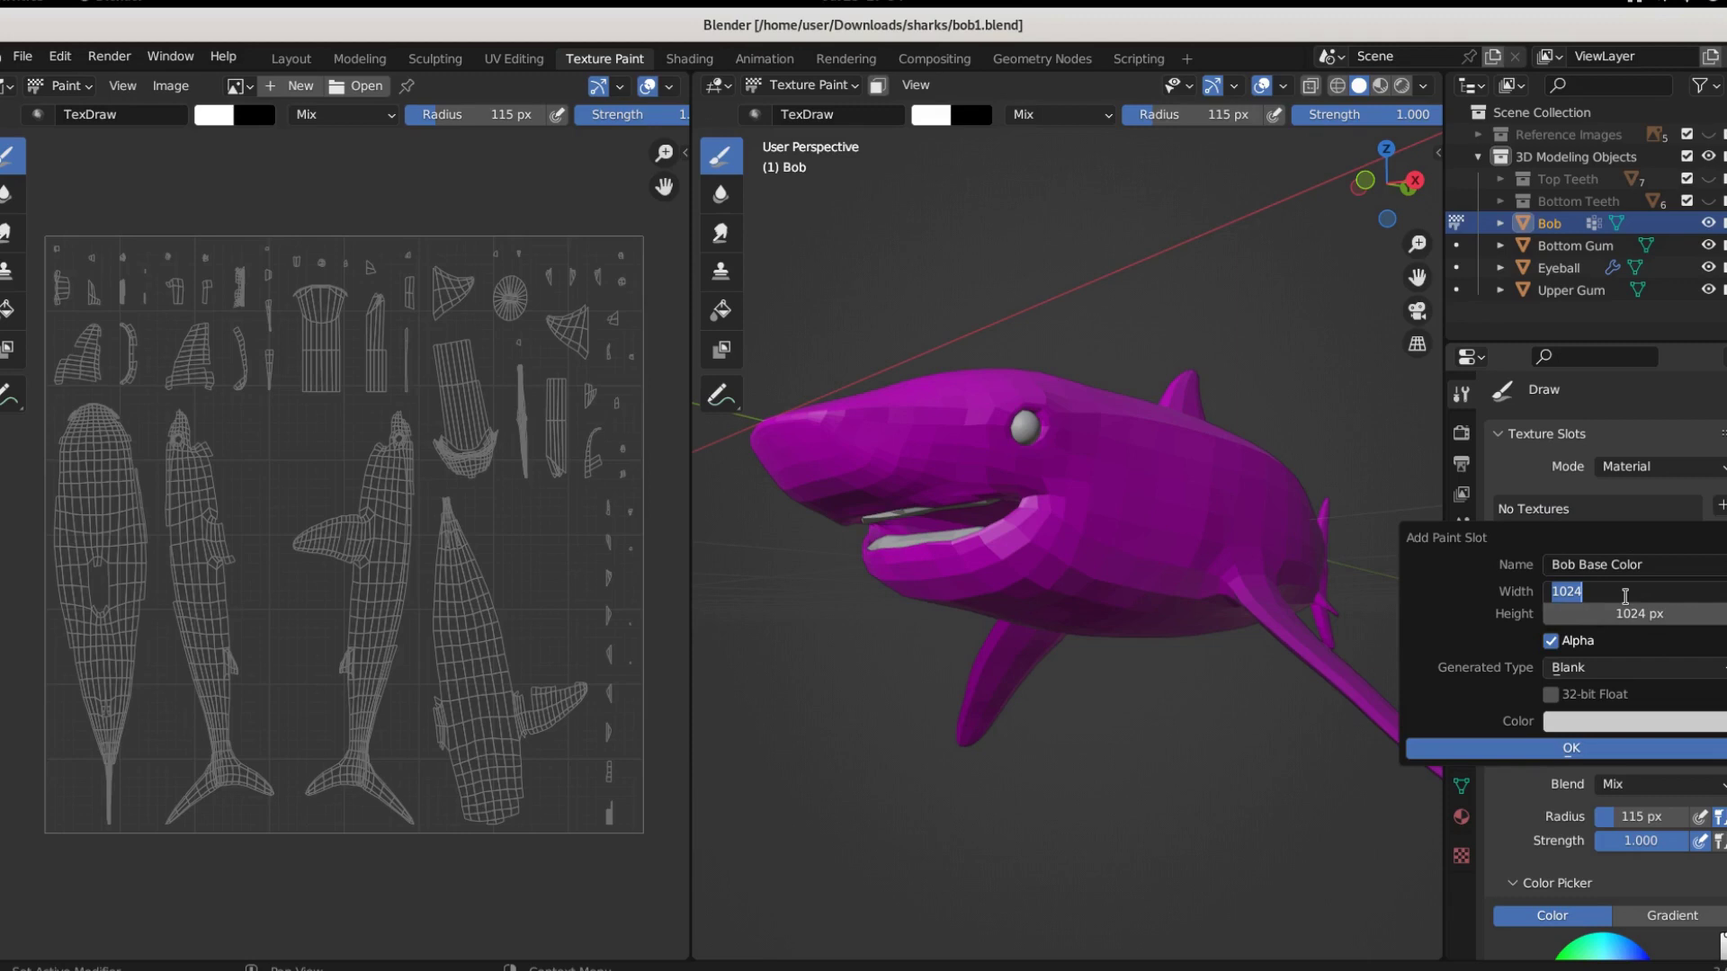
text(2048)
key(Tab)
text(2)
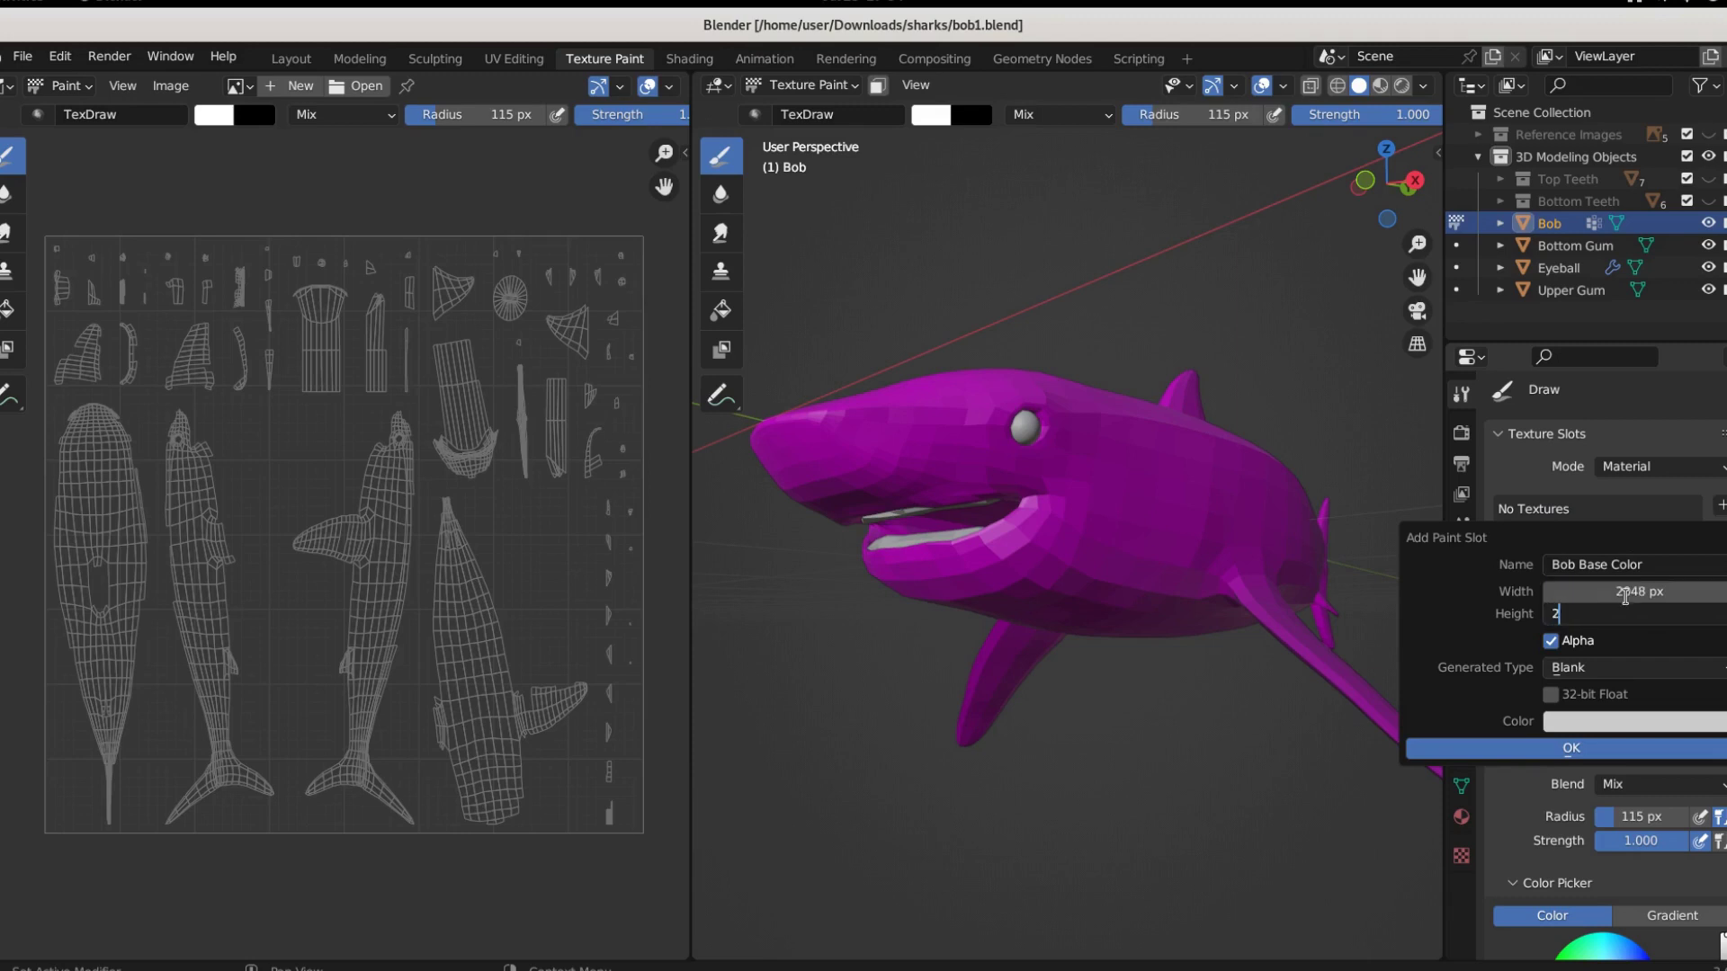
text(048)
key(Return)
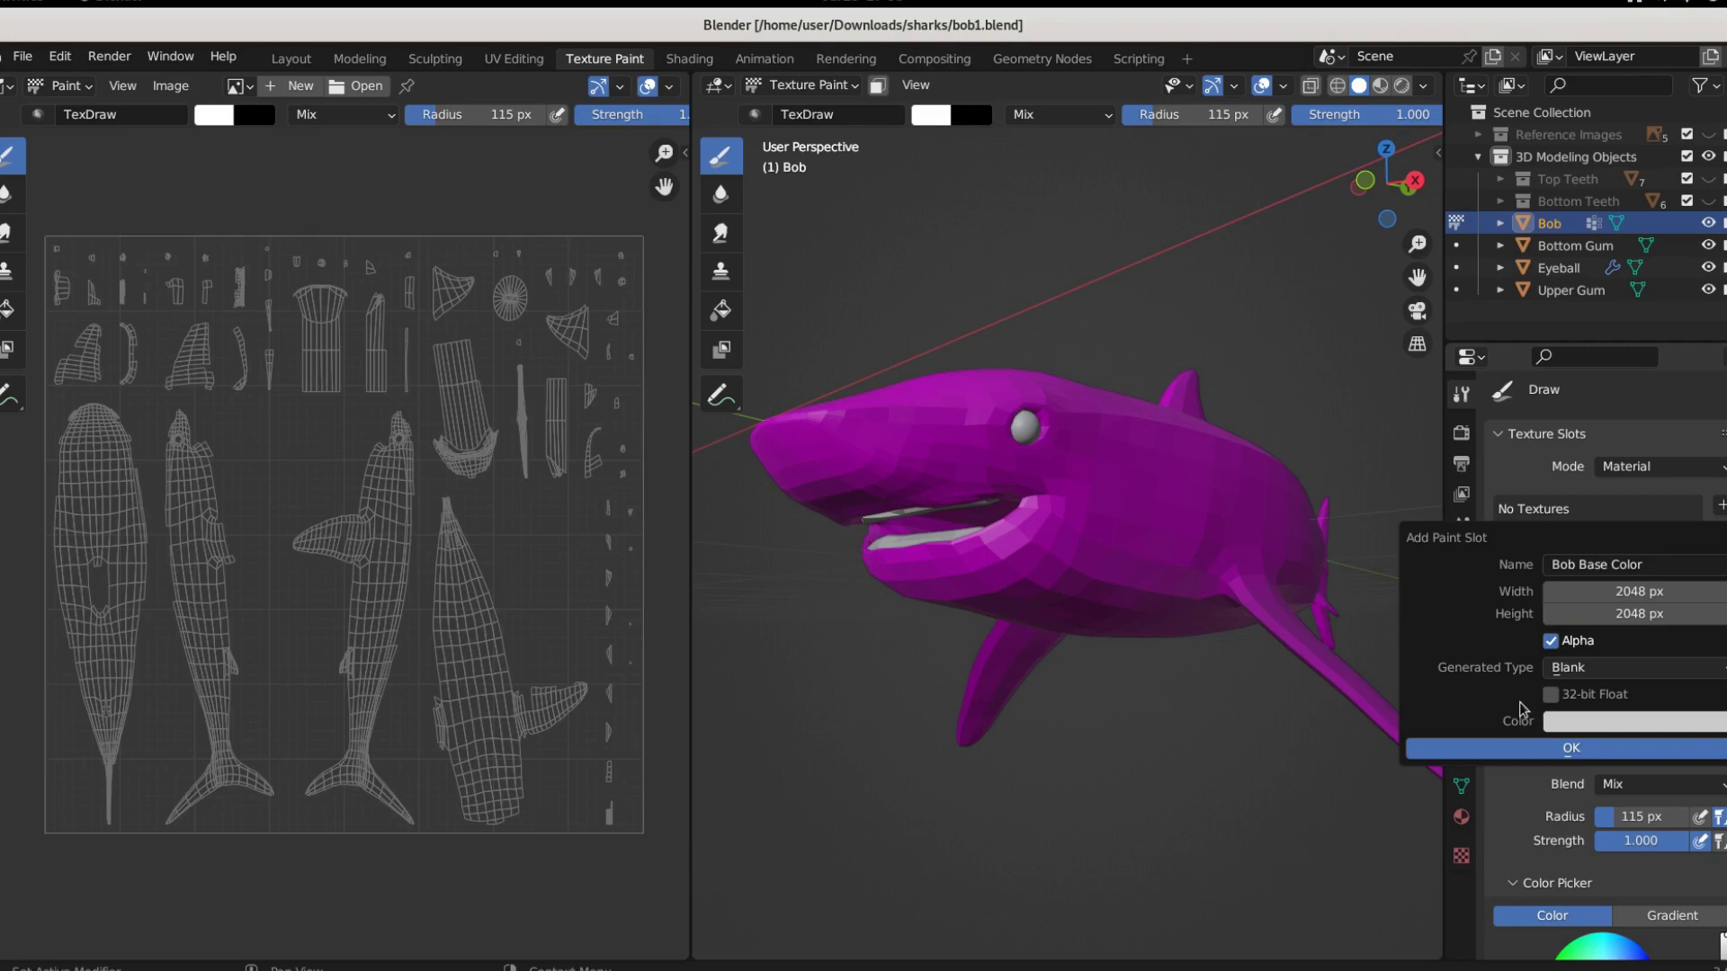
click(1550, 641)
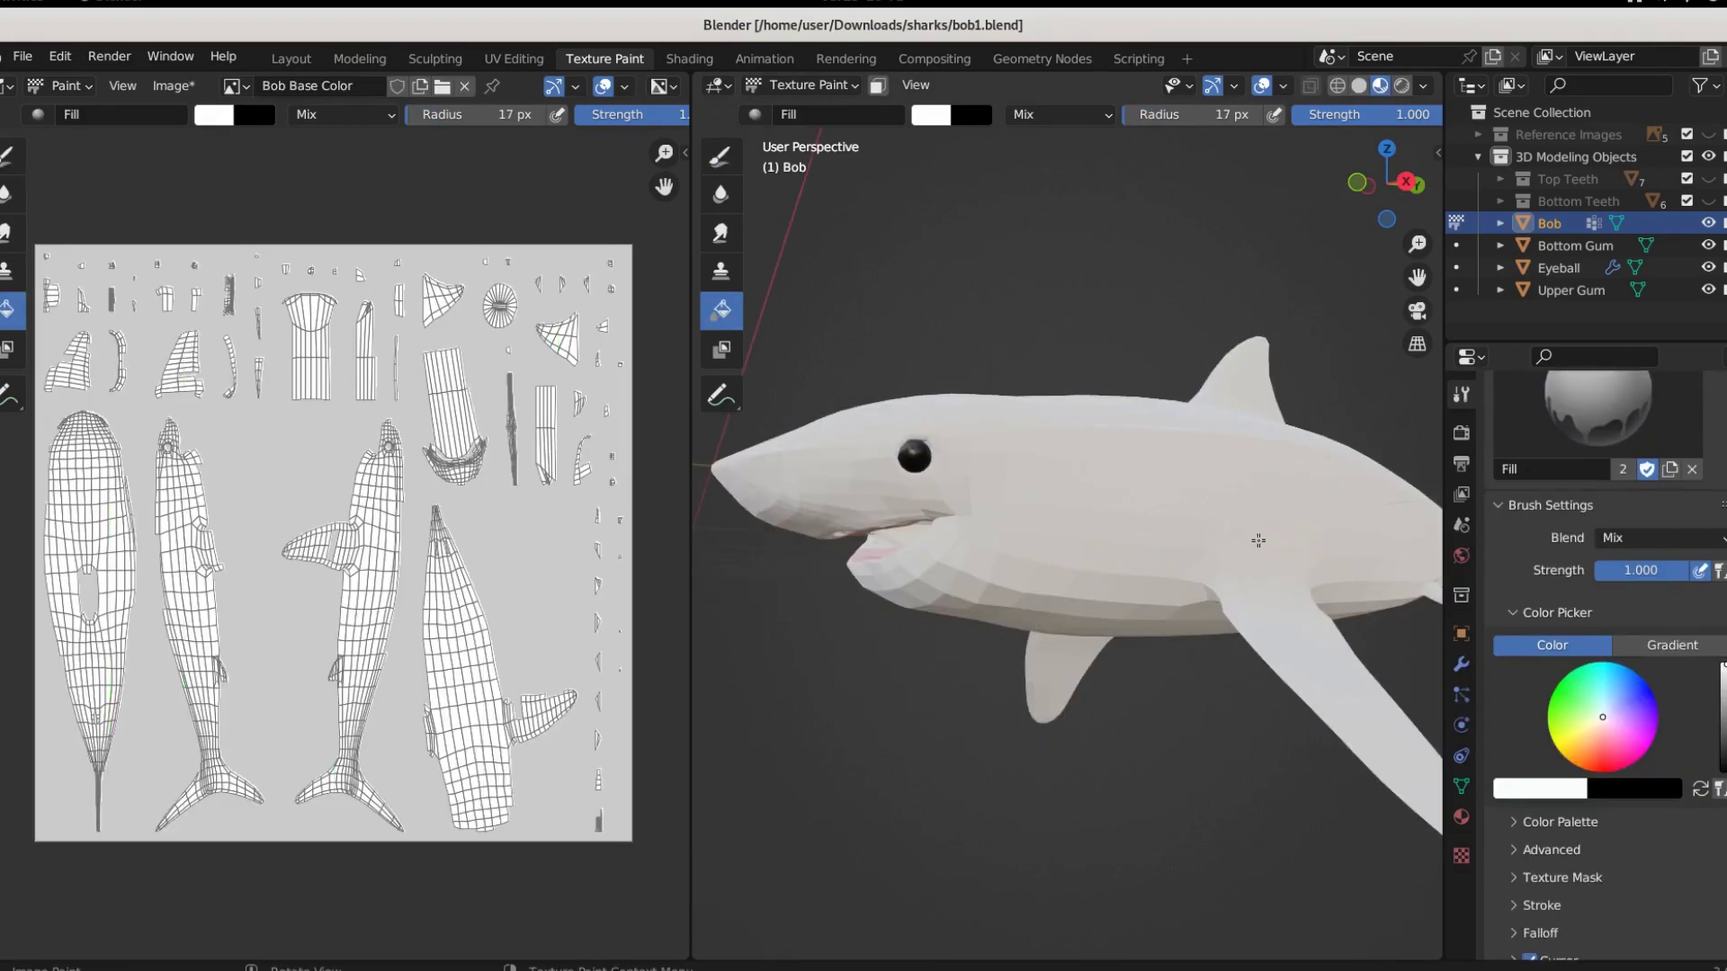
Orbit around the shark's head until it faces the viewer
middle_drag(1248, 562, 979, 548)
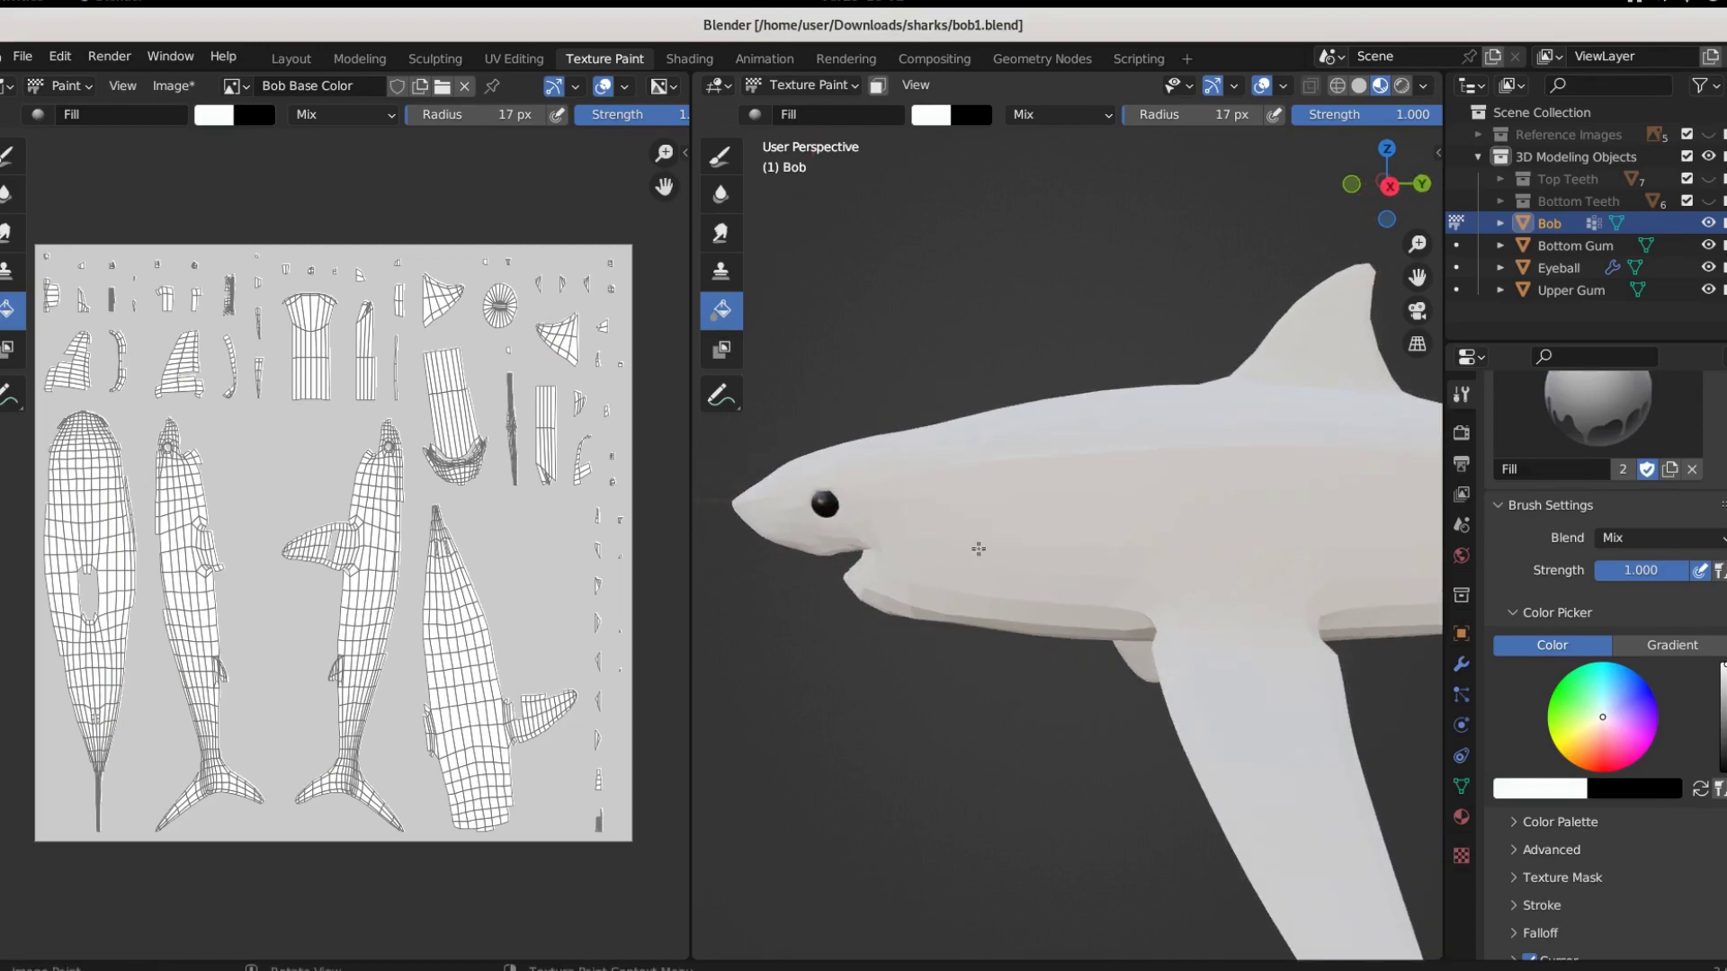
middle_drag(1056, 614, 1102, 545)
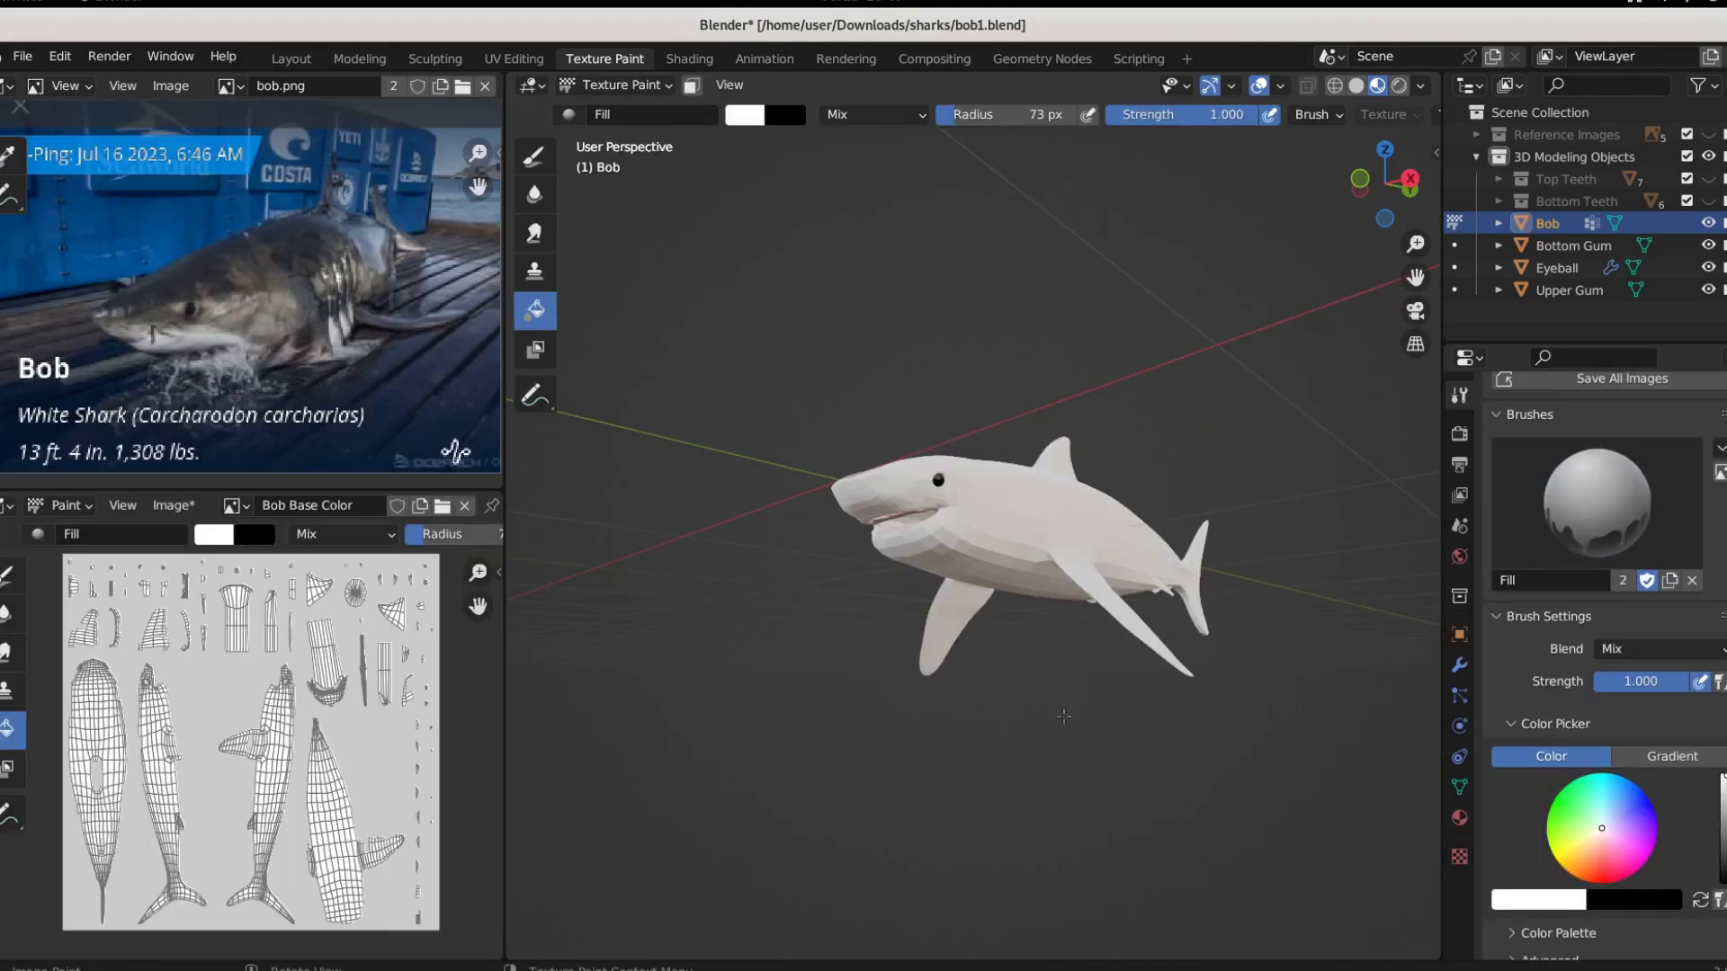
middle_drag(1079, 585, 1309, 710)
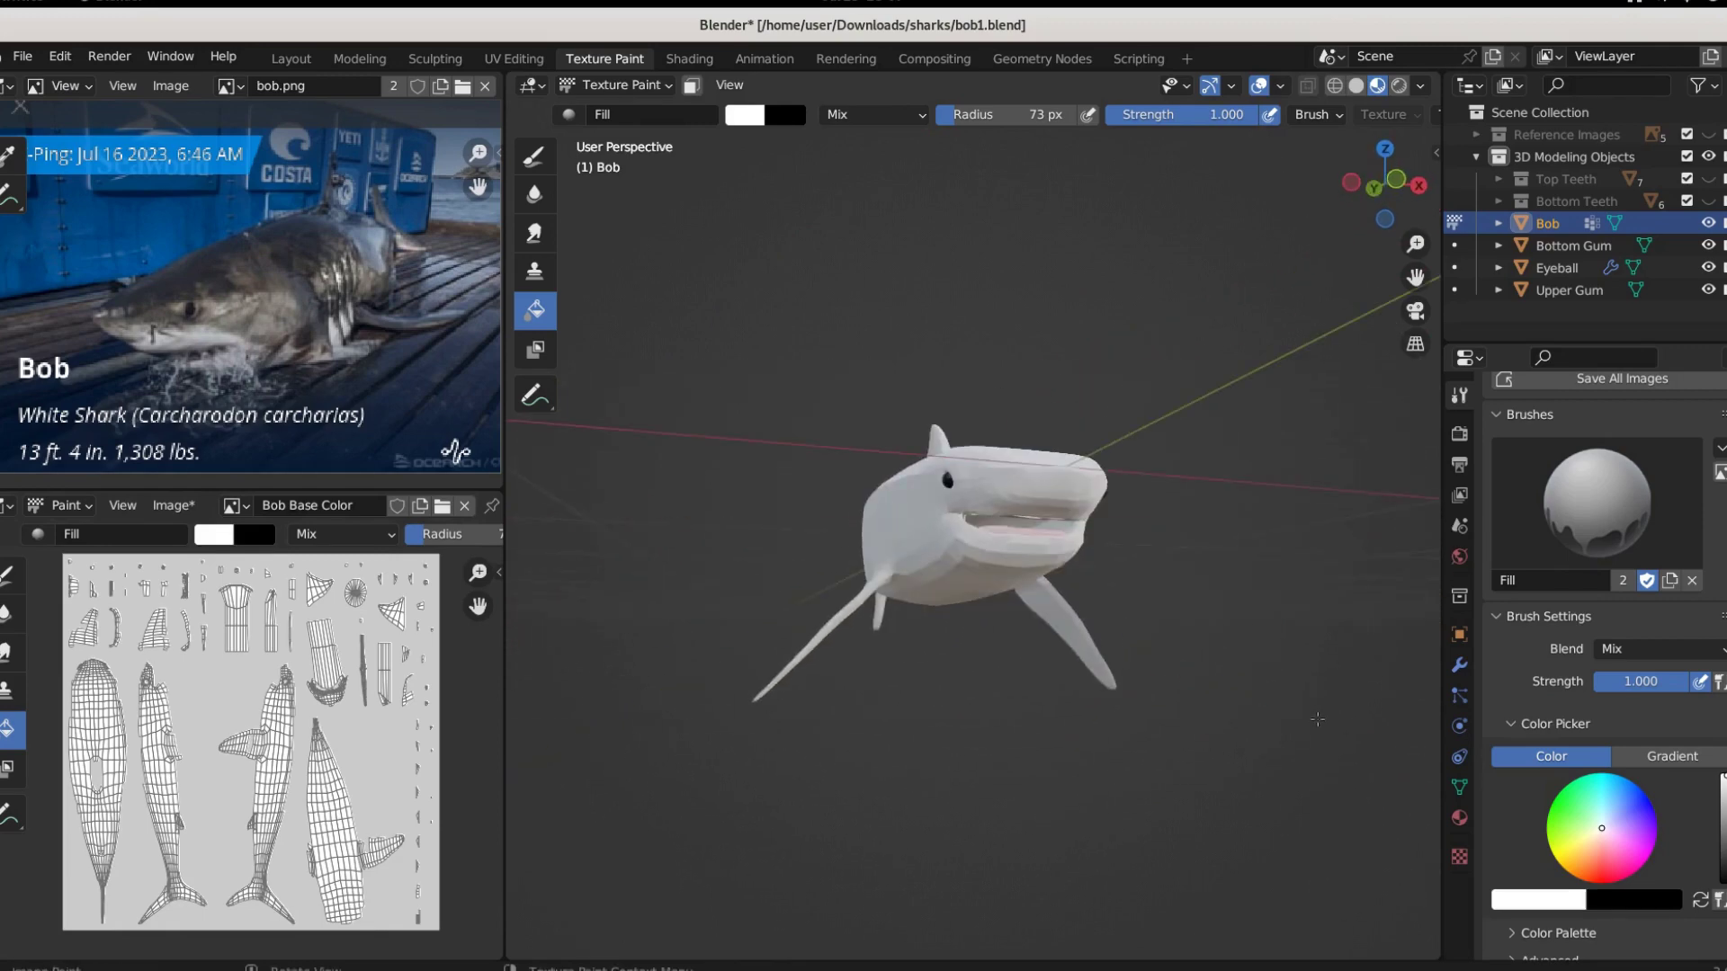
From top view, switch to the Draw brush, sample the photo's back colour and paint the back
scroll(812, 407, up, 6)
key(KP_7)
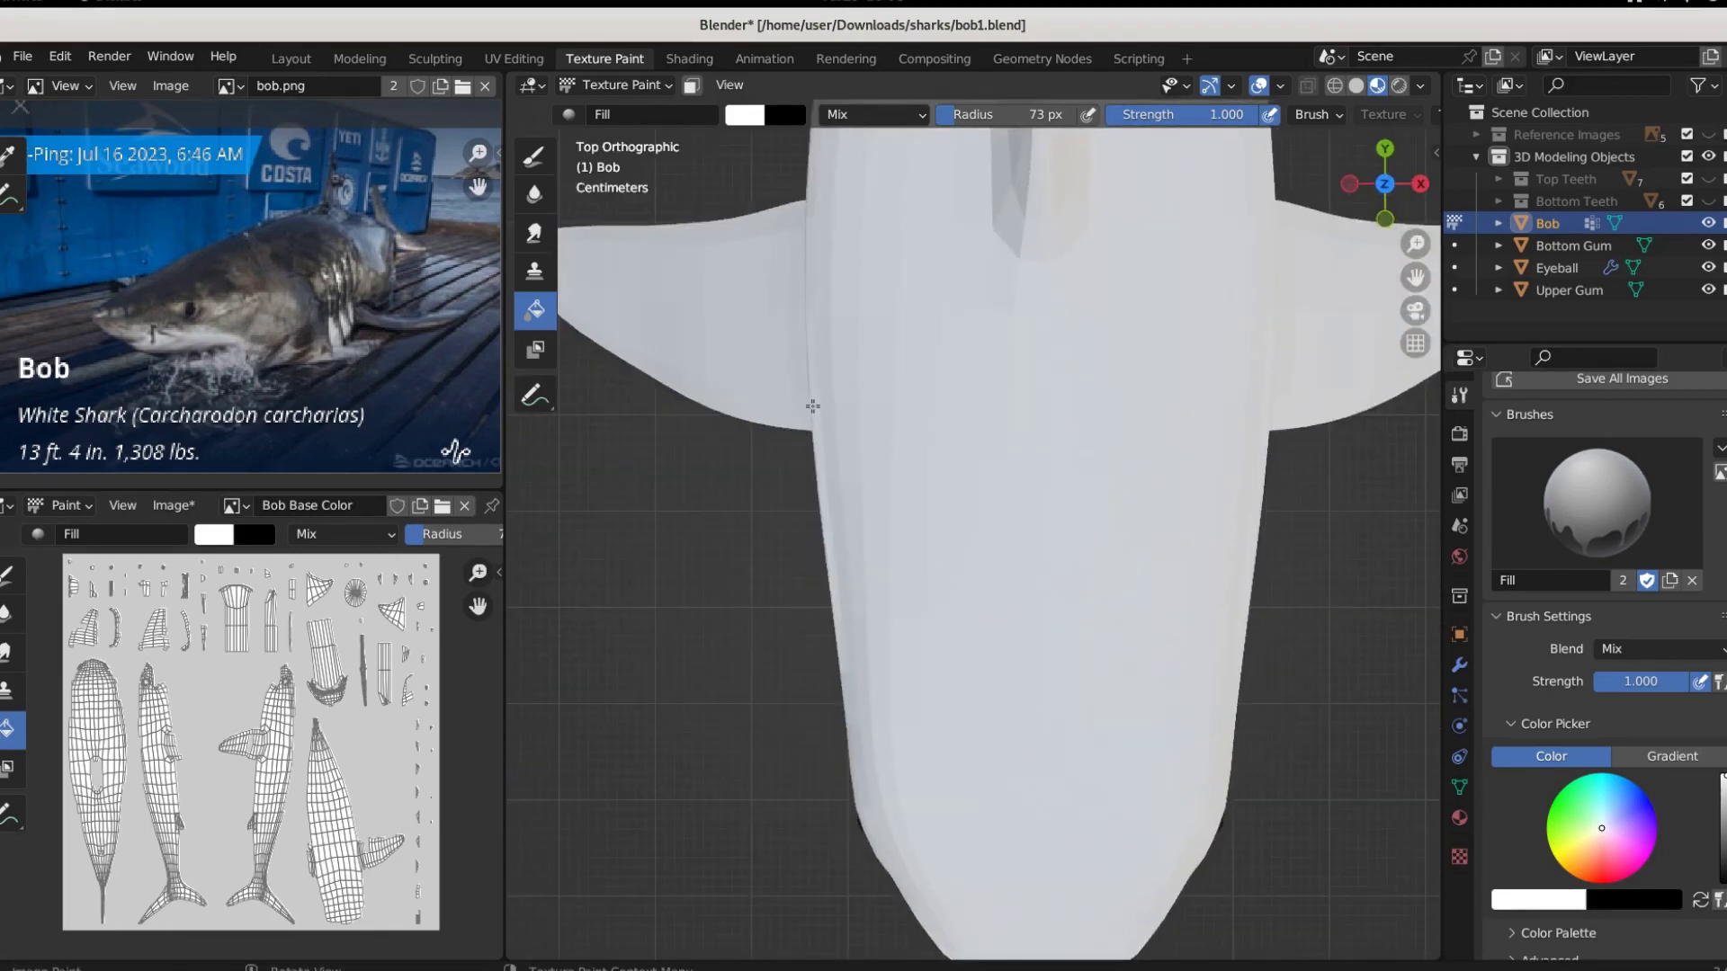
scroll(812, 406, down, 5)
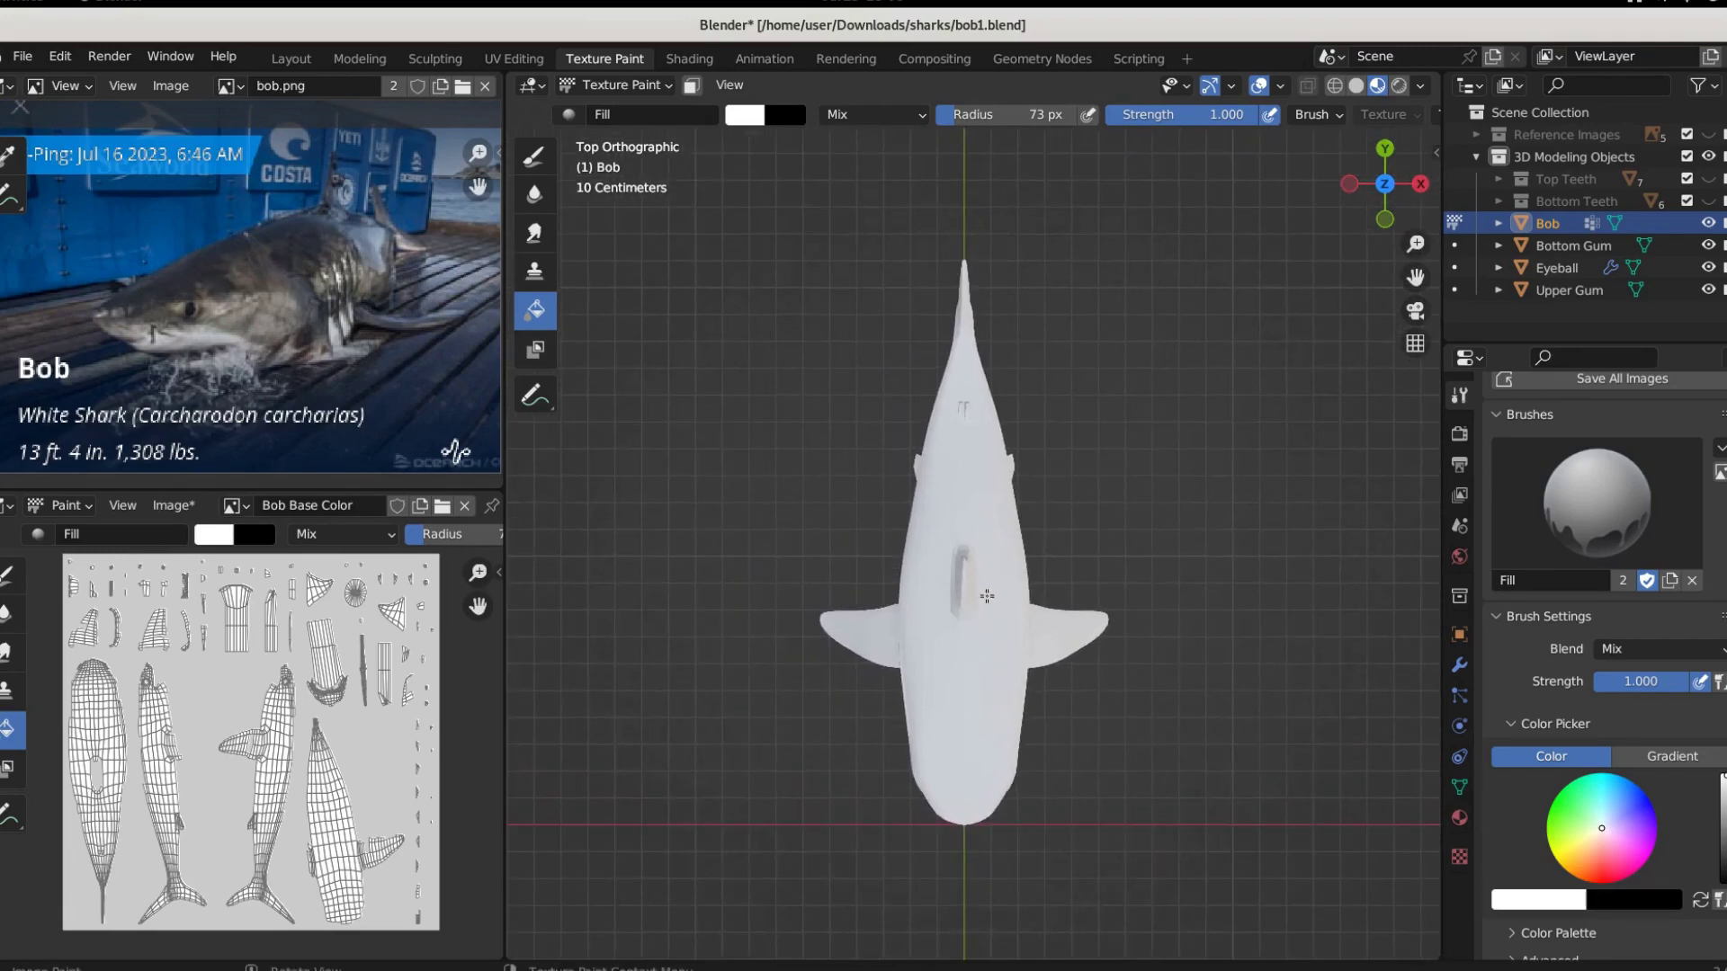
scroll(987, 597, up, 2)
key(shift+space)
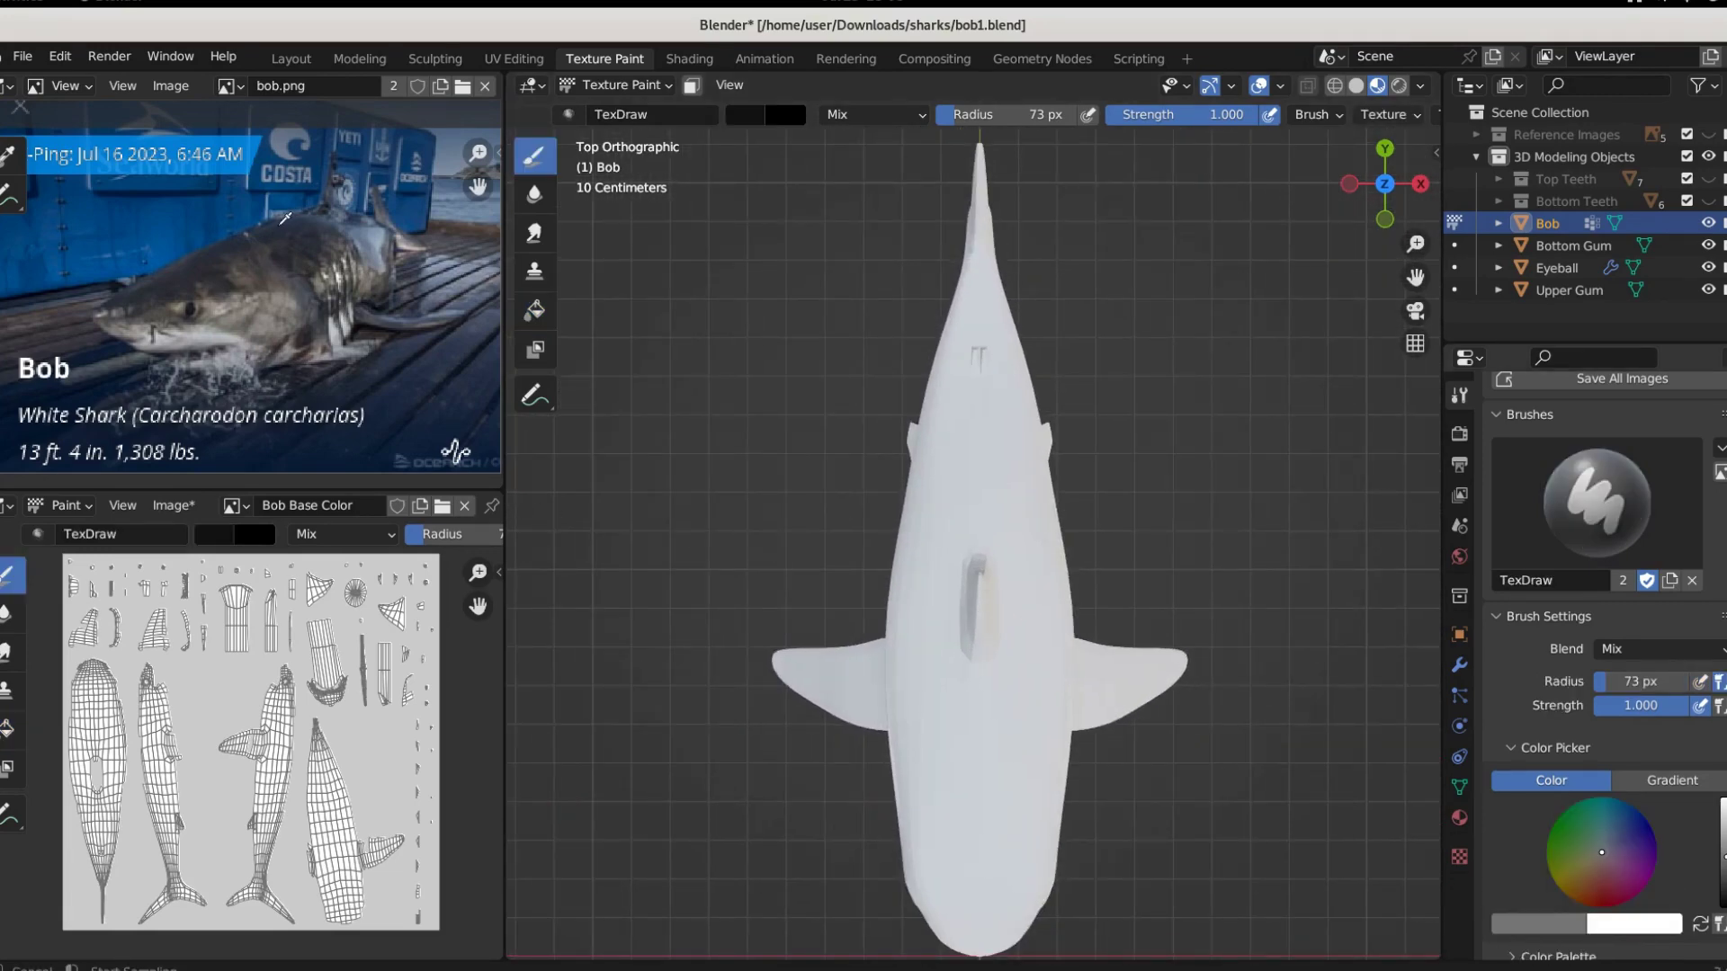
click(275, 228)
mouse_move(951, 468)
ctrl+mouse_down()
mouse_move(999, 370)
mouse_move(1099, 329)
mouse_move(942, 318)
mouse_move(1026, 276)
mouse_move(1015, 230)
mouse_move(994, 564)
mouse_move(940, 607)
mouse_move(1022, 494)
ctrl+mouse_up()
Paint over the white flank patch and darken the fins, leaving only the tips white
scroll(1024, 485, up, 5)
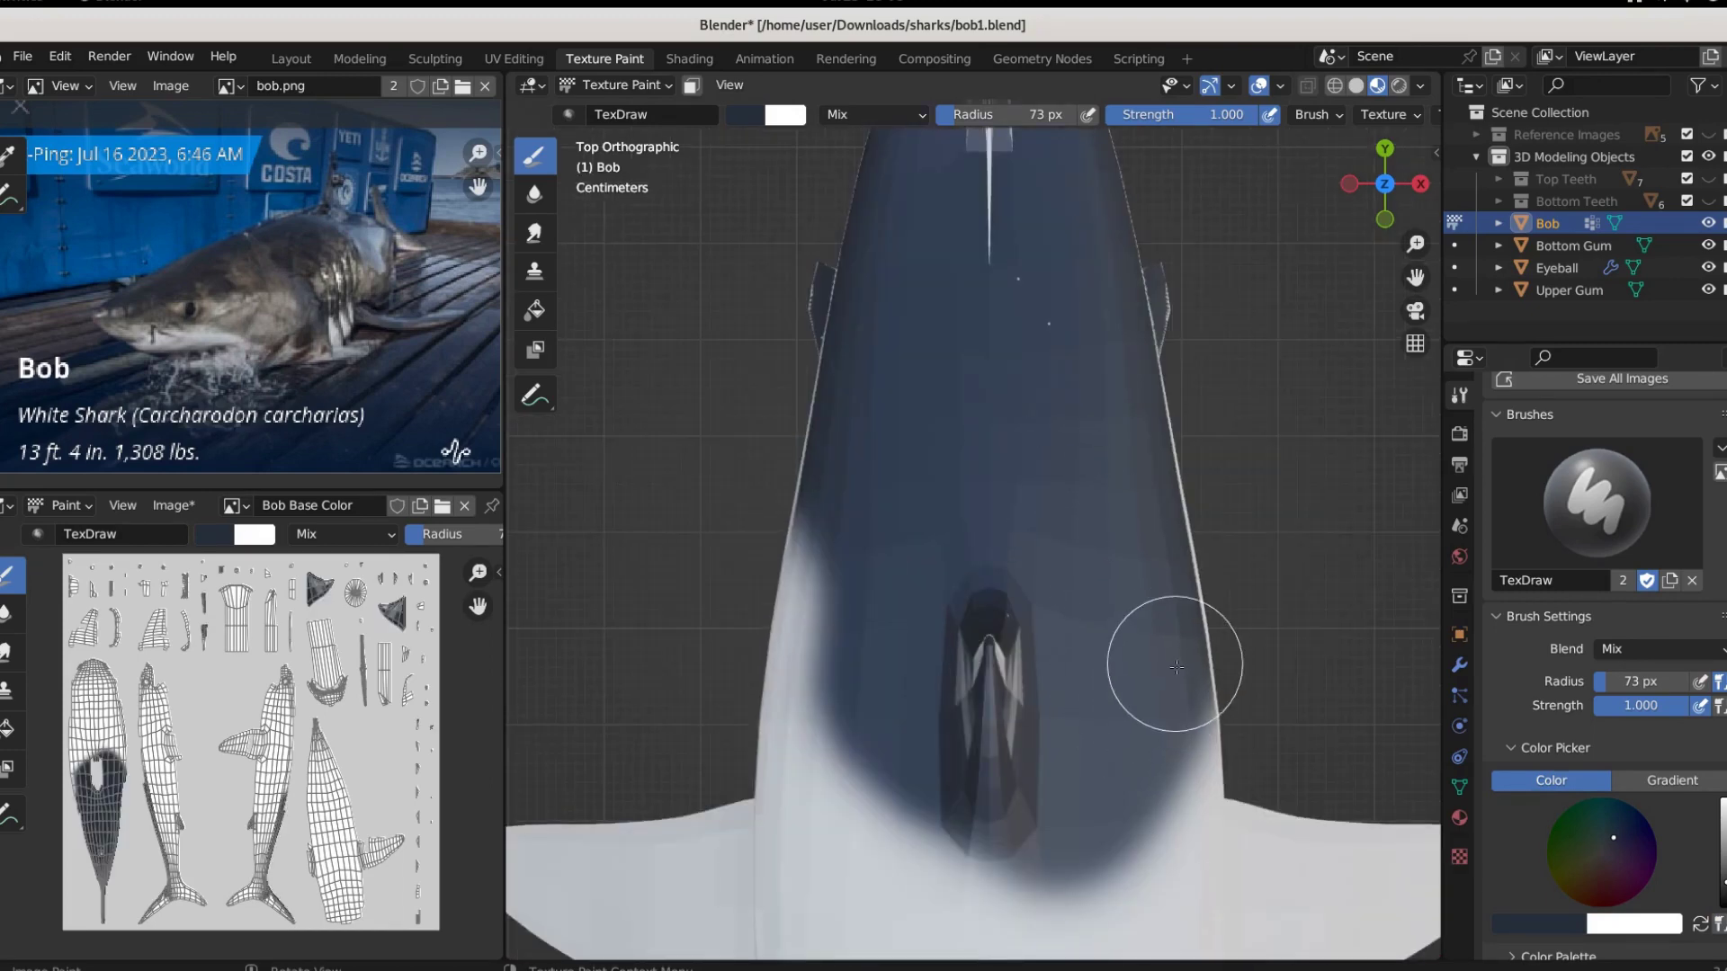
scroll(1128, 715, down, 3)
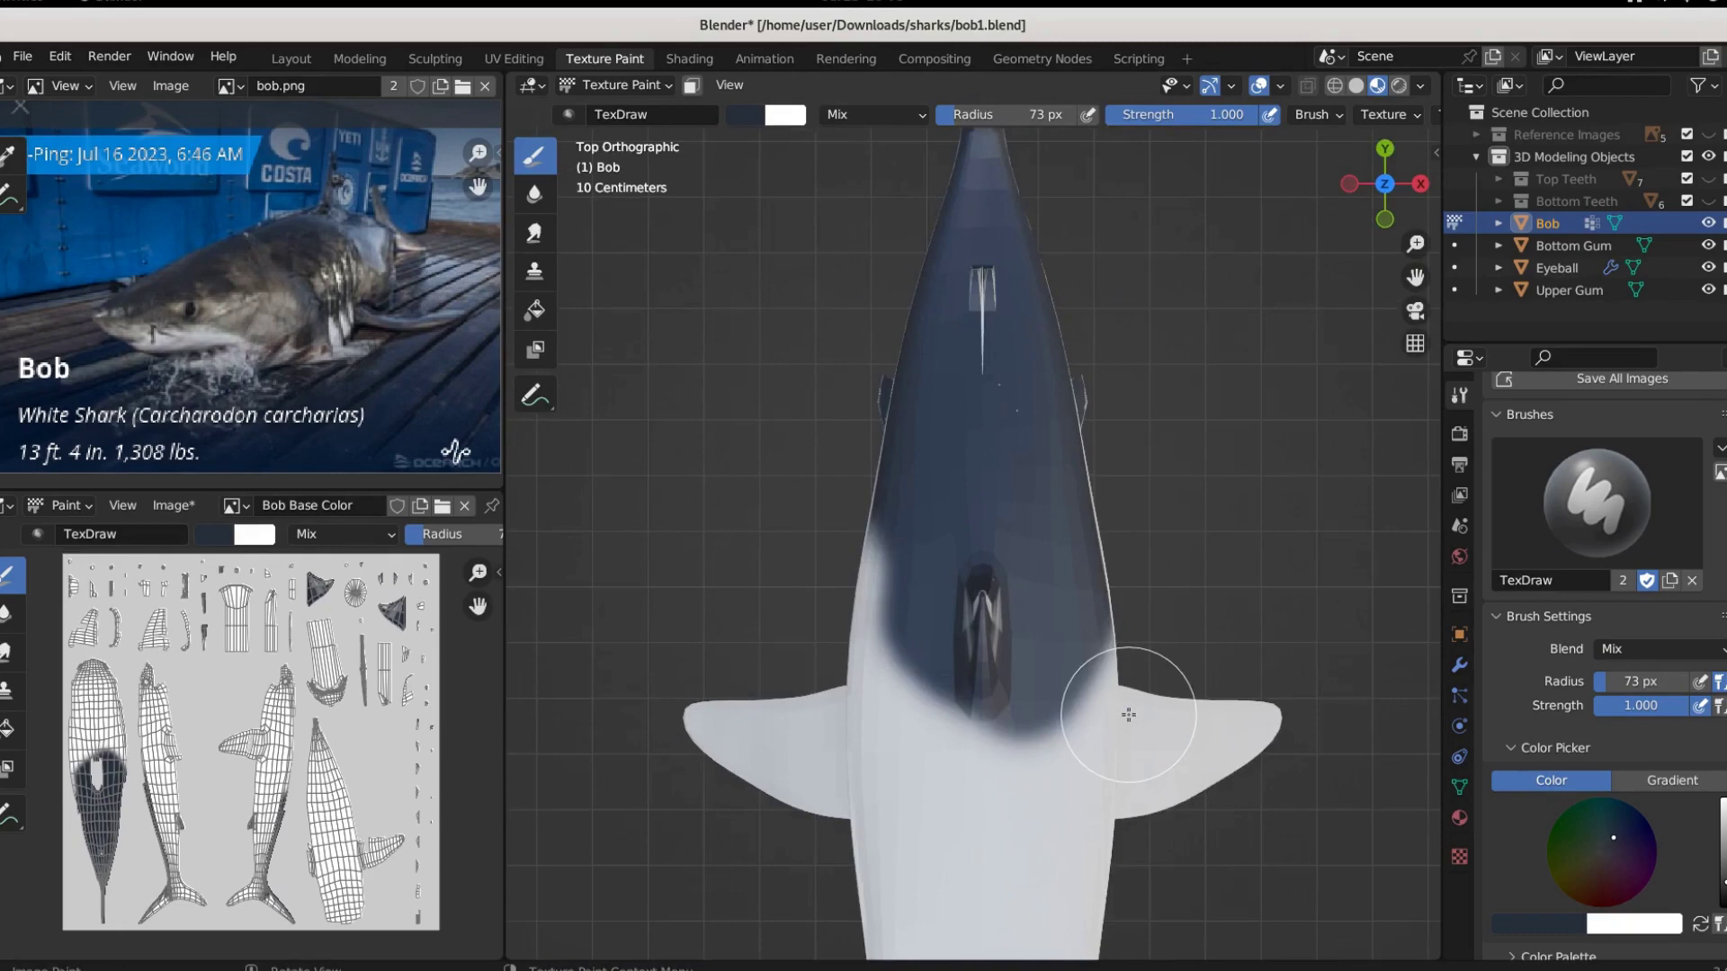
scroll(1133, 630, up, 2)
scroll(1098, 597, up, 1)
scroll(989, 539, down, 1)
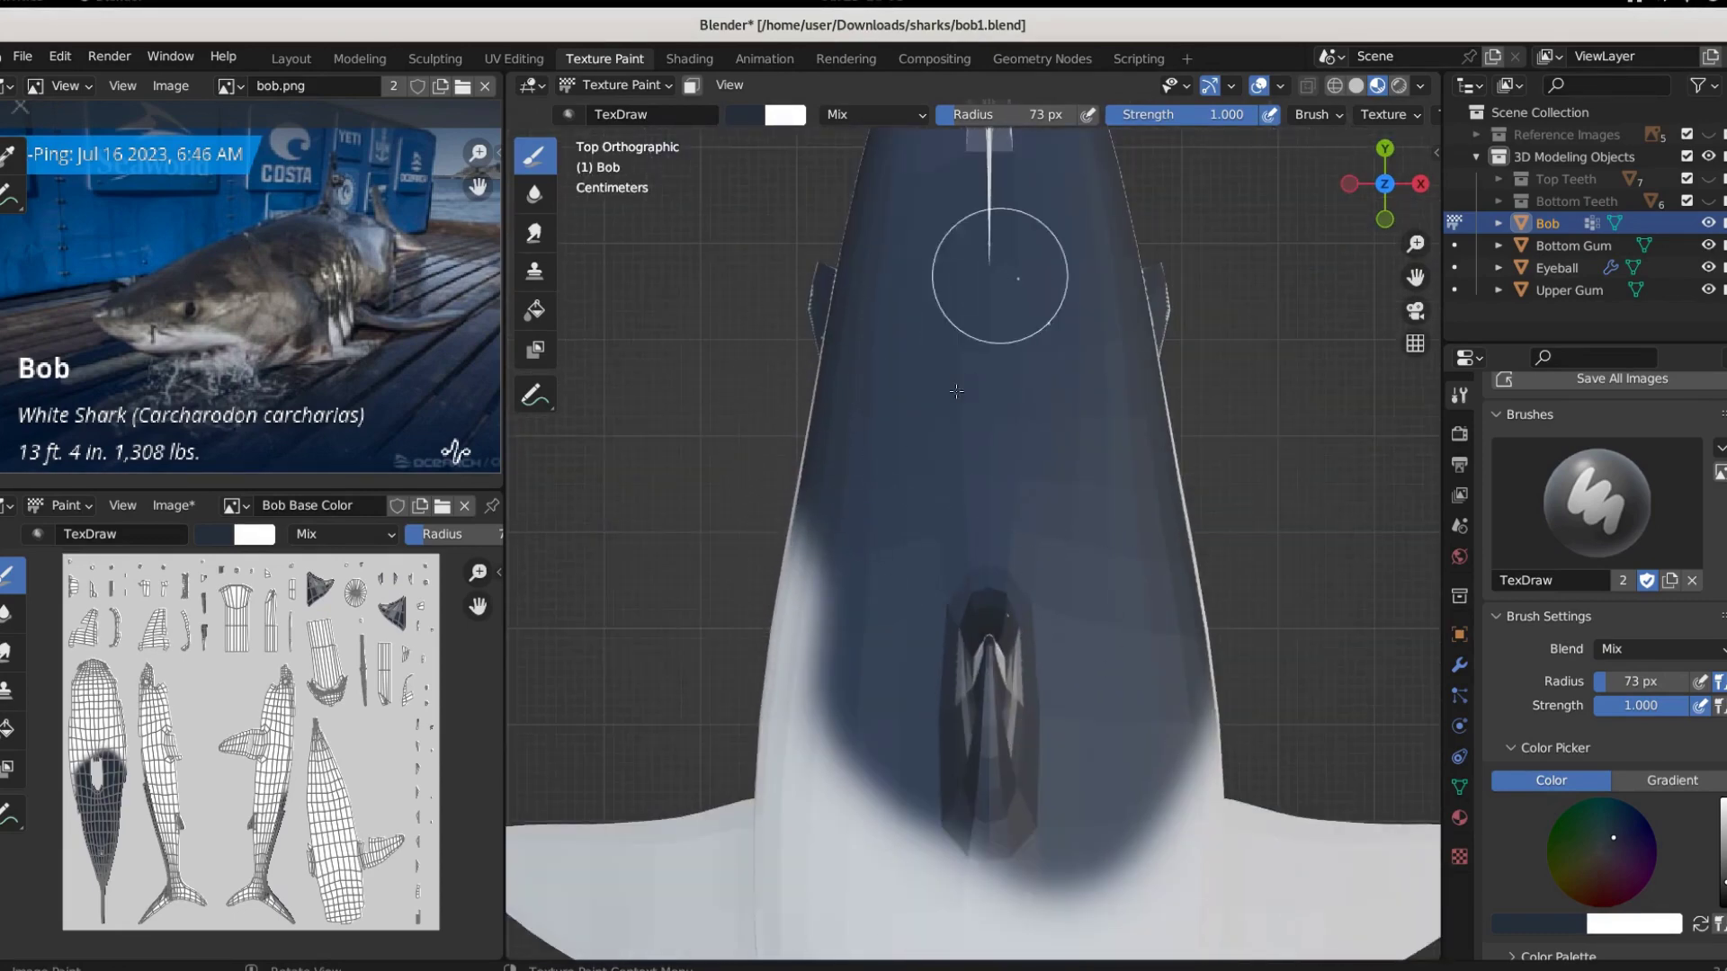
scroll(1534, 885, down, 10)
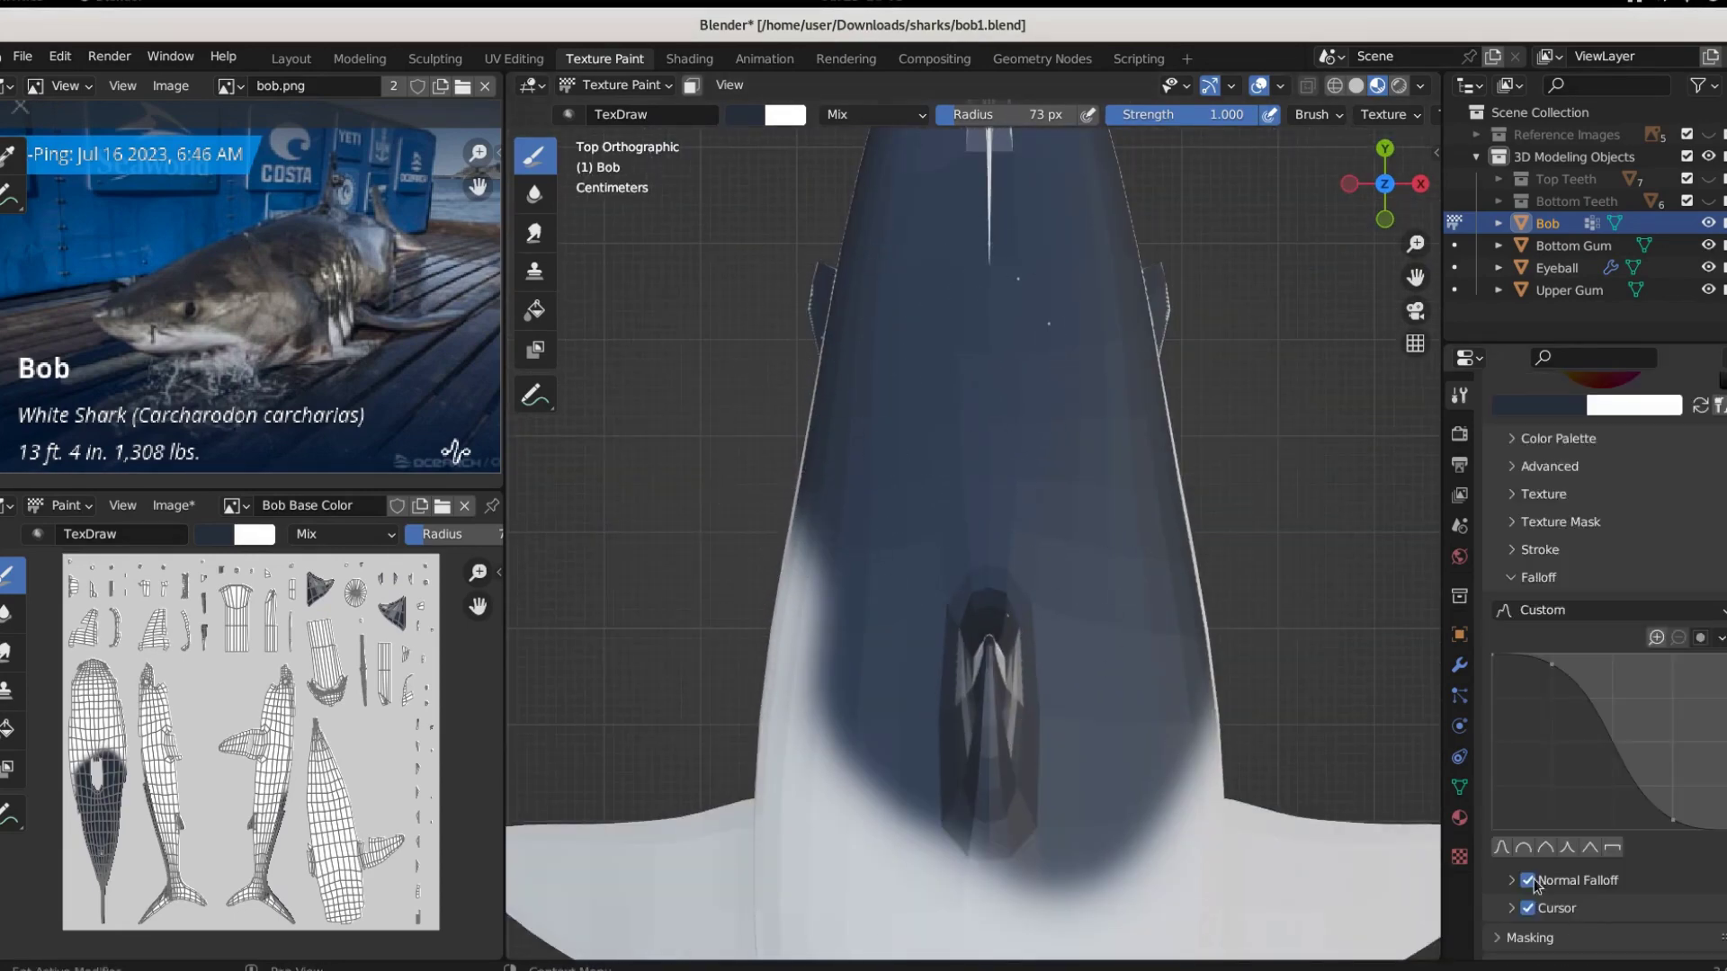
drag(772, 540, 809, 375)
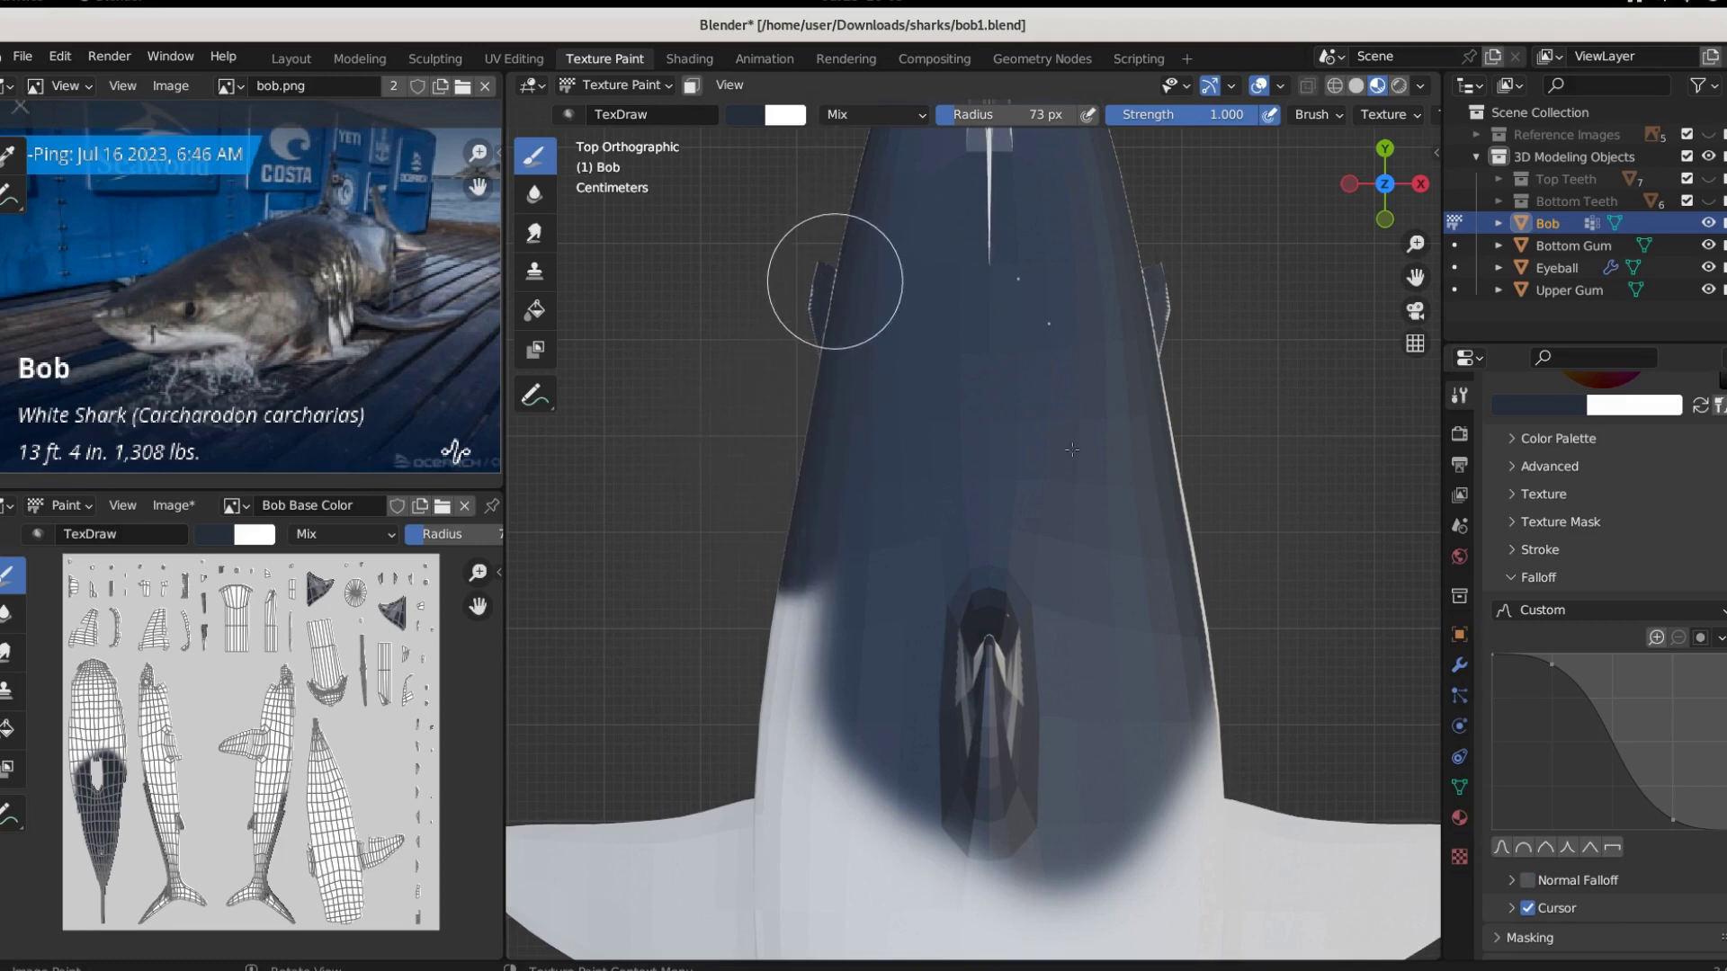
scroll(1072, 449, down, 5)
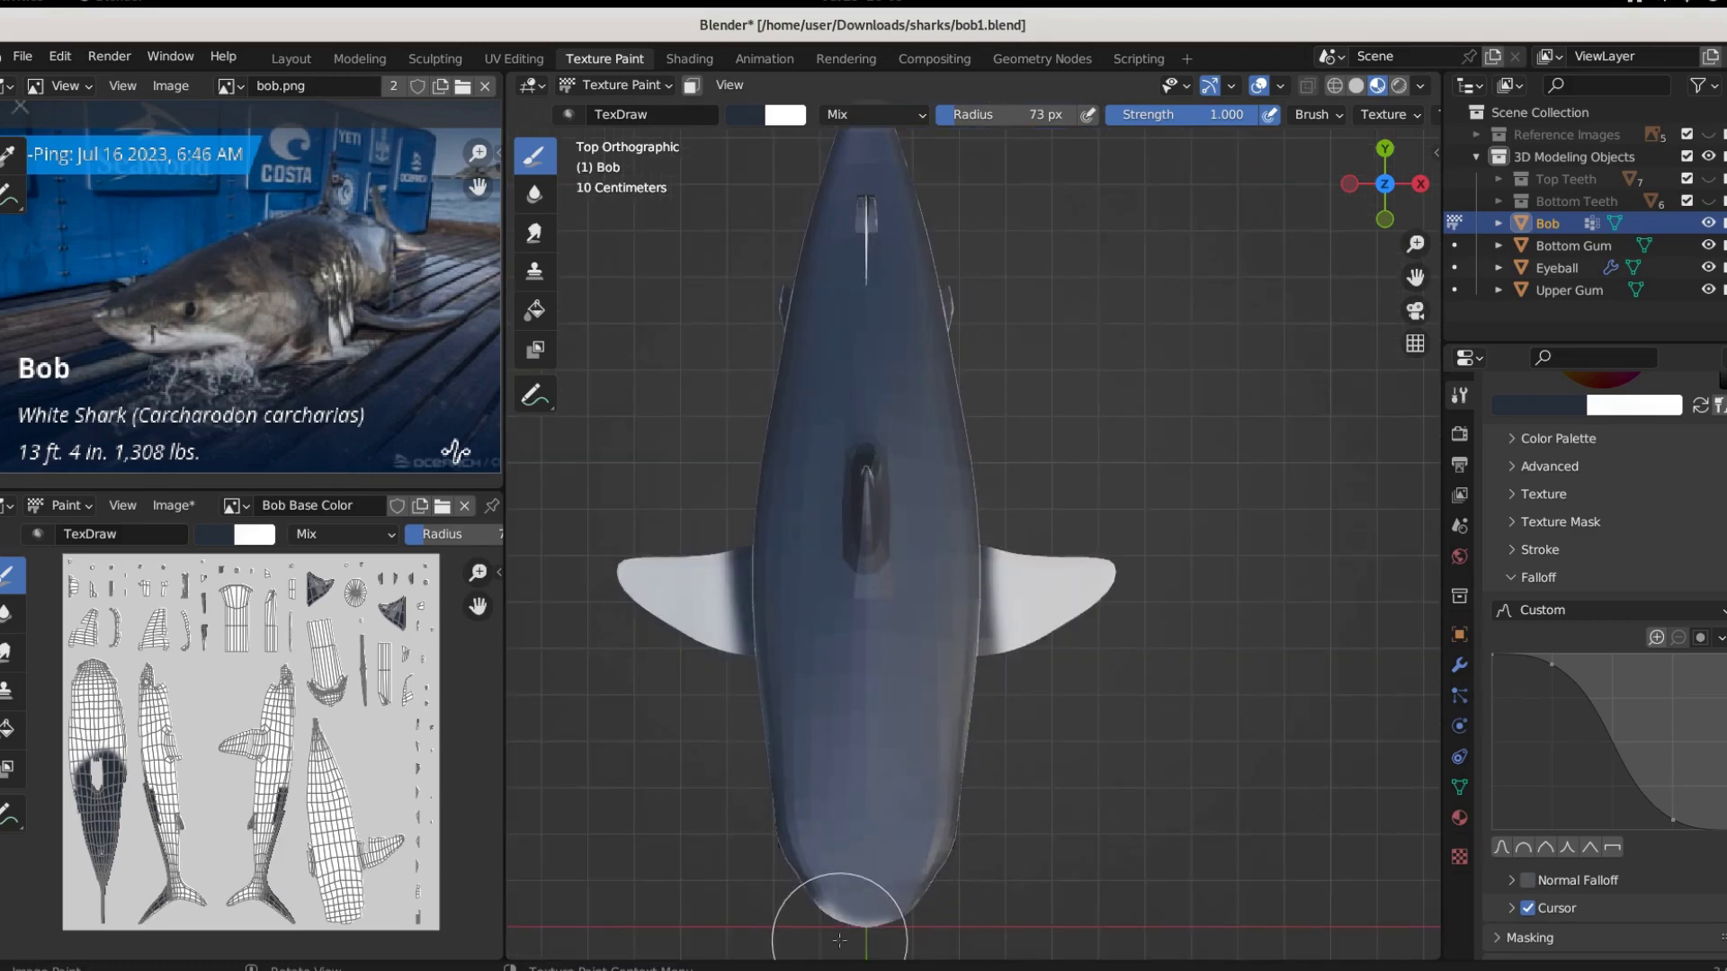
mouse_move(744, 524)
mouse_down()
mouse_move(659, 586)
mouse_move(675, 570)
mouse_move(674, 665)
mouse_move(961, 605)
mouse_move(1001, 535)
mouse_up()
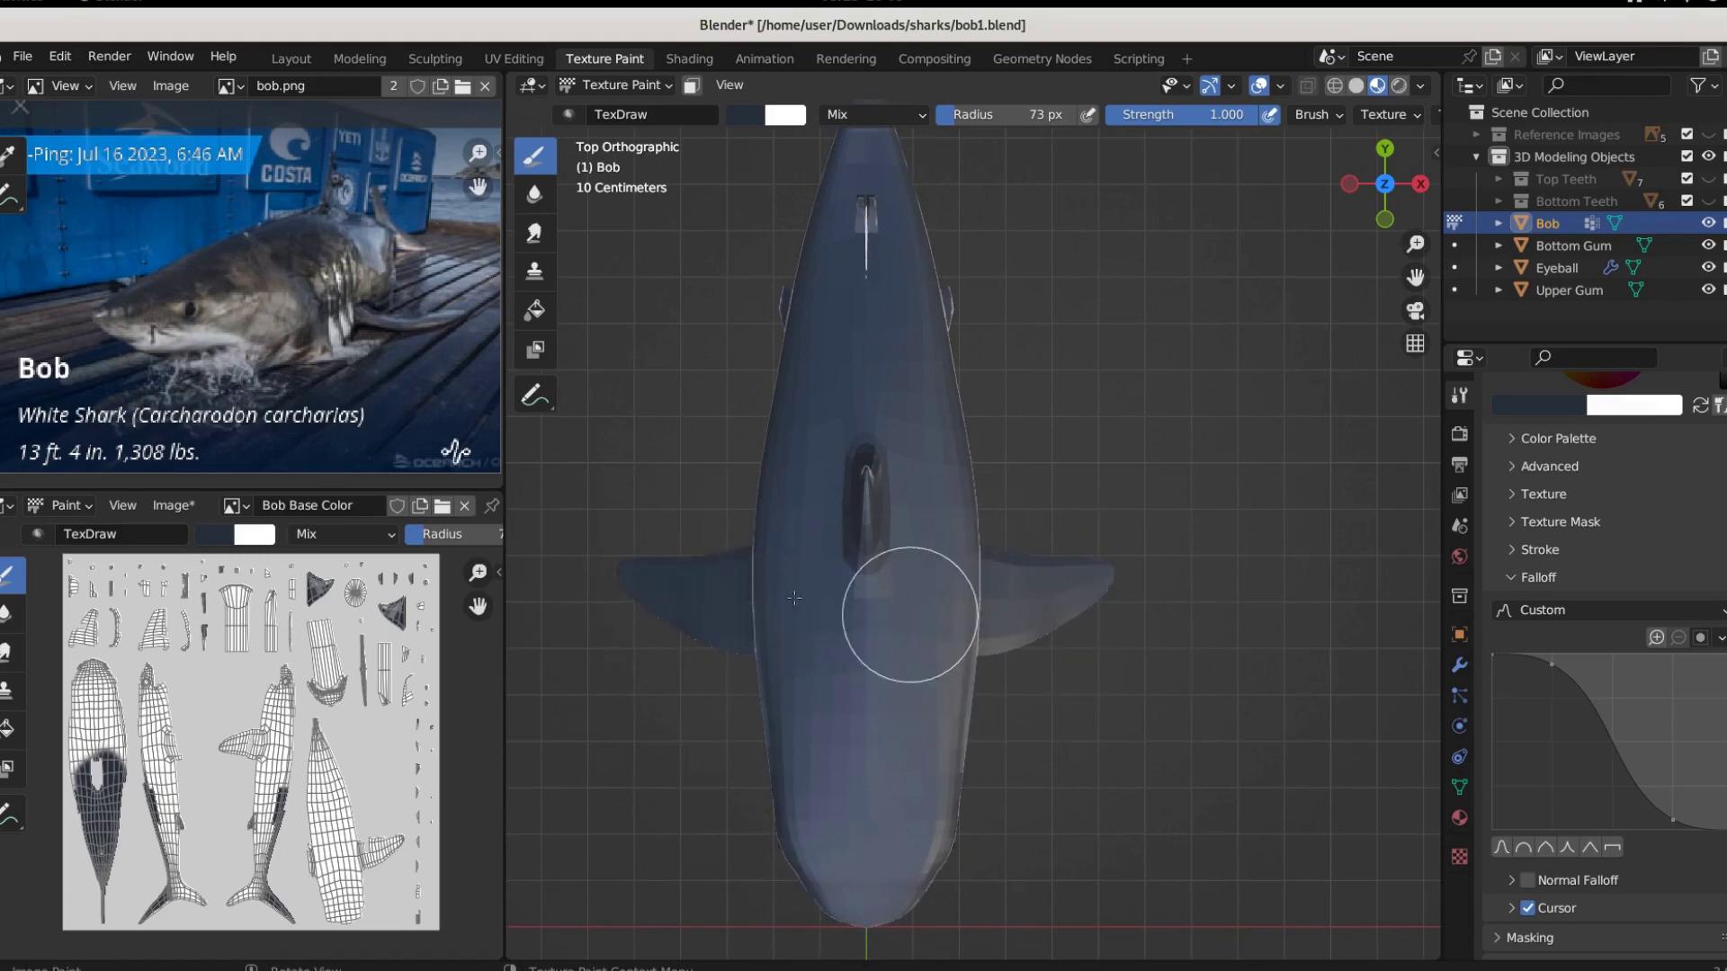
scroll(1603, 902, up, 10)
Sample a lighter grey from the reference photo and paint it over the body, nose and upper body
click(1565, 888)
click(1563, 810)
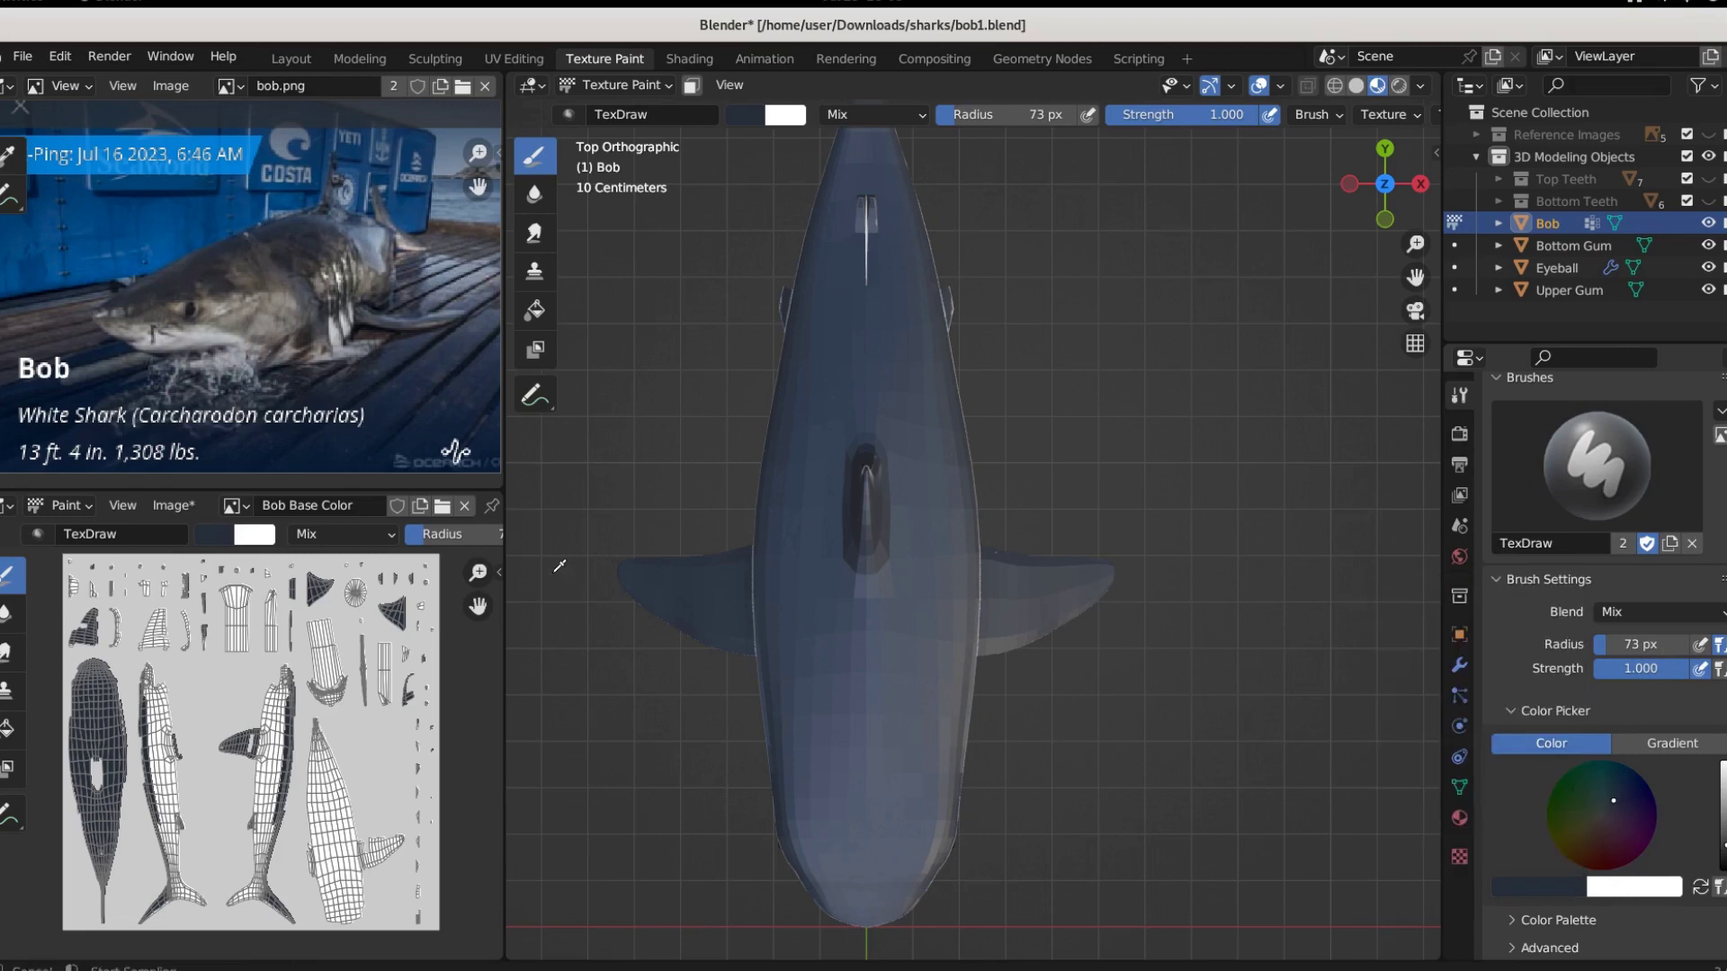
click(402, 313)
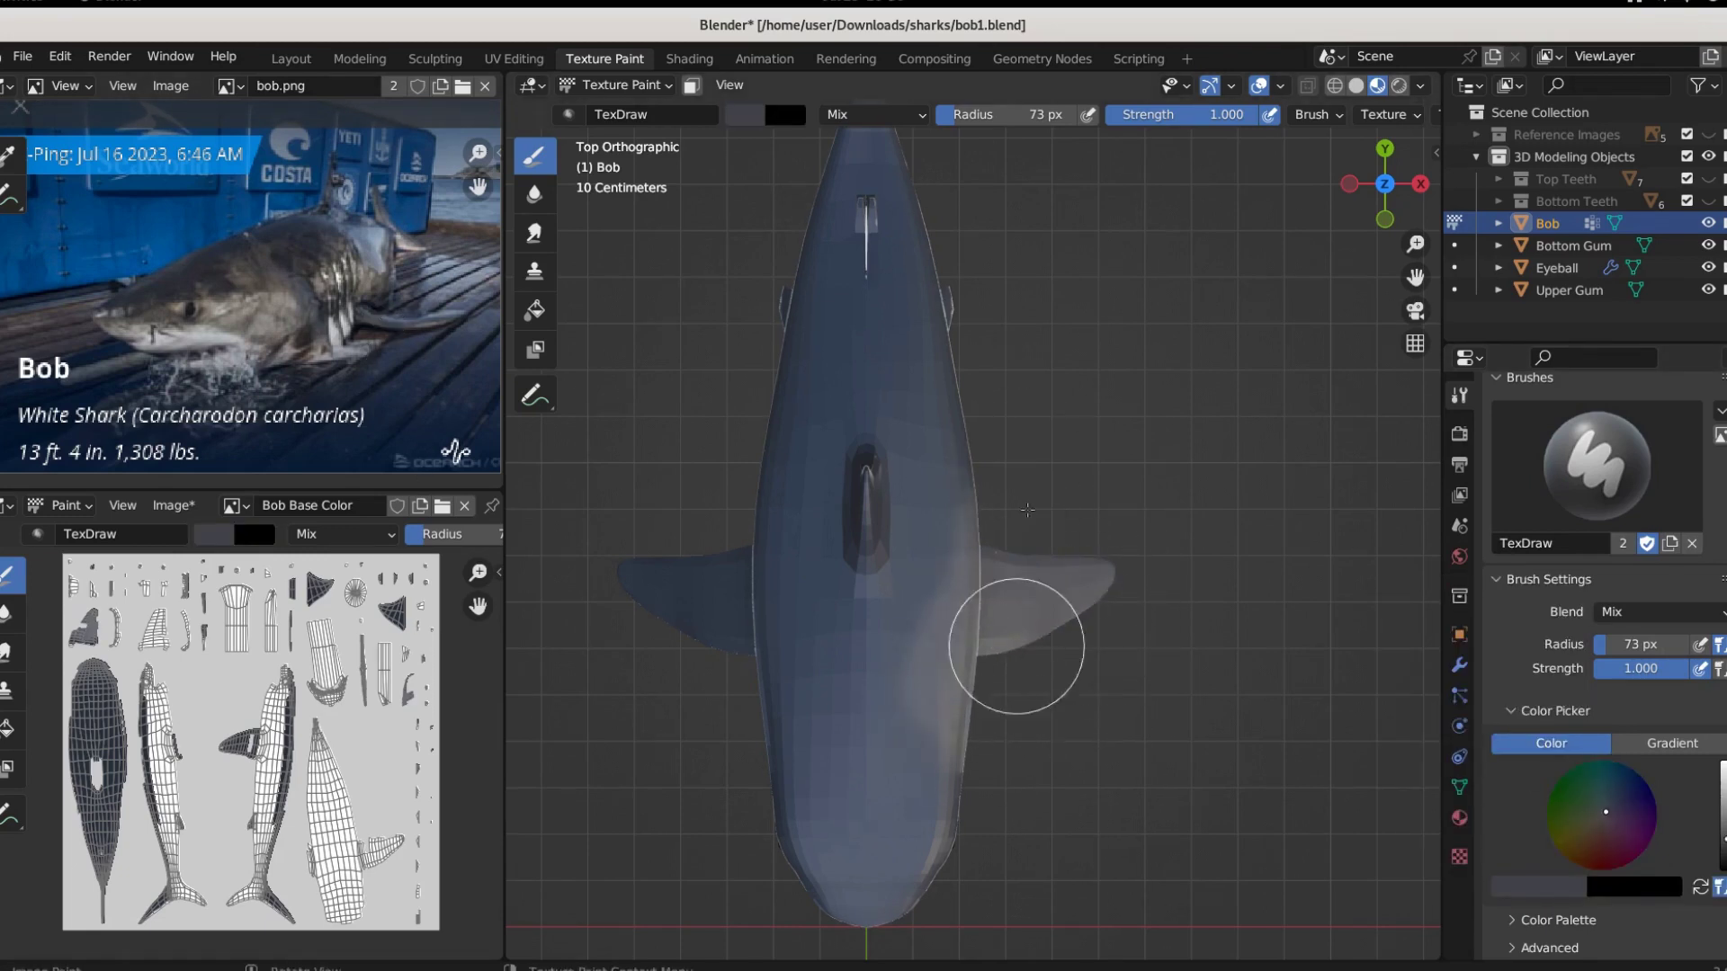
mouse_move(1016, 645)
mouse_down()
mouse_move(924, 212)
mouse_move(1079, 840)
mouse_move(913, 354)
mouse_move(739, 835)
mouse_up()
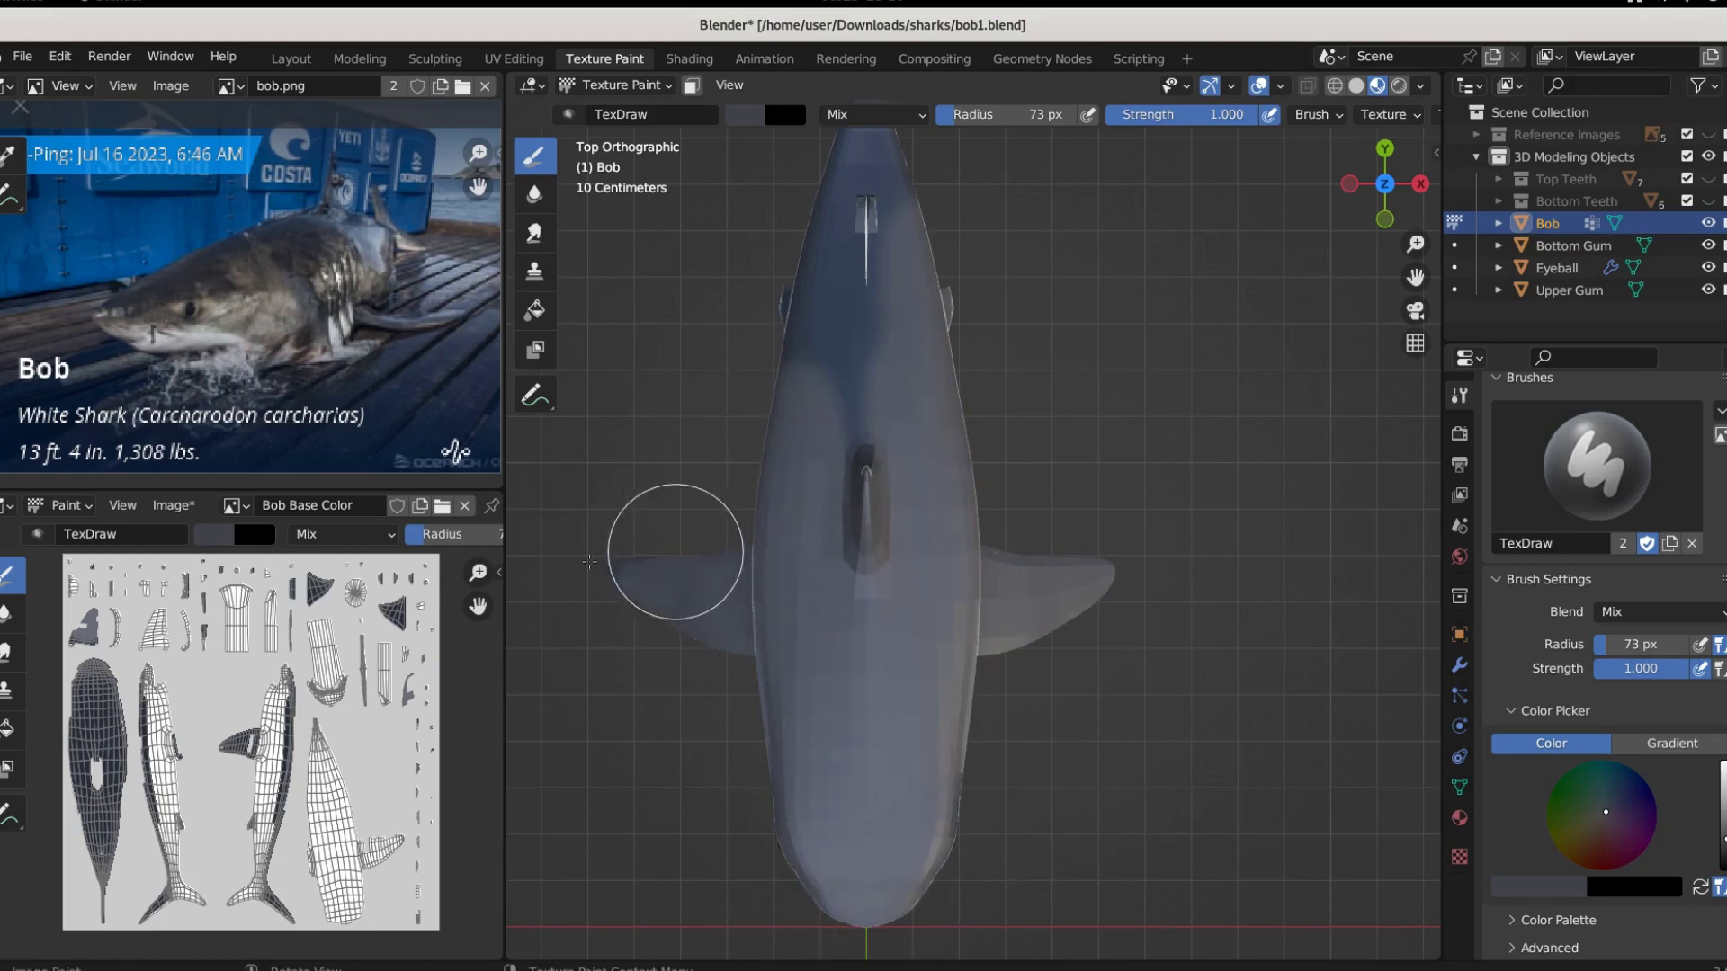
mouse_move(675, 551)
mouse_down()
mouse_move(848, 316)
mouse_move(894, 297)
mouse_up()
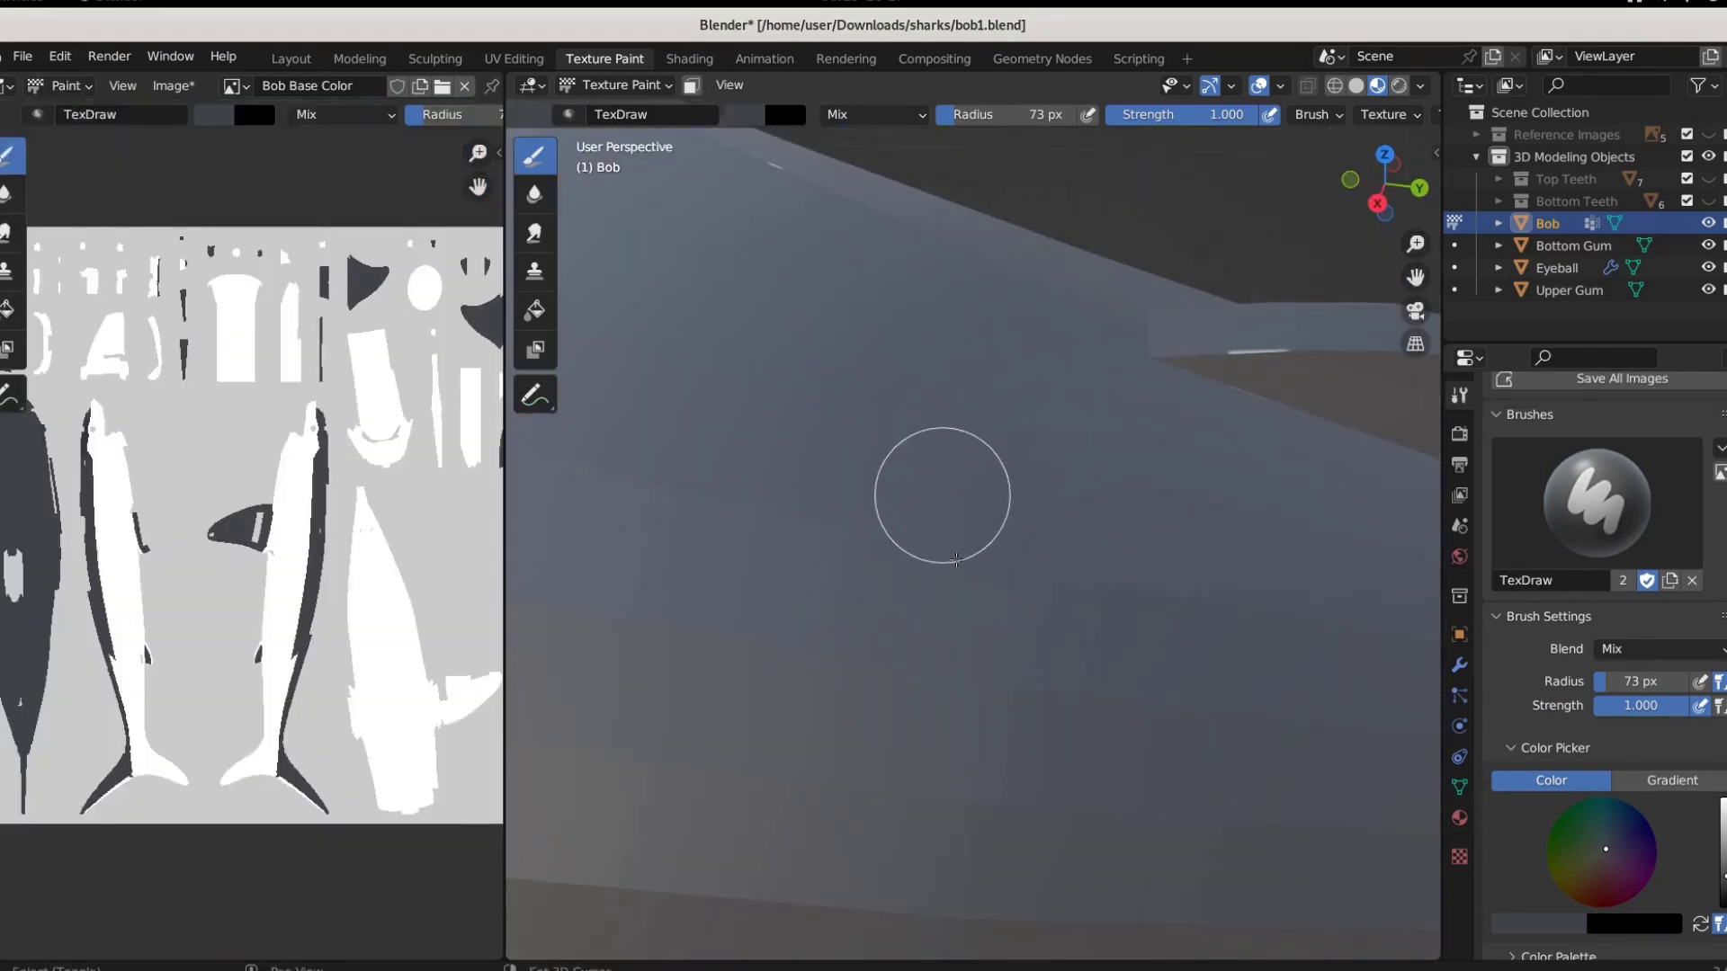
Expand the brush Options and raise texture paint Bleed from 2 px to 16 px
middle_drag(955, 559, 1348, 906)
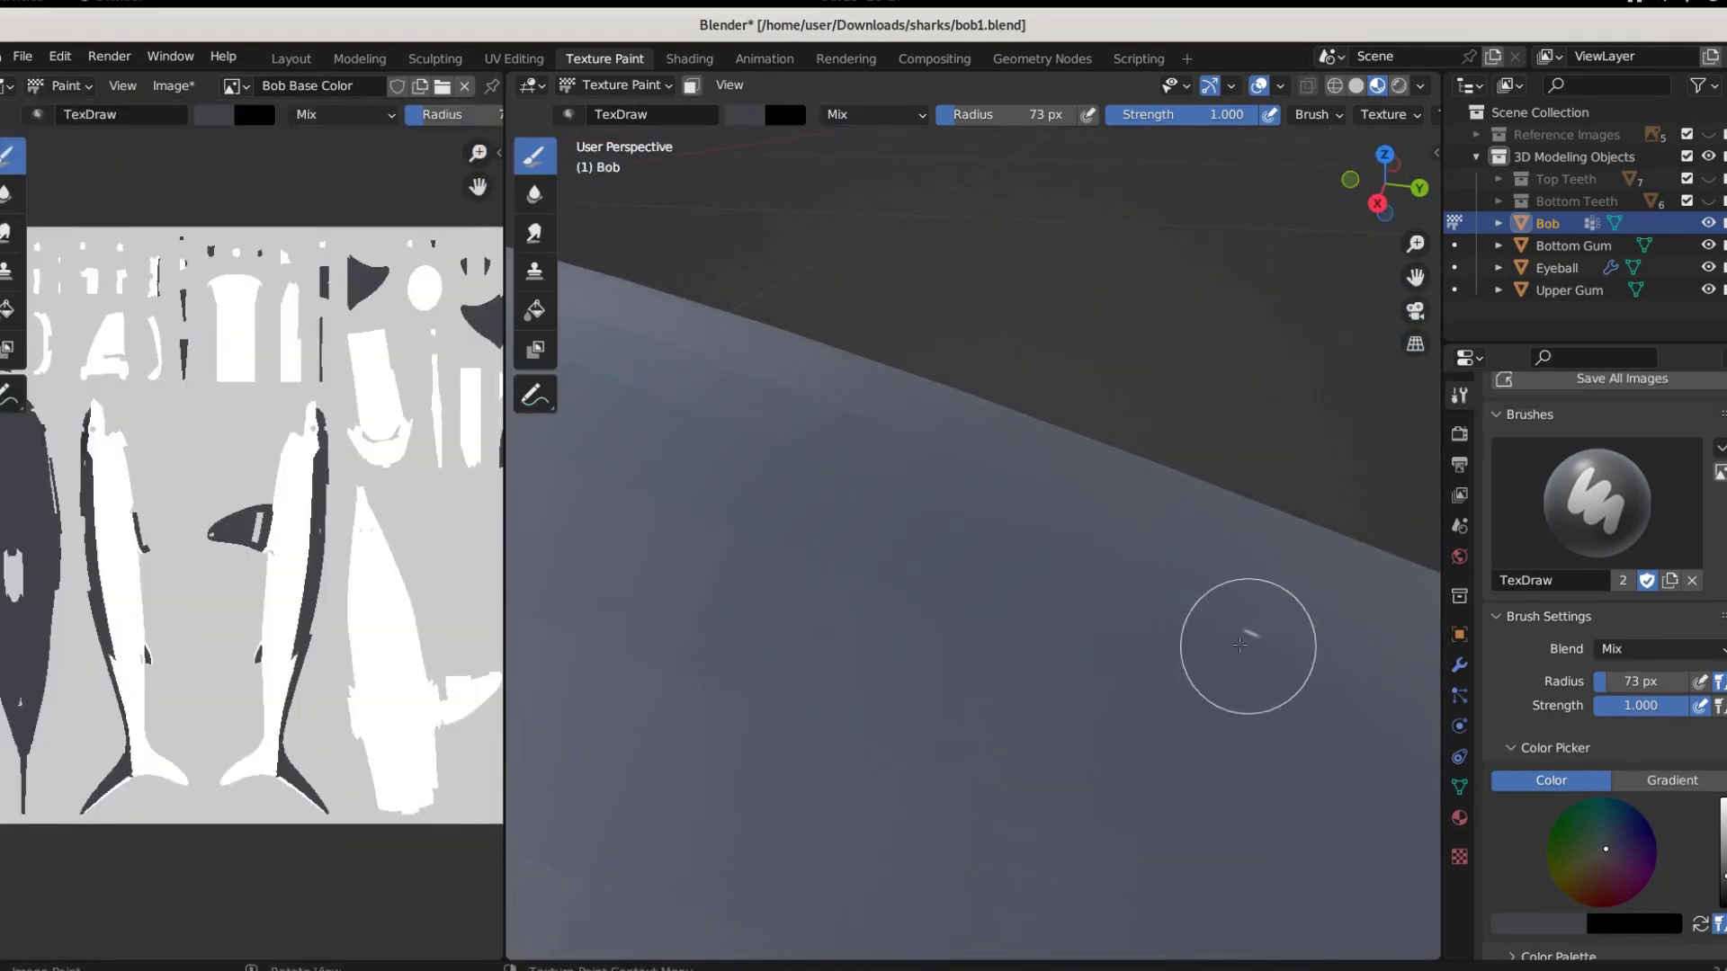
middle_drag(1272, 694, 1048, 663)
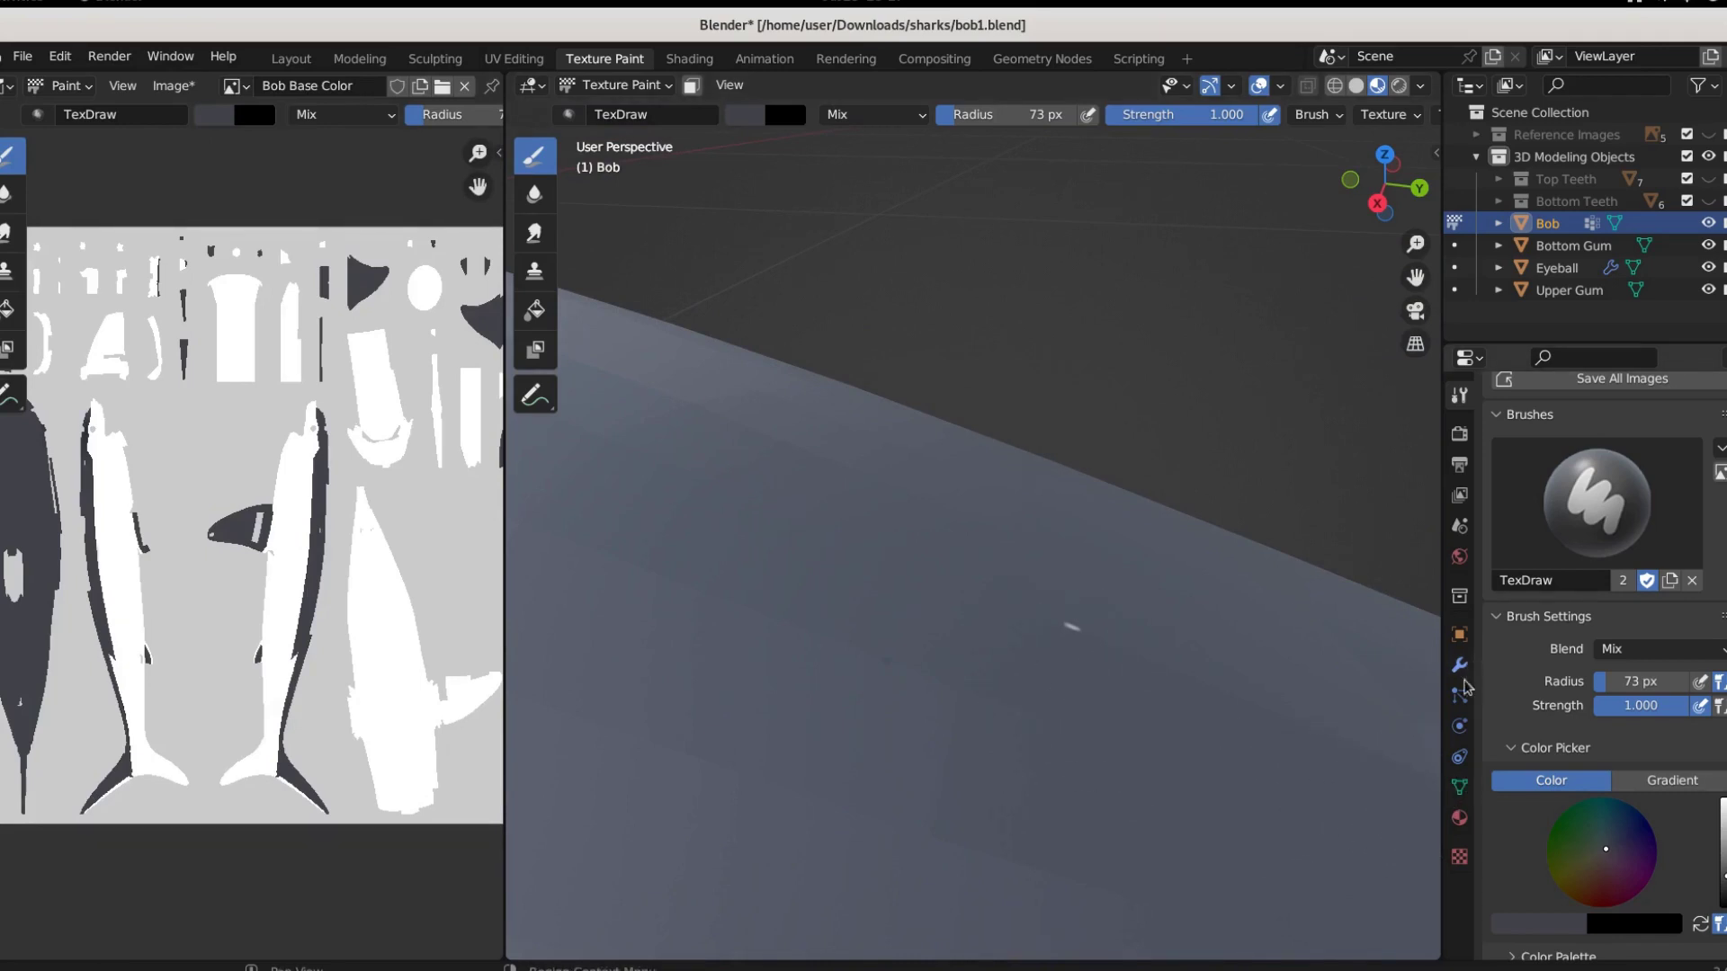
scroll(1540, 674, down, 15)
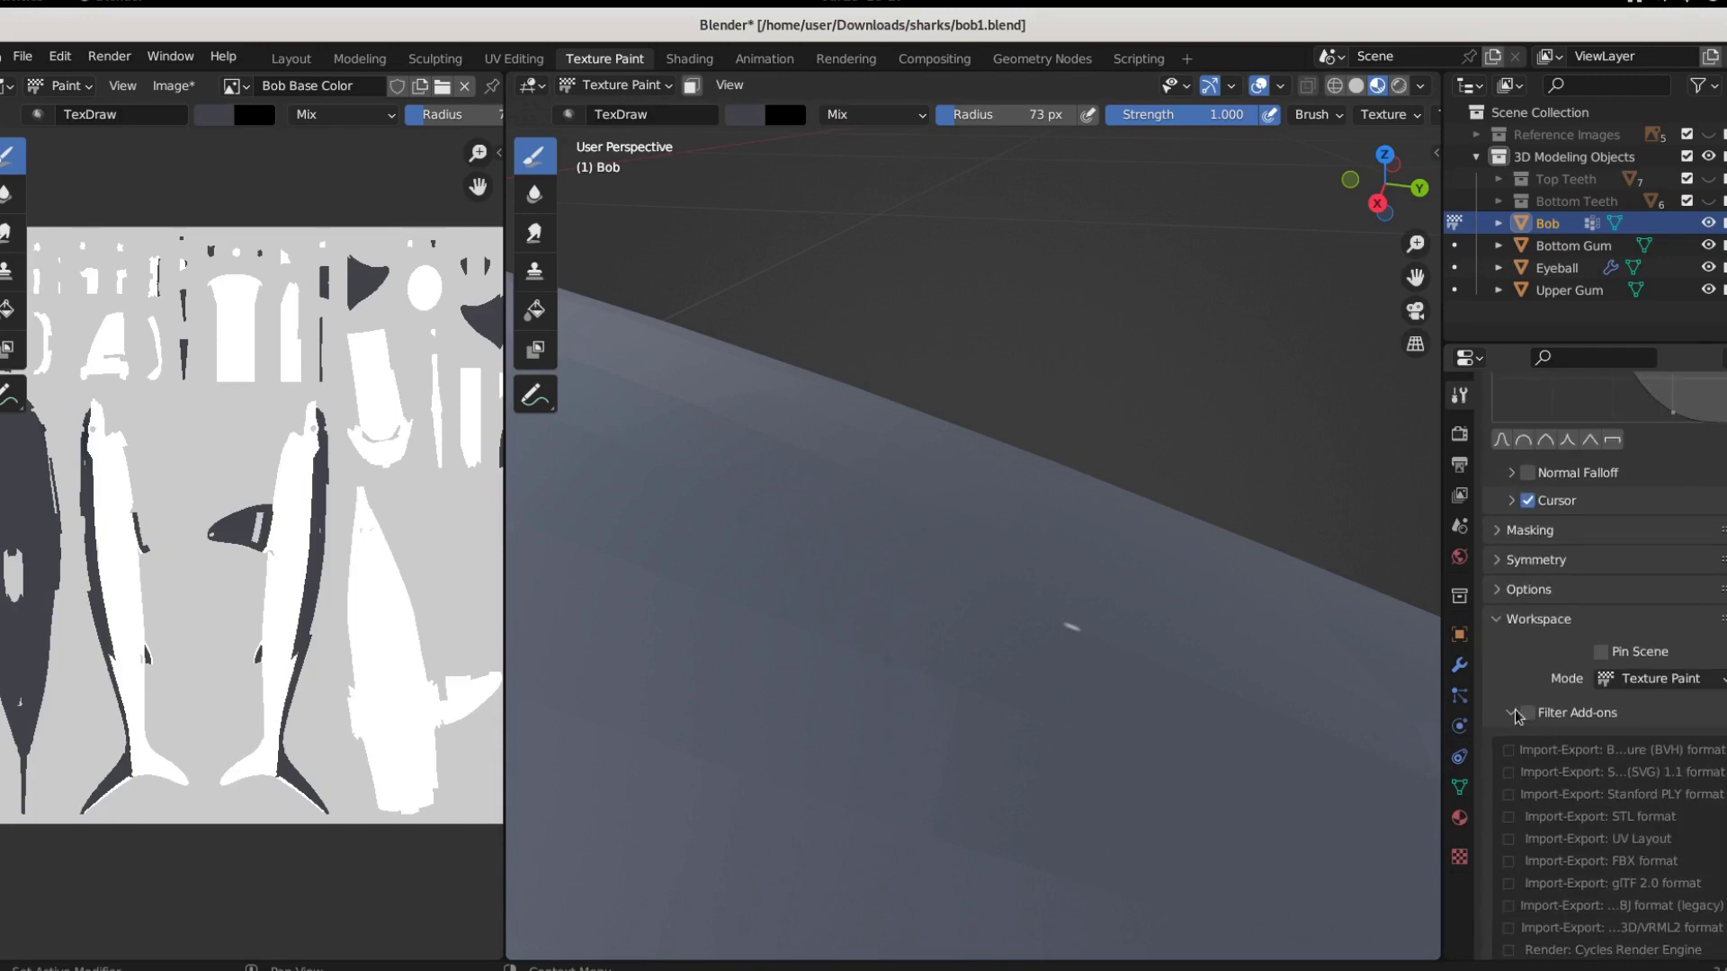
scroll(1505, 683, up, 8)
click(1499, 916)
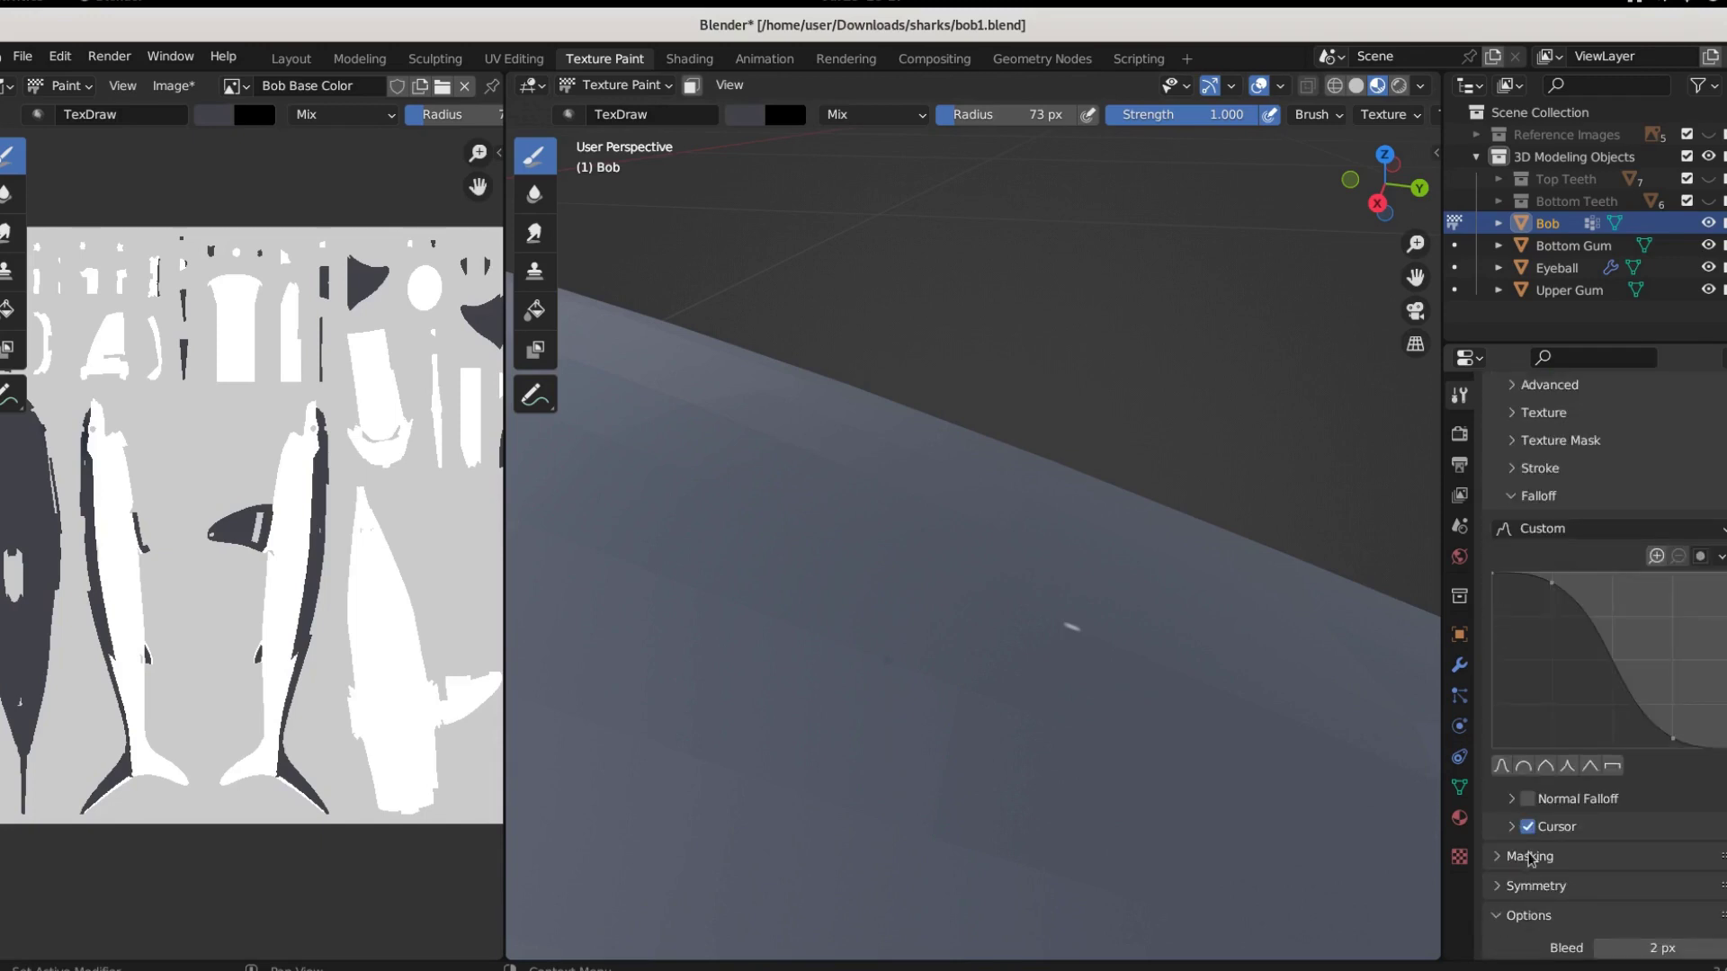
scroll(1529, 863, down, 4)
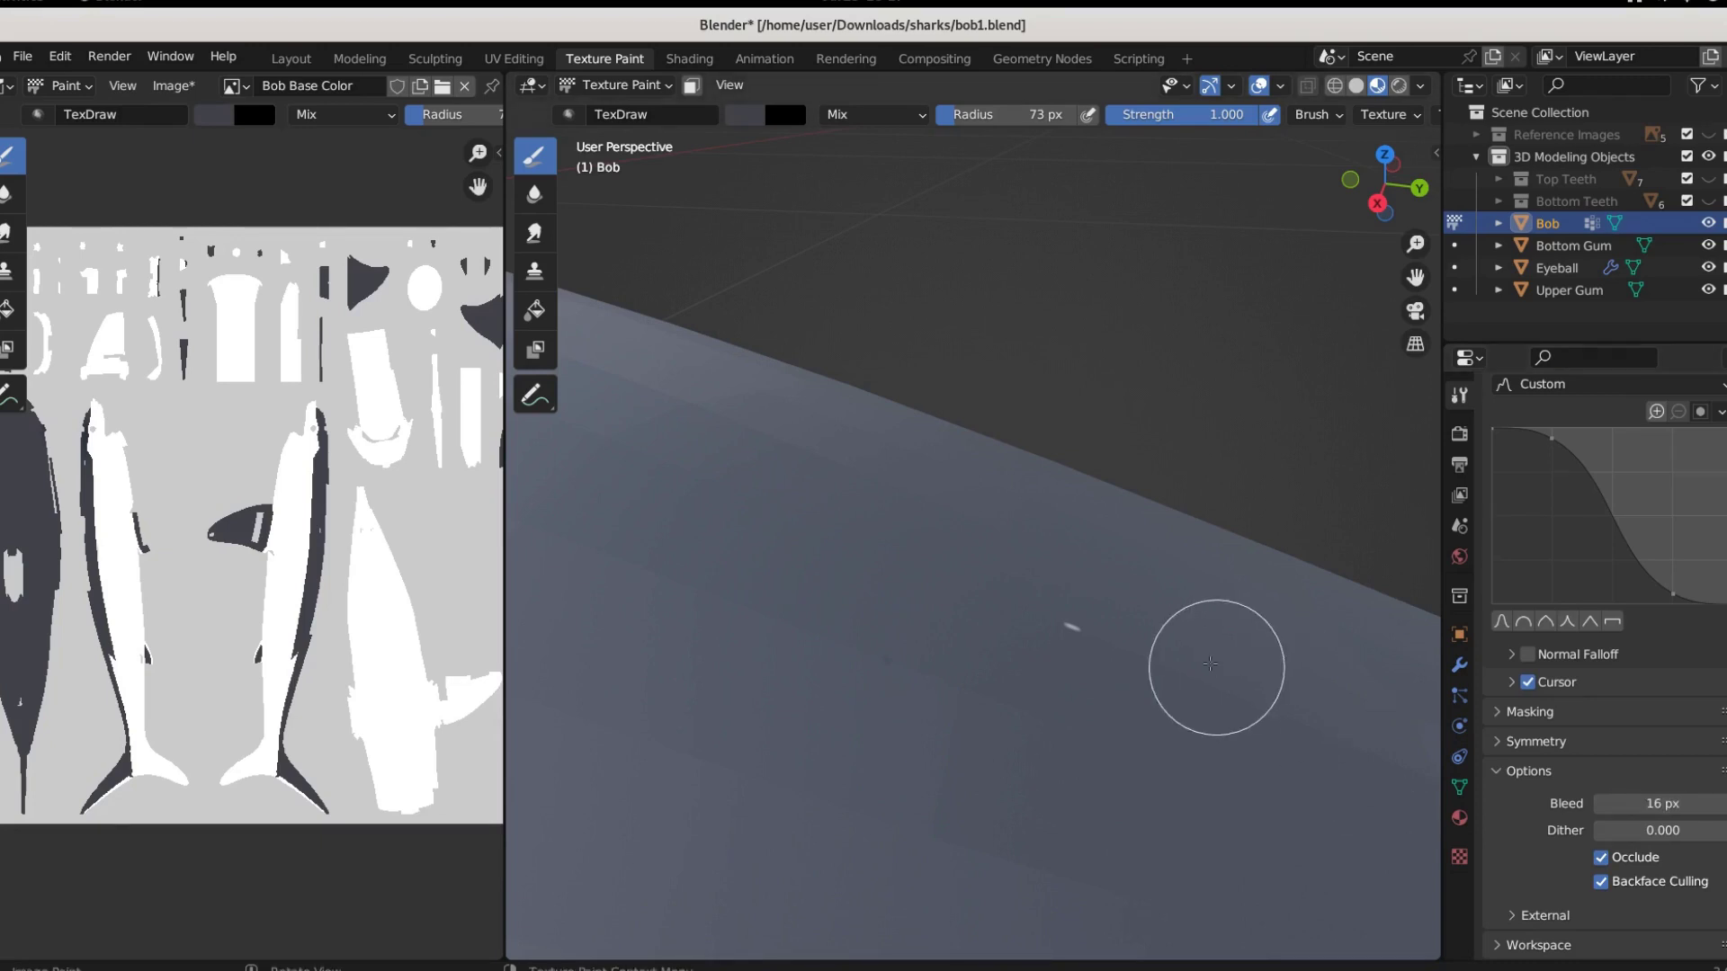
Paint the white belly, lower jaw and snout grey, then zoom in on the eye
scroll(1184, 752, down, 4)
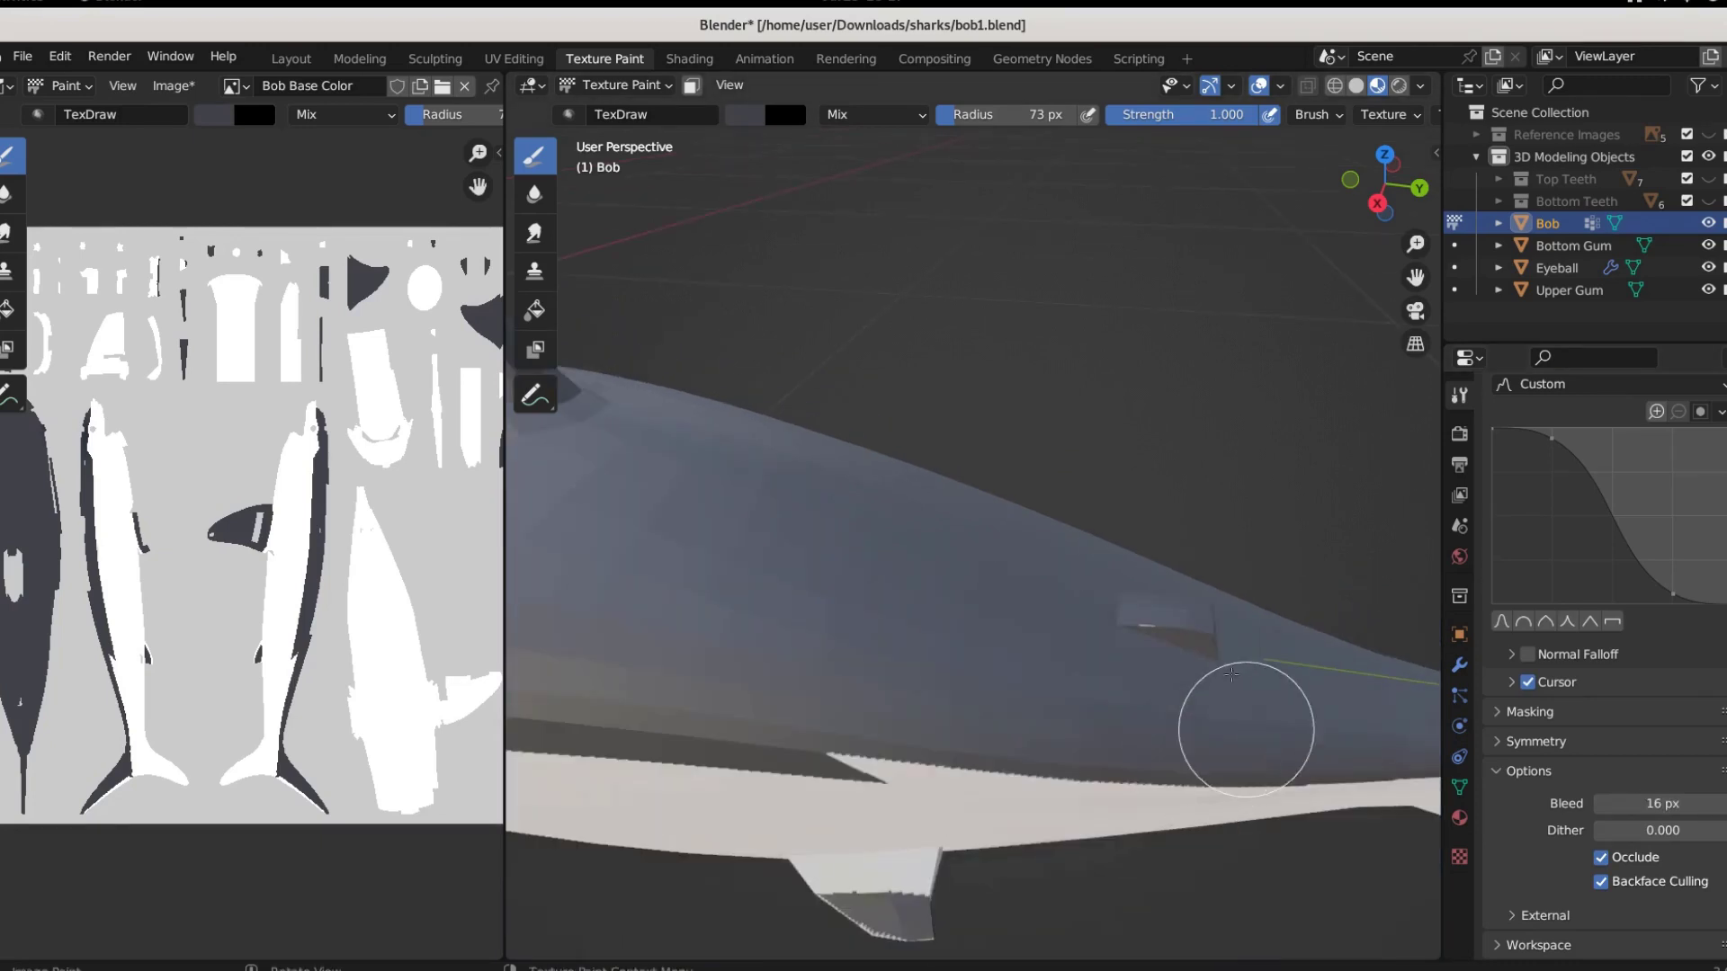
middle_drag(1153, 672, 1123, 462)
mouse_move(972, 611)
mouse_down()
mouse_move(759, 574)
mouse_move(839, 581)
mouse_move(788, 583)
mouse_move(837, 600)
mouse_move(743, 606)
mouse_move(916, 608)
mouse_move(774, 637)
mouse_up()
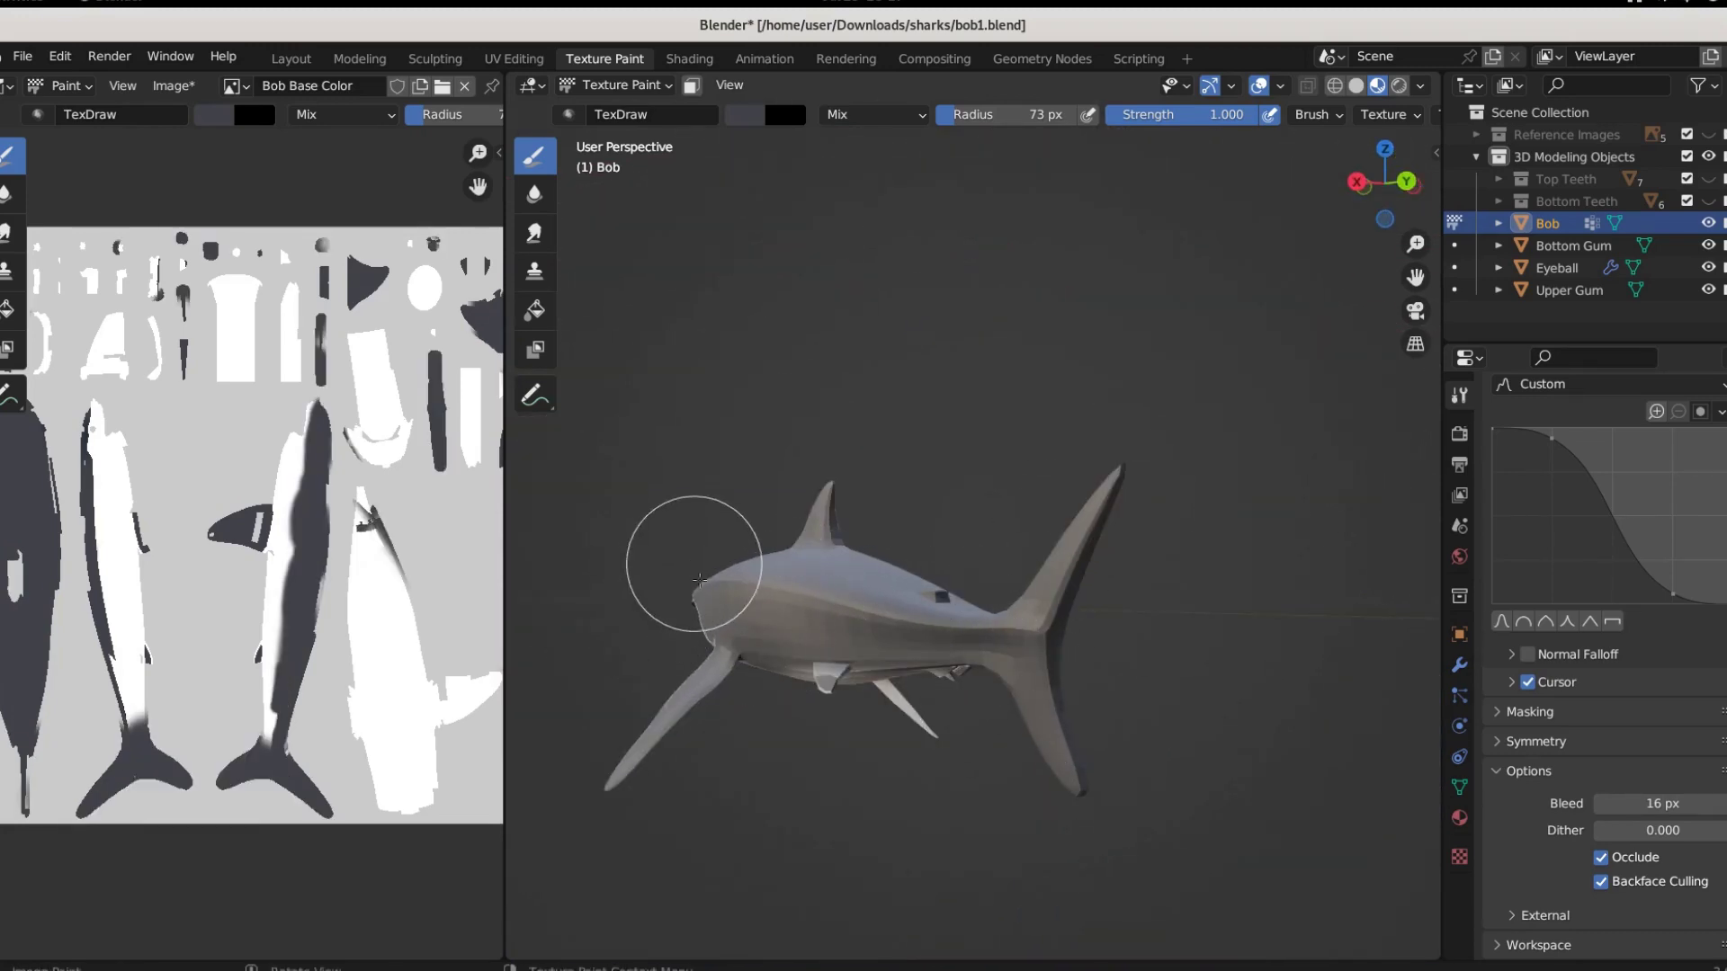
middle_drag(706, 575, 1282, 752)
scroll(1282, 752, up, 5)
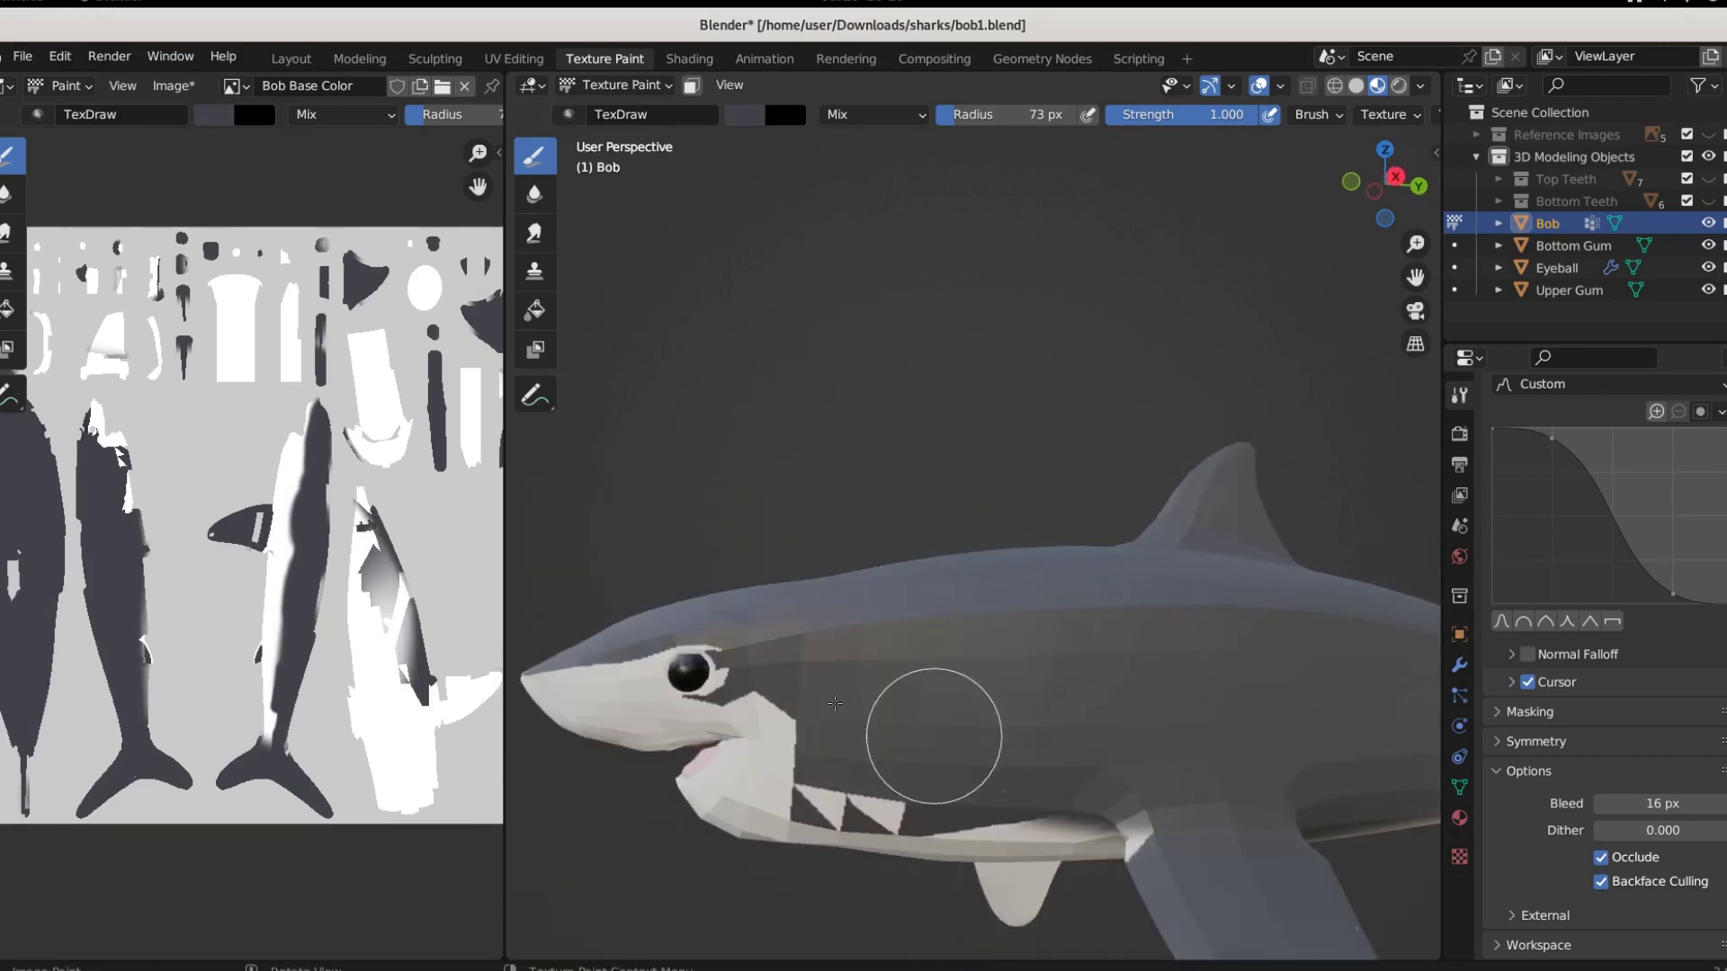
mouse_move(929, 716)
mouse_down()
mouse_move(760, 713)
mouse_move(797, 759)
mouse_move(689, 710)
mouse_move(675, 662)
mouse_move(521, 674)
mouse_move(605, 663)
mouse_move(903, 723)
mouse_up()
middle_drag(904, 724, 1163, 597)
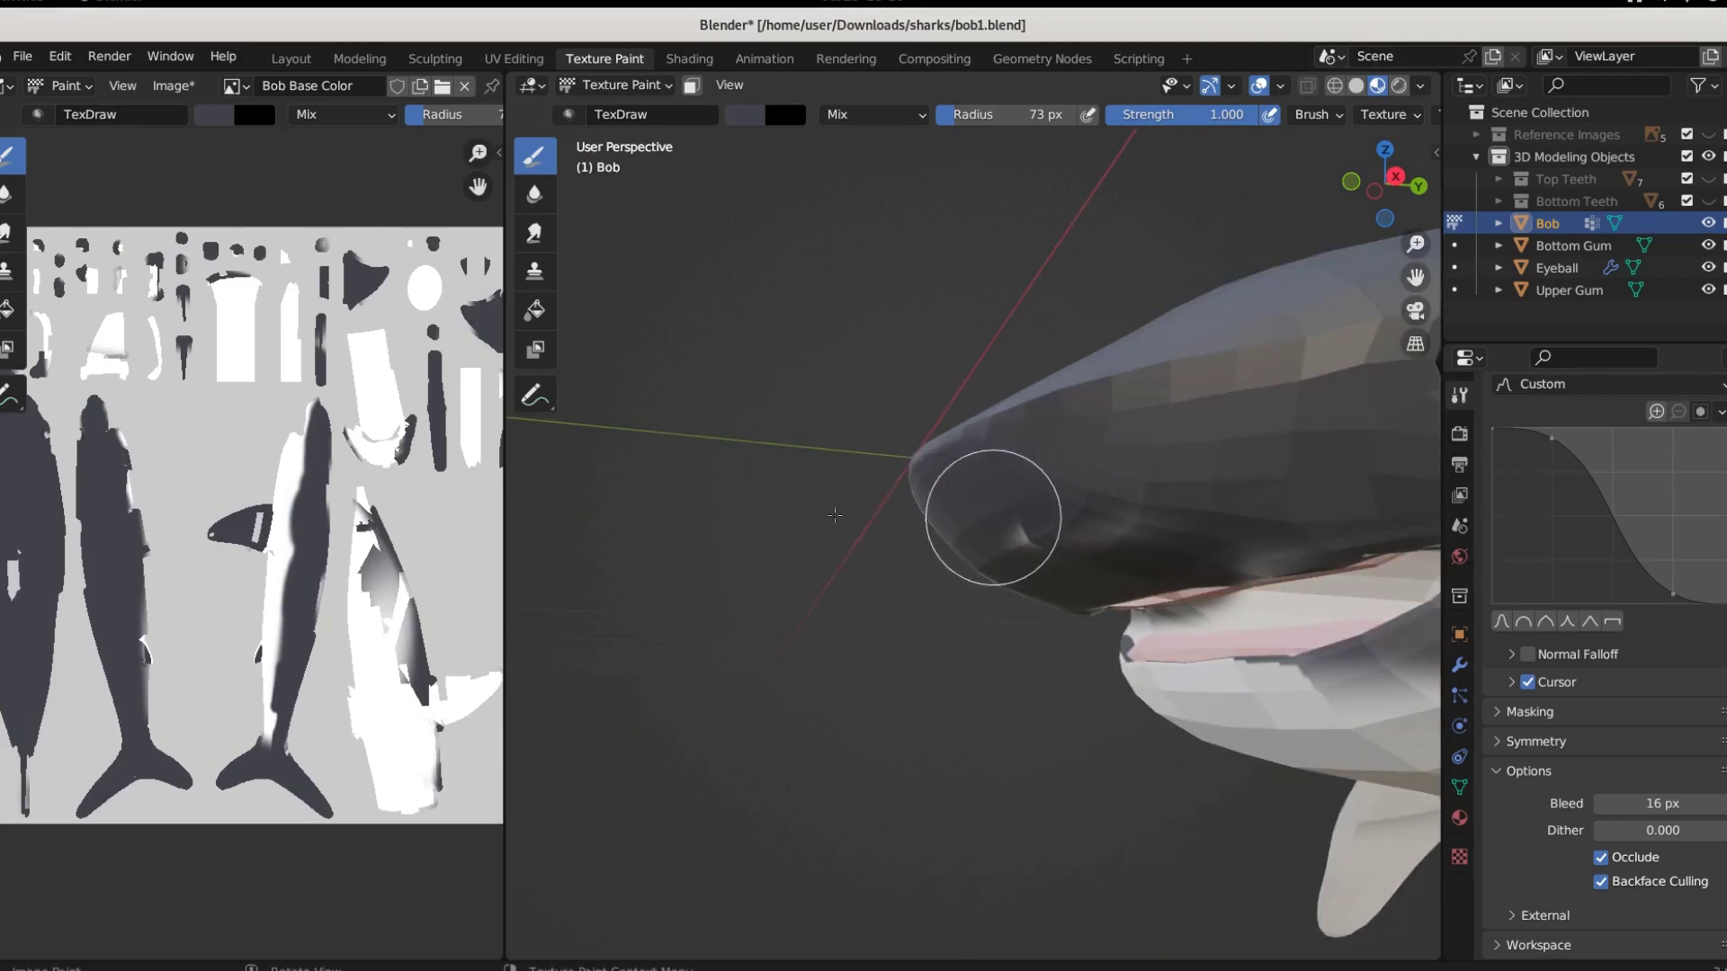
mouse_move(1145, 494)
middle_down()
mouse_move(639, 628)
mouse_move(933, 654)
mouse_move(944, 732)
middle_up()
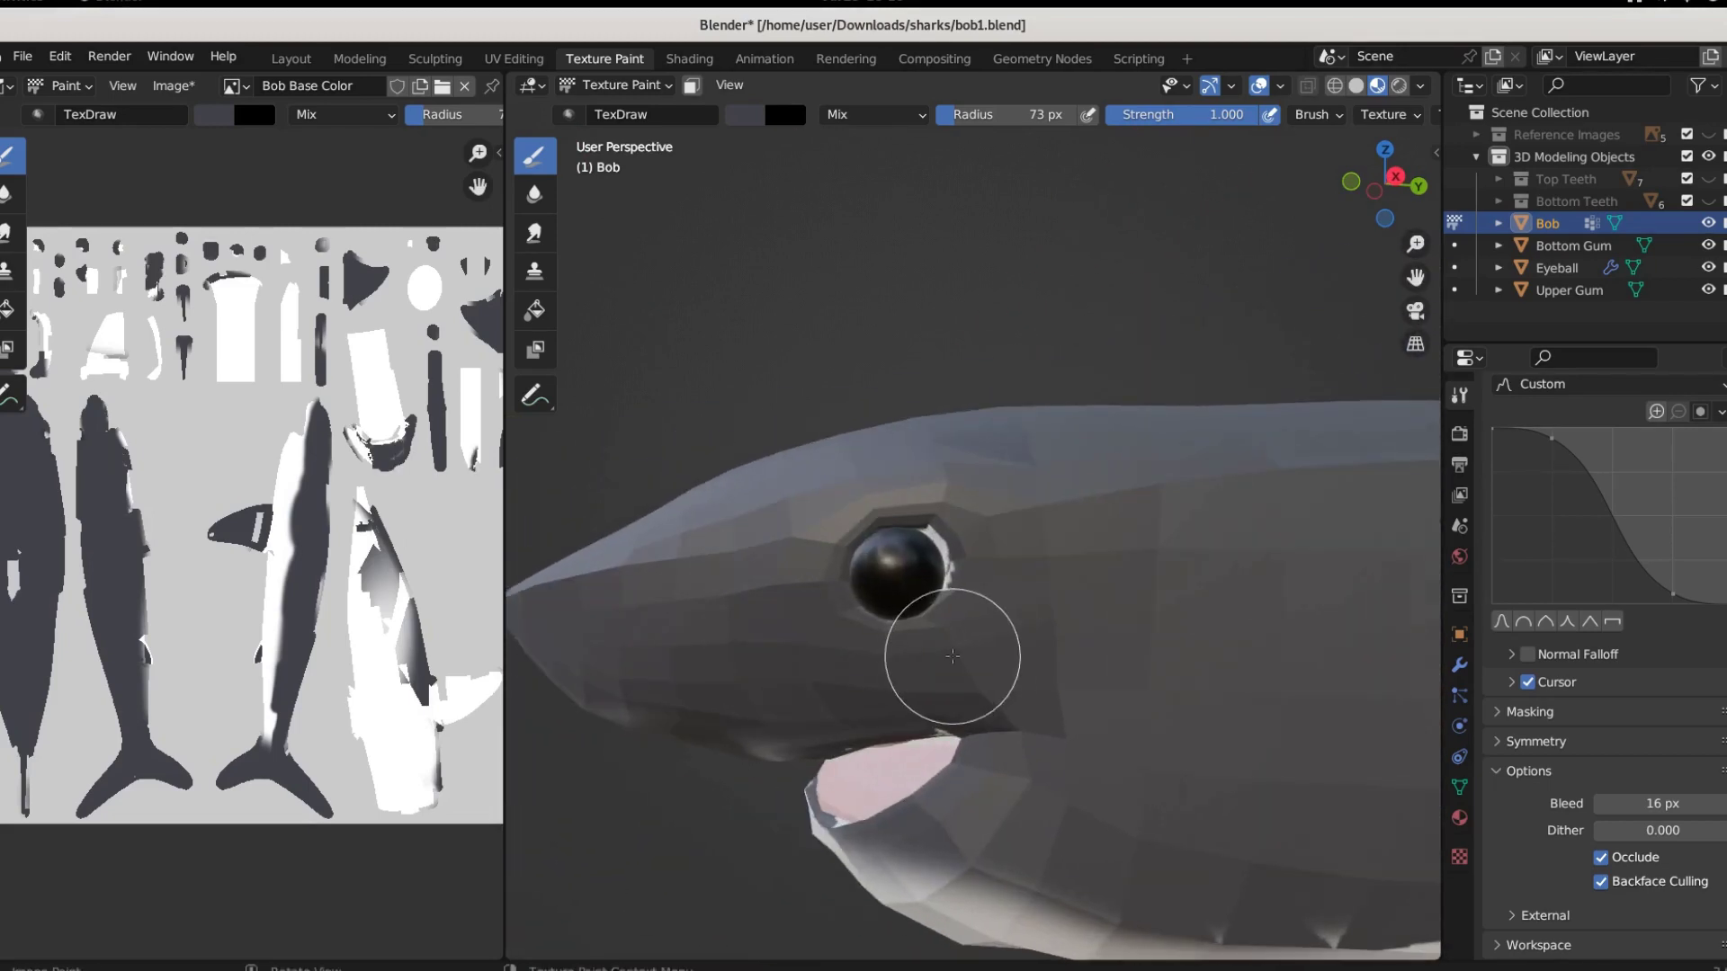
middle_drag(867, 570, 946, 608)
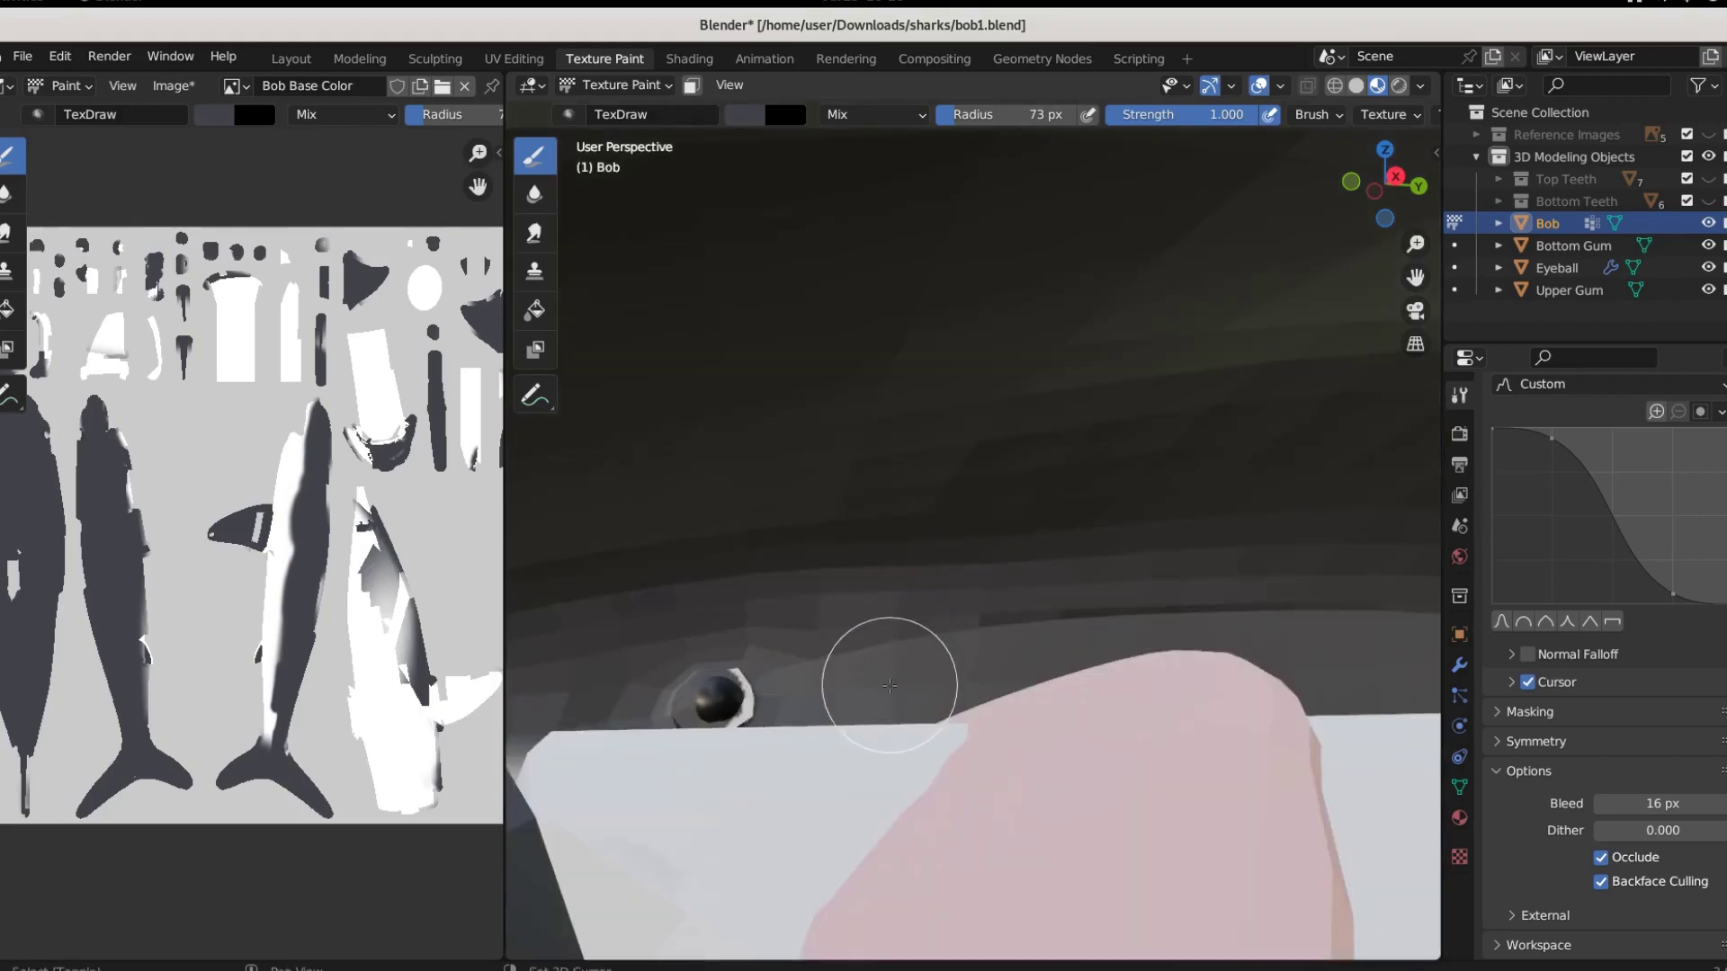
middle_drag(882, 674, 882, 693)
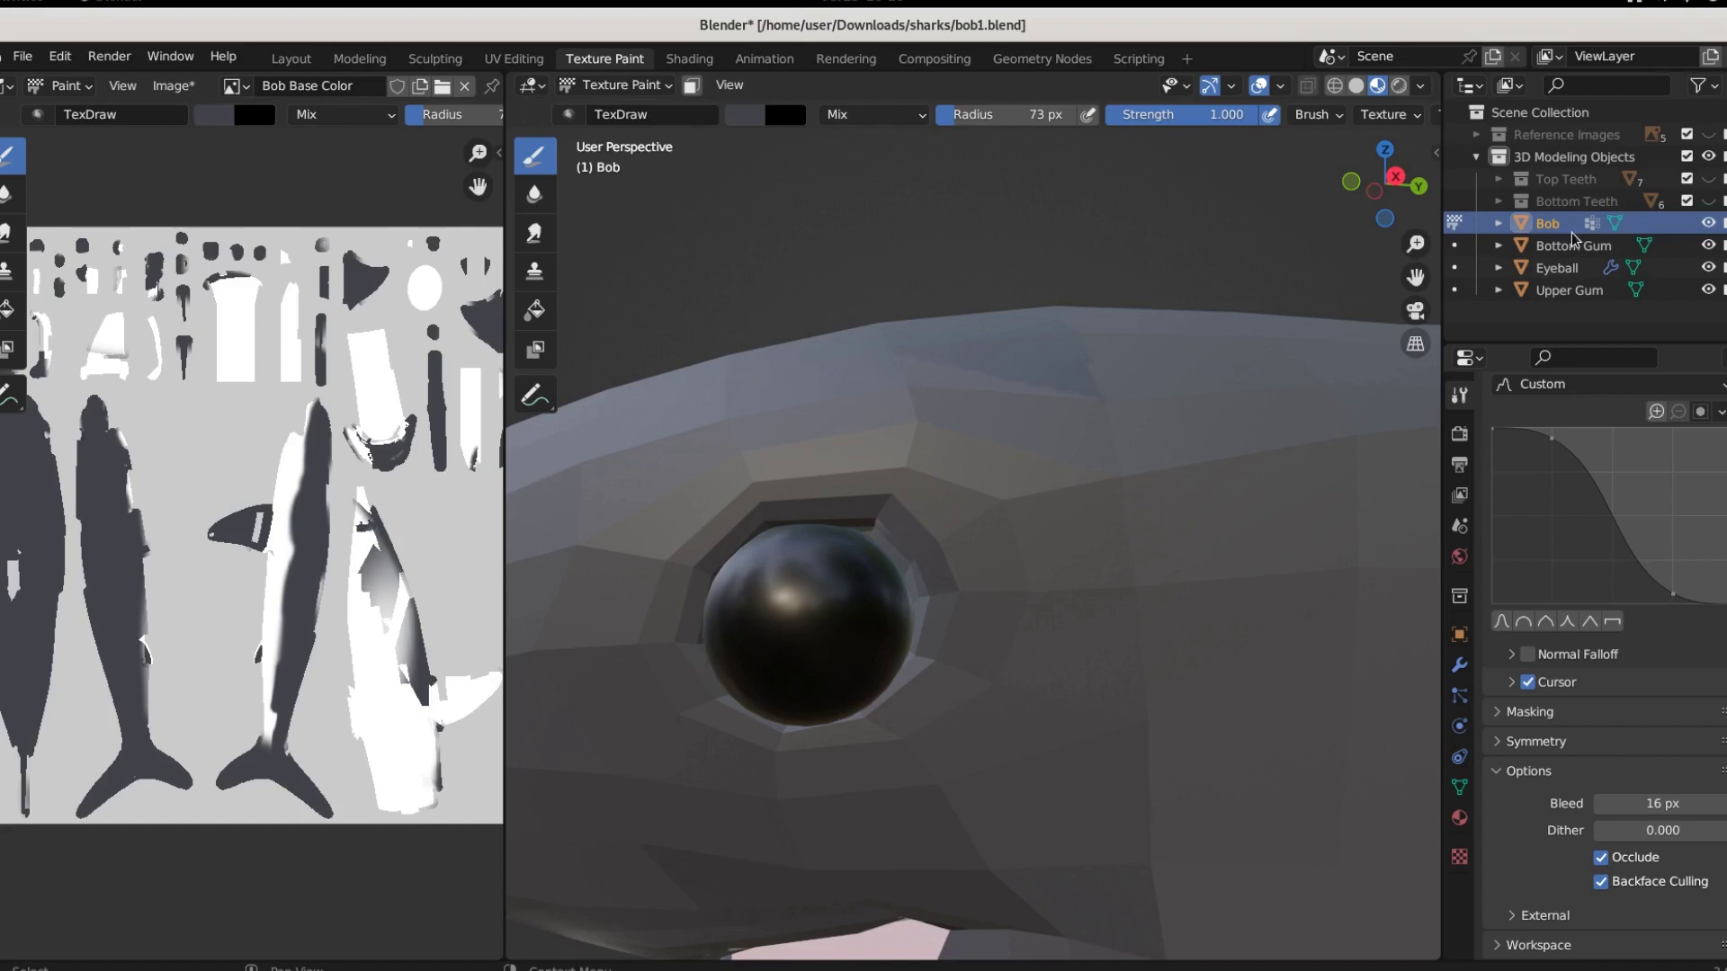
Hide the Eyeball object and paint black strokes along the snout around the eye socket
click(1708, 267)
scroll(1292, 605, down, 8)
scroll(1144, 627, up, 6)
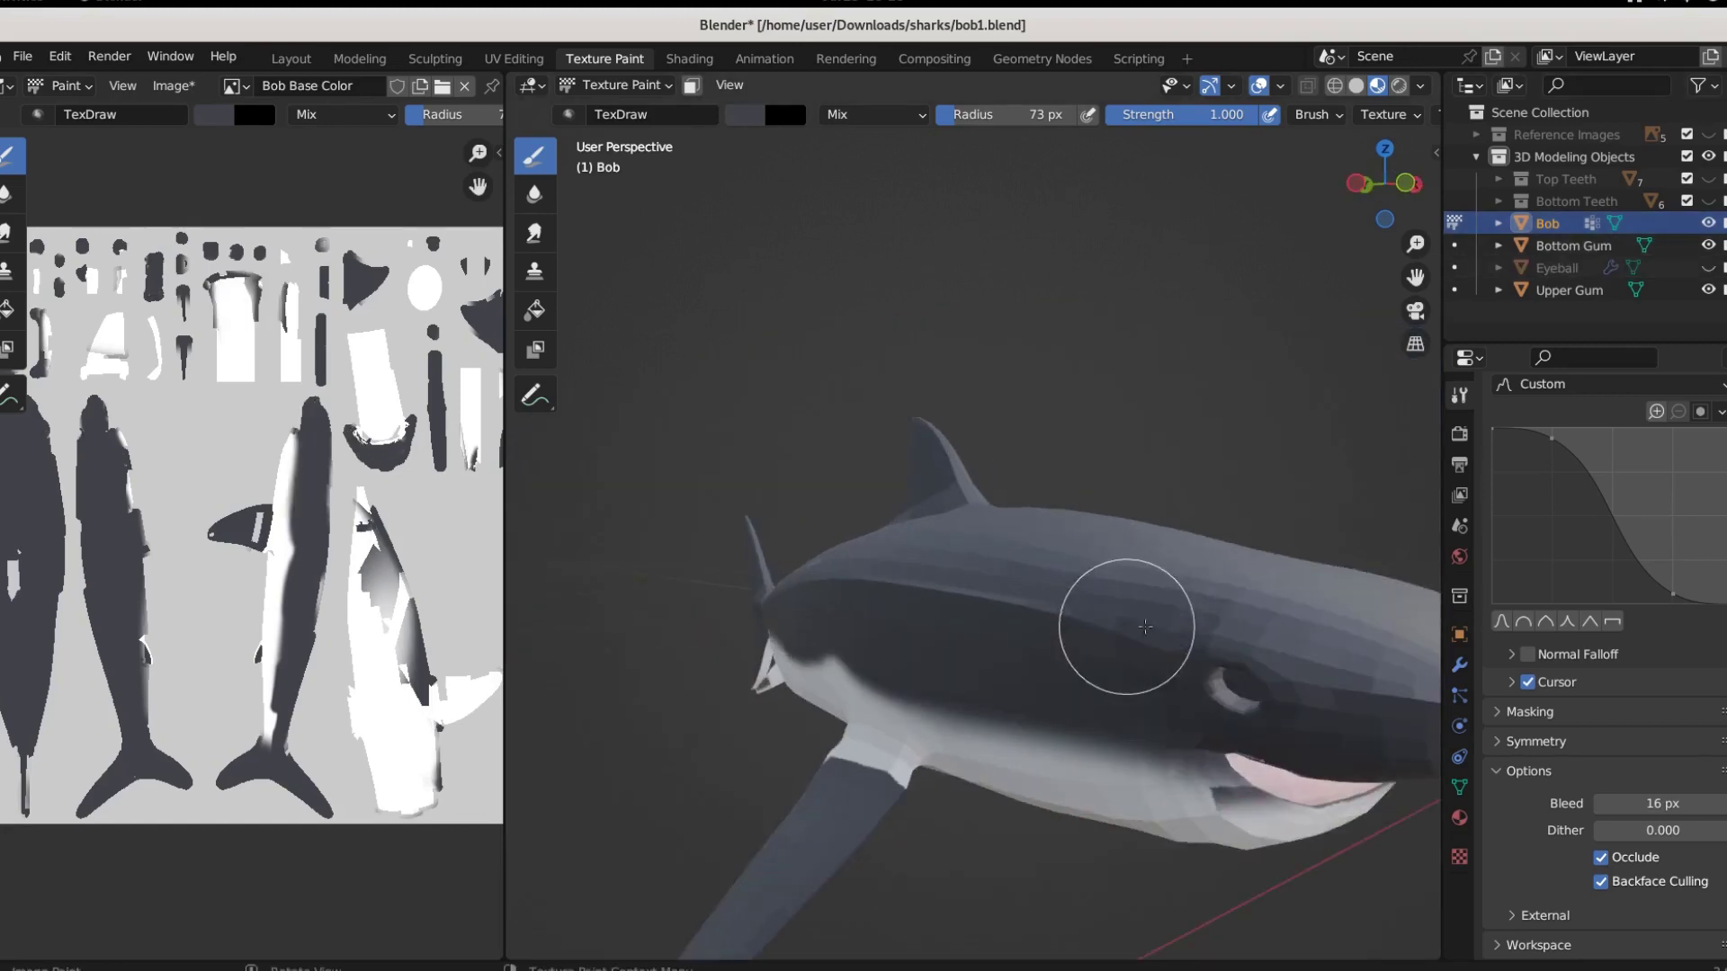
middle_drag(1145, 627, 1091, 629)
scroll(948, 609, up, 3)
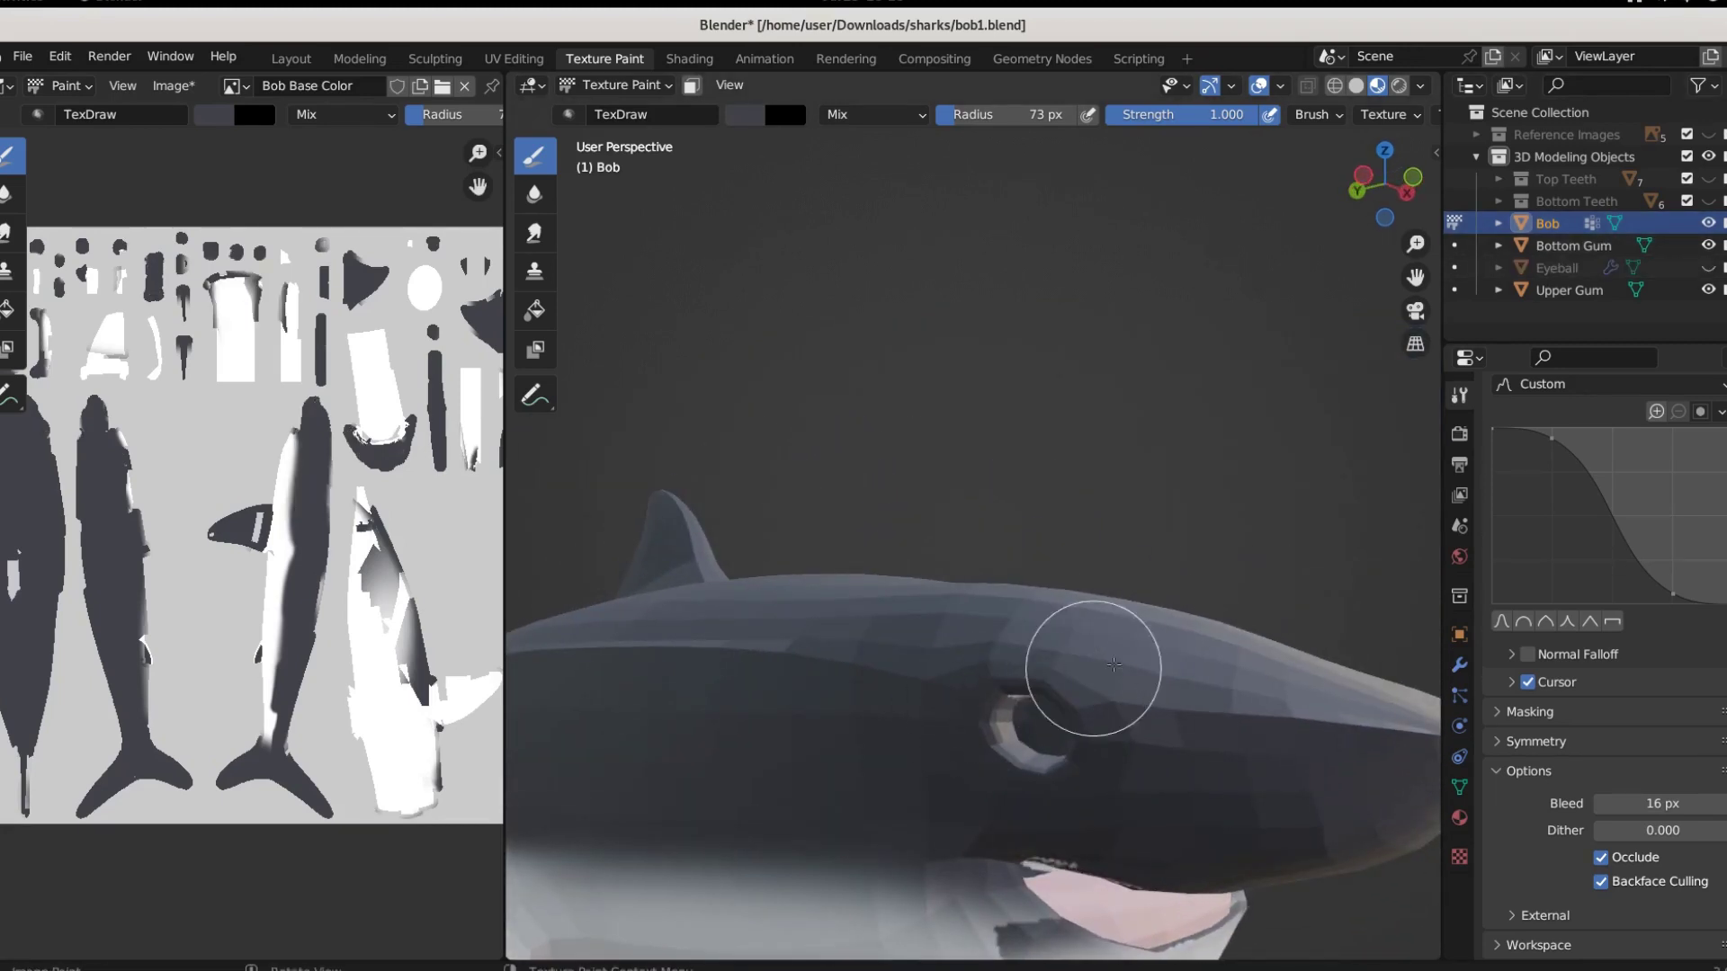
middle_drag(1060, 732, 1016, 756)
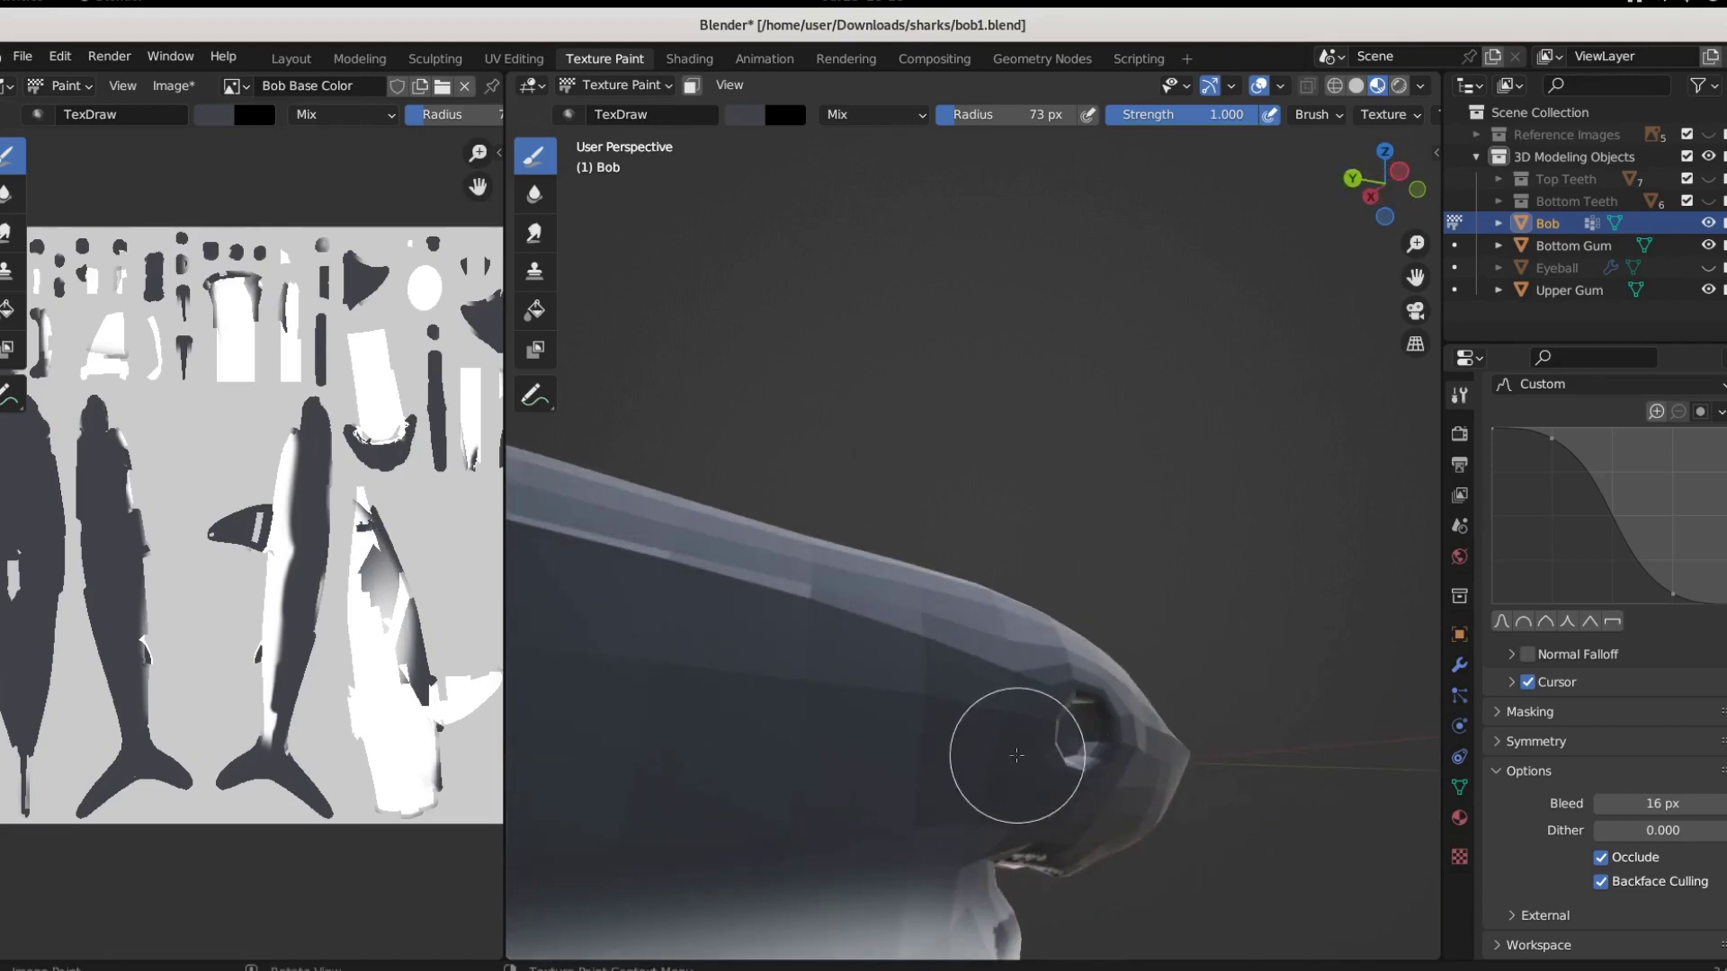
mouse_move(1016, 756)
mouse_down()
mouse_move(1105, 695)
mouse_move(1063, 720)
mouse_move(1118, 713)
mouse_up()
mouse_move(1118, 714)
middle_down()
mouse_move(1009, 520)
mouse_move(1202, 597)
mouse_move(1157, 617)
mouse_move(1196, 686)
mouse_move(1218, 663)
mouse_move(1143, 659)
mouse_move(1088, 604)
middle_up()
scroll(1009, 520, up, 5)
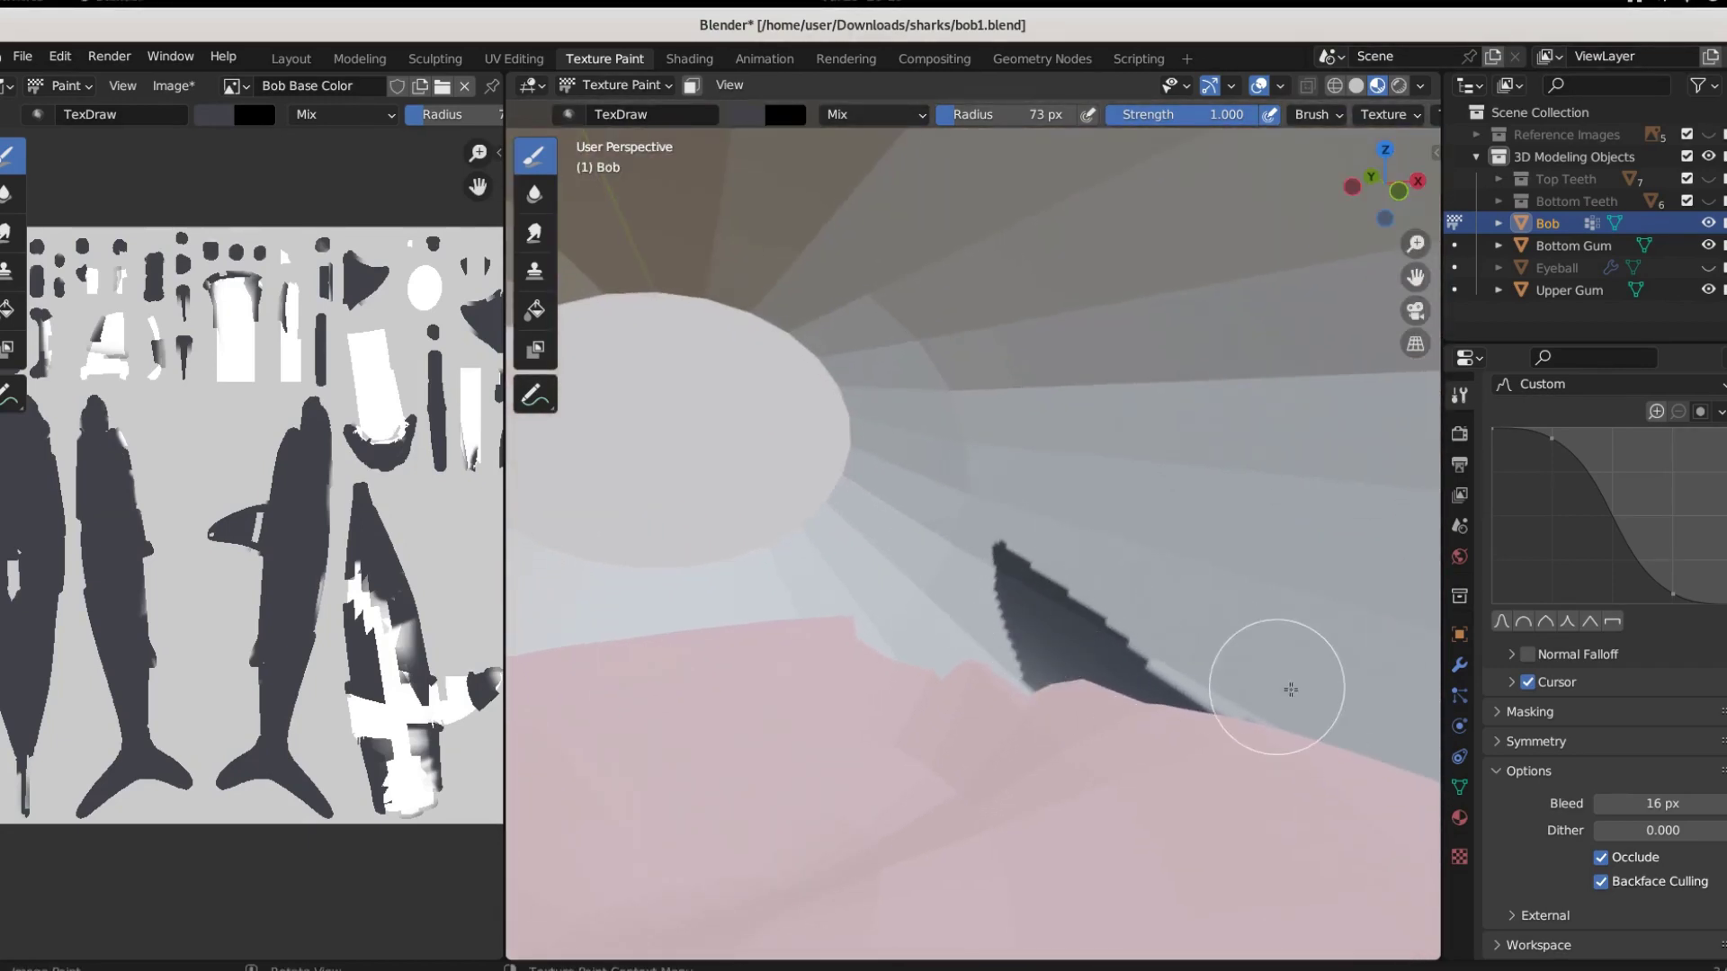
Sample light grey from the model, paint over the dark tooth and undo the smudges
scroll(1510, 876, up, 15)
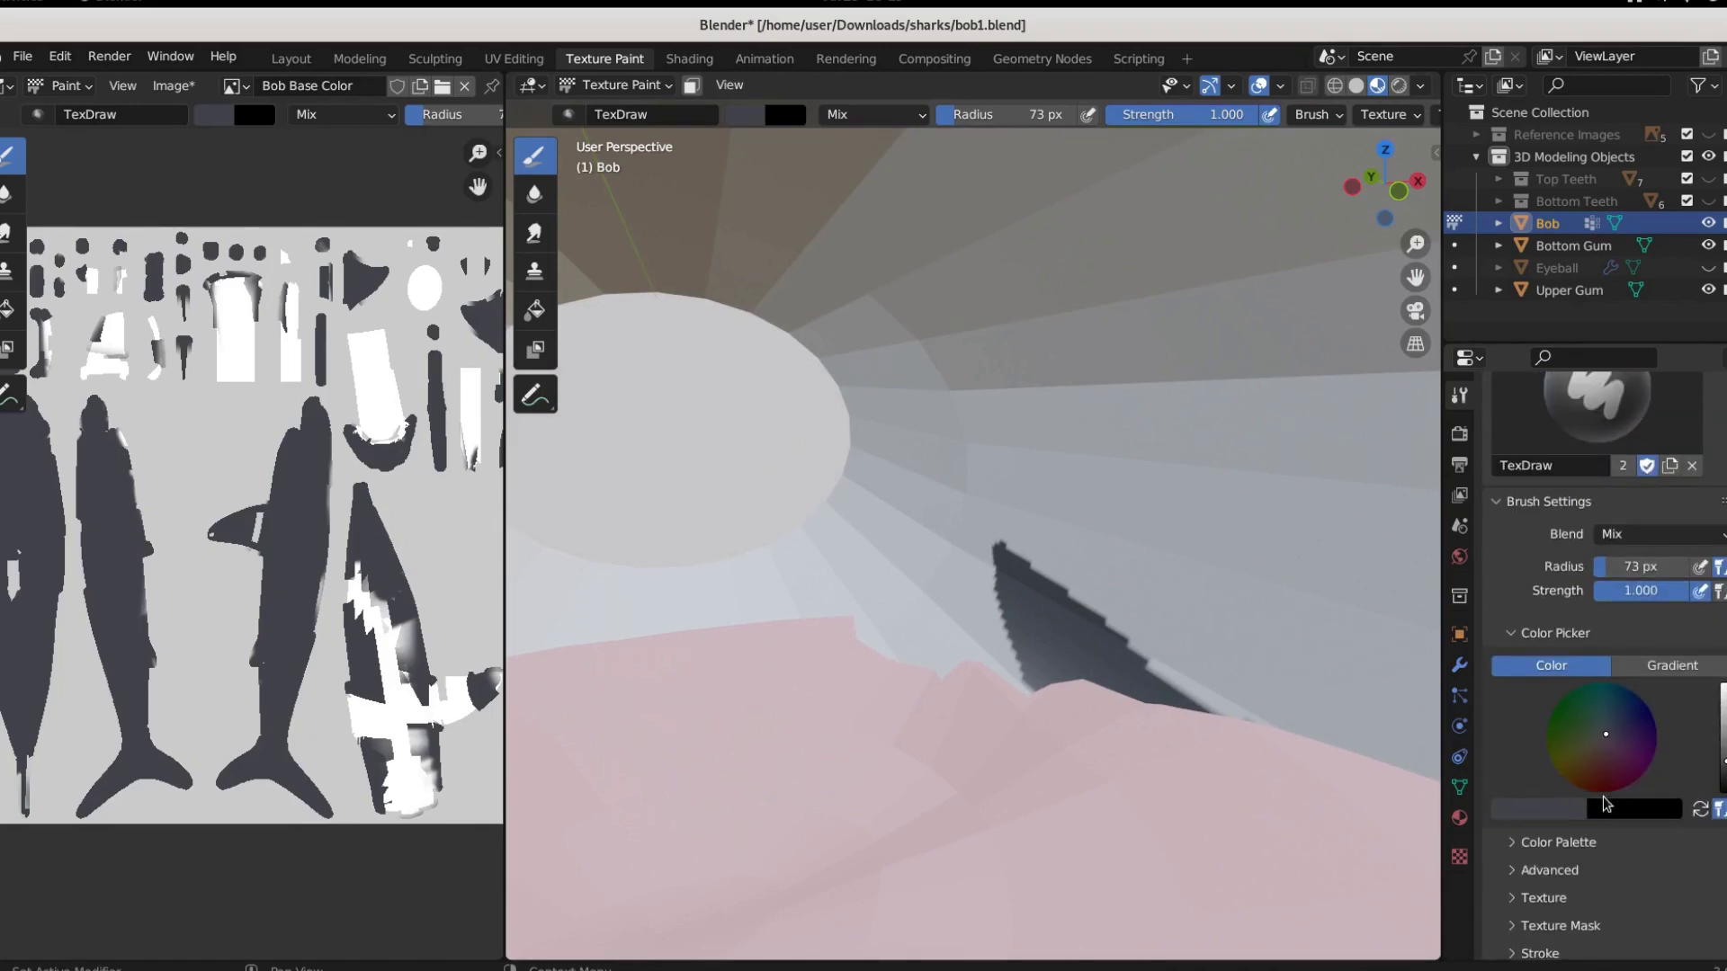
click(1559, 819)
click(1570, 754)
click(739, 467)
mouse_move(1034, 597)
mouse_down()
mouse_move(974, 531)
mouse_move(1108, 703)
mouse_move(1248, 679)
mouse_move(1056, 588)
mouse_move(1079, 626)
mouse_move(994, 683)
mouse_move(1080, 562)
mouse_move(926, 583)
mouse_move(814, 564)
mouse_move(839, 440)
mouse_move(695, 375)
mouse_move(661, 317)
mouse_move(890, 221)
mouse_move(856, 600)
mouse_up()
key(ctrl+z)
key(ctrl+z)
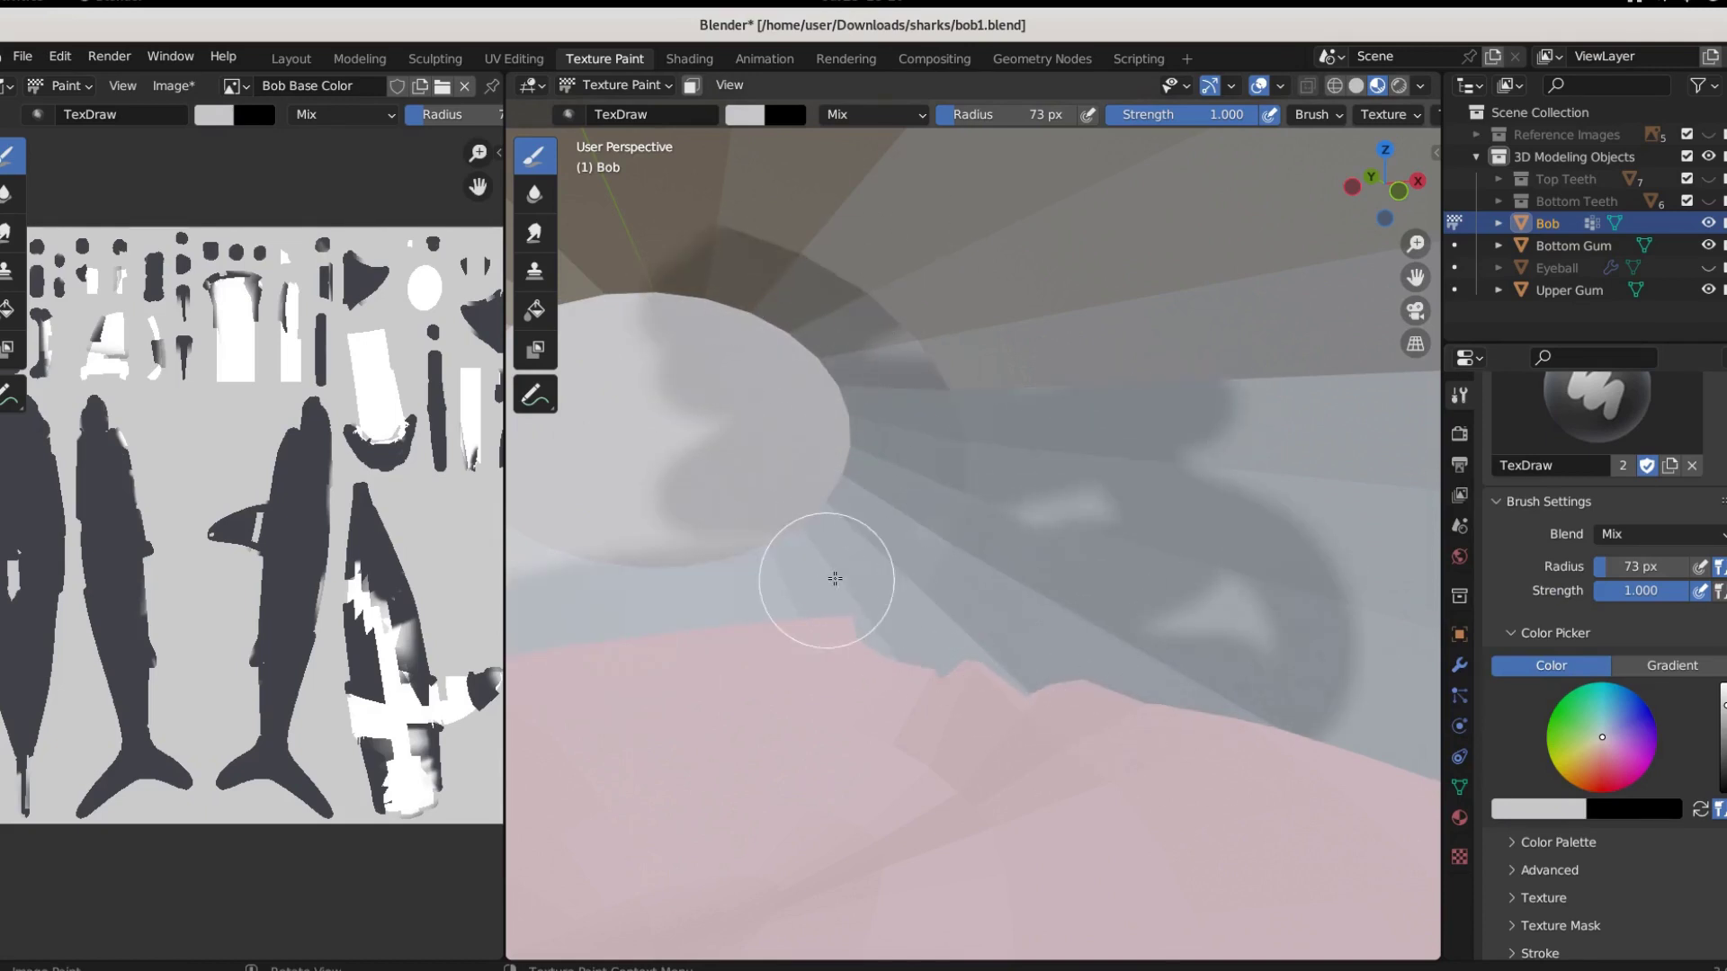
drag(1363, 604, 1356, 375)
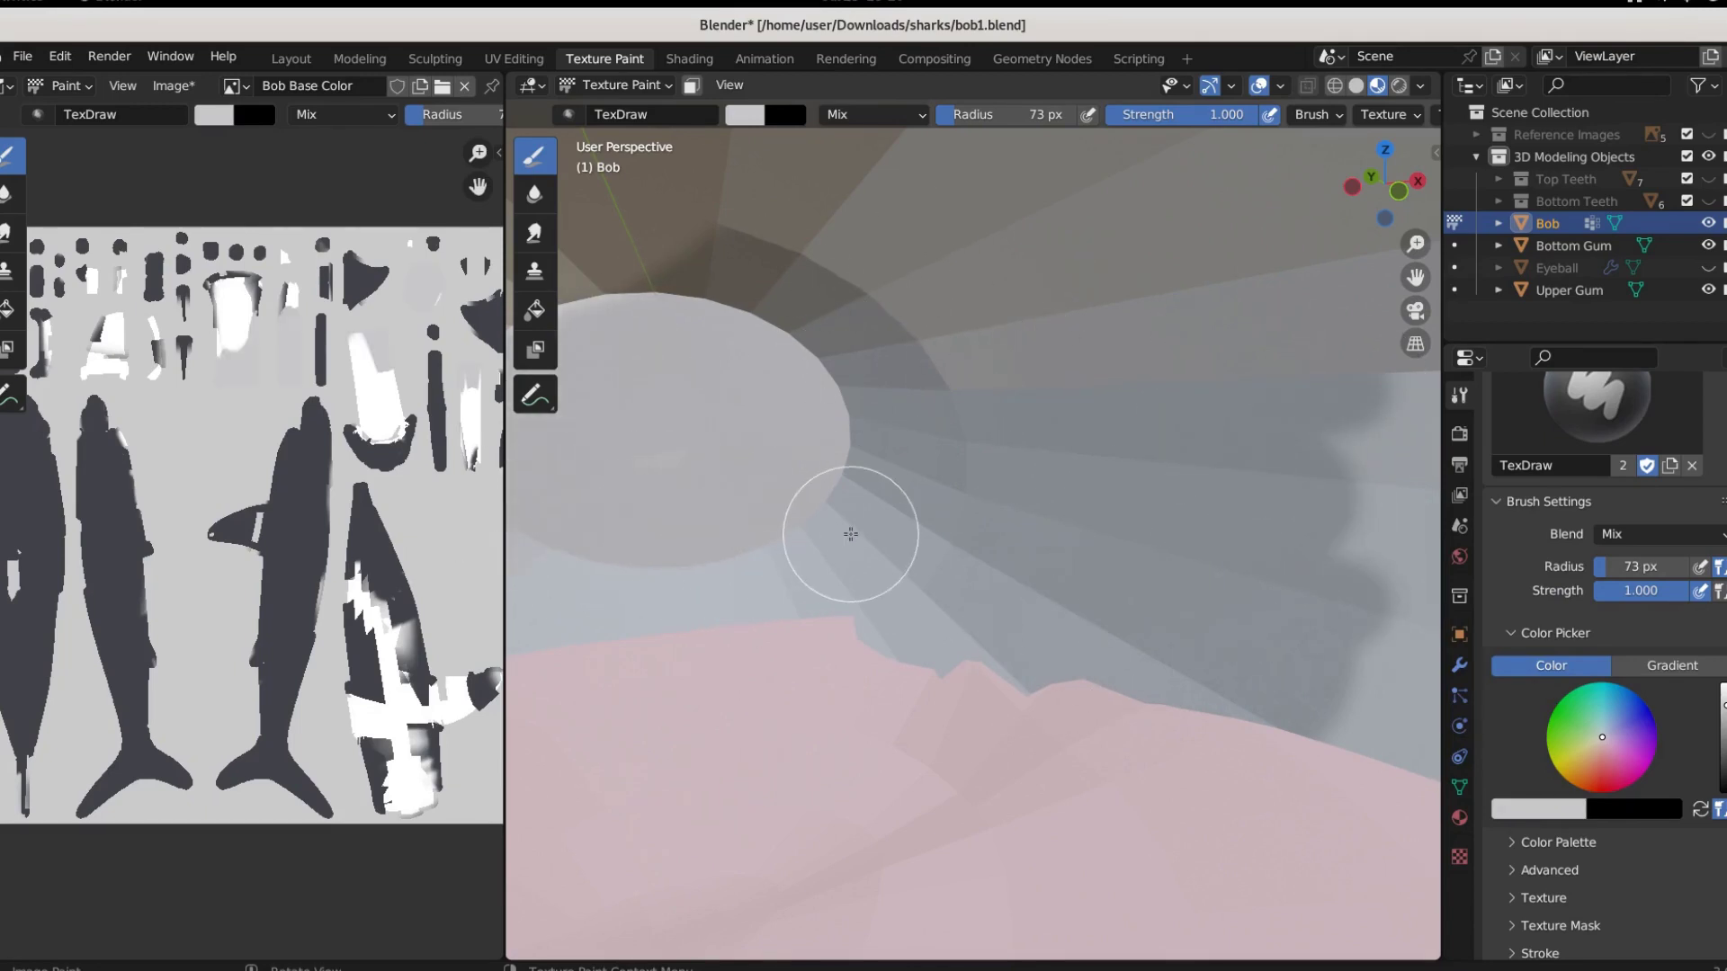
Orbit around the mouth interior, then switch to front orthographic view
mouse_move(848, 521)
middle_down()
mouse_move(1103, 521)
mouse_move(1037, 558)
middle_up()
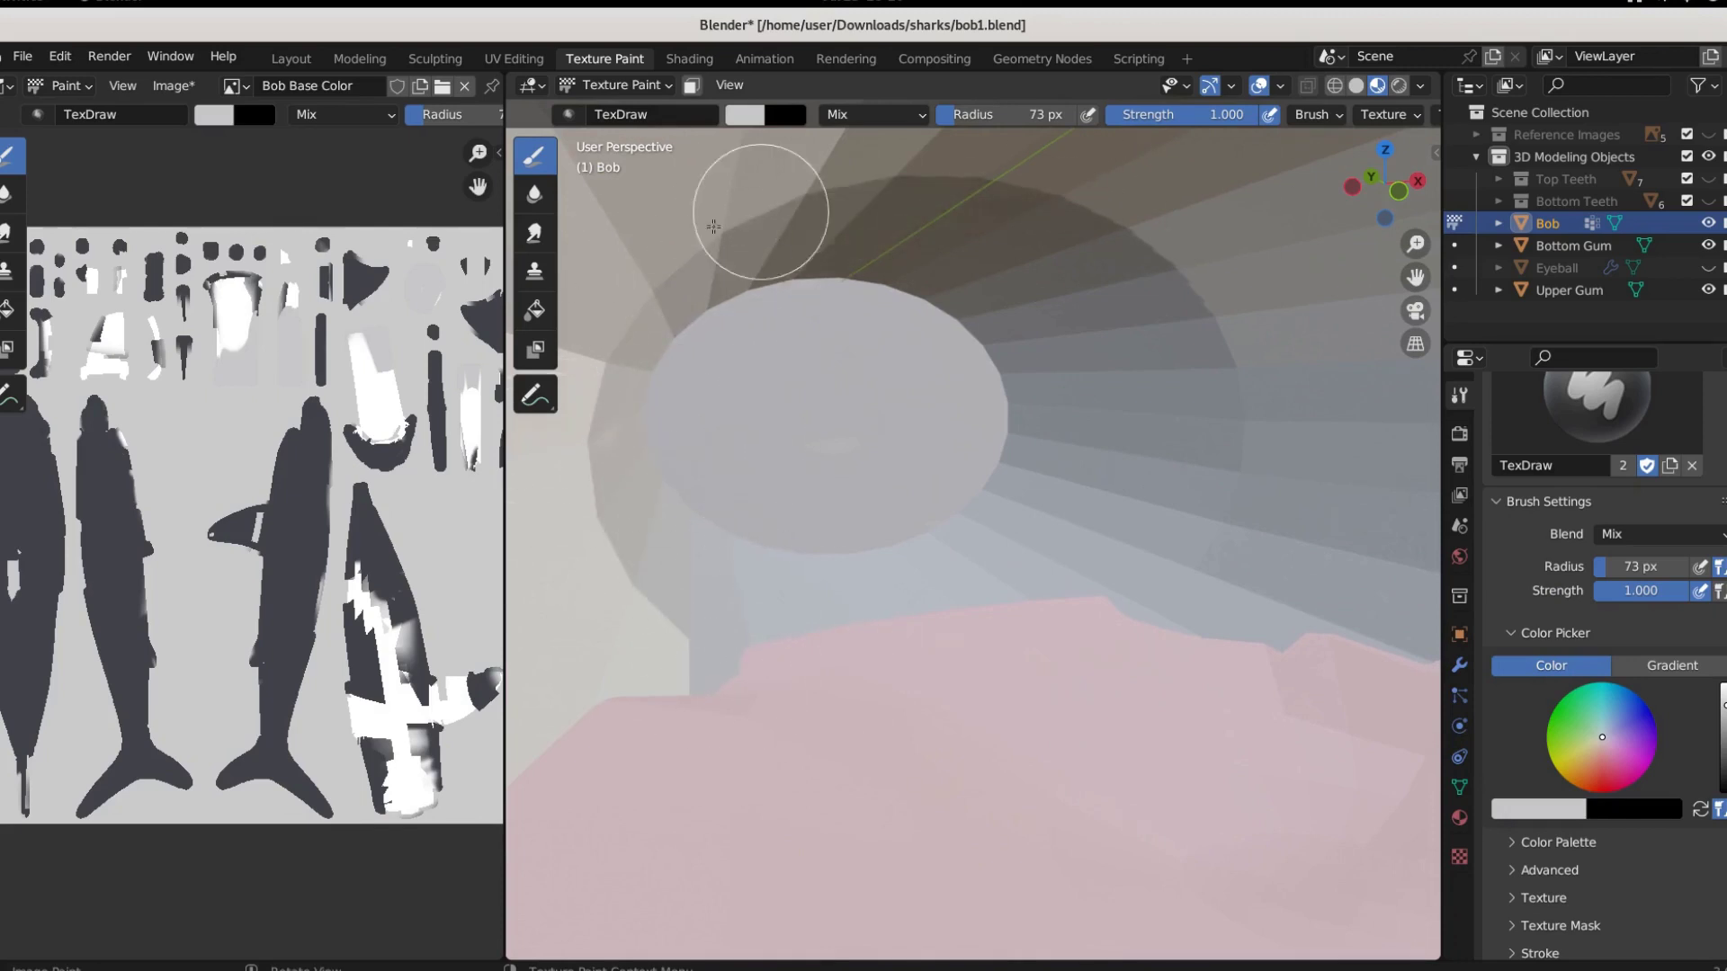
mouse_move(1007, 532)
middle_down()
mouse_move(931, 562)
mouse_move(873, 540)
middle_up()
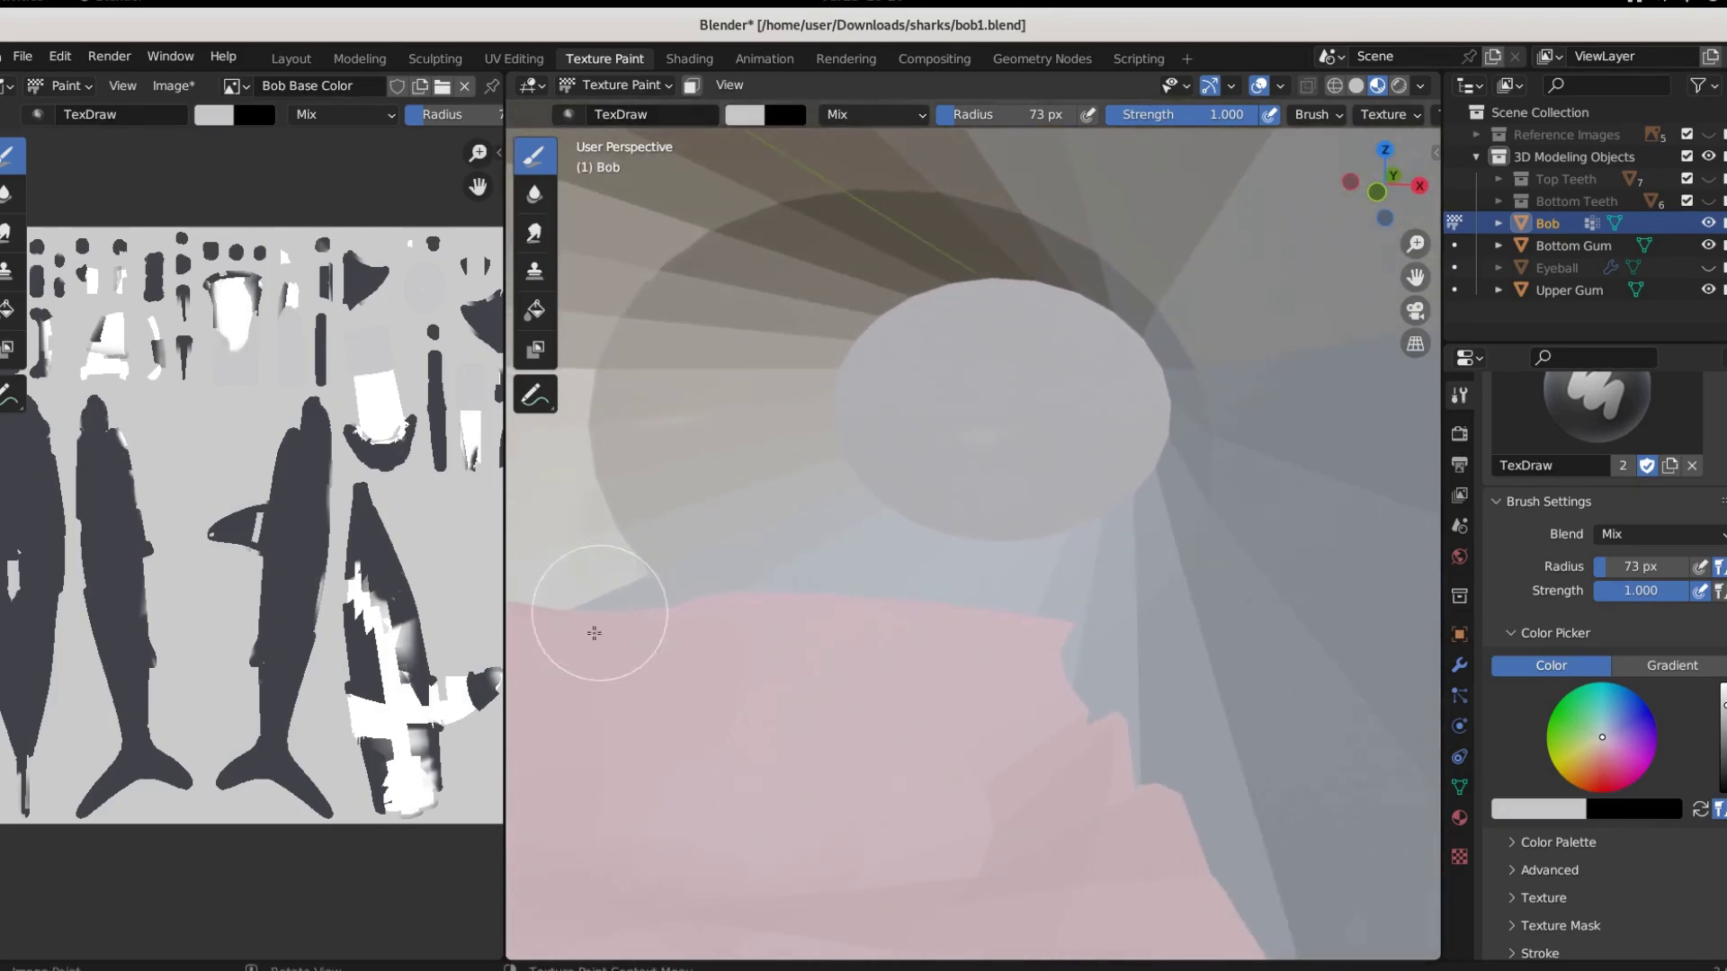
middle_drag(567, 528, 829, 490)
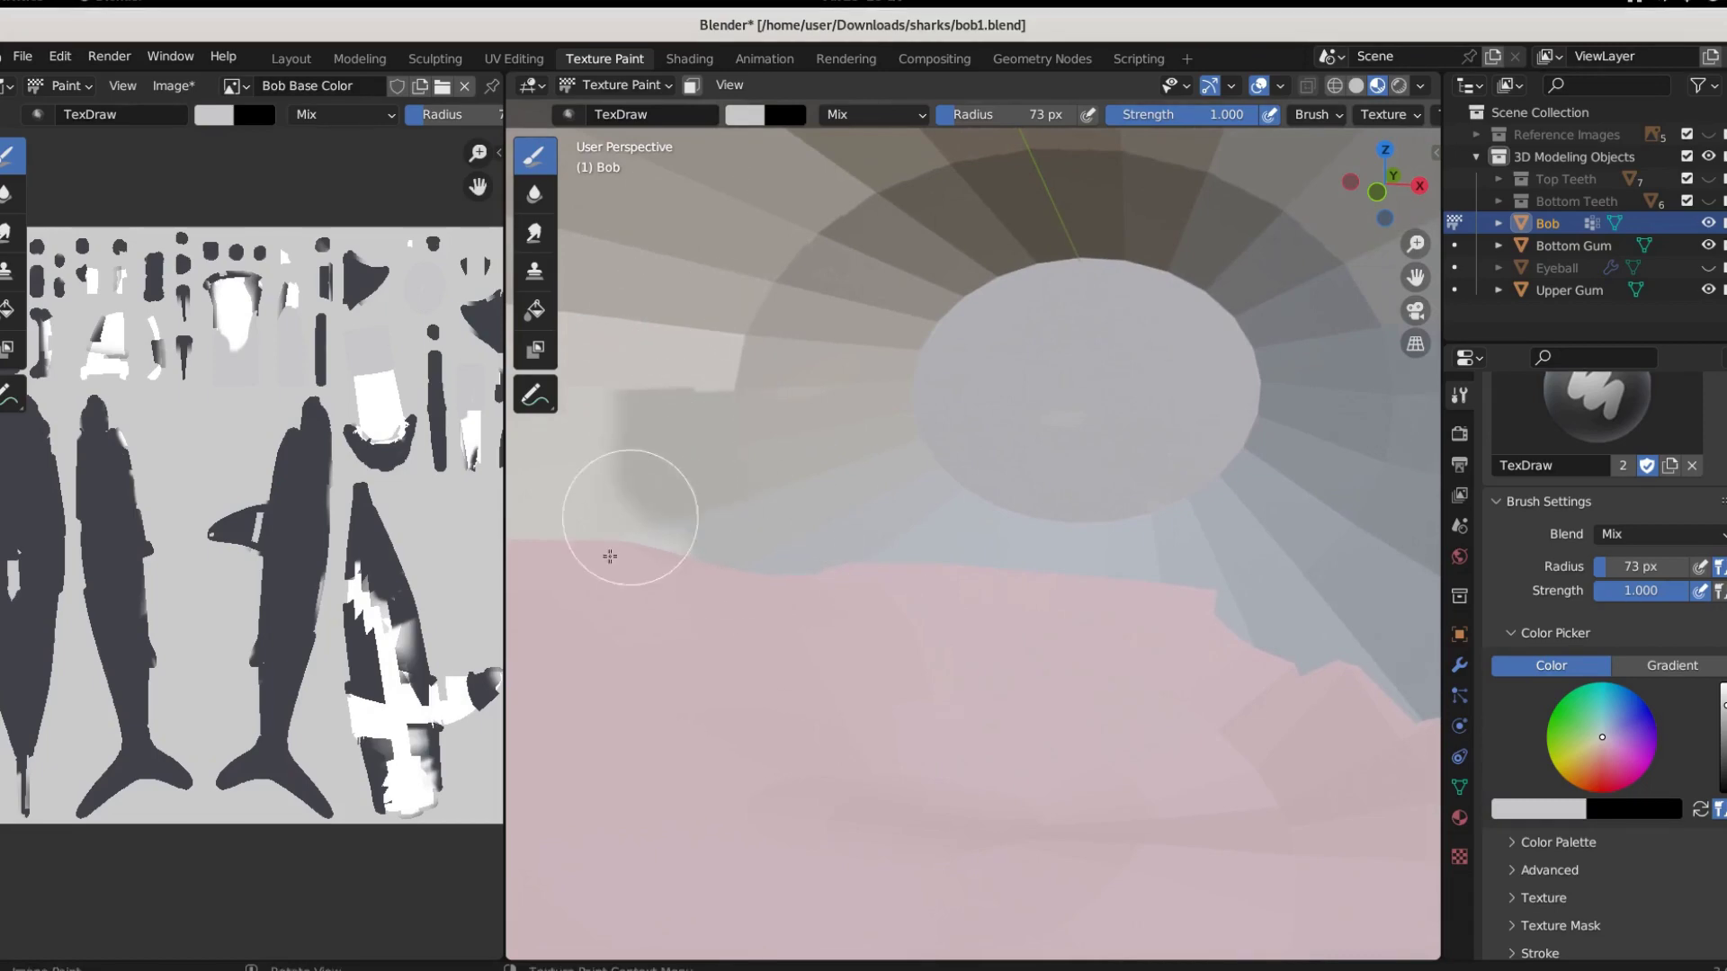
mouse_move(606, 552)
middle_down()
mouse_move(855, 540)
mouse_move(1307, 355)
mouse_move(1379, 382)
mouse_move(1340, 681)
middle_up()
key(KP_1)
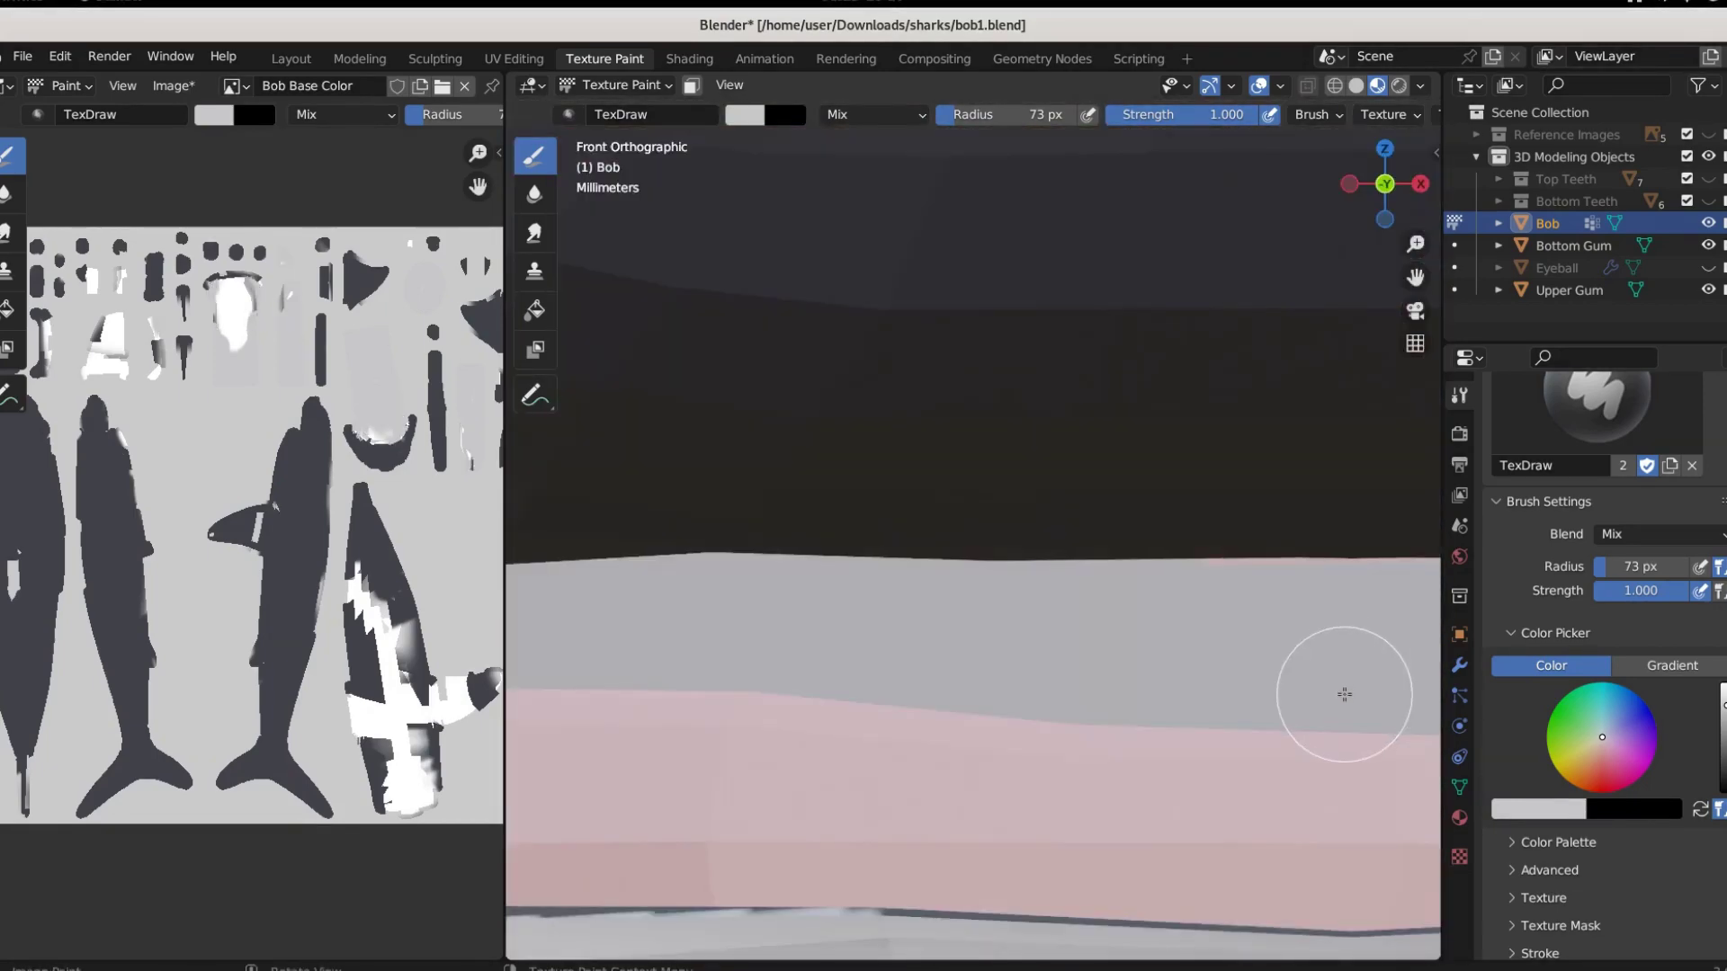
scroll(1169, 693, down, 10)
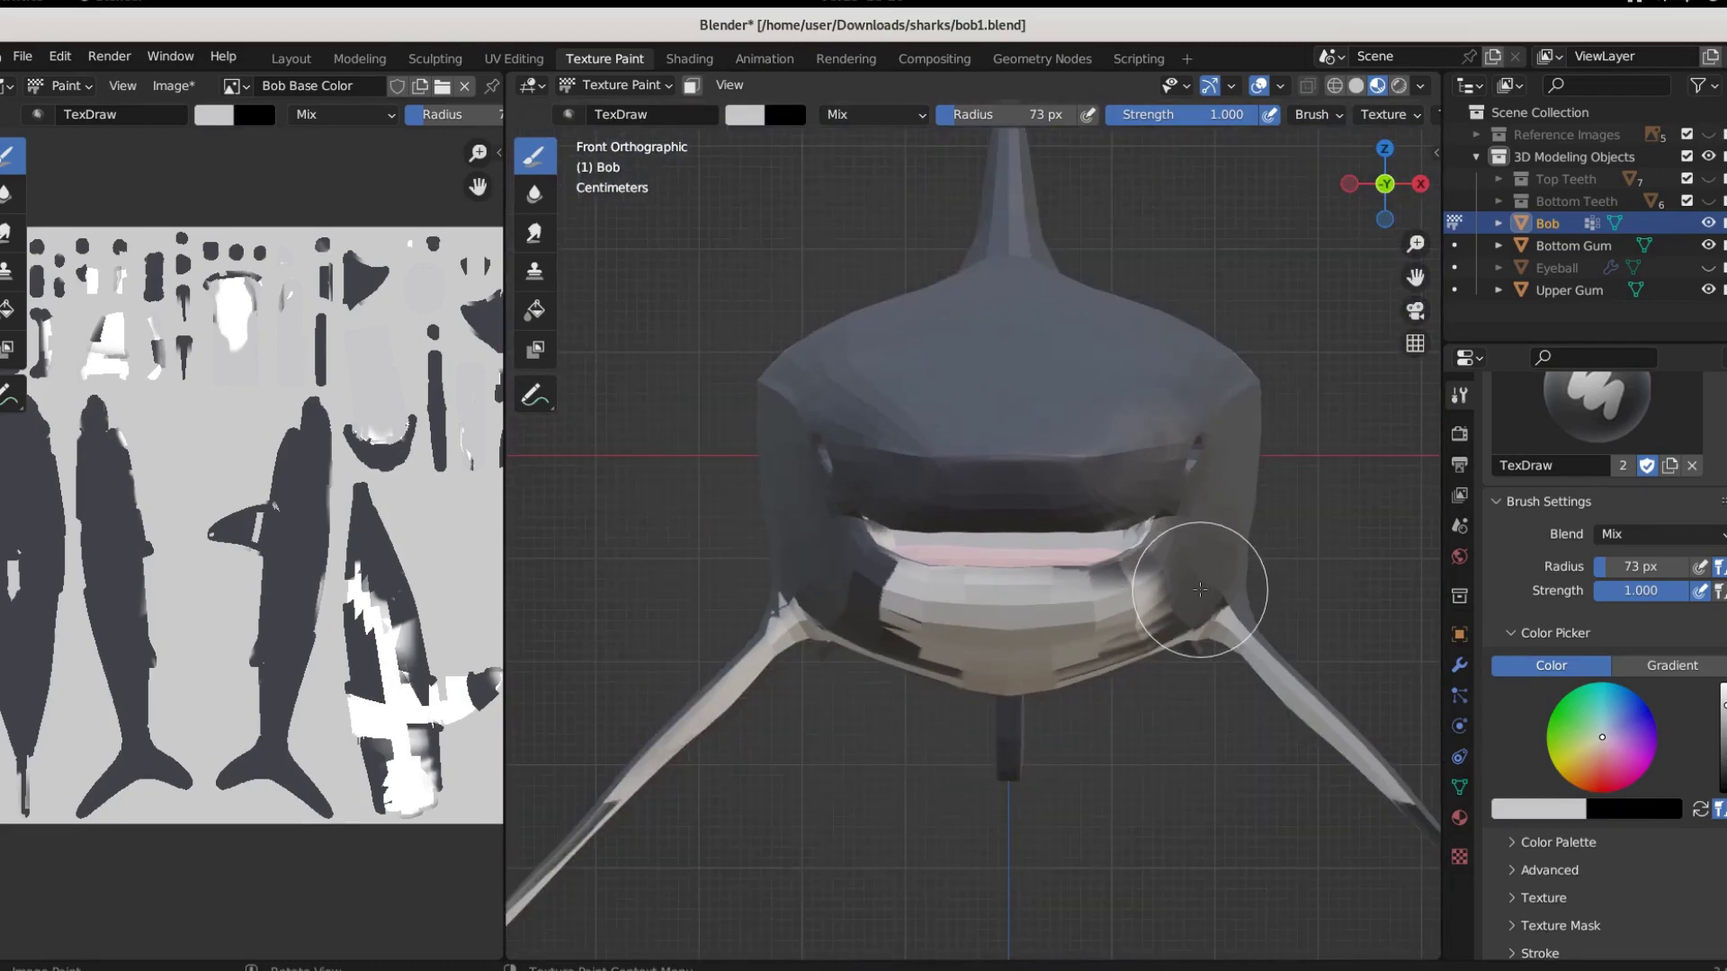
Switch to Right Orthographic view and zoom in on the shark's mouth and jaw
middle_drag(1149, 617, 1136, 651)
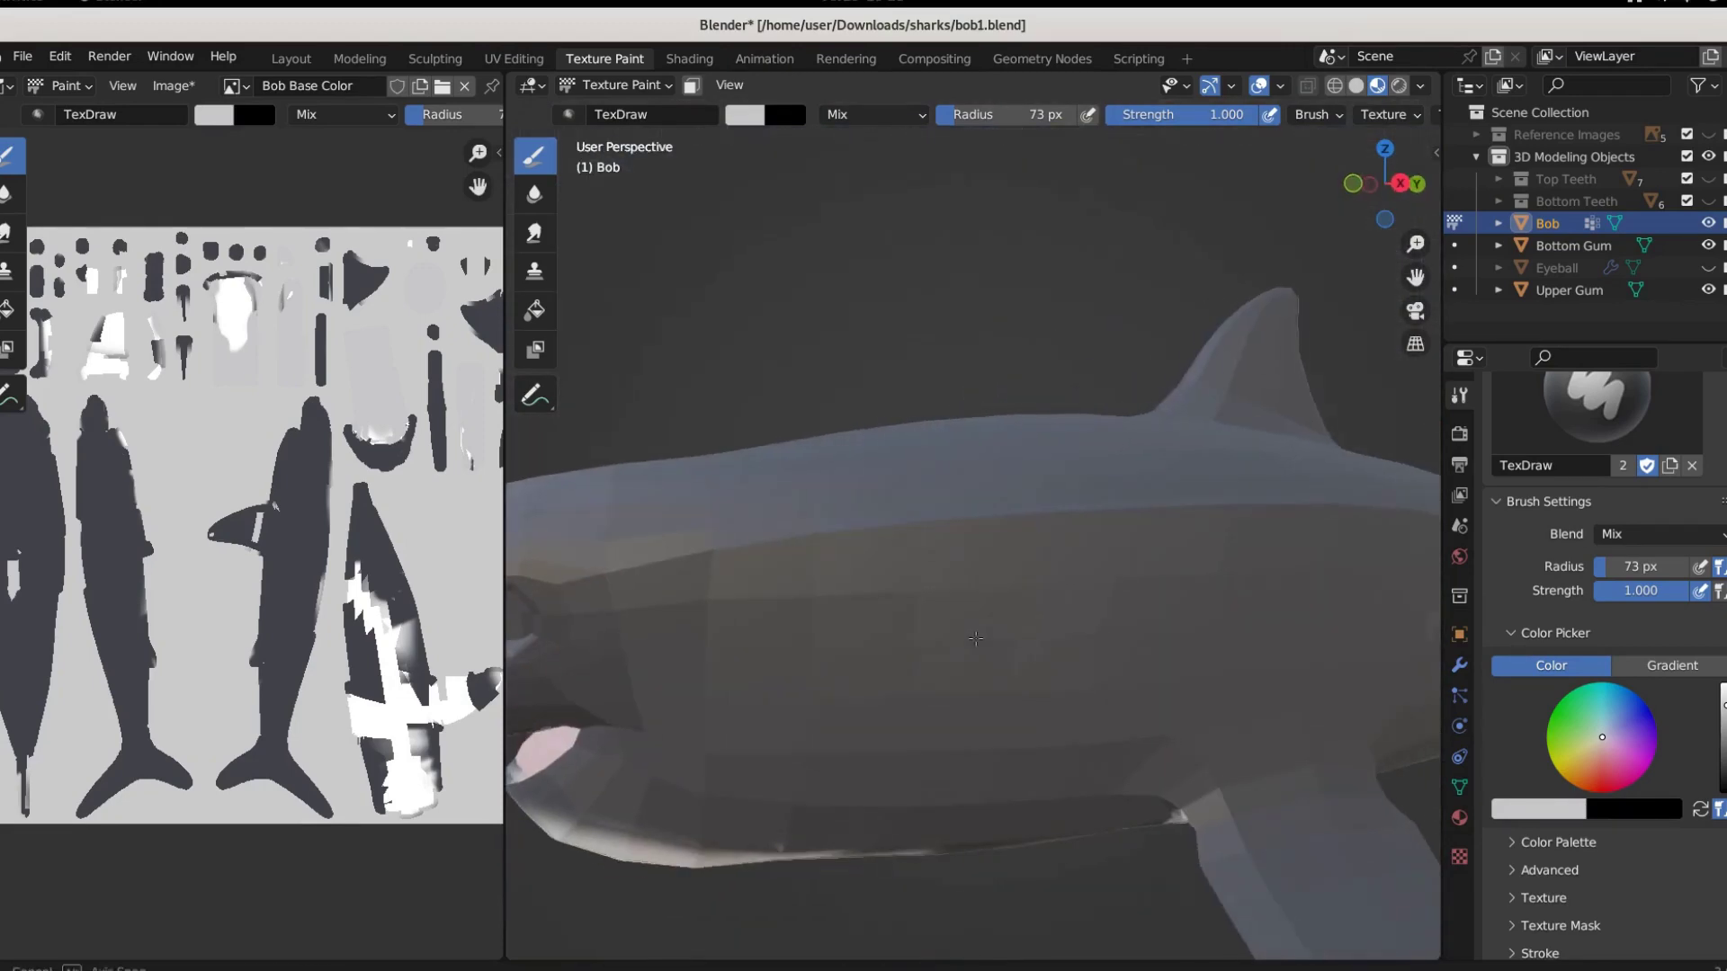
key(KP_3)
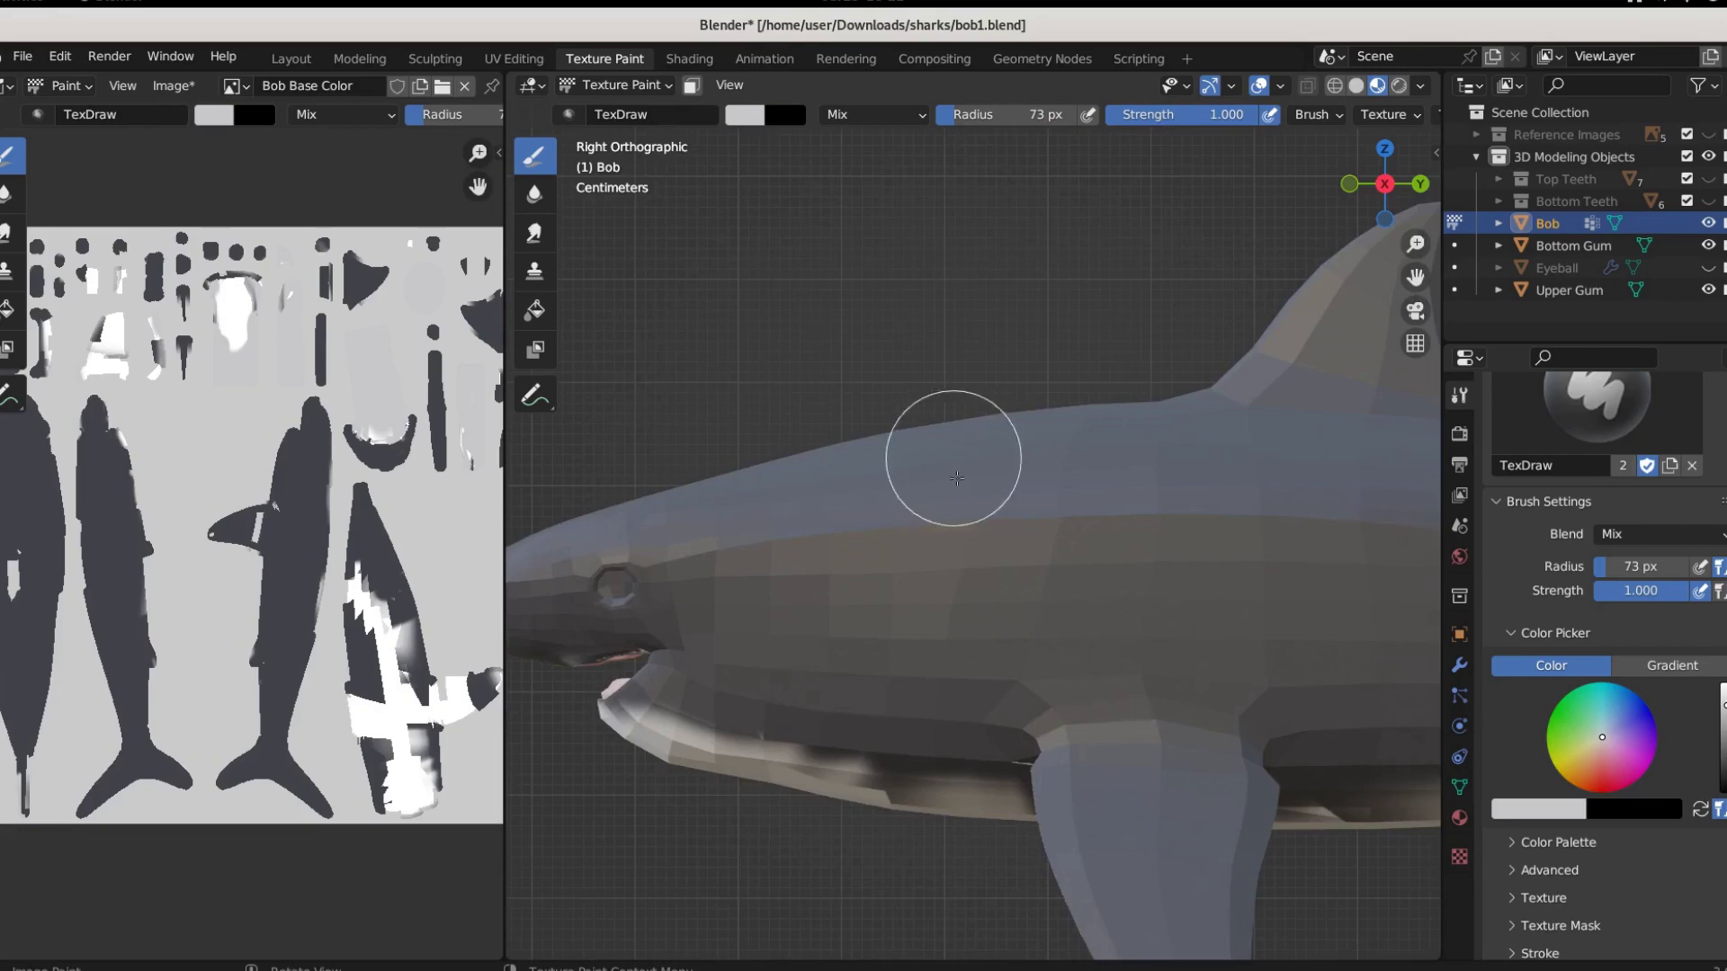
scroll(1098, 628, down, 3)
shift+middle_drag(1098, 628, 994, 570)
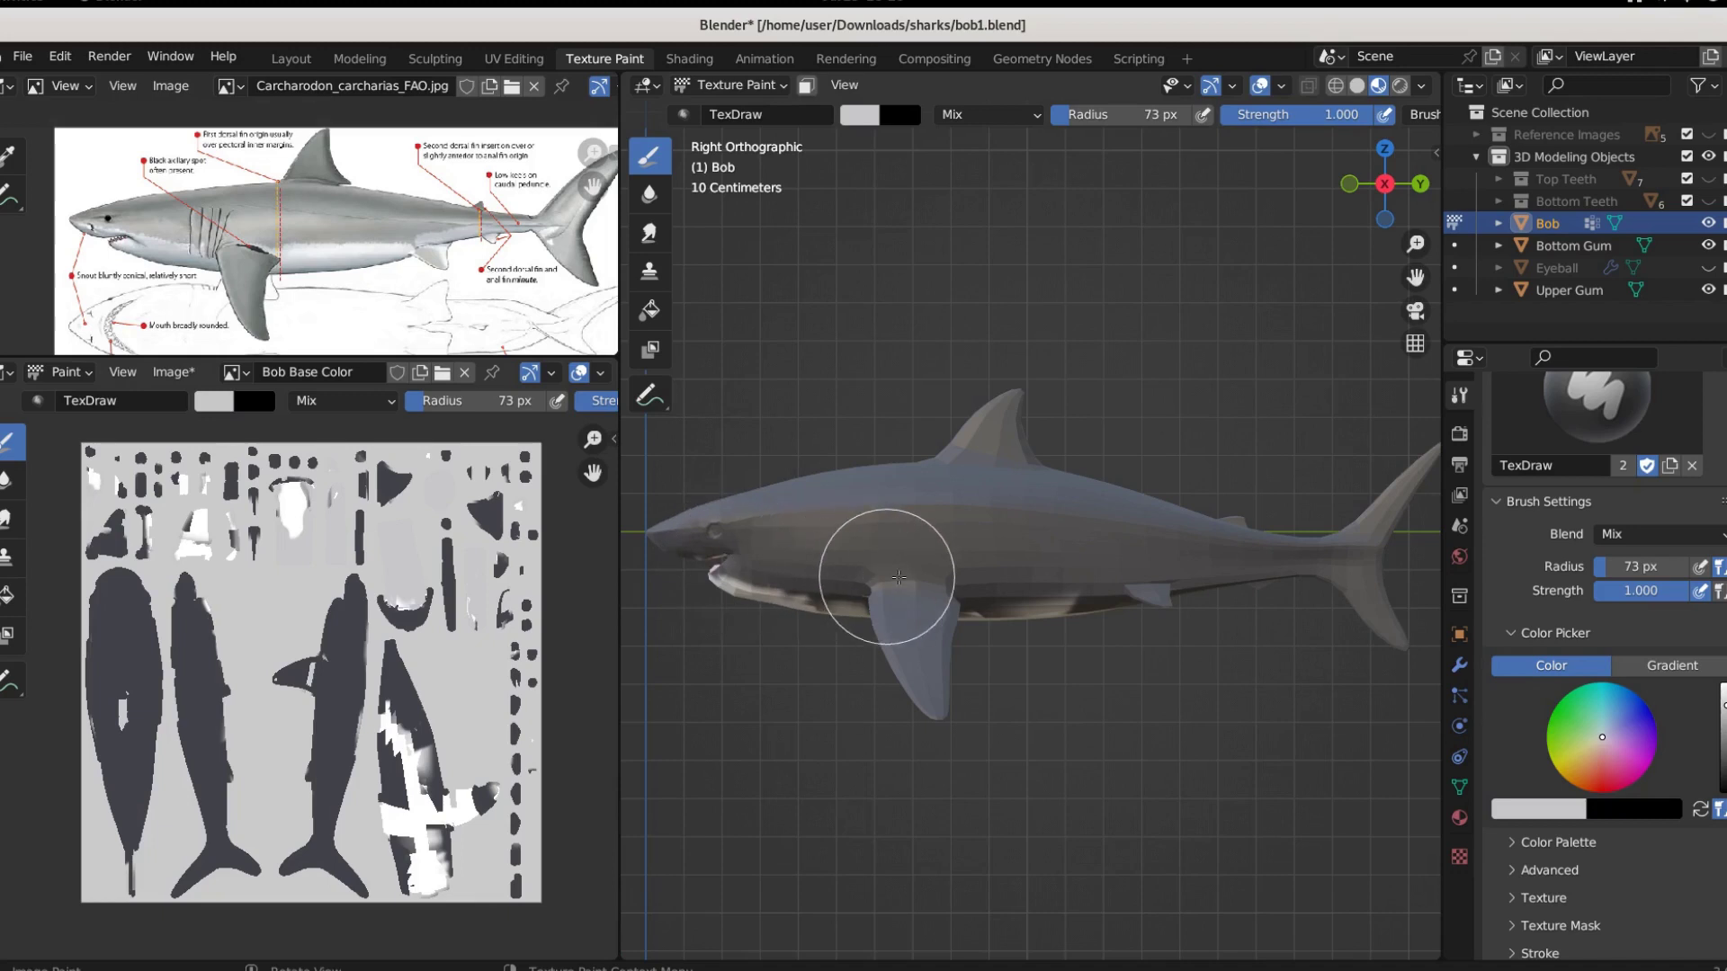
scroll(879, 675, up, 6)
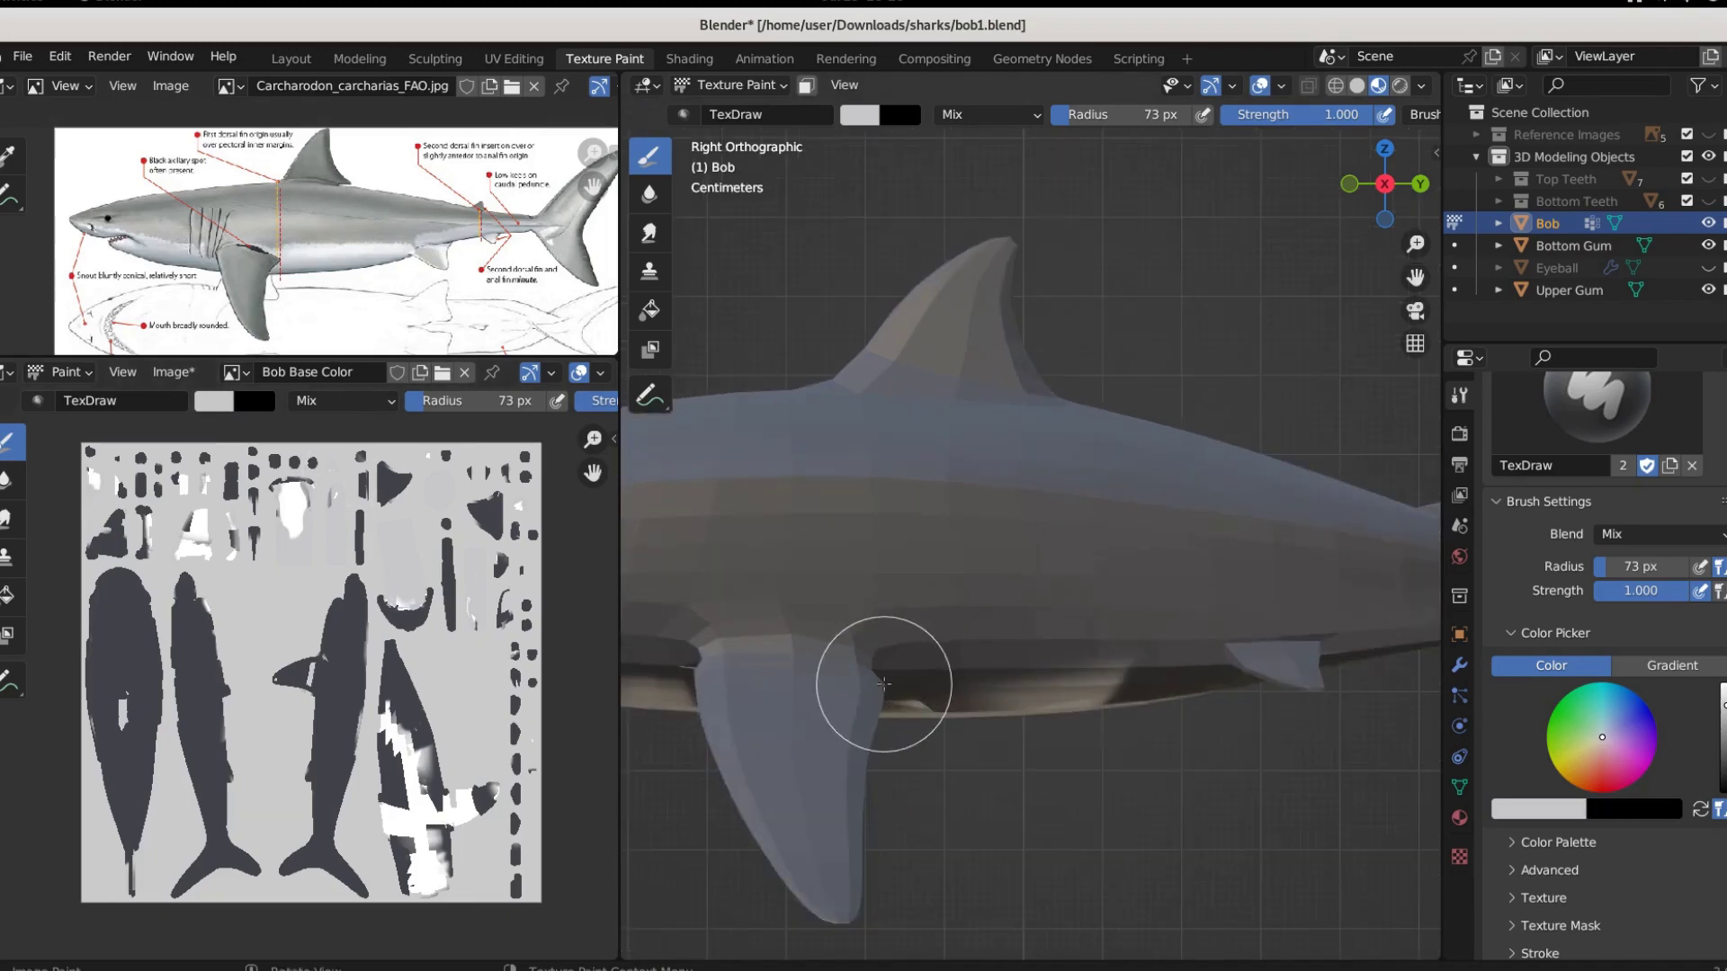
scroll(1264, 600, up, 2)
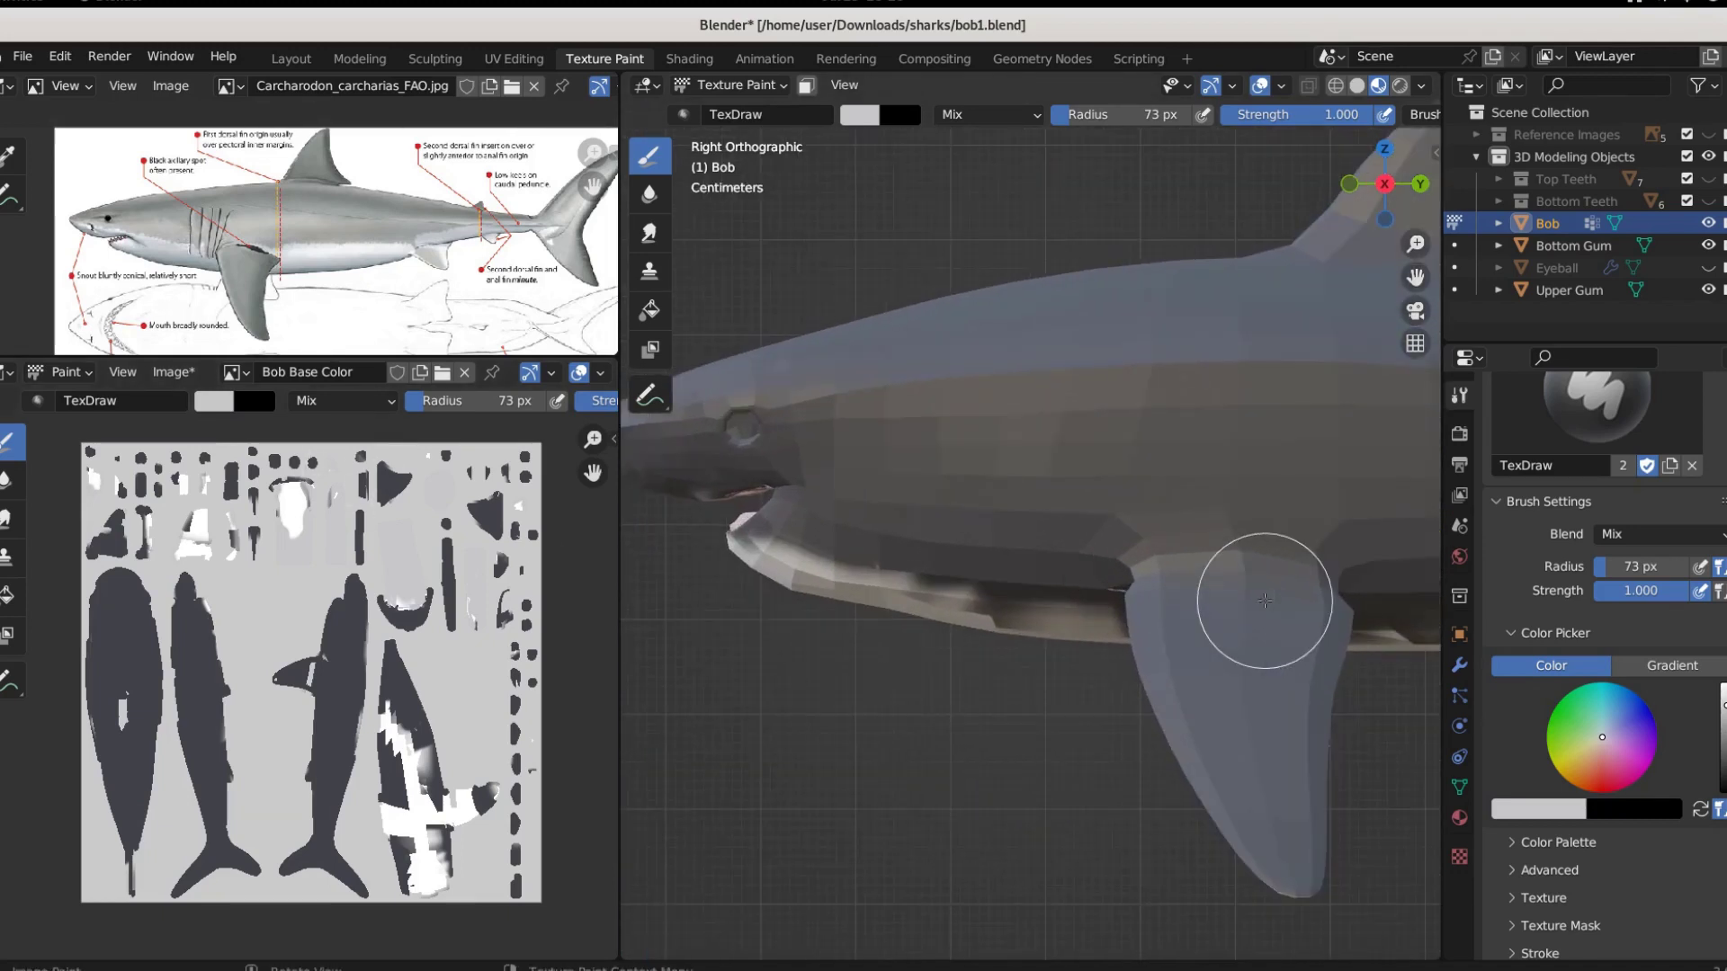
shift+middle_drag(694, 686, 932, 702)
scroll(1018, 668, up, 2)
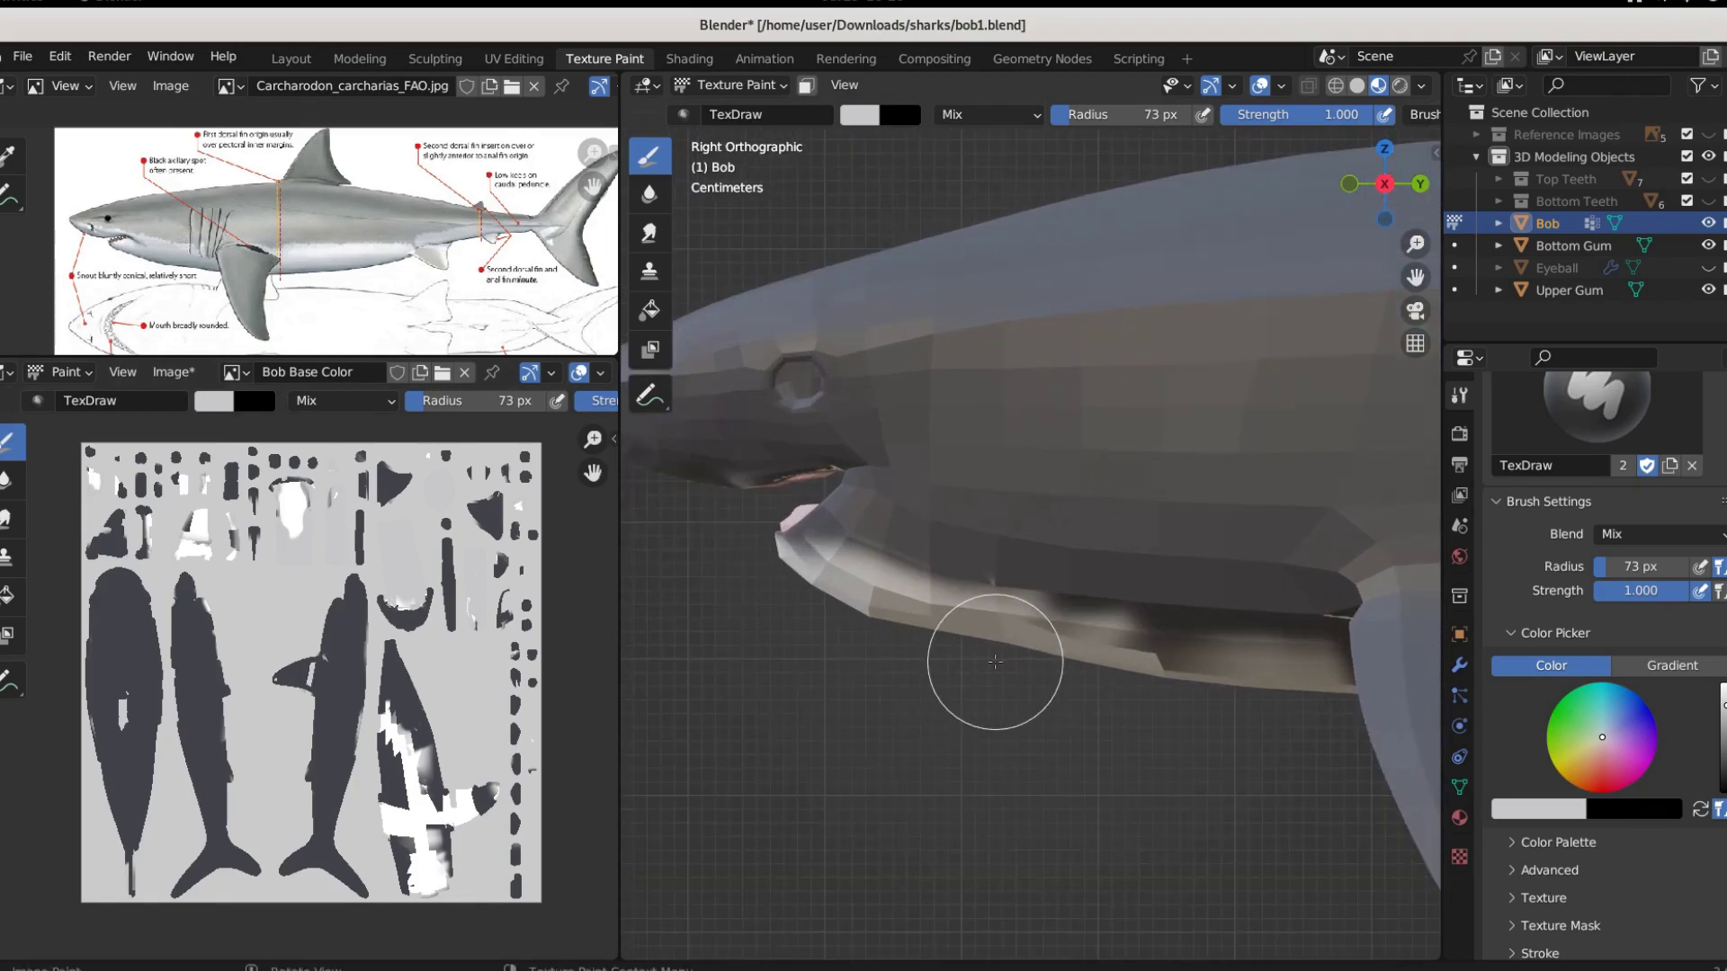
Set the brush radius to 40 px and sample white from the UV texture
key(f)
click(964, 658)
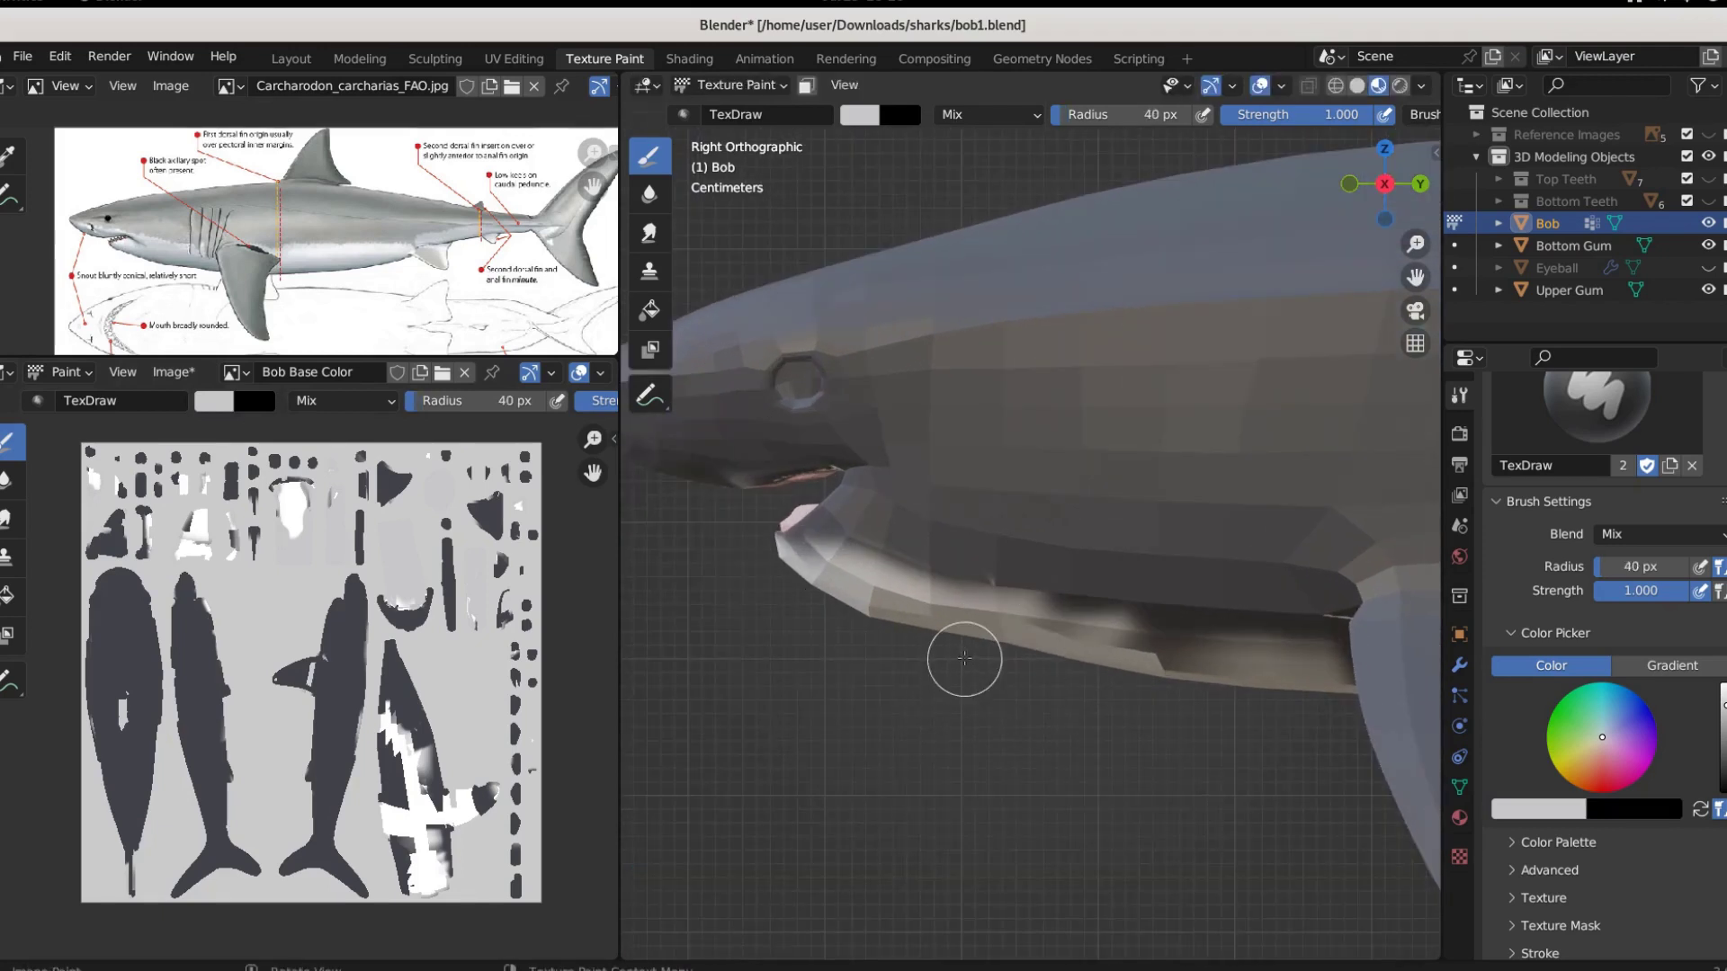
click(1519, 811)
click(1563, 733)
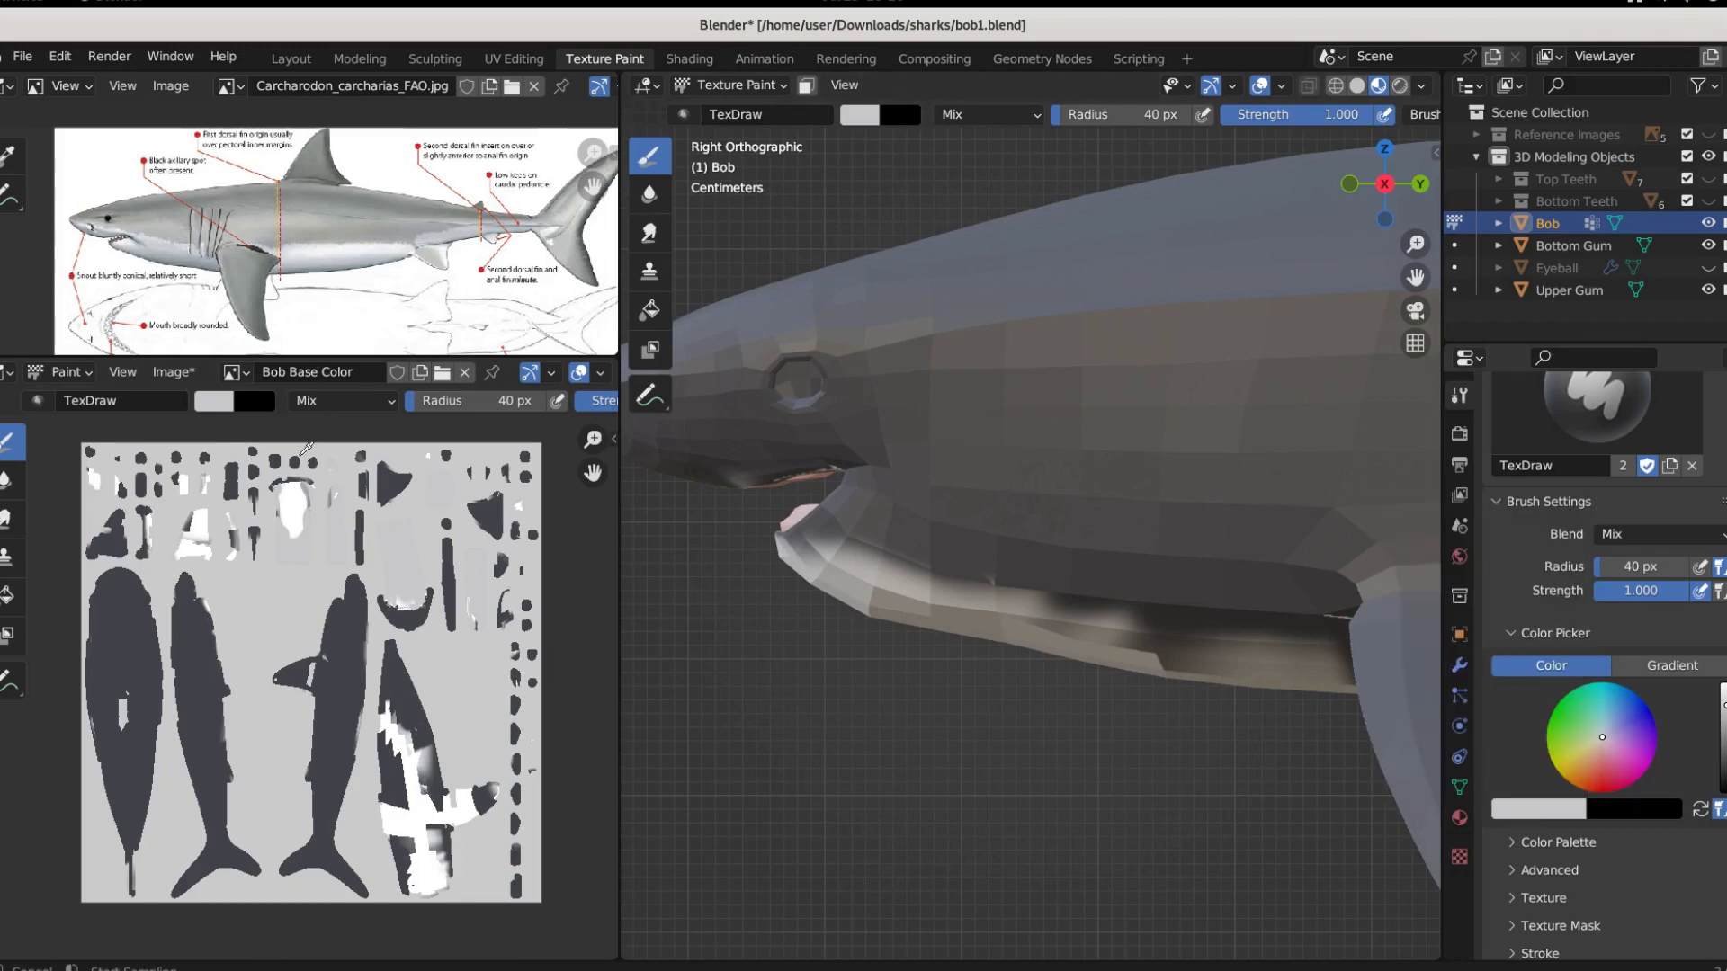
click(291, 509)
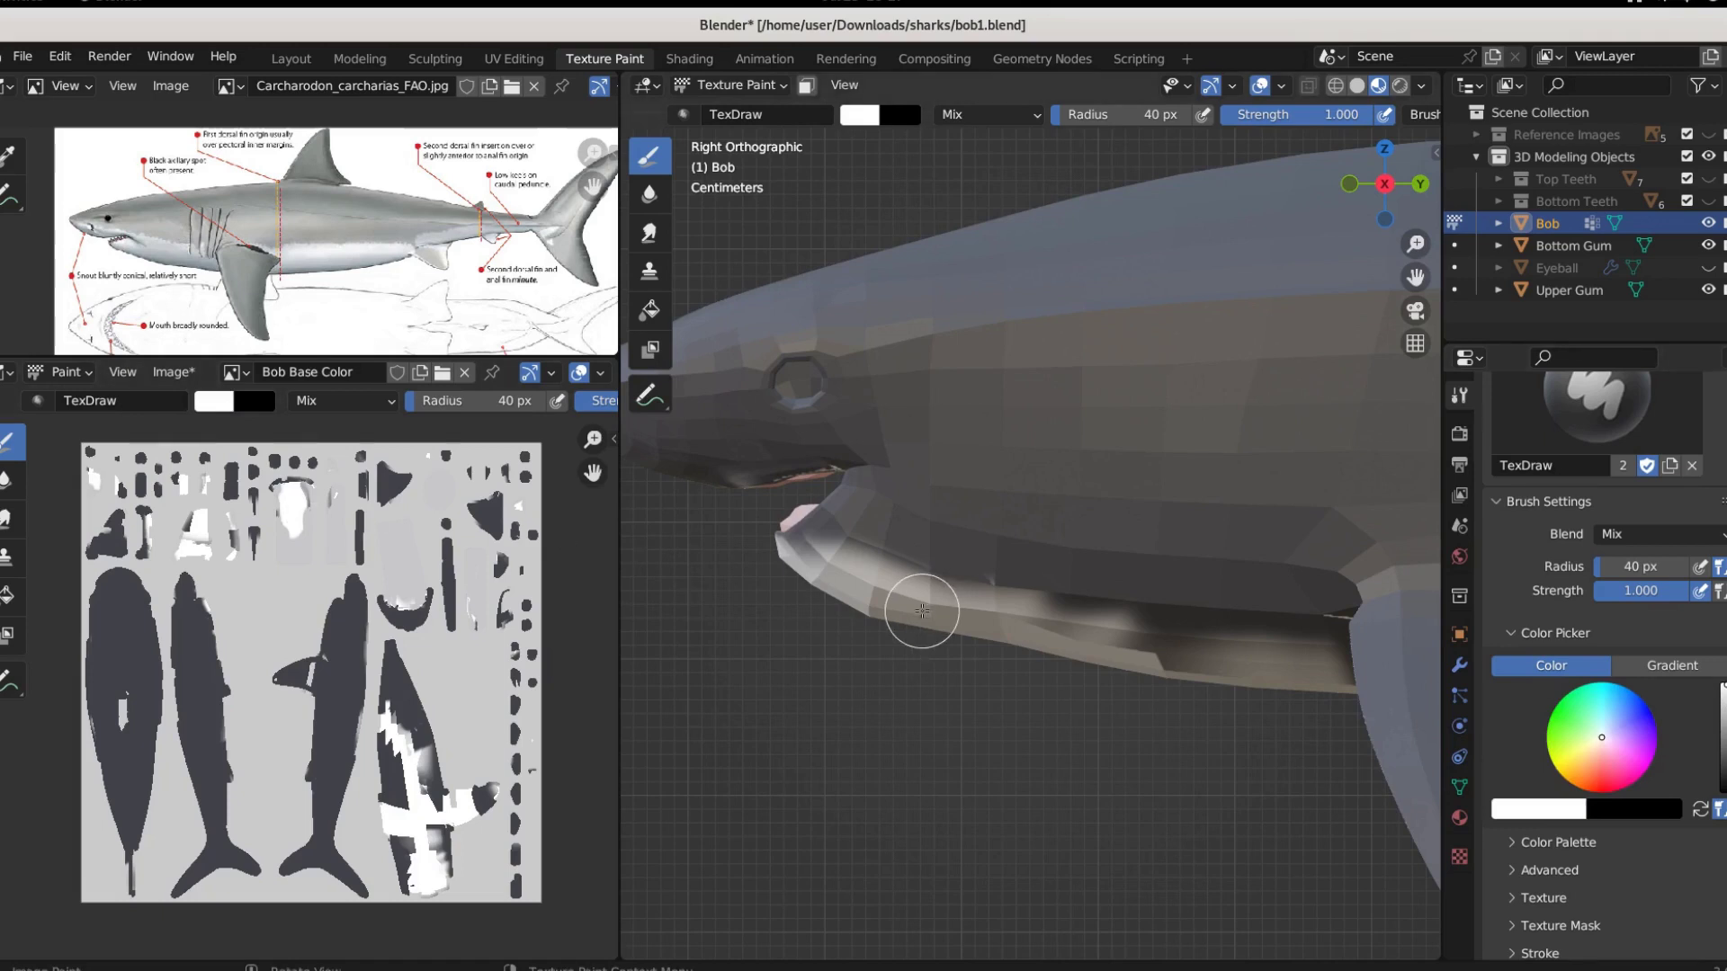
Paint white along the lower jaw toward the snout and up to the mouth
mouse_move(872, 537)
mouse_down()
mouse_move(913, 515)
mouse_move(826, 515)
mouse_move(795, 544)
mouse_up()
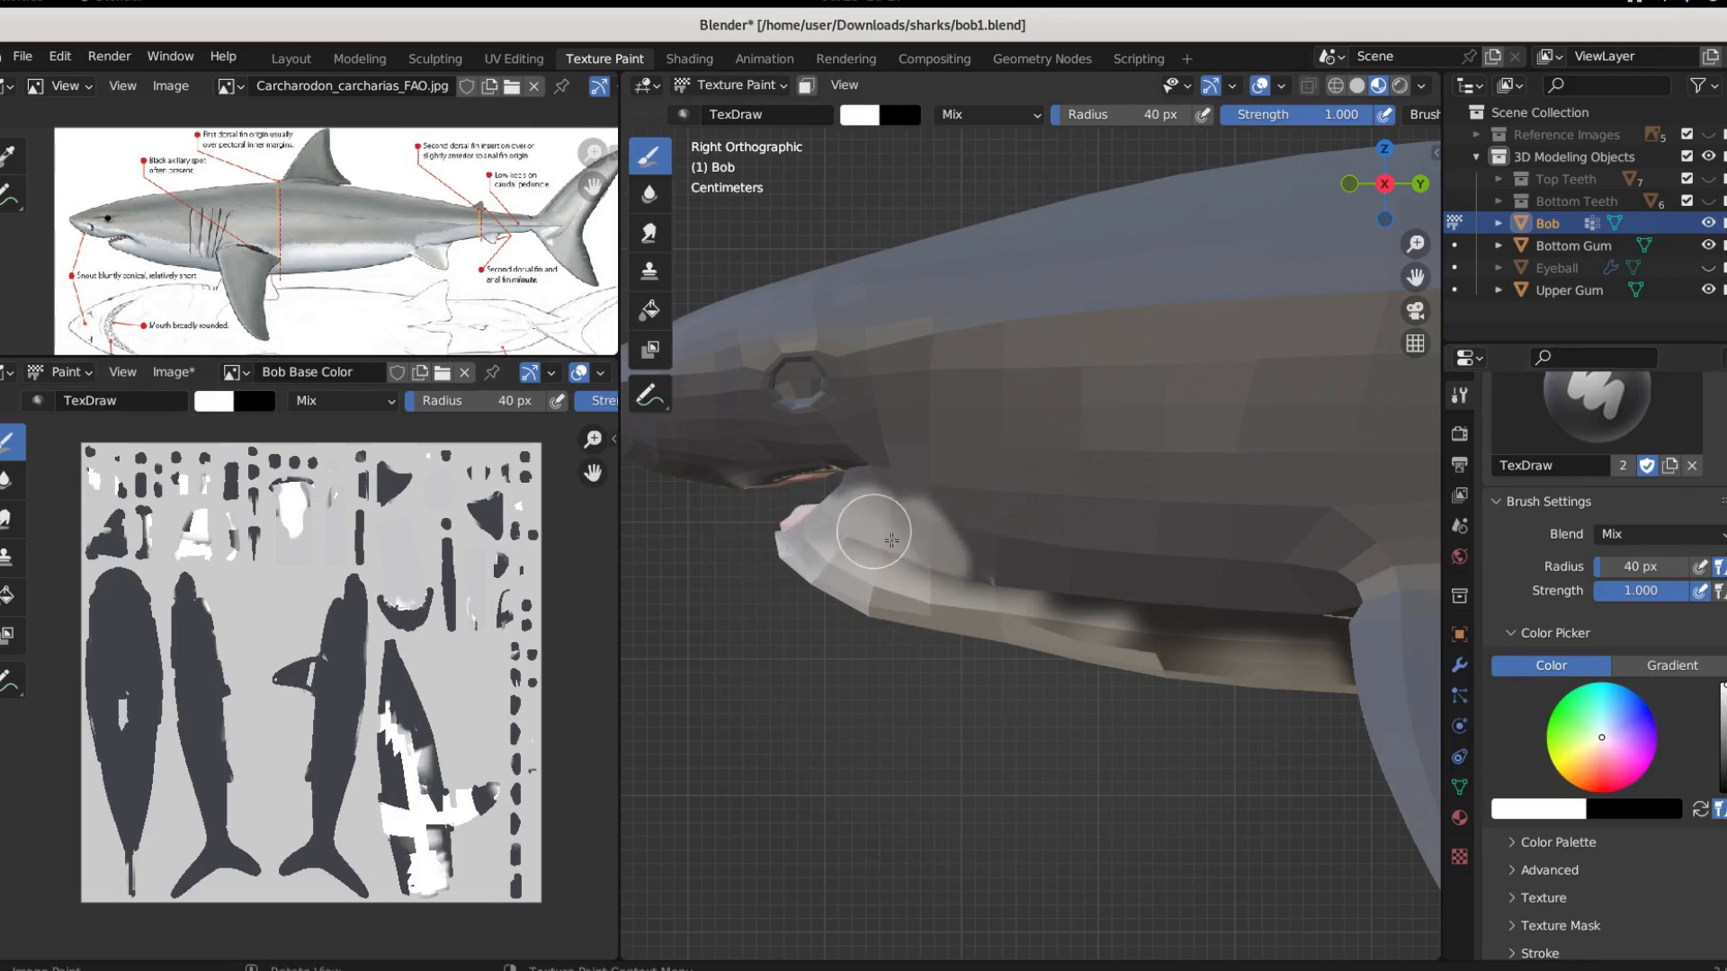
mouse_move(934, 556)
mouse_down()
mouse_move(865, 550)
mouse_move(949, 557)
mouse_move(771, 547)
mouse_up()
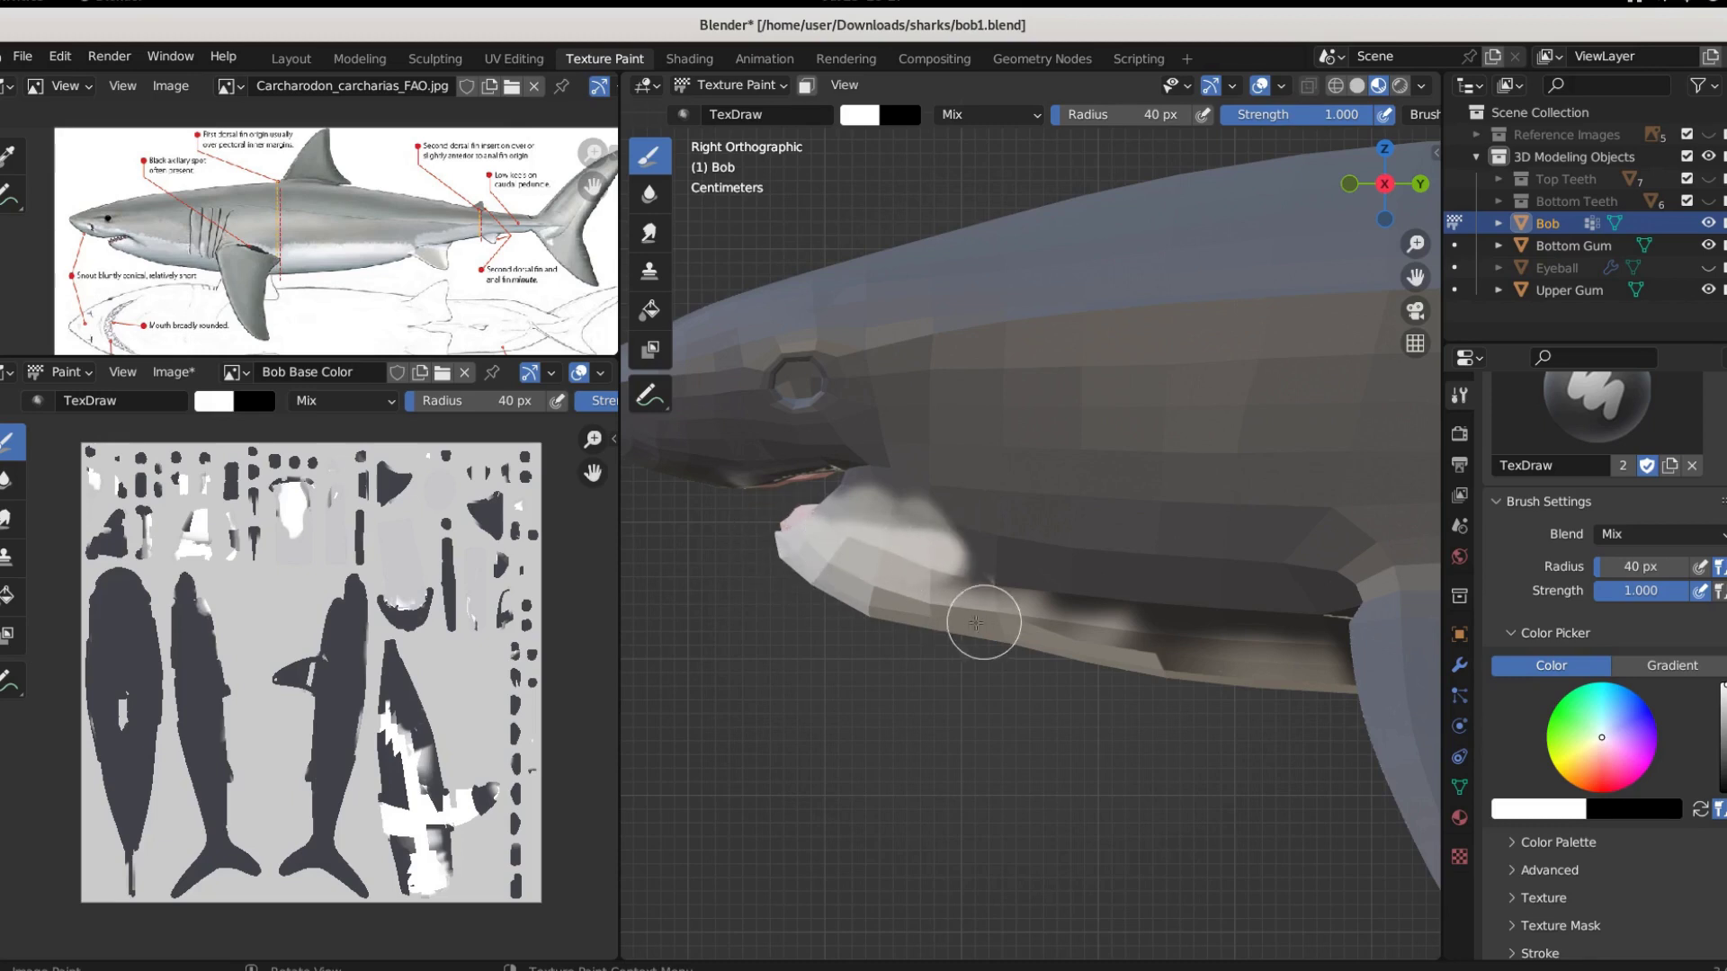
drag(1077, 590, 901, 583)
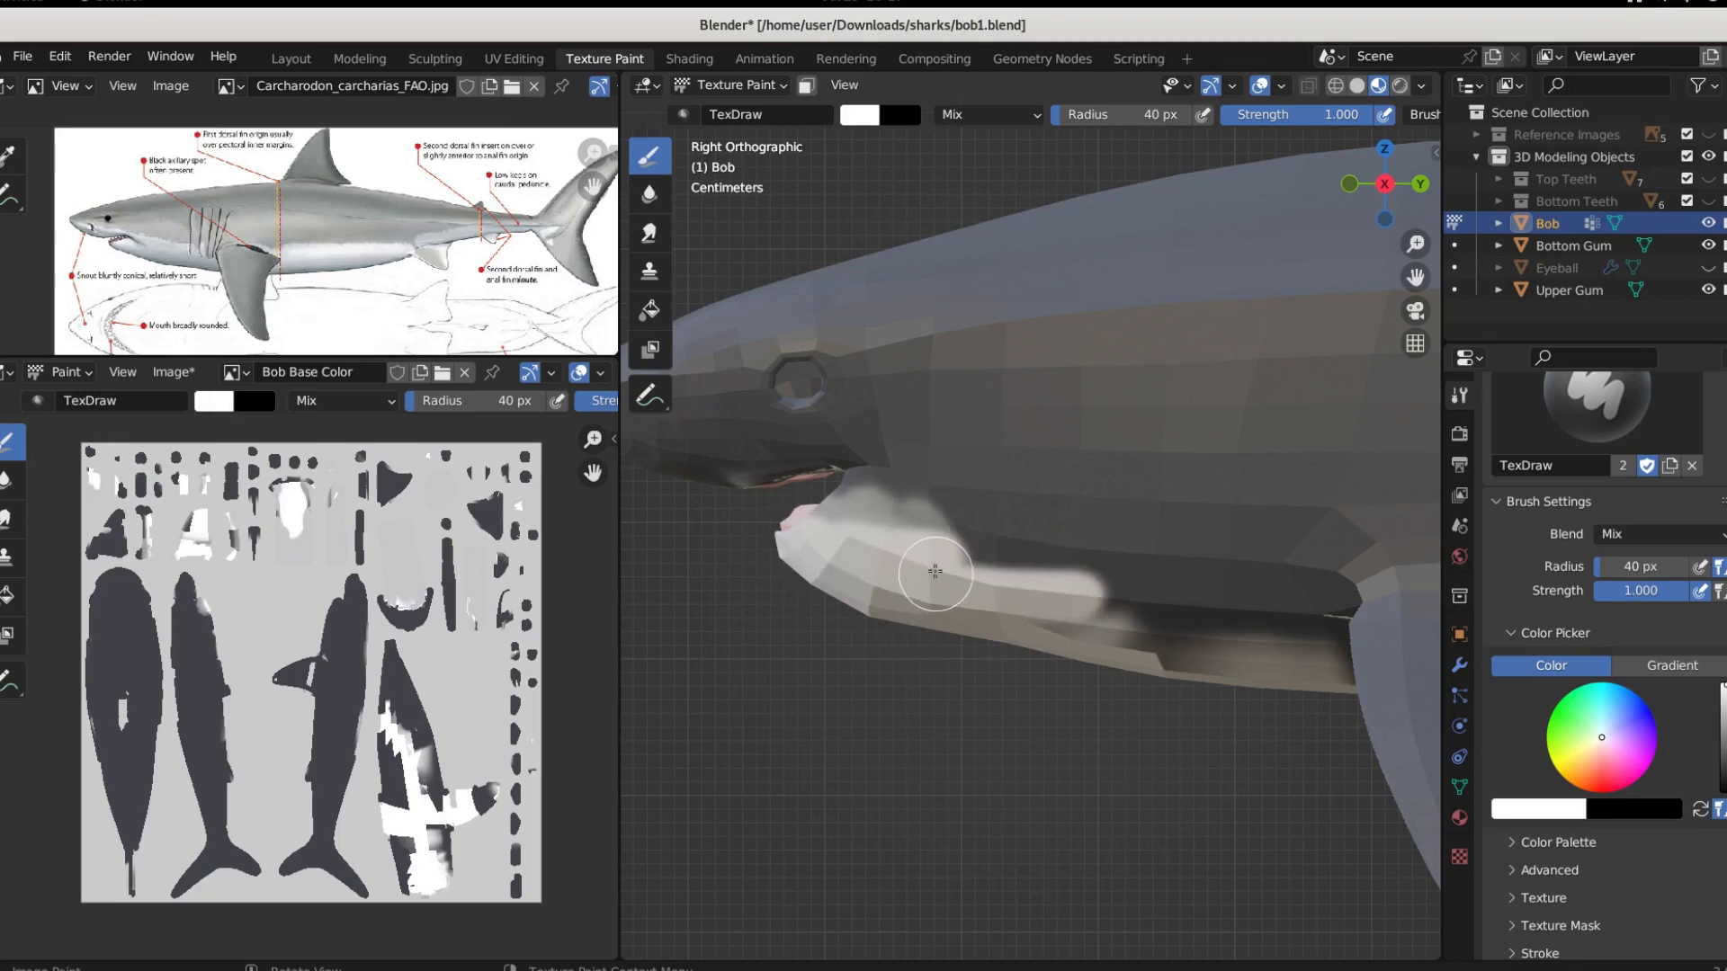
mouse_move(935, 575)
mouse_down()
mouse_move(874, 496)
mouse_move(817, 472)
mouse_move(832, 475)
mouse_move(650, 454)
mouse_up()
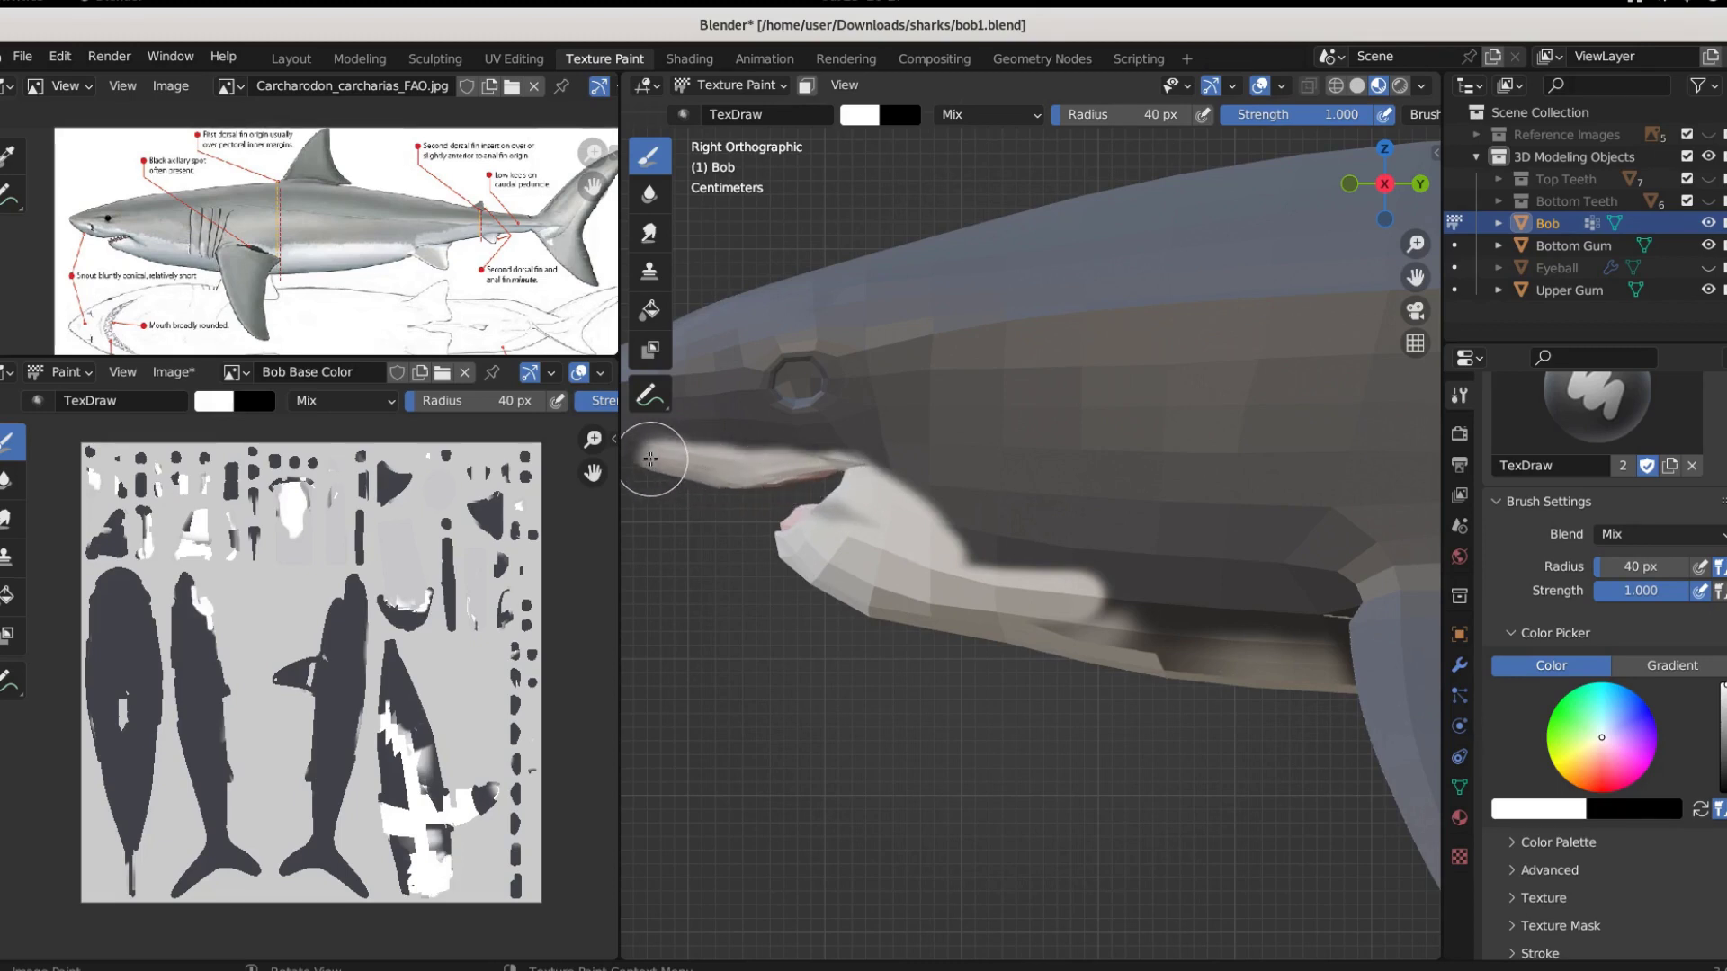
Extend white along the mouth streak to the snout tip and lower jaw, then orbit to check
scroll(895, 580, down, 2)
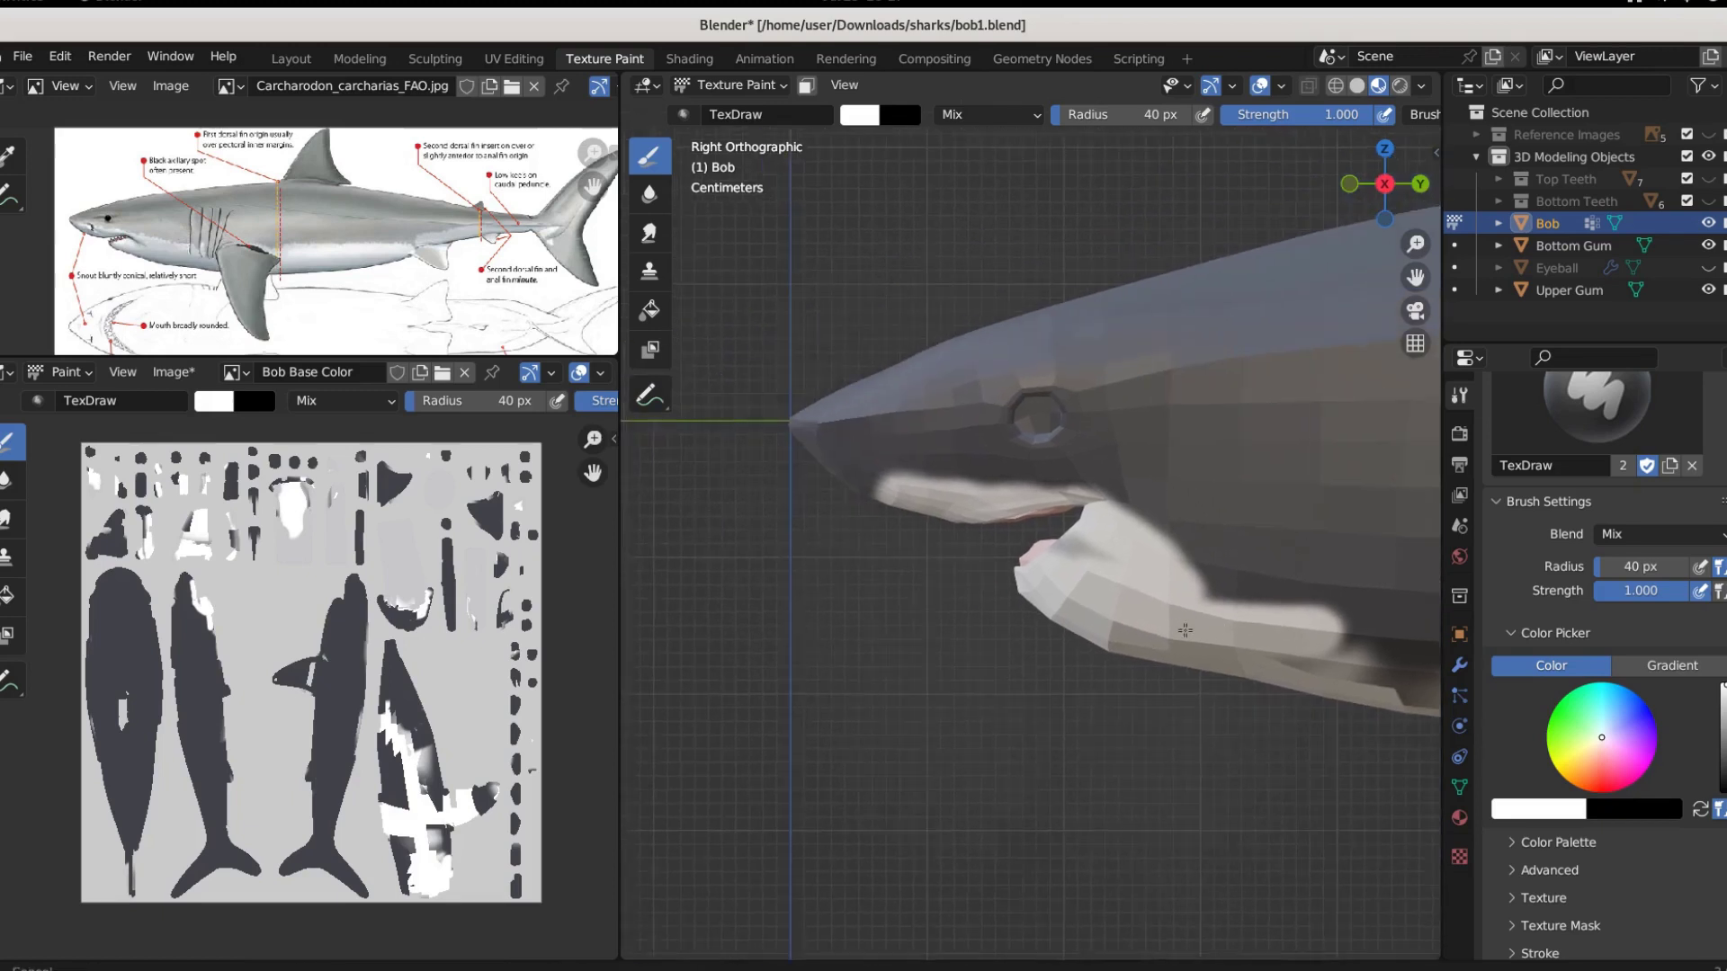
shift+middle_drag(895, 581, 1172, 522)
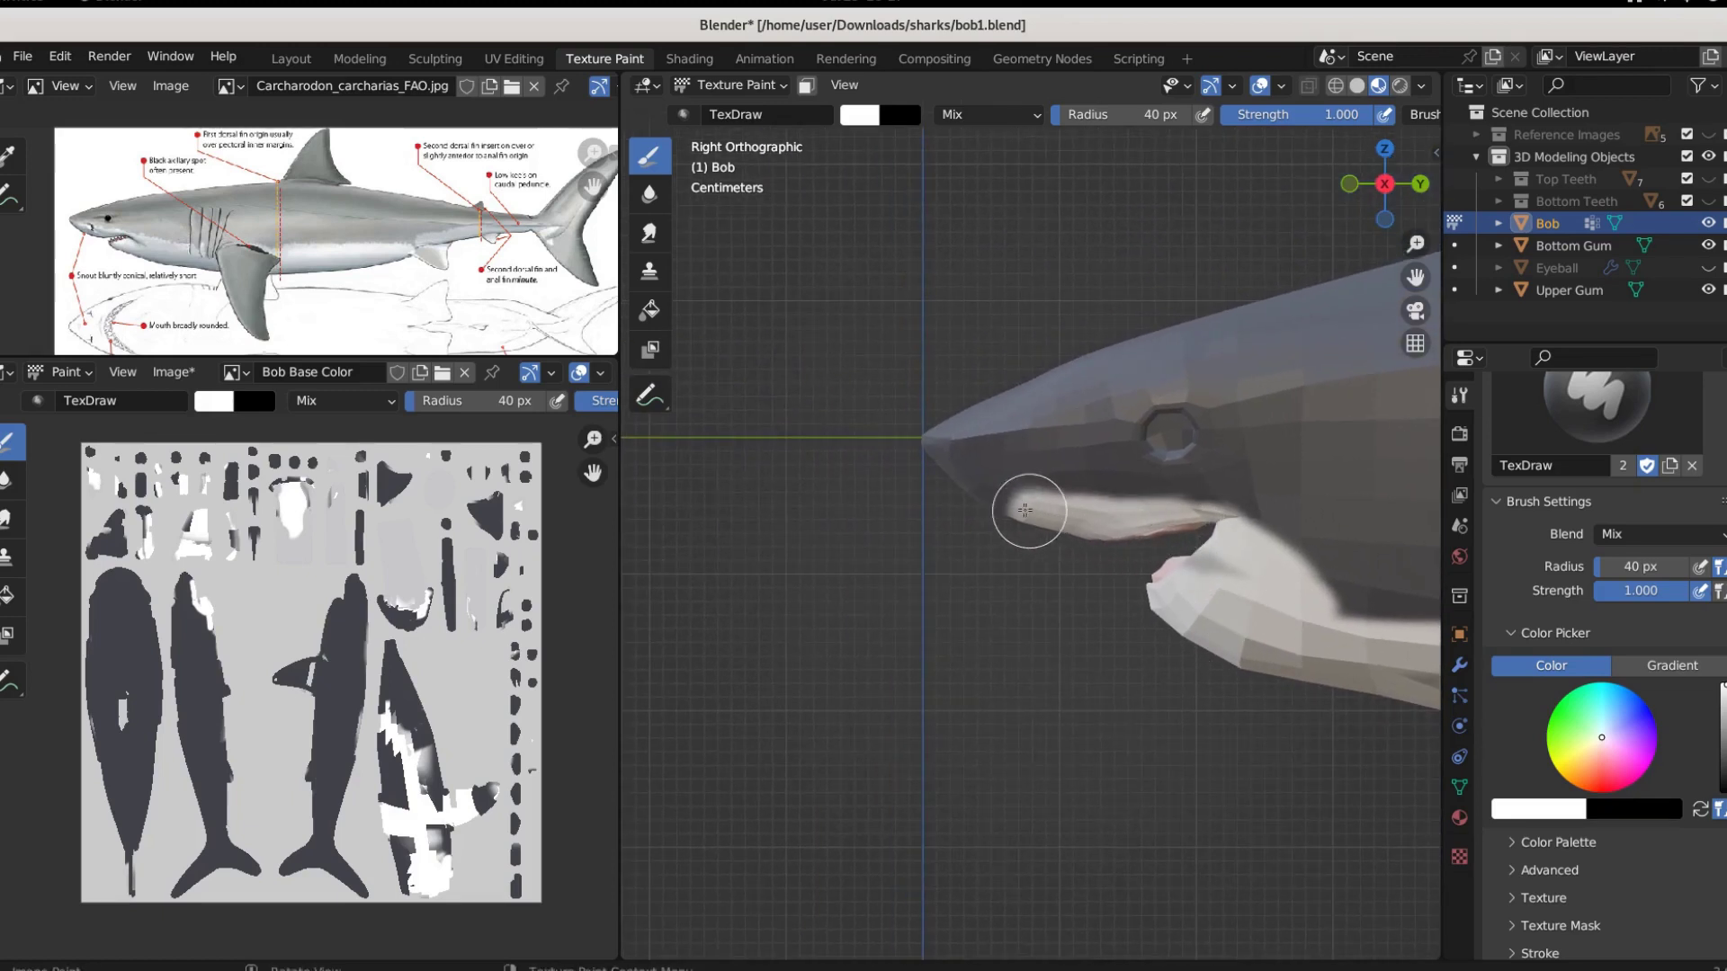
drag(1029, 505, 938, 479)
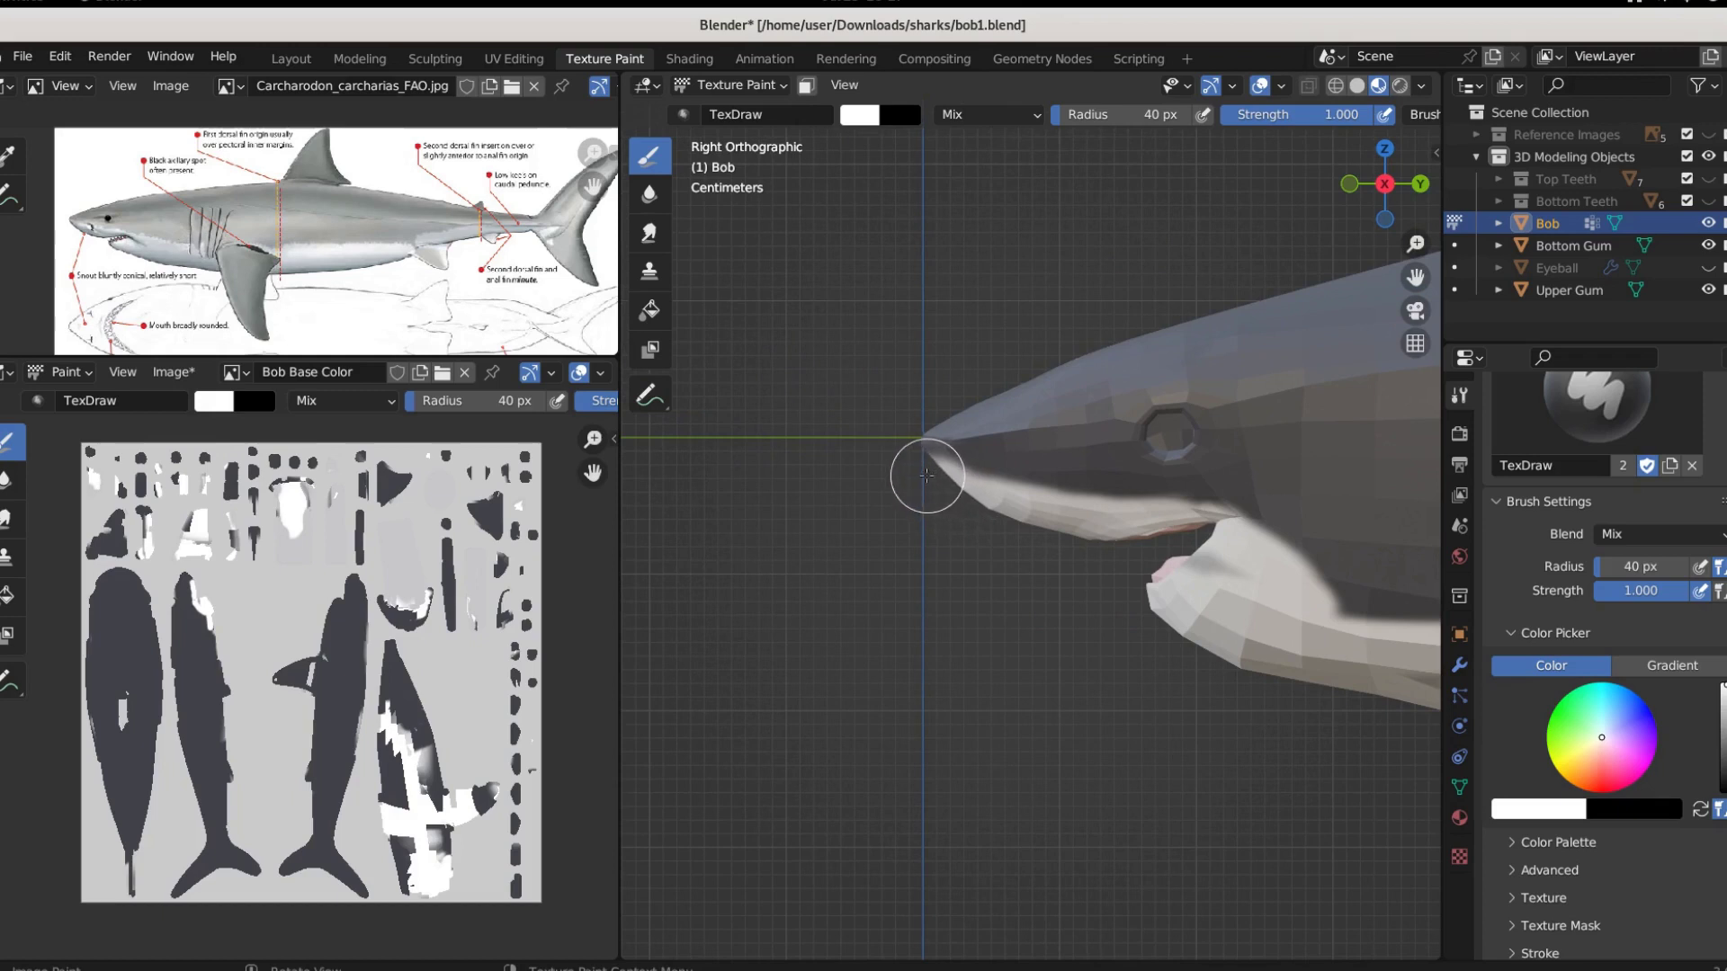
shift+middle_drag(1278, 599, 967, 556)
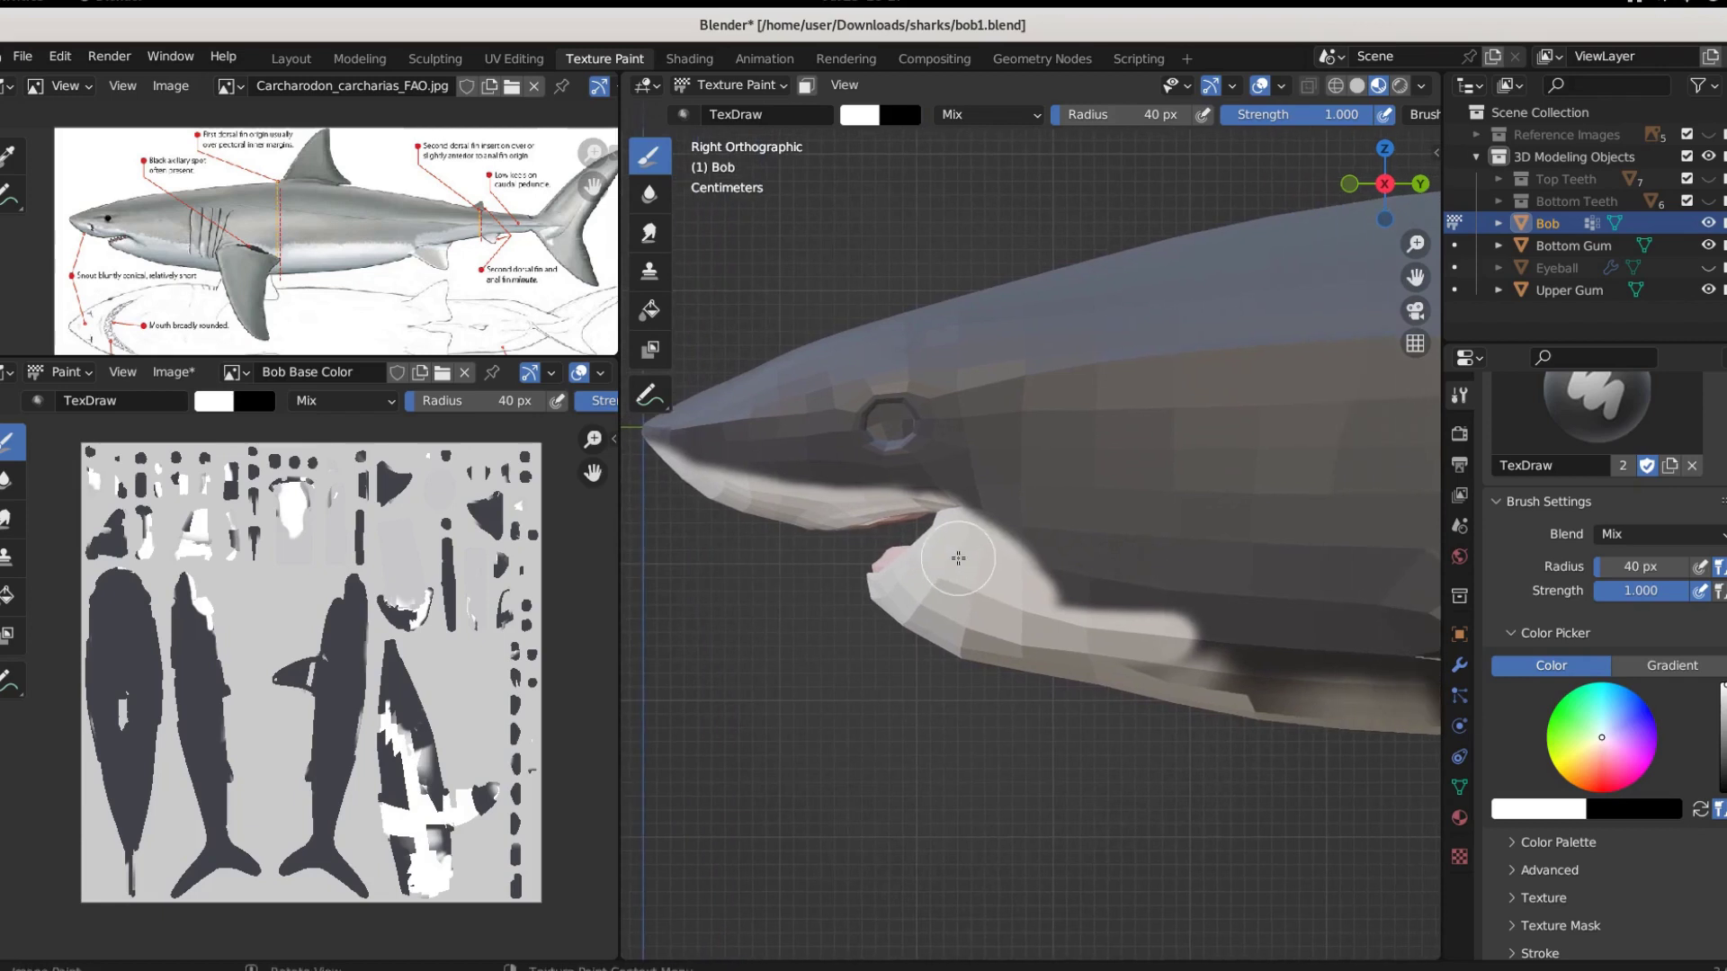
mouse_move(967, 556)
mouse_down()
mouse_move(1014, 553)
mouse_move(1327, 640)
mouse_move(1026, 602)
mouse_move(1322, 680)
mouse_move(1108, 653)
mouse_move(1343, 722)
mouse_move(960, 650)
mouse_move(1140, 663)
mouse_up()
scroll(1140, 663, up, 3)
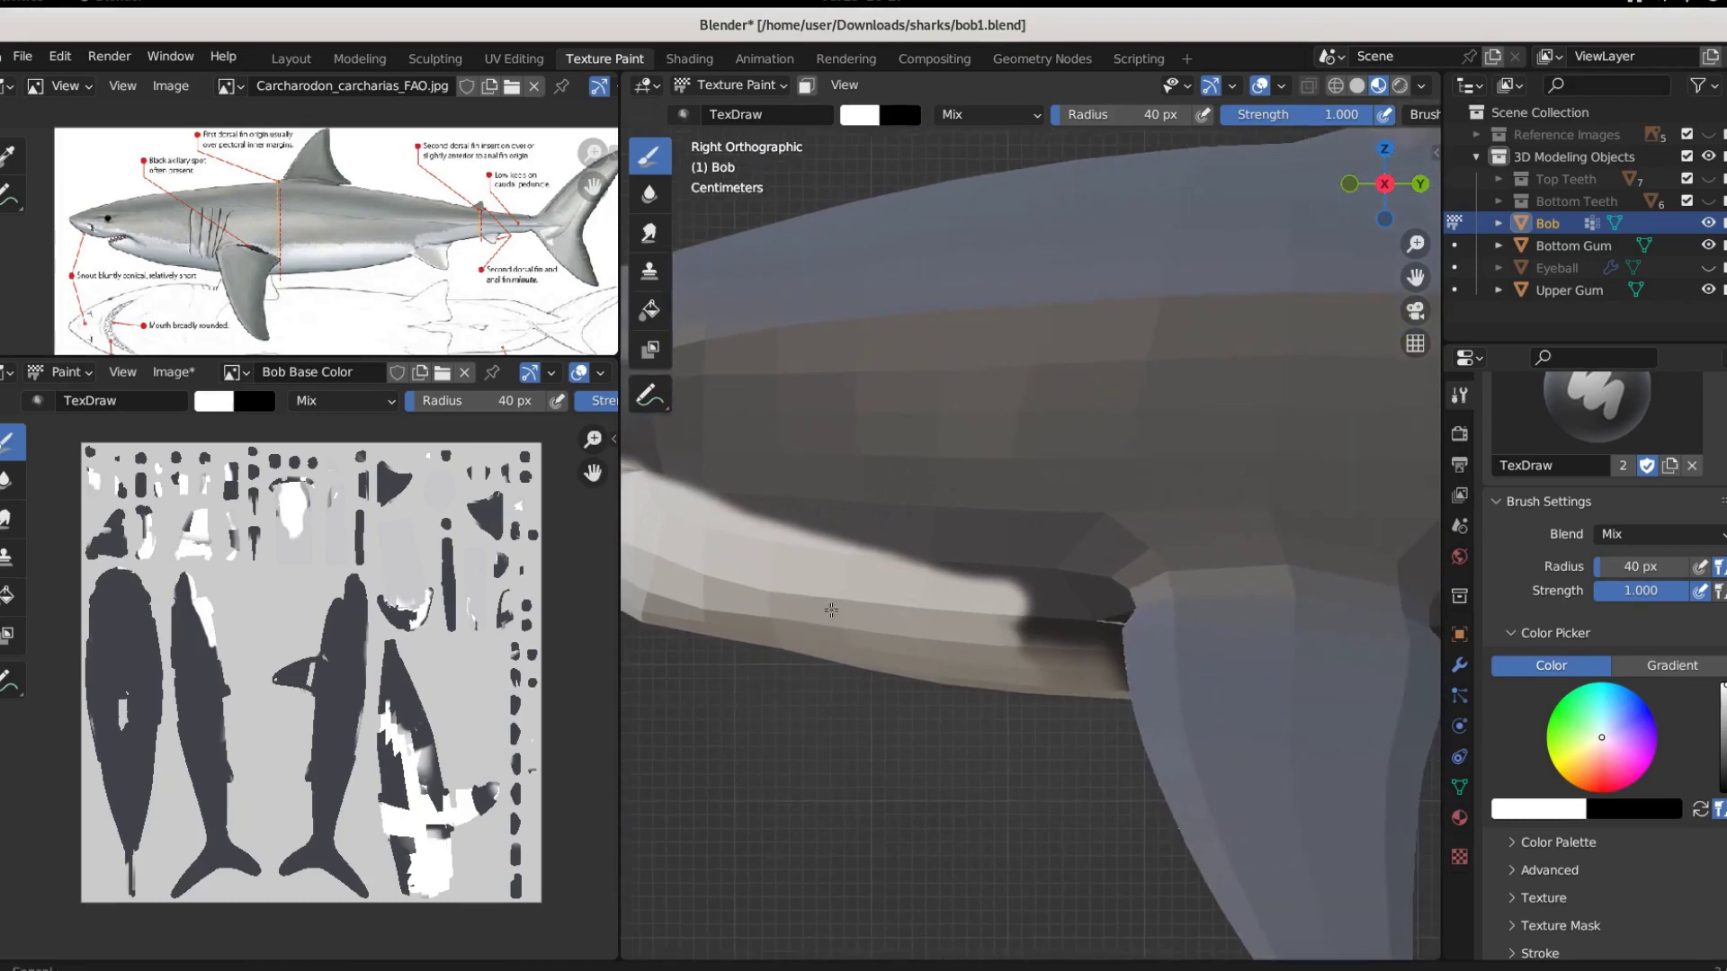
shift+middle_drag(899, 585, 640, 540)
middle_drag(761, 568, 859, 622)
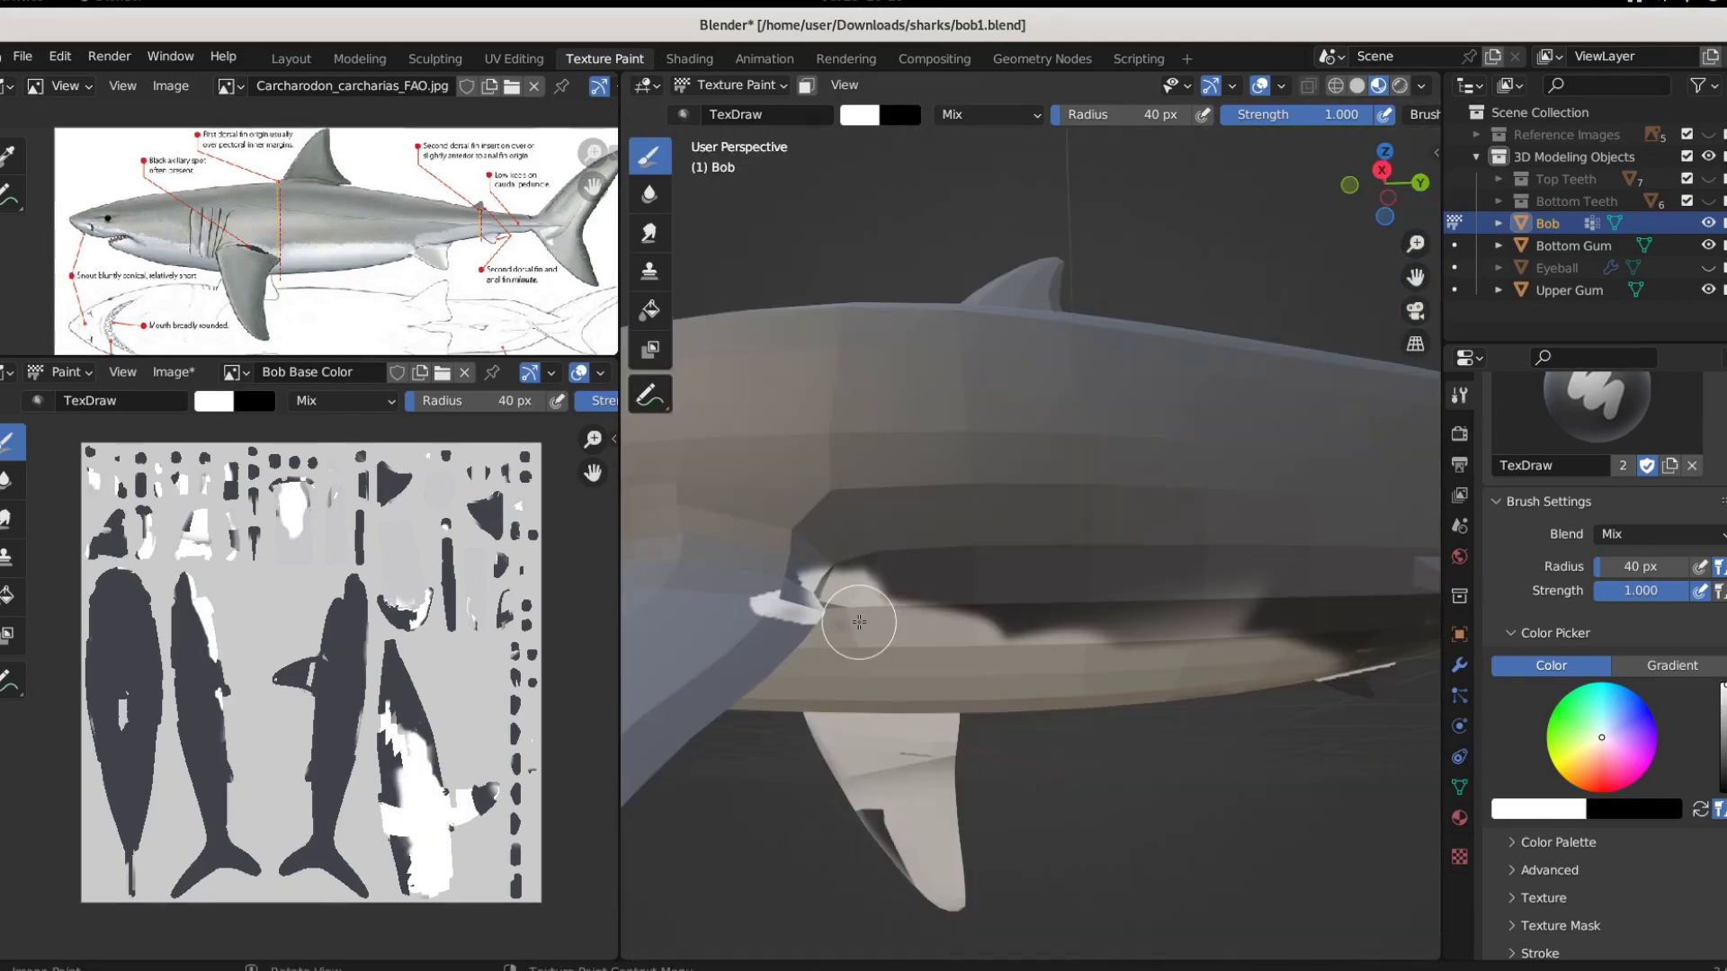
Shrink the brush to 17 px and paint a white stroke on the upper jaw
key(f)
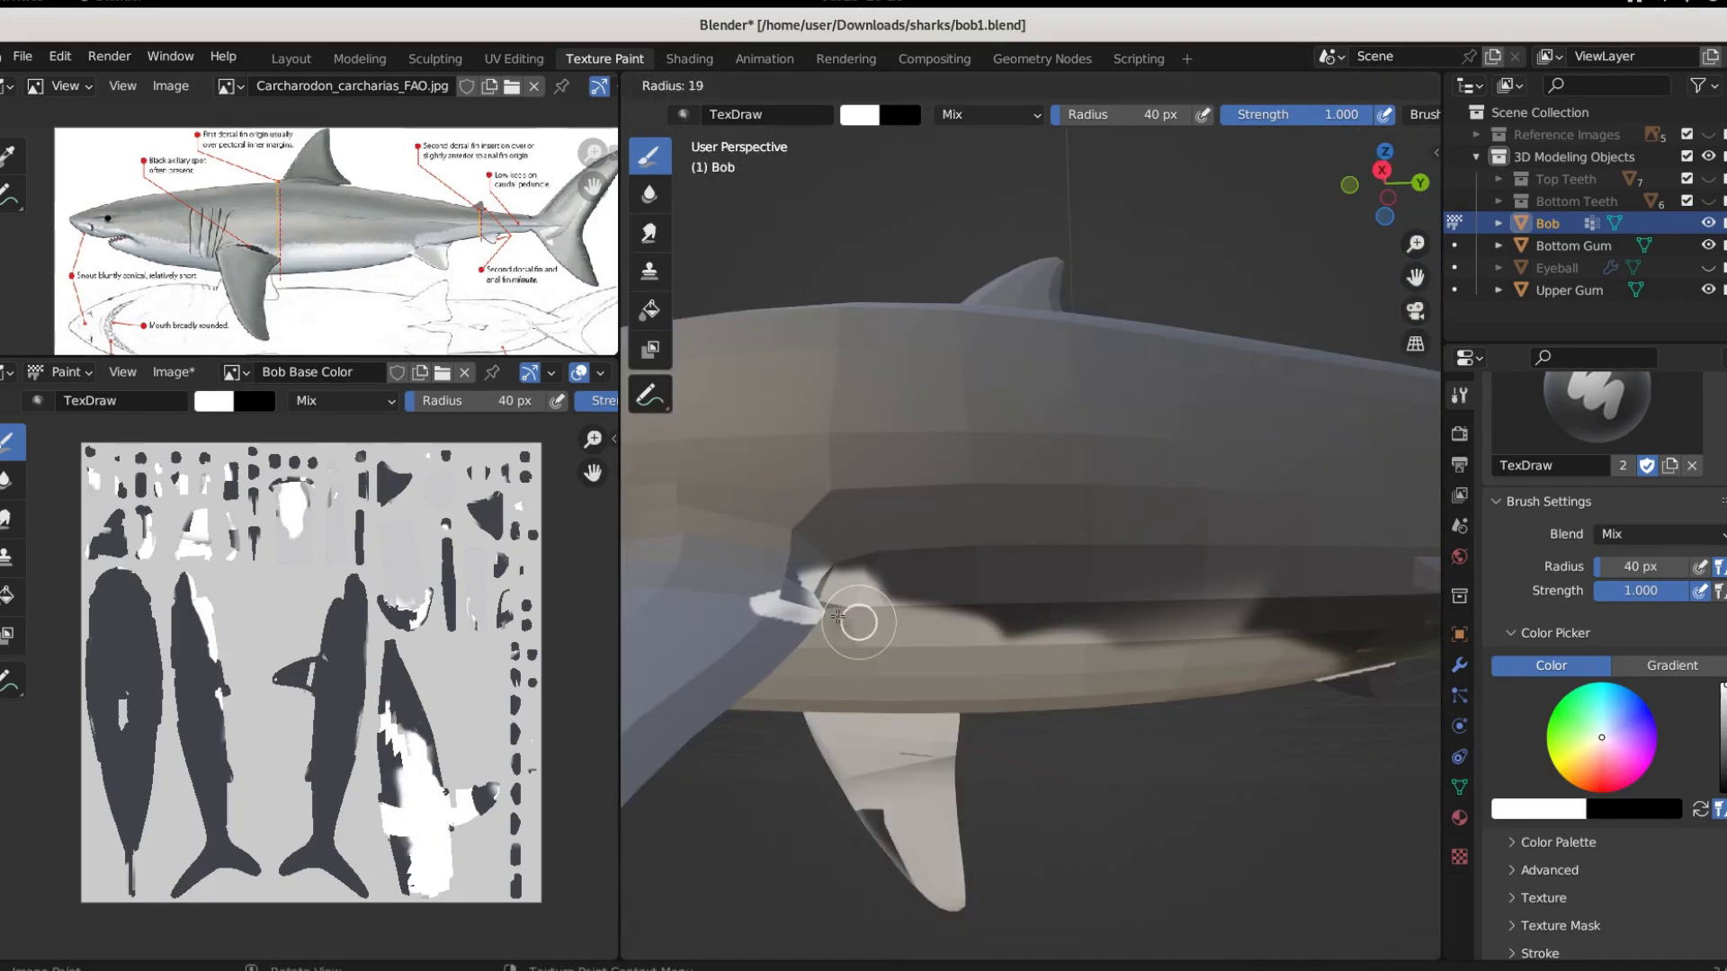
click(841, 618)
scroll(863, 623, up, 2)
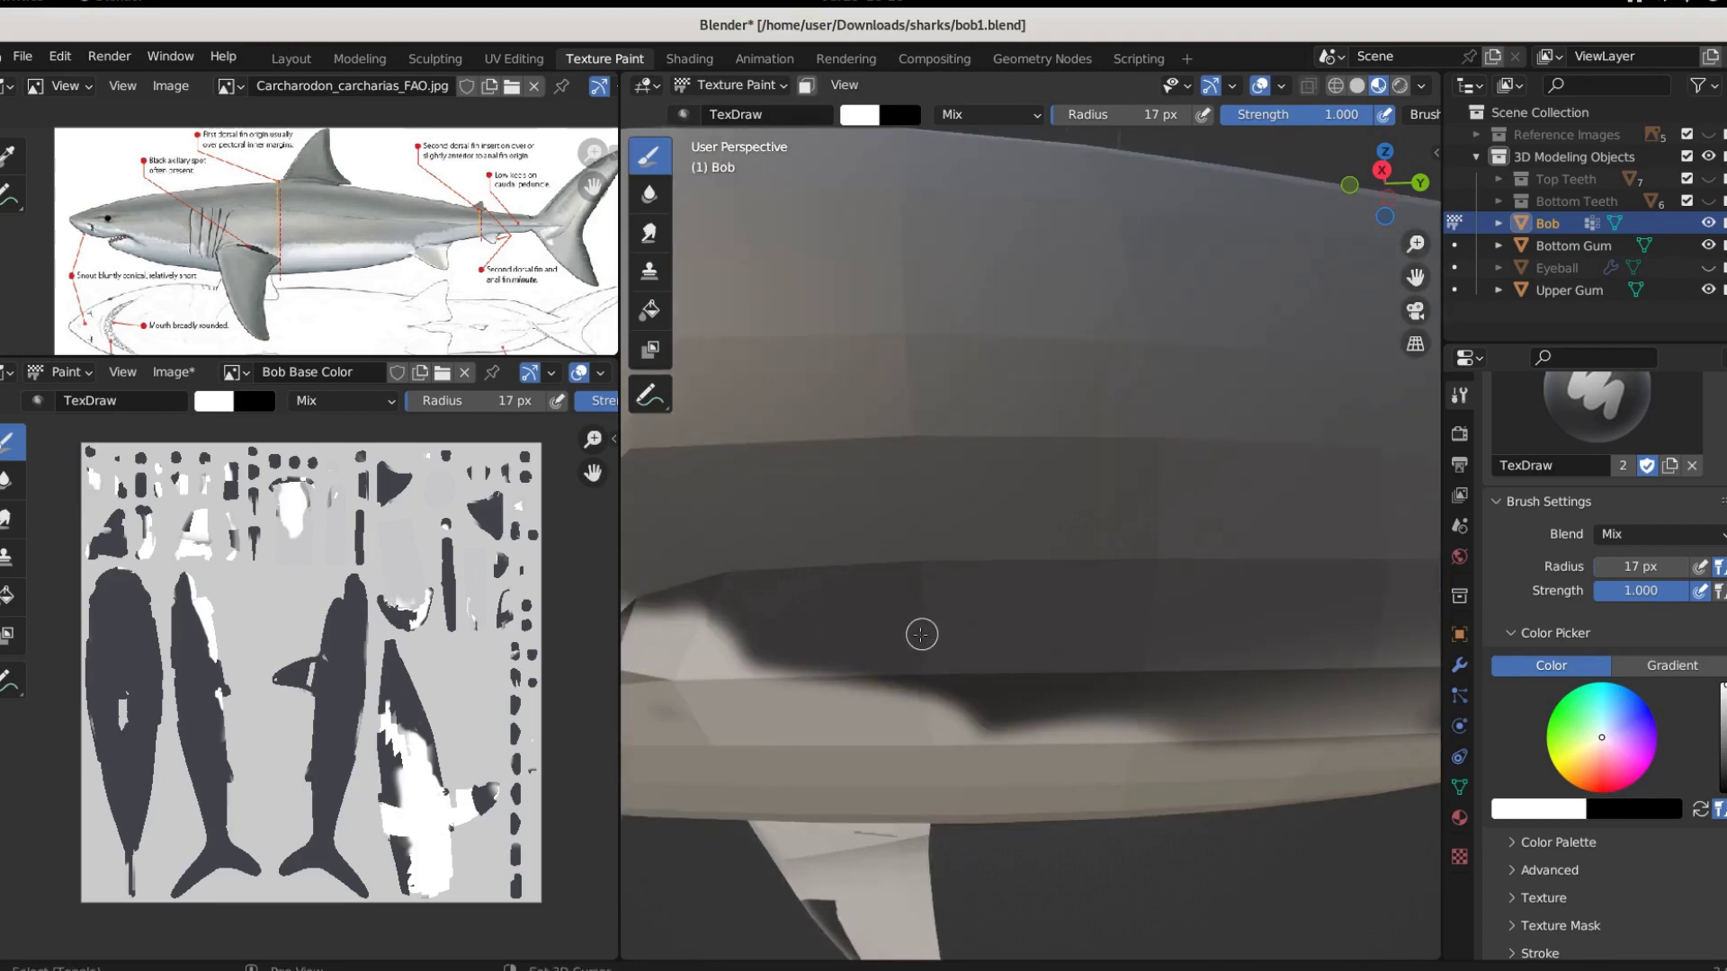
mouse_move(921, 630)
middle_down()
mouse_move(1223, 574)
mouse_move(1111, 576)
middle_up()
mouse_move(1111, 576)
mouse_down()
mouse_move(983, 501)
mouse_move(1035, 518)
mouse_move(1049, 529)
mouse_move(935, 490)
mouse_move(989, 517)
mouse_move(960, 490)
mouse_move(994, 512)
mouse_move(966, 484)
mouse_move(985, 482)
mouse_move(1057, 532)
mouse_move(999, 474)
mouse_move(887, 486)
mouse_move(816, 465)
mouse_move(902, 470)
mouse_up()
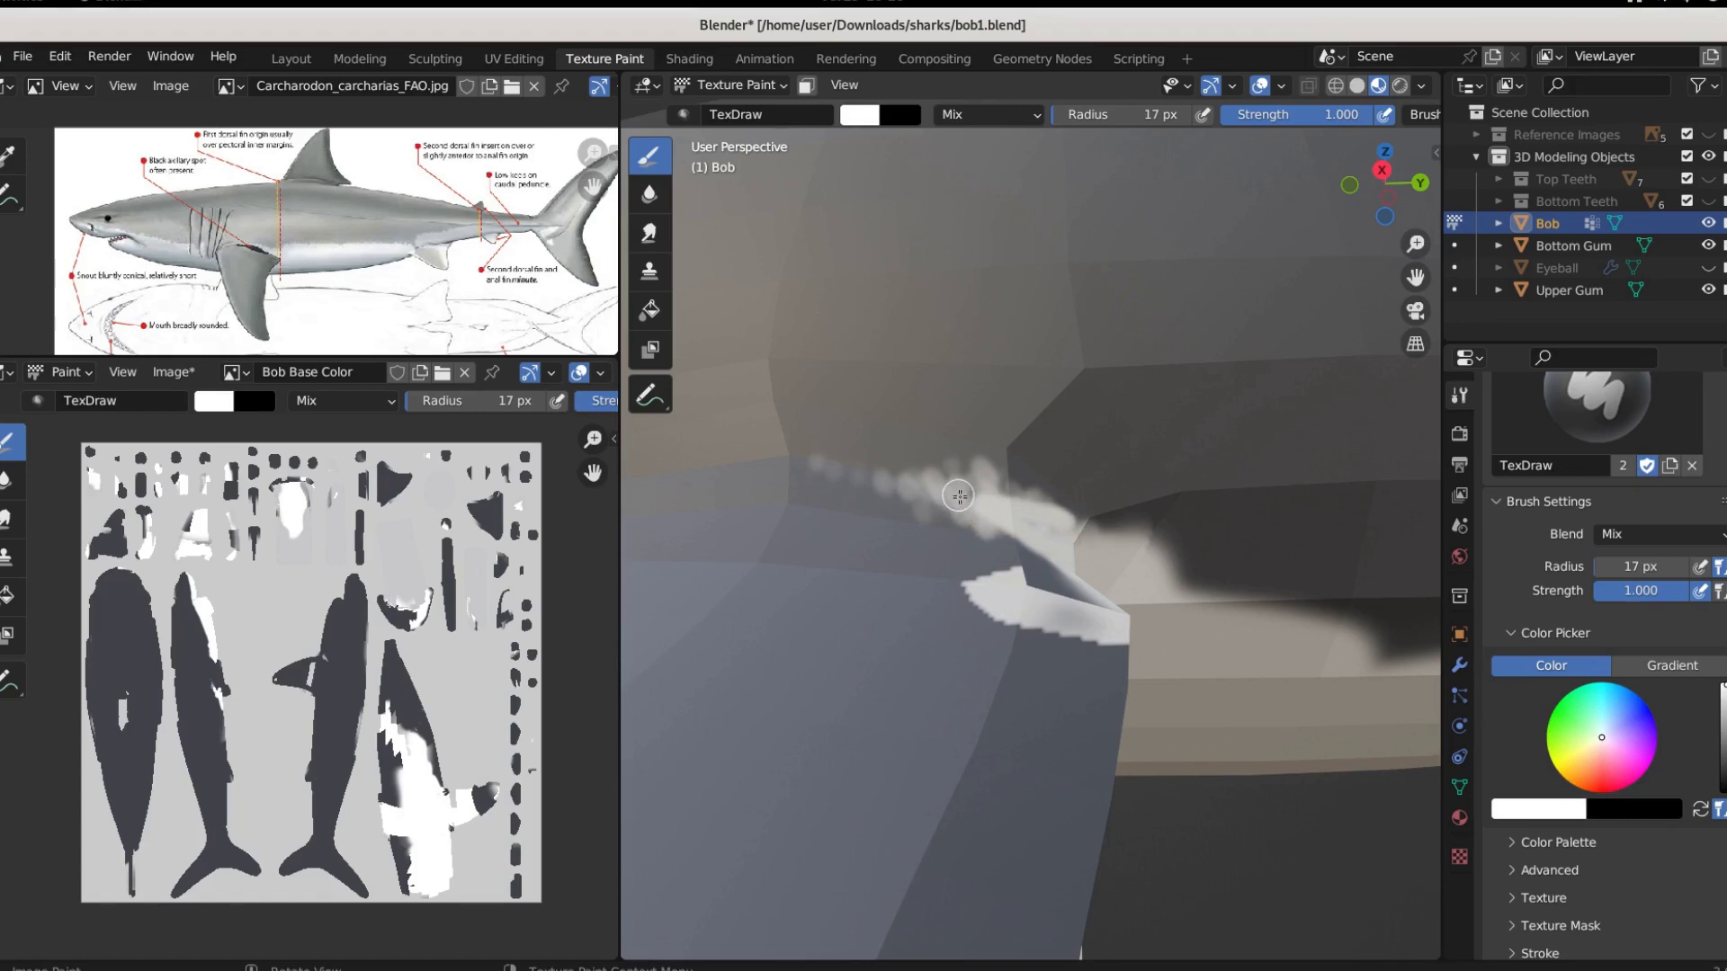
Sample the blue-grey body colour and paint it over the beige jaw edge
key(s)
mouse_move(878, 478)
middle_down()
mouse_move(852, 579)
mouse_move(924, 486)
mouse_move(952, 559)
mouse_move(899, 454)
middle_up()
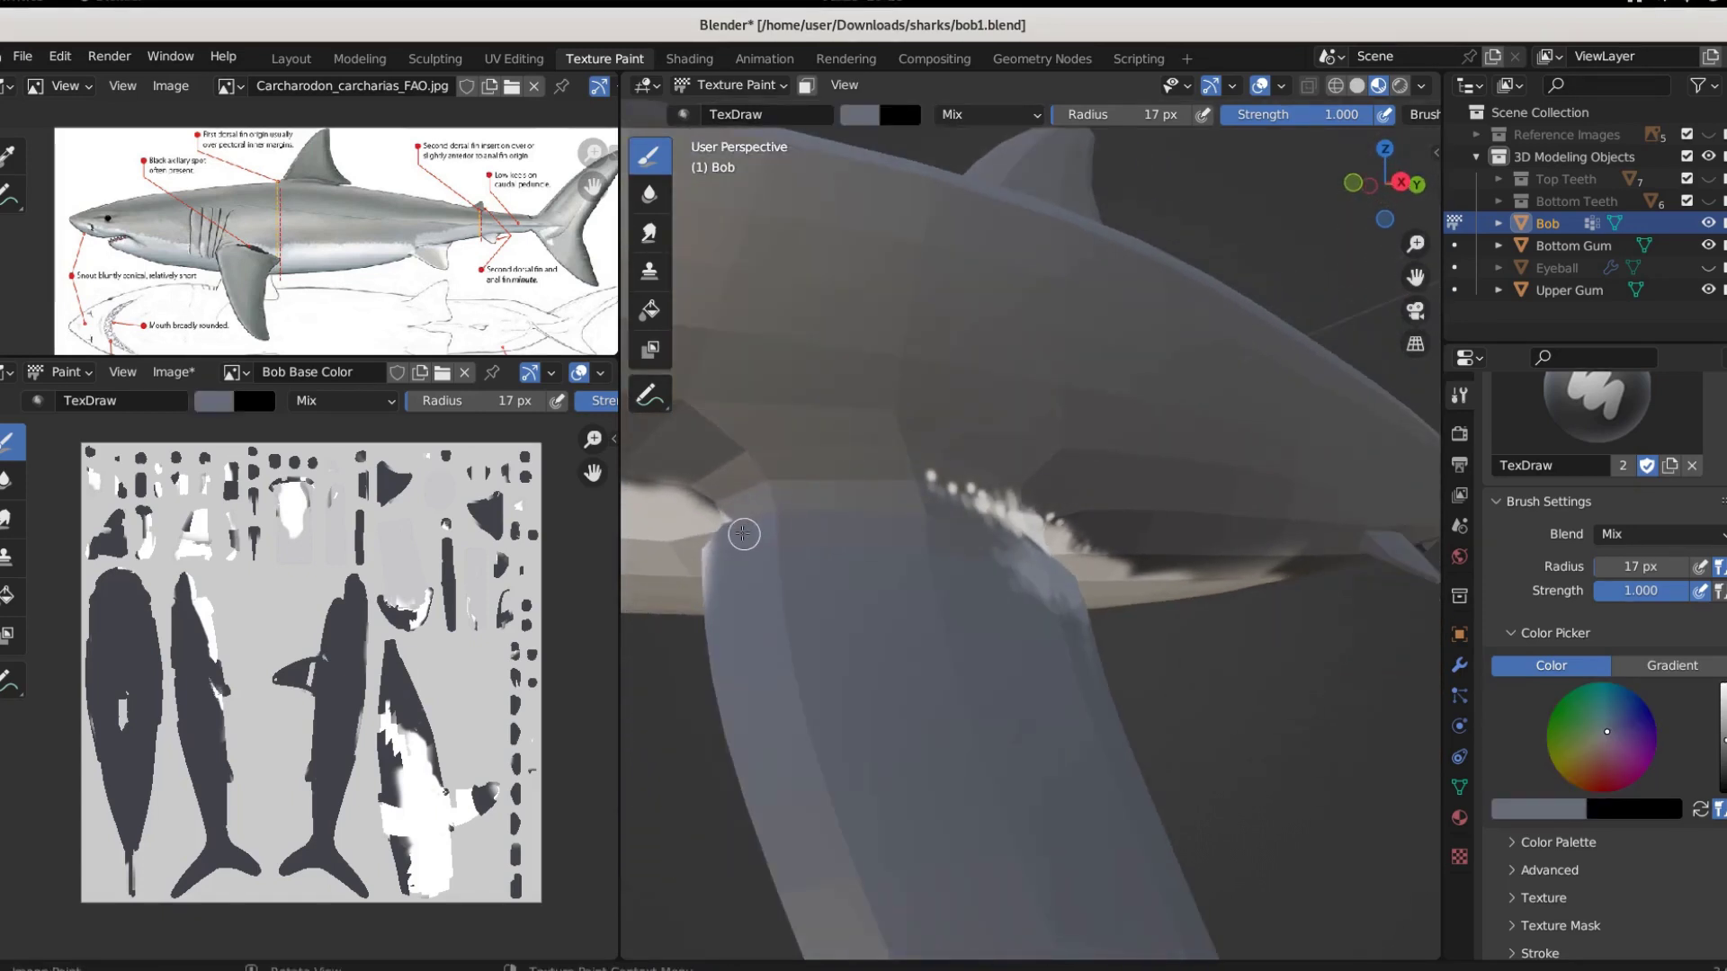
mouse_move(738, 529)
mouse_down()
mouse_move(722, 518)
mouse_move(709, 594)
mouse_move(739, 583)
mouse_move(732, 634)
mouse_move(757, 700)
mouse_move(762, 493)
mouse_move(737, 480)
mouse_up()
key(KP_3)
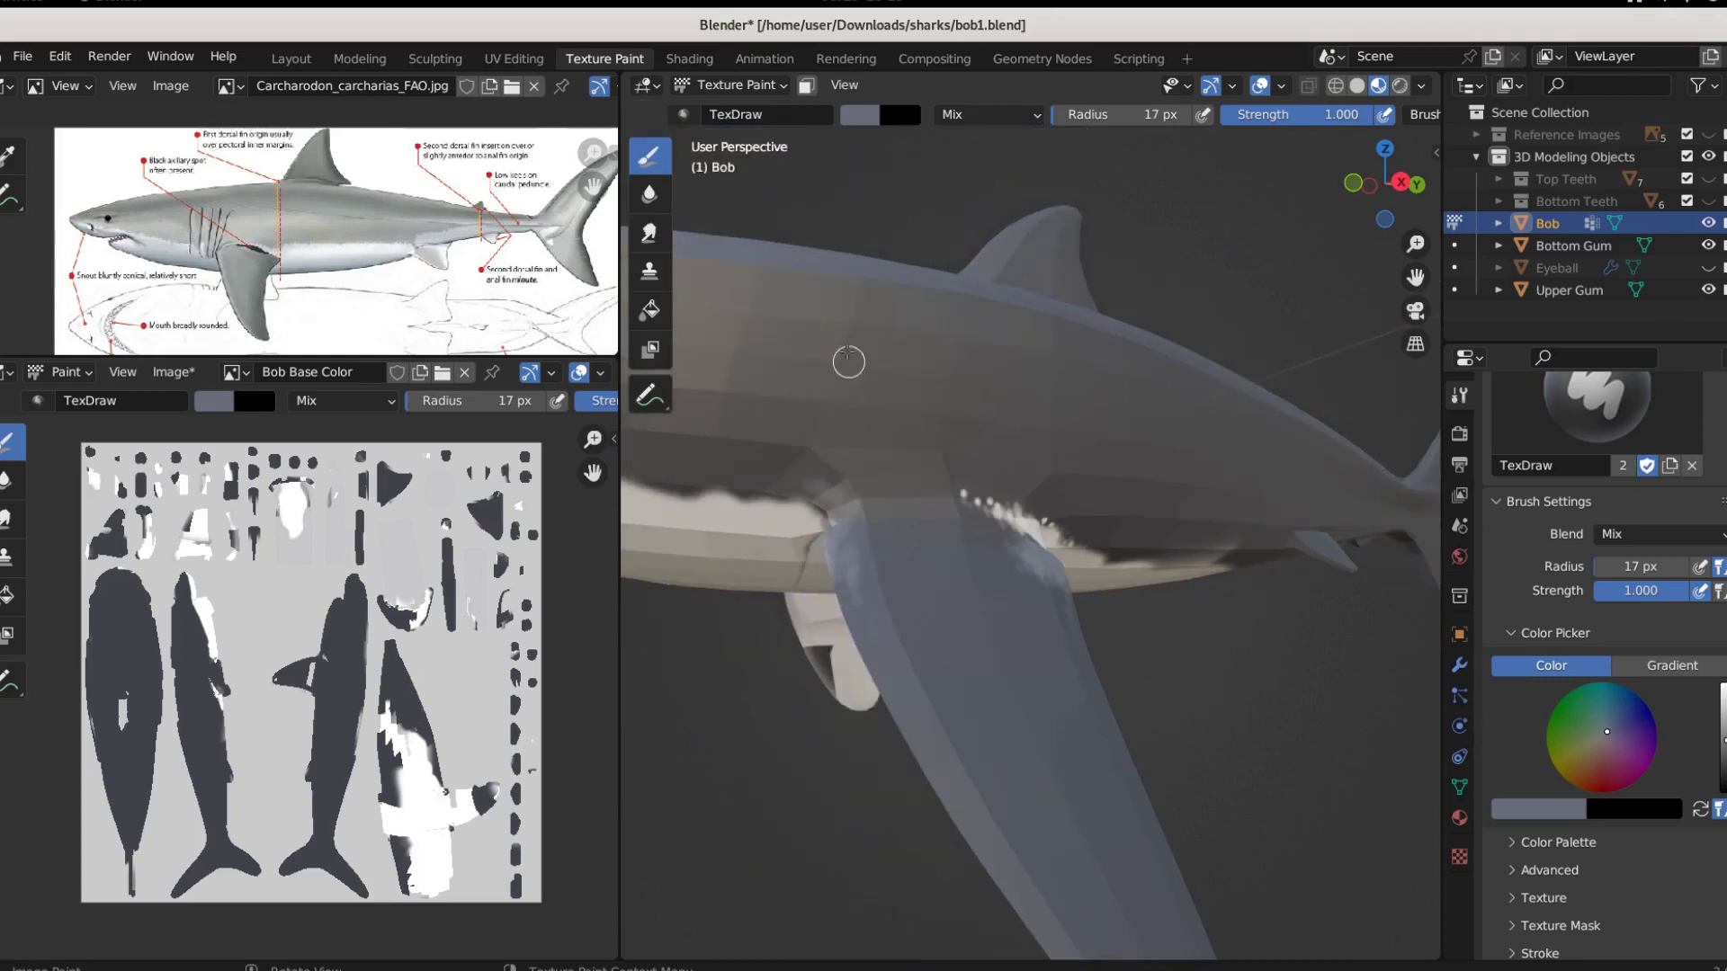
Blur the grey–white paint on the cheek and along the belly line with a 64 px Soften brush
scroll(1122, 452, up, 2)
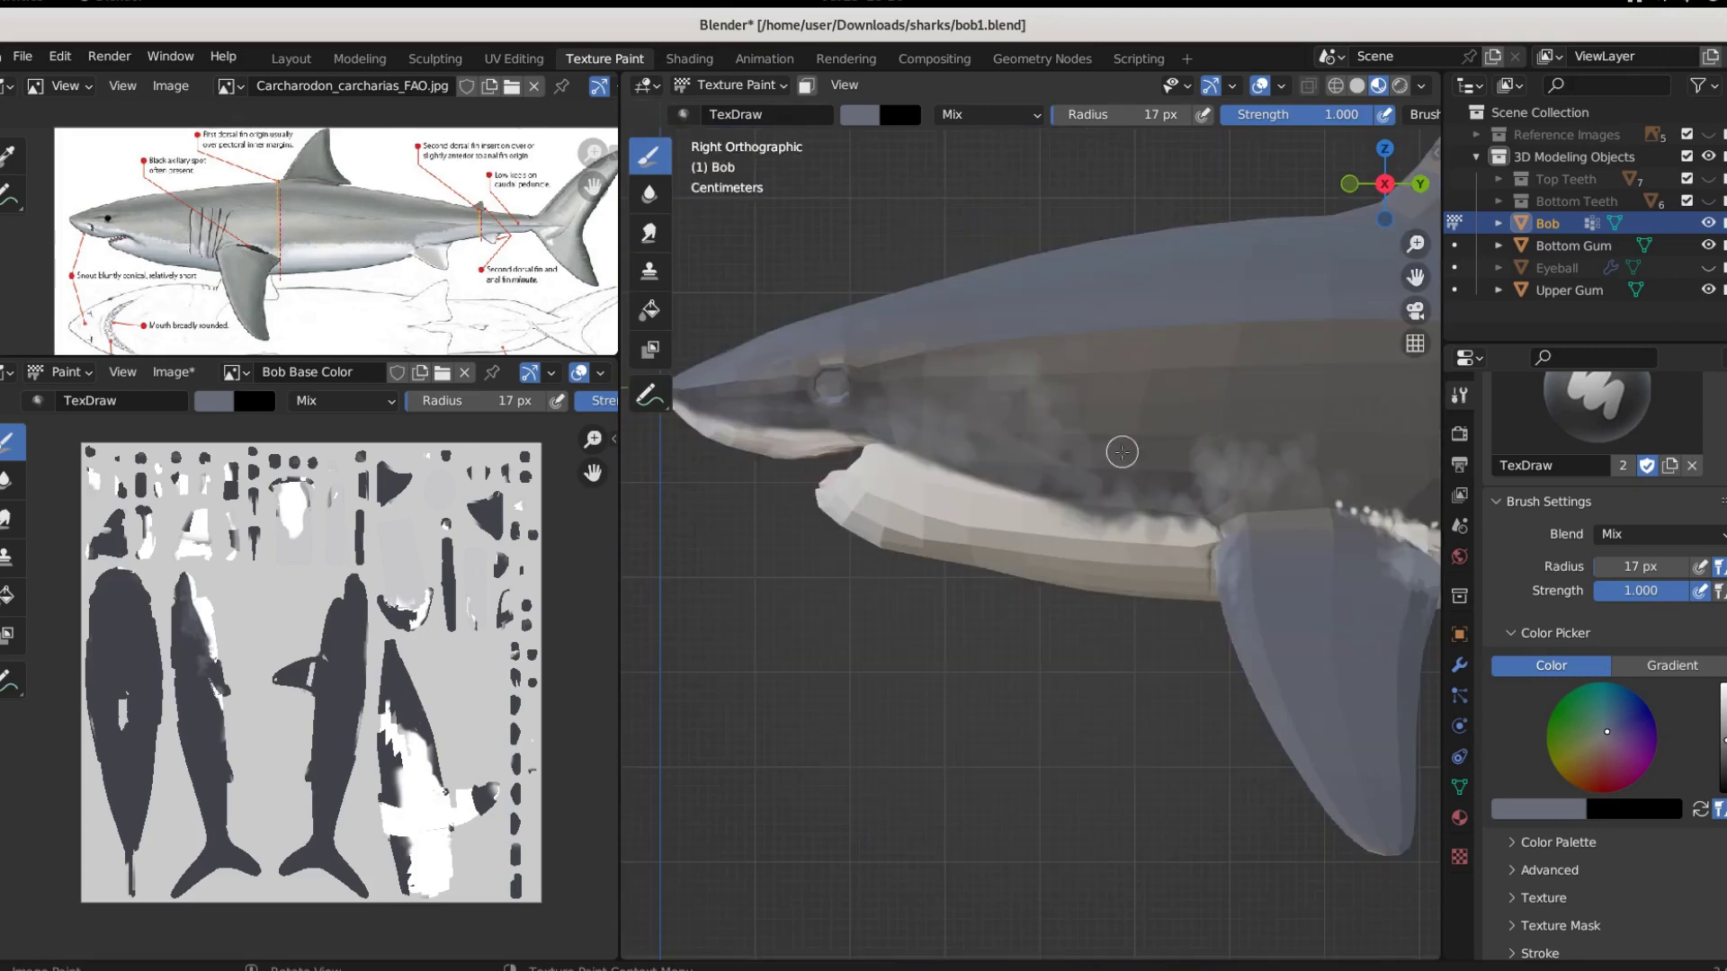
click(647, 193)
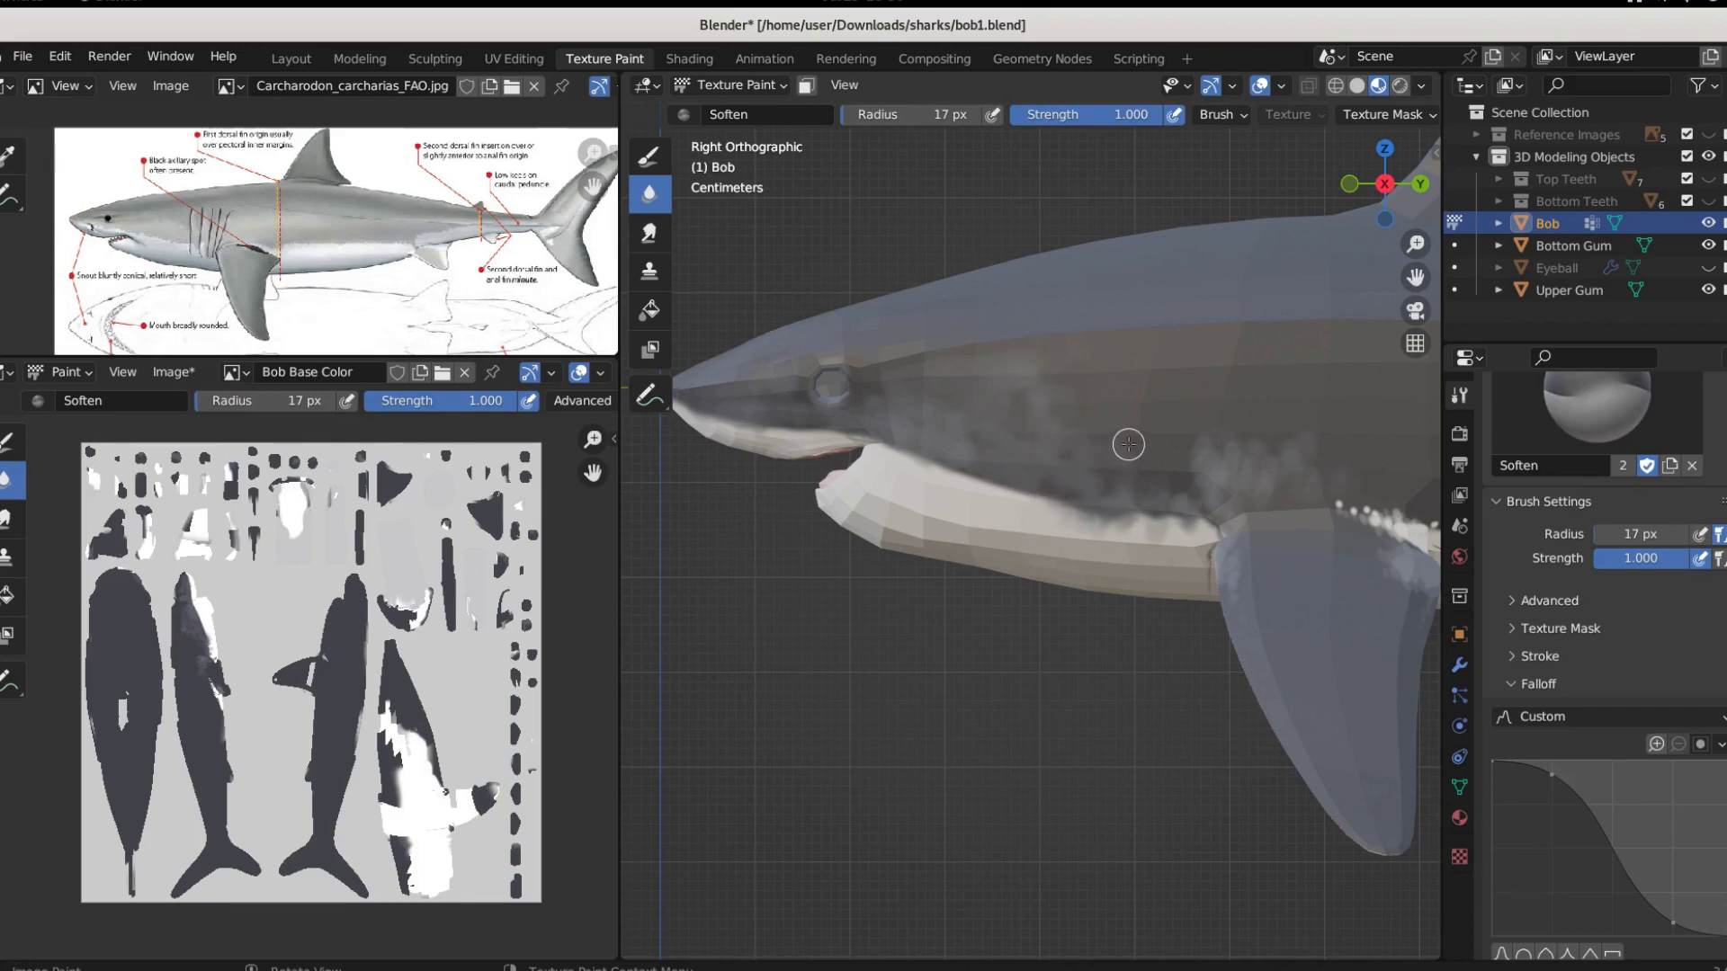
key(f)
click(1038, 389)
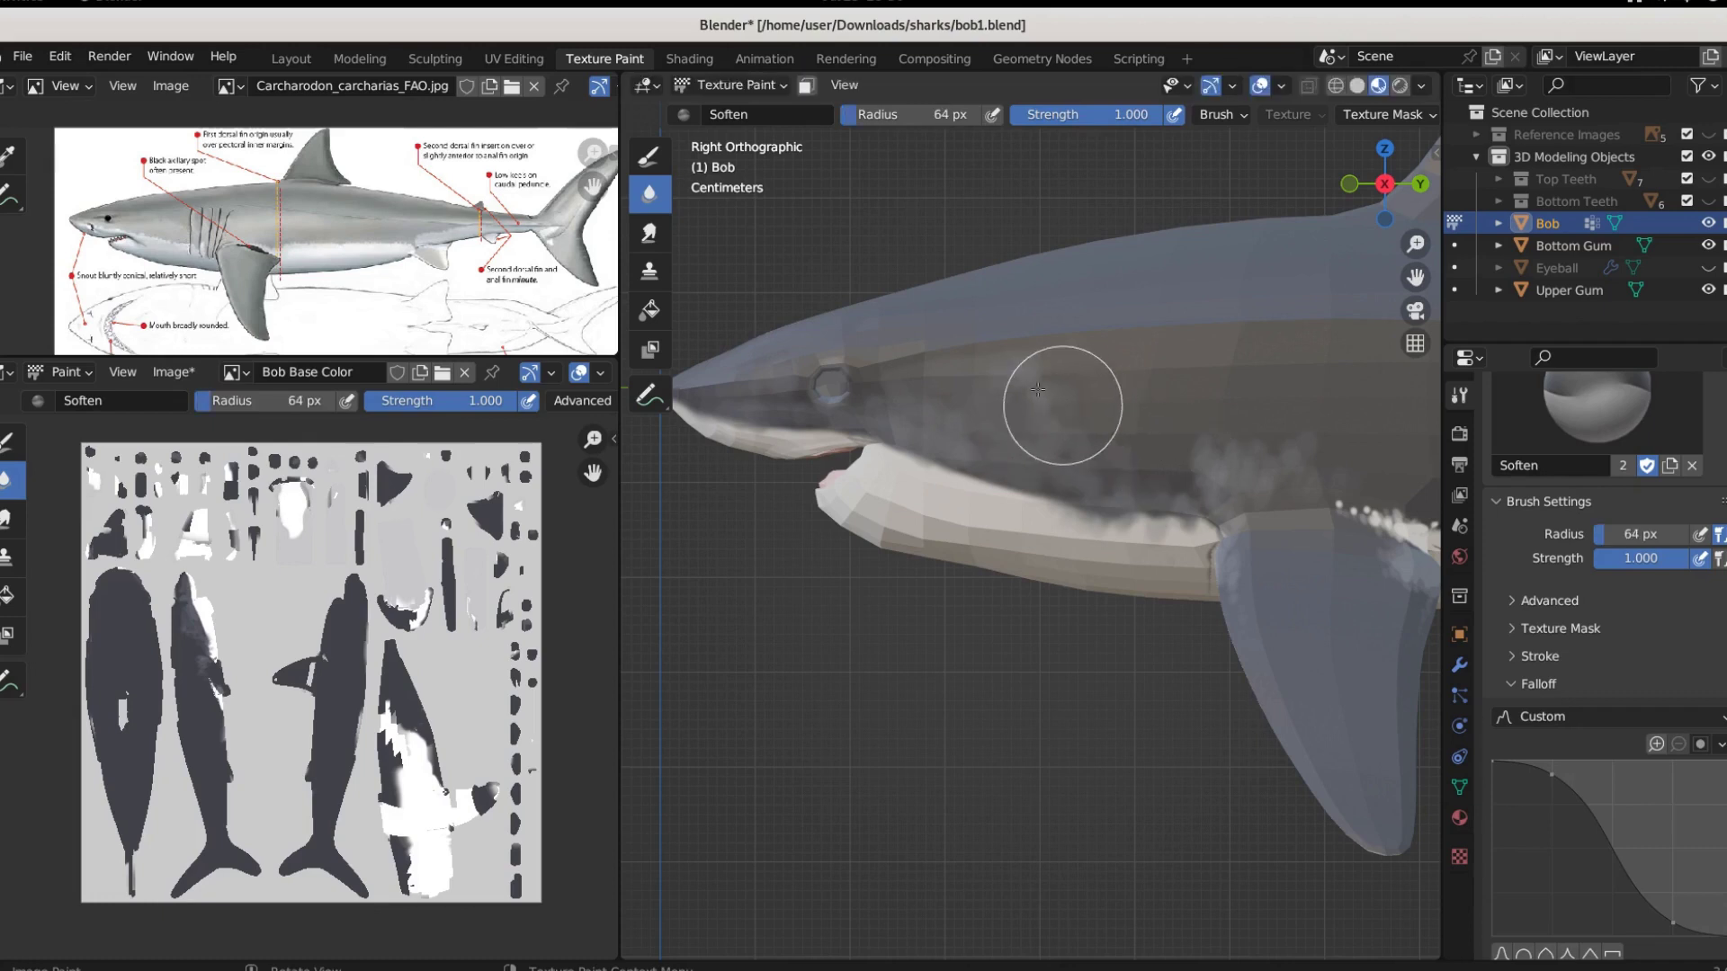
mouse_move(1038, 390)
mouse_down()
mouse_move(1130, 382)
mouse_move(893, 438)
mouse_move(1003, 443)
mouse_move(903, 432)
mouse_move(816, 395)
mouse_up()
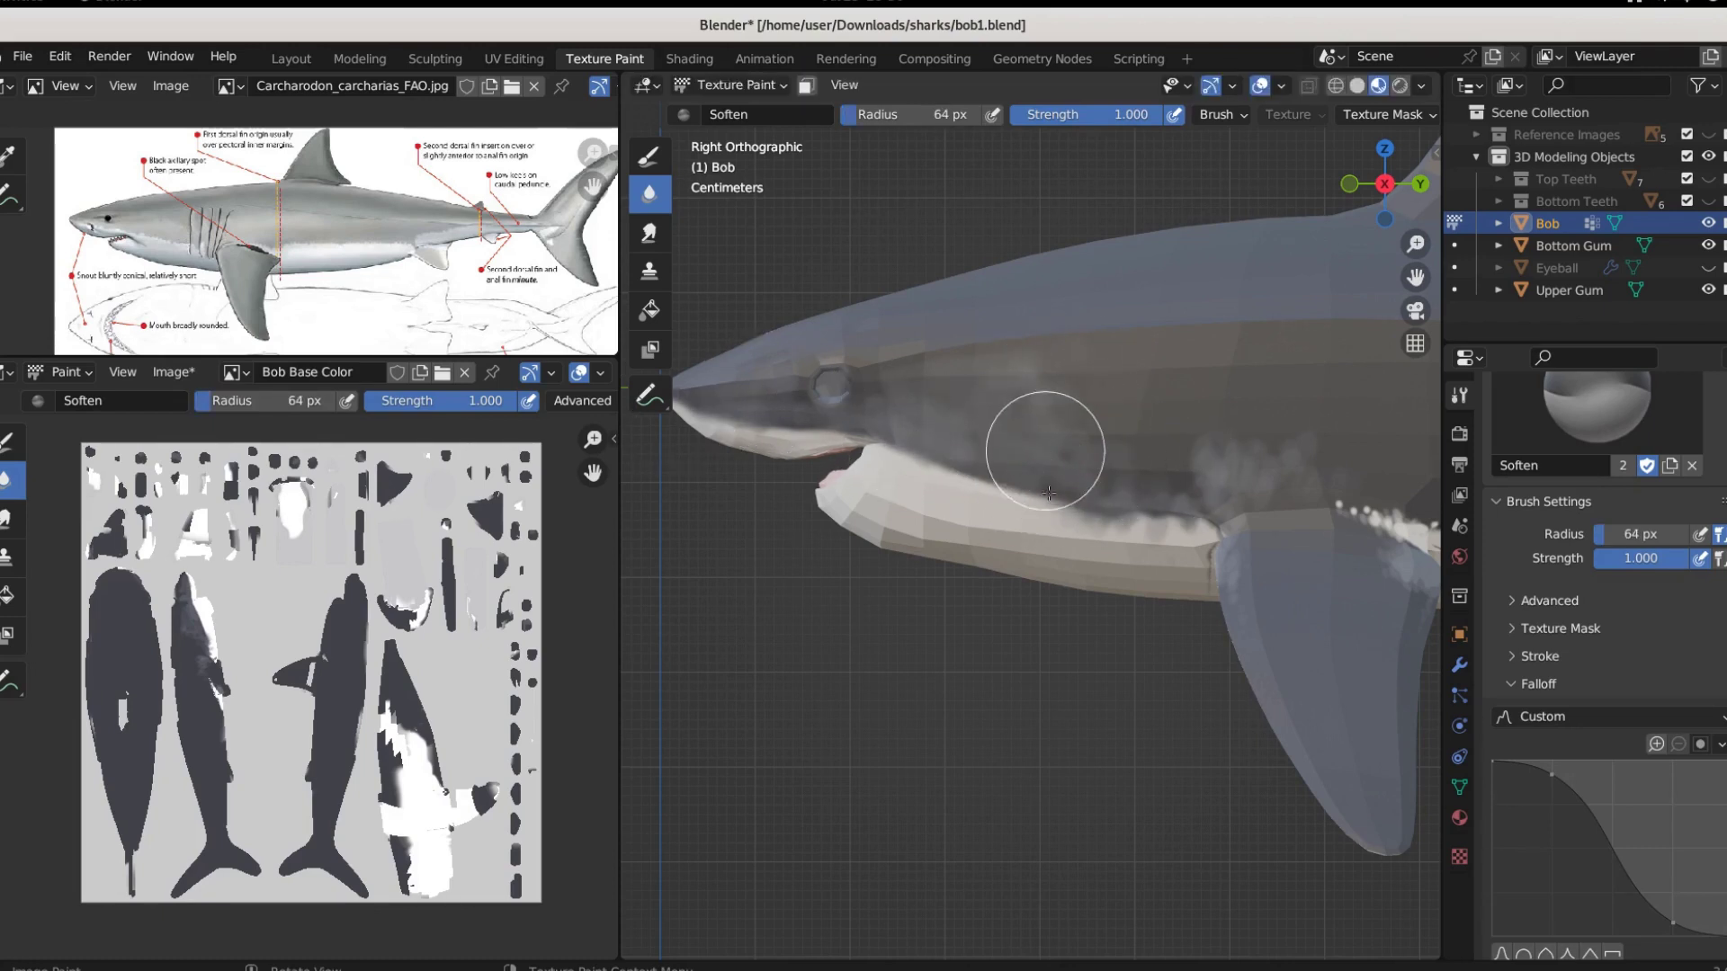
mouse_move(1049, 492)
mouse_down()
mouse_move(1113, 449)
mouse_move(1170, 475)
mouse_move(1285, 441)
mouse_move(1209, 455)
mouse_move(1220, 518)
mouse_move(1140, 518)
mouse_move(1199, 523)
mouse_move(1237, 551)
mouse_move(1353, 559)
mouse_move(1424, 540)
mouse_move(1330, 501)
mouse_up()
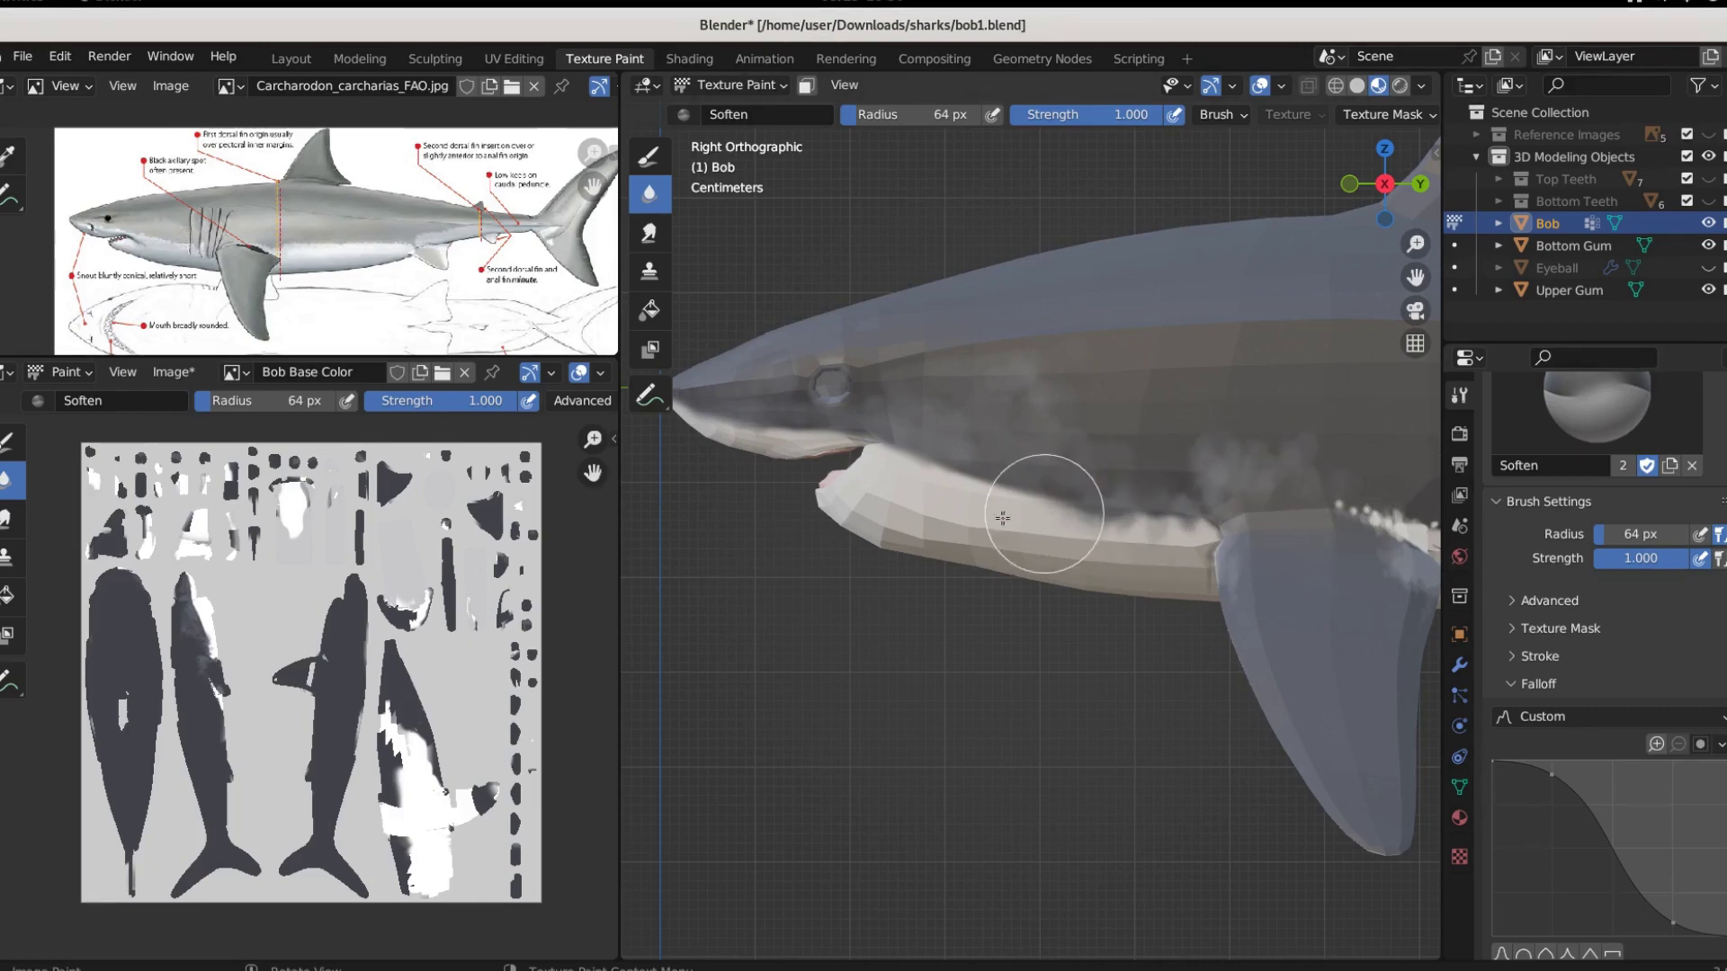
Dab white stipples with the draw brush along Bob's belly edge and lower jaw
key(1)
scroll(914, 440, up, 3)
scroll(913, 439, up, 1)
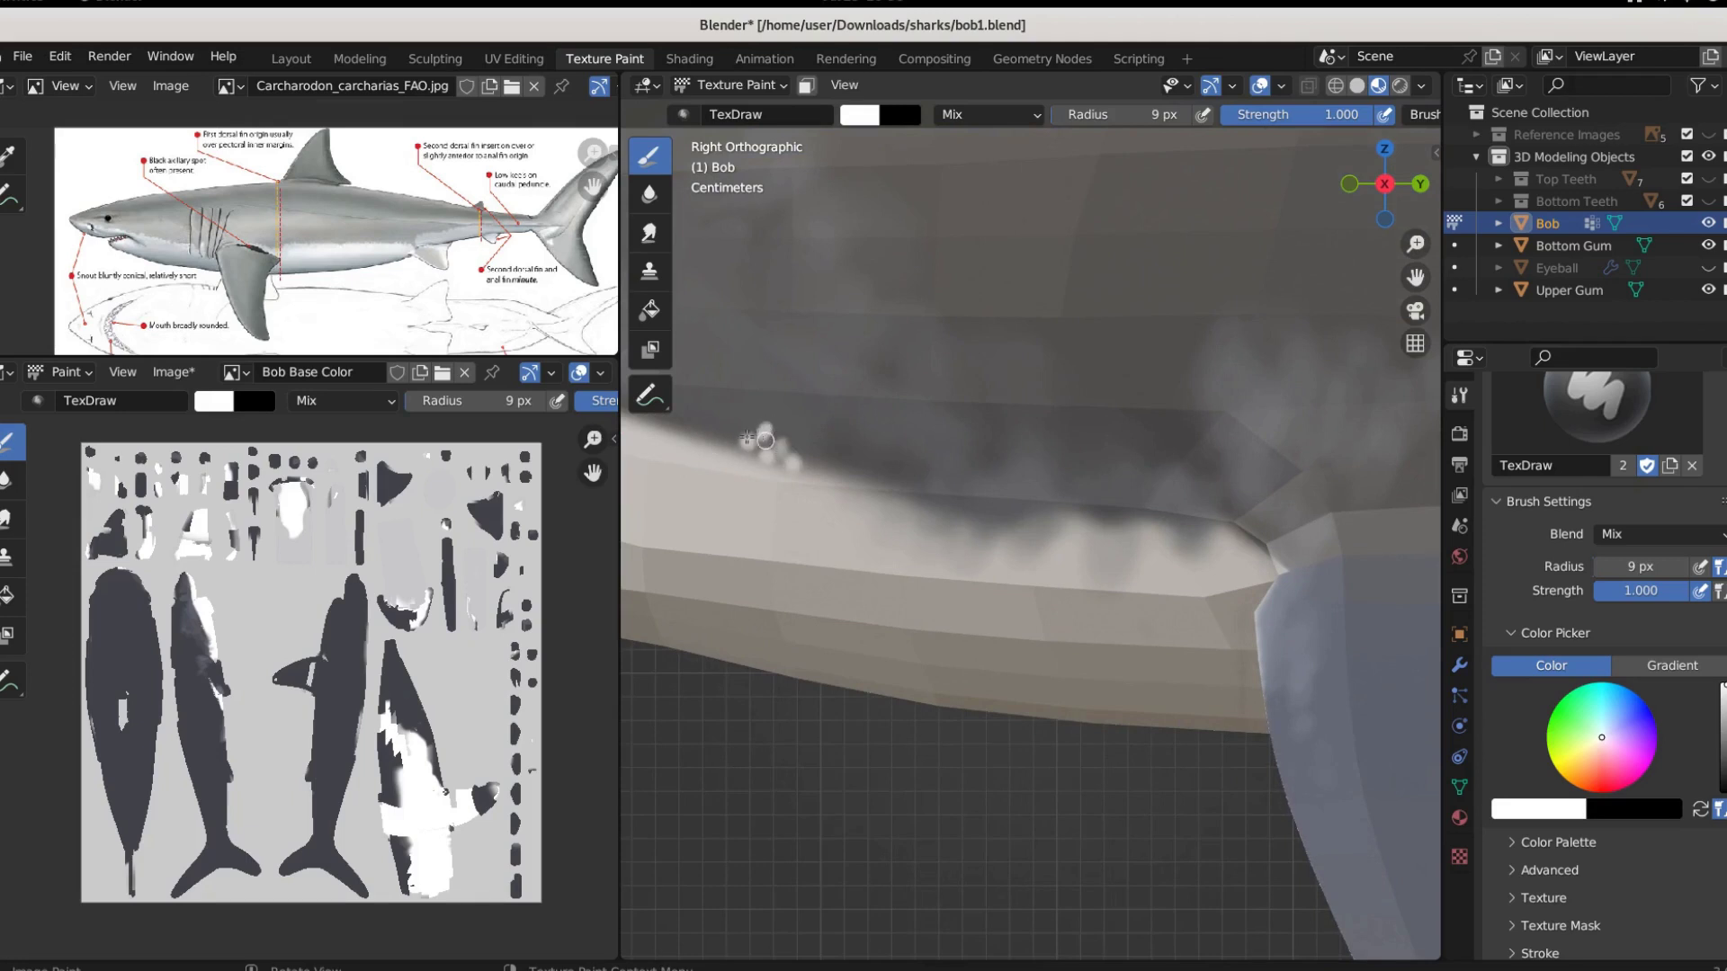
drag(735, 445, 687, 417)
drag(847, 479, 927, 519)
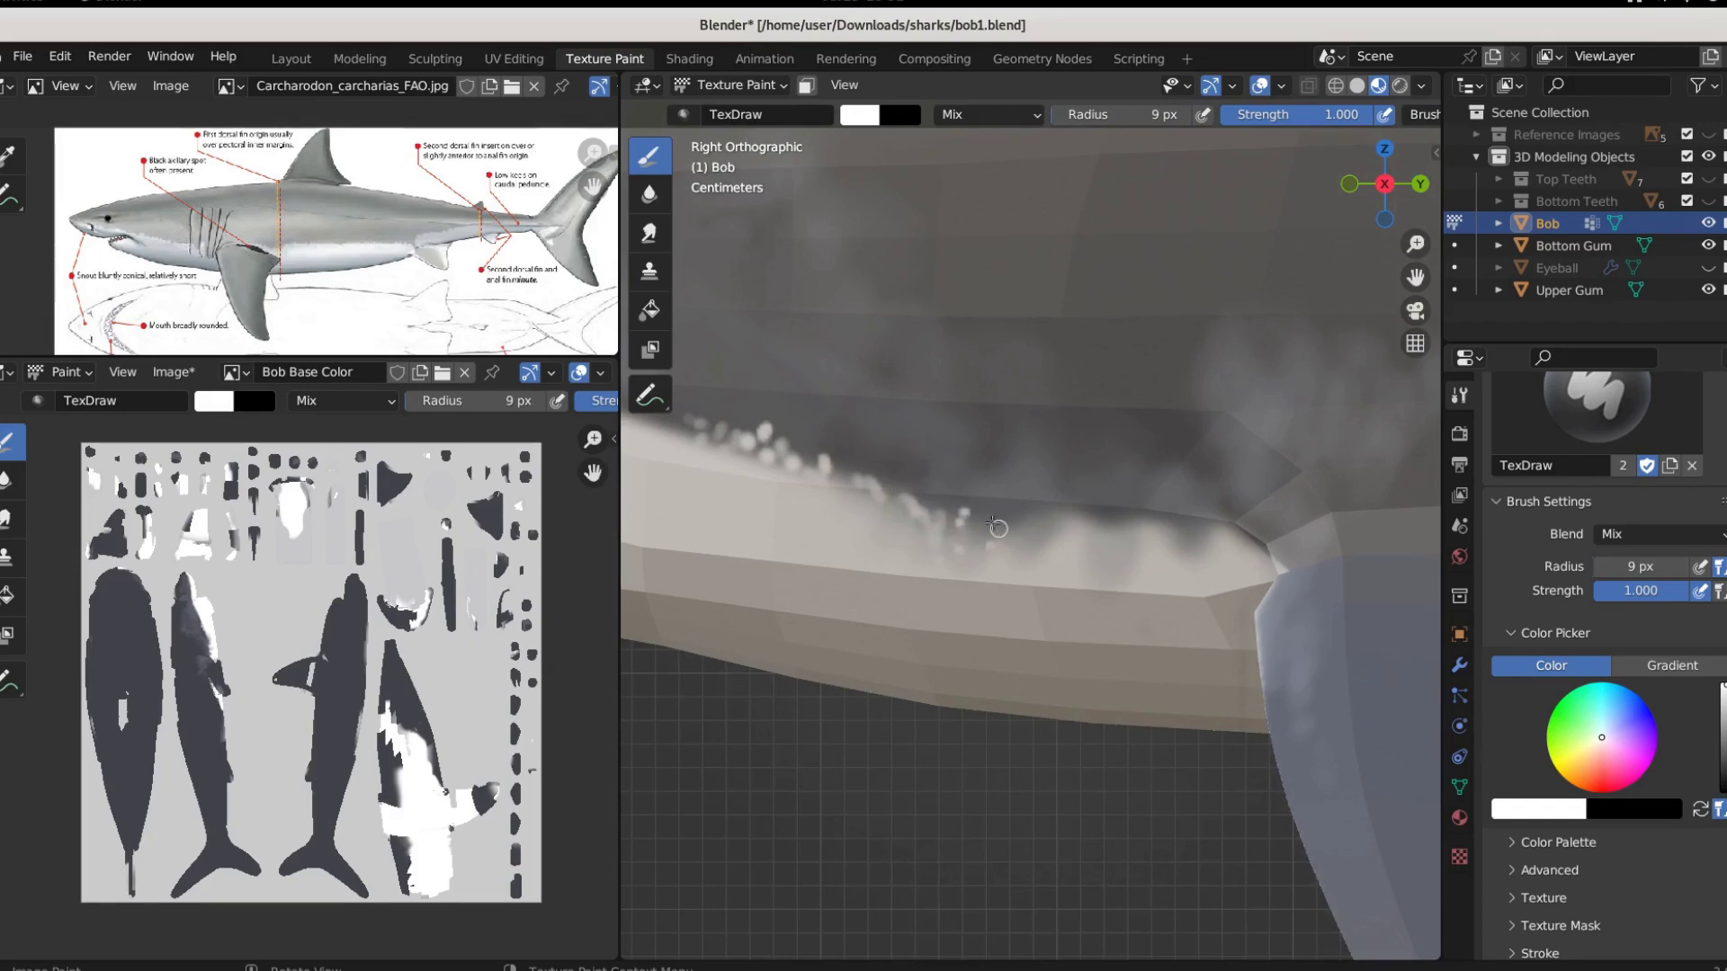
drag(996, 527, 1031, 512)
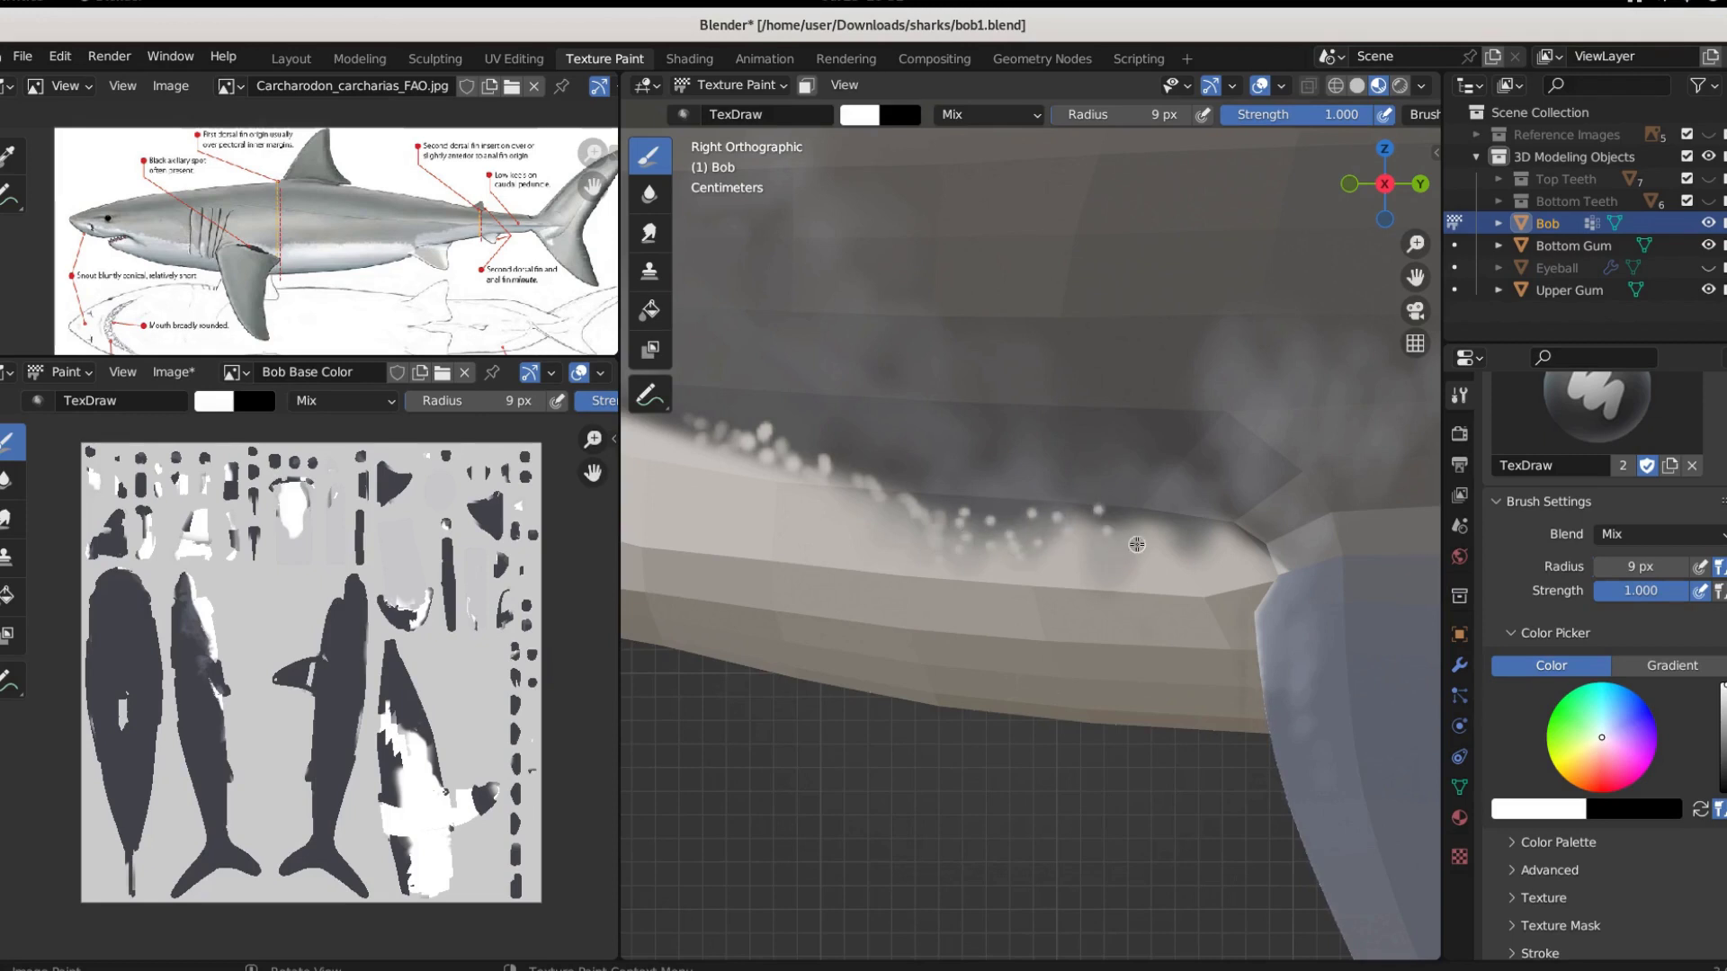
drag(1103, 520, 1217, 545)
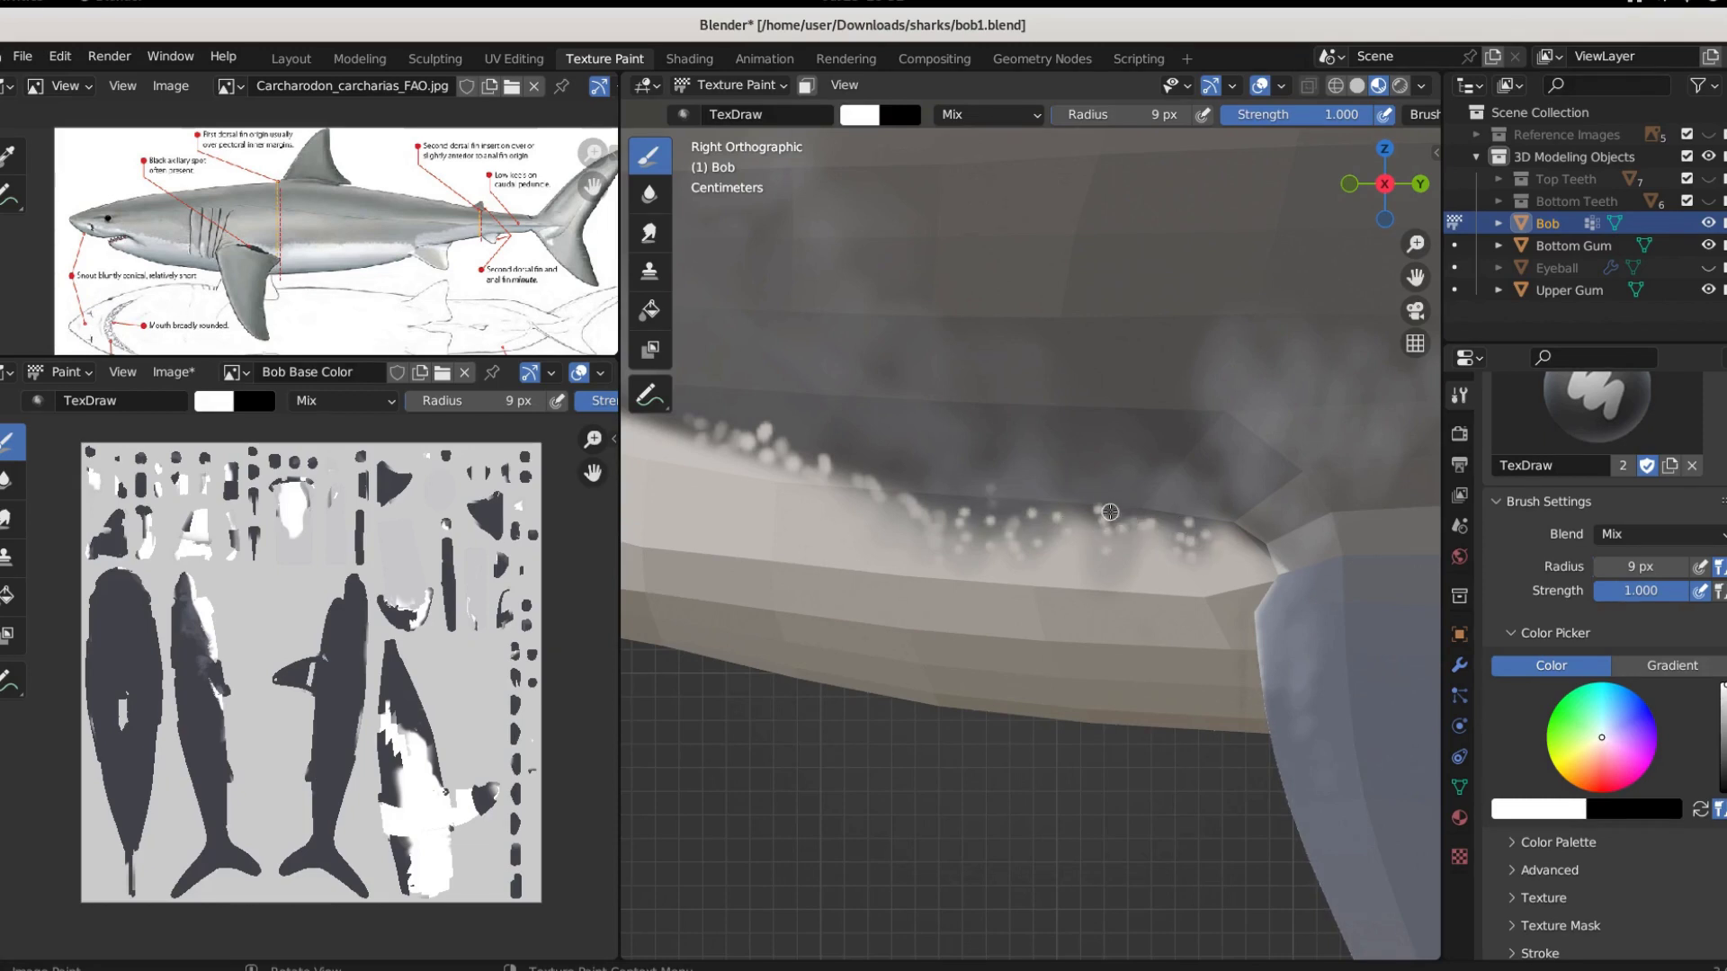
Check the stippling from an angle, return to Right view, and set the brush radius to 21 px
scroll(1061, 513, down, 6)
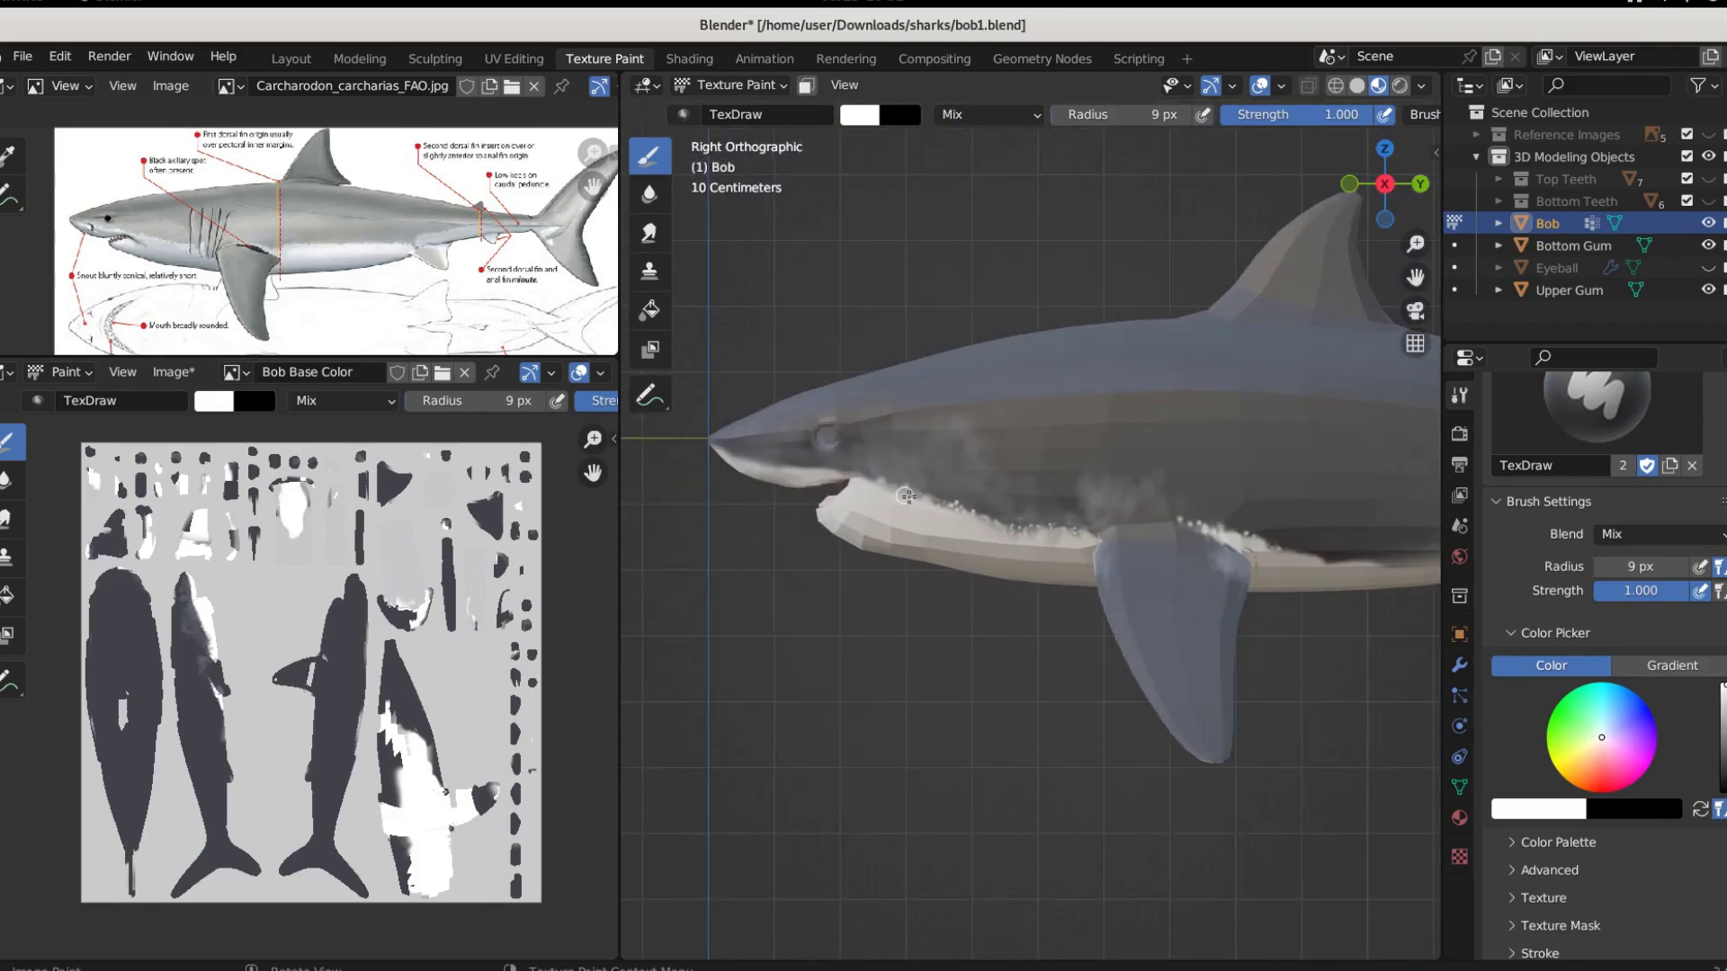
scroll(857, 483, up, 2)
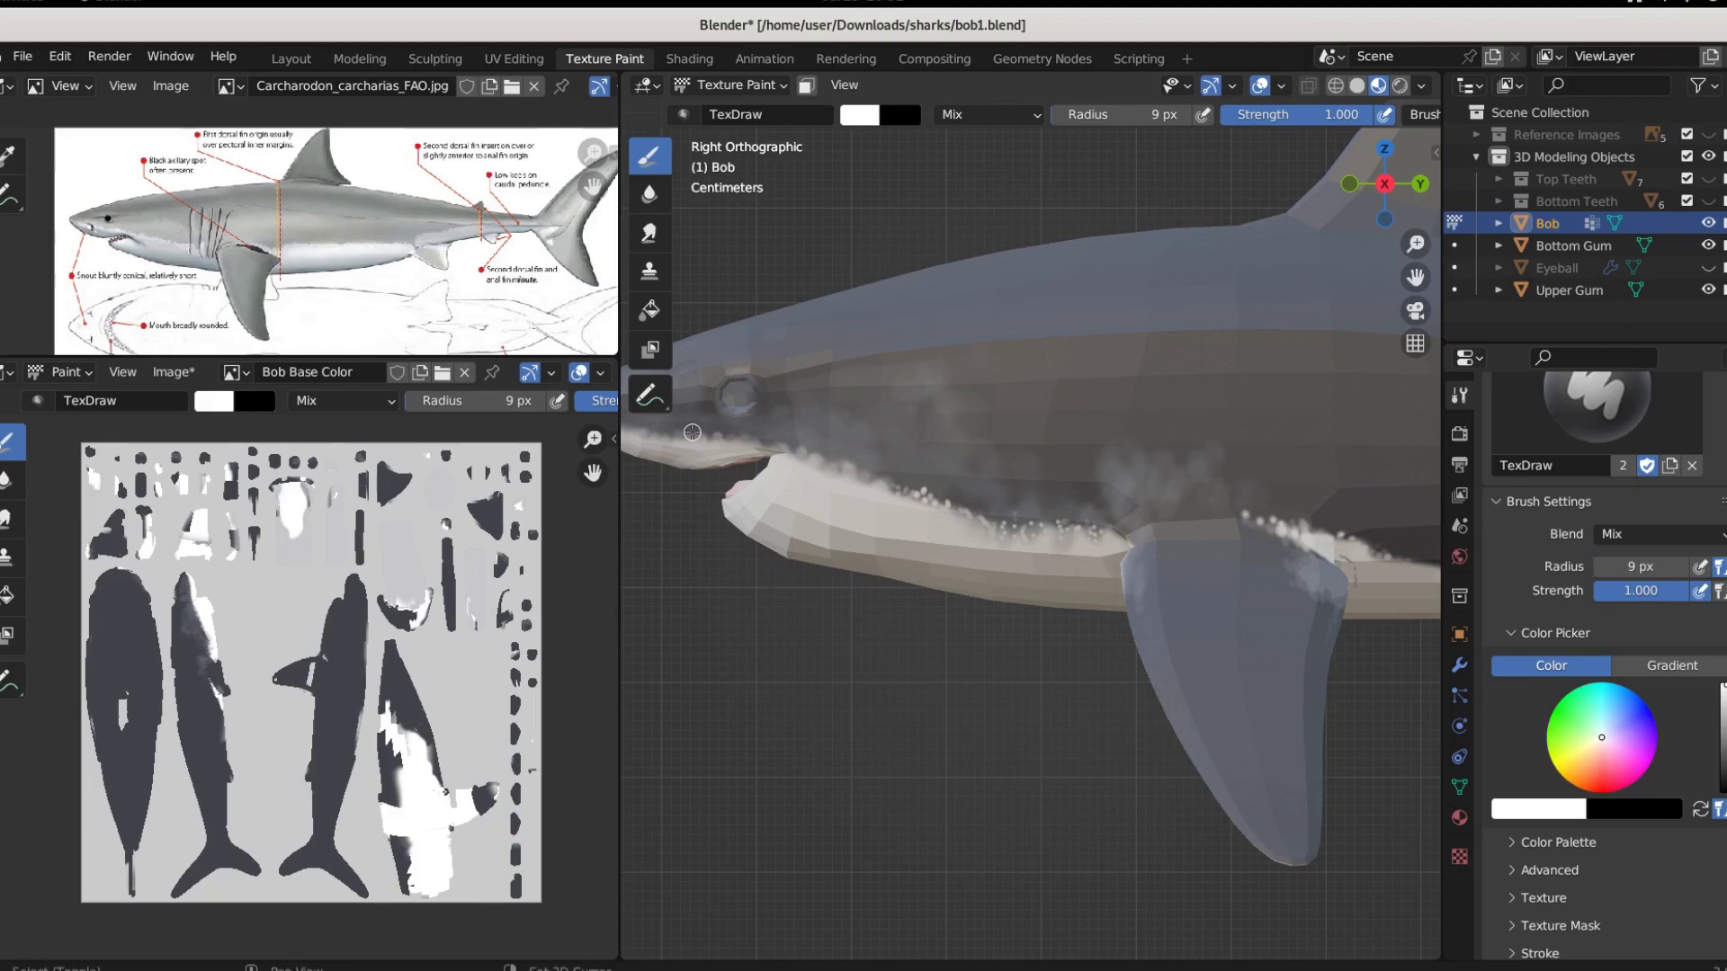
shift+middle_drag(691, 432, 933, 496)
scroll(788, 496, up, 3)
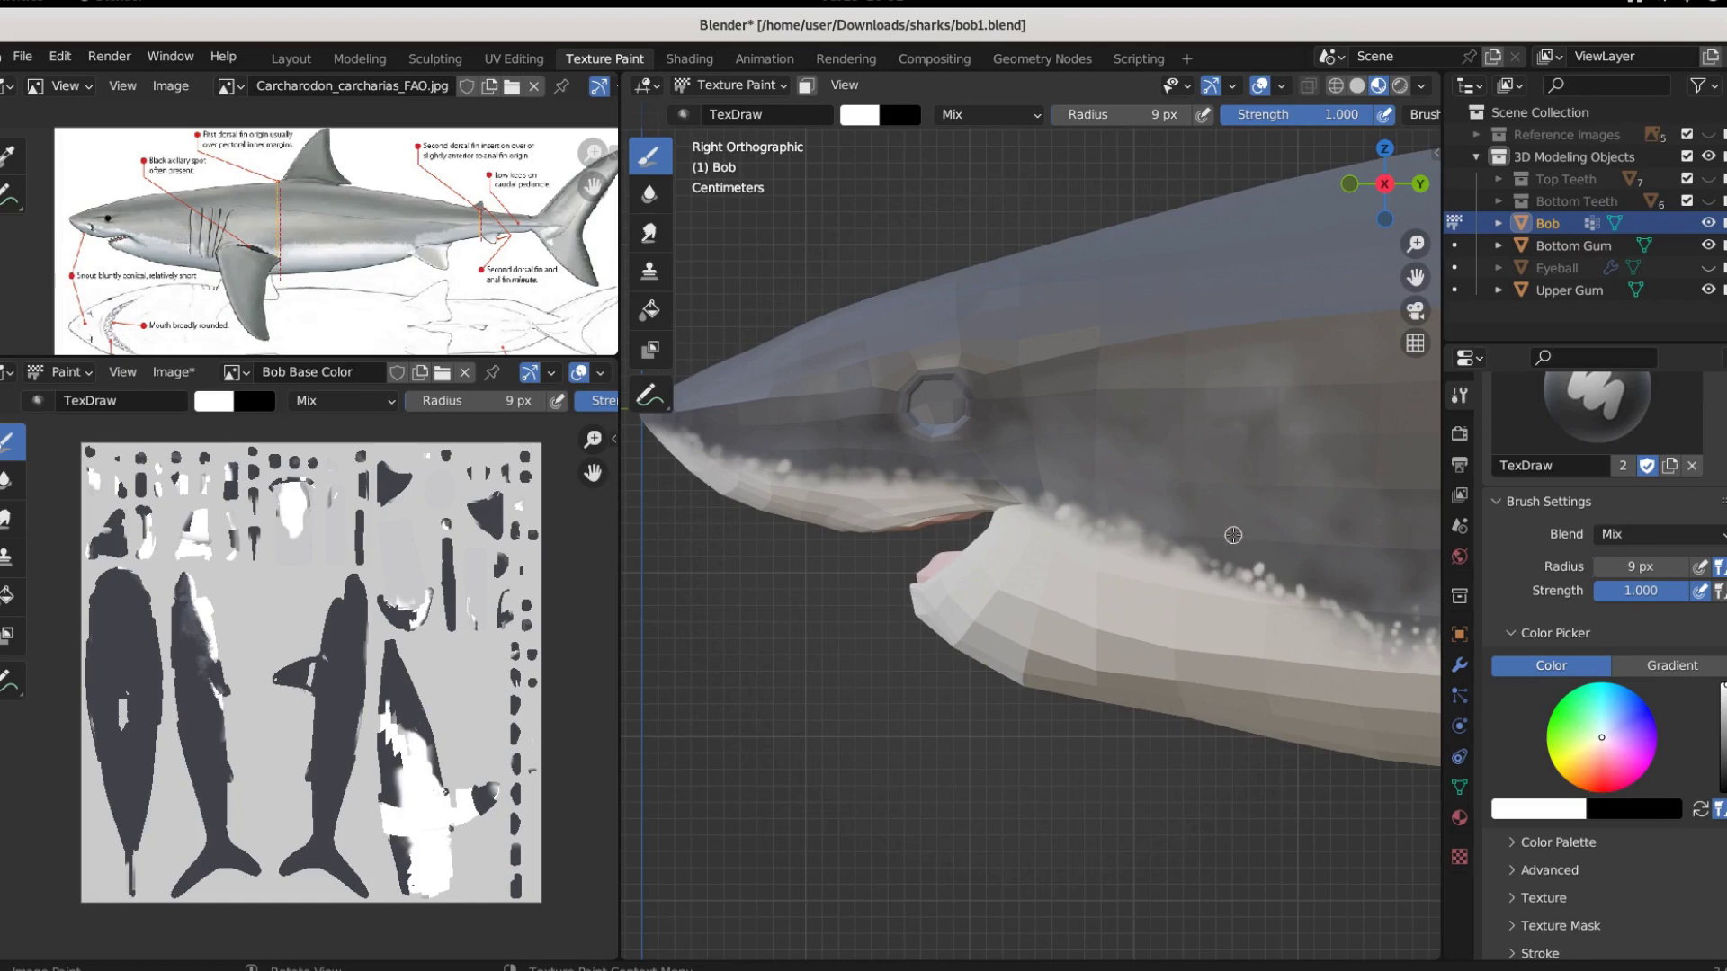
scroll(1230, 522, up, 5)
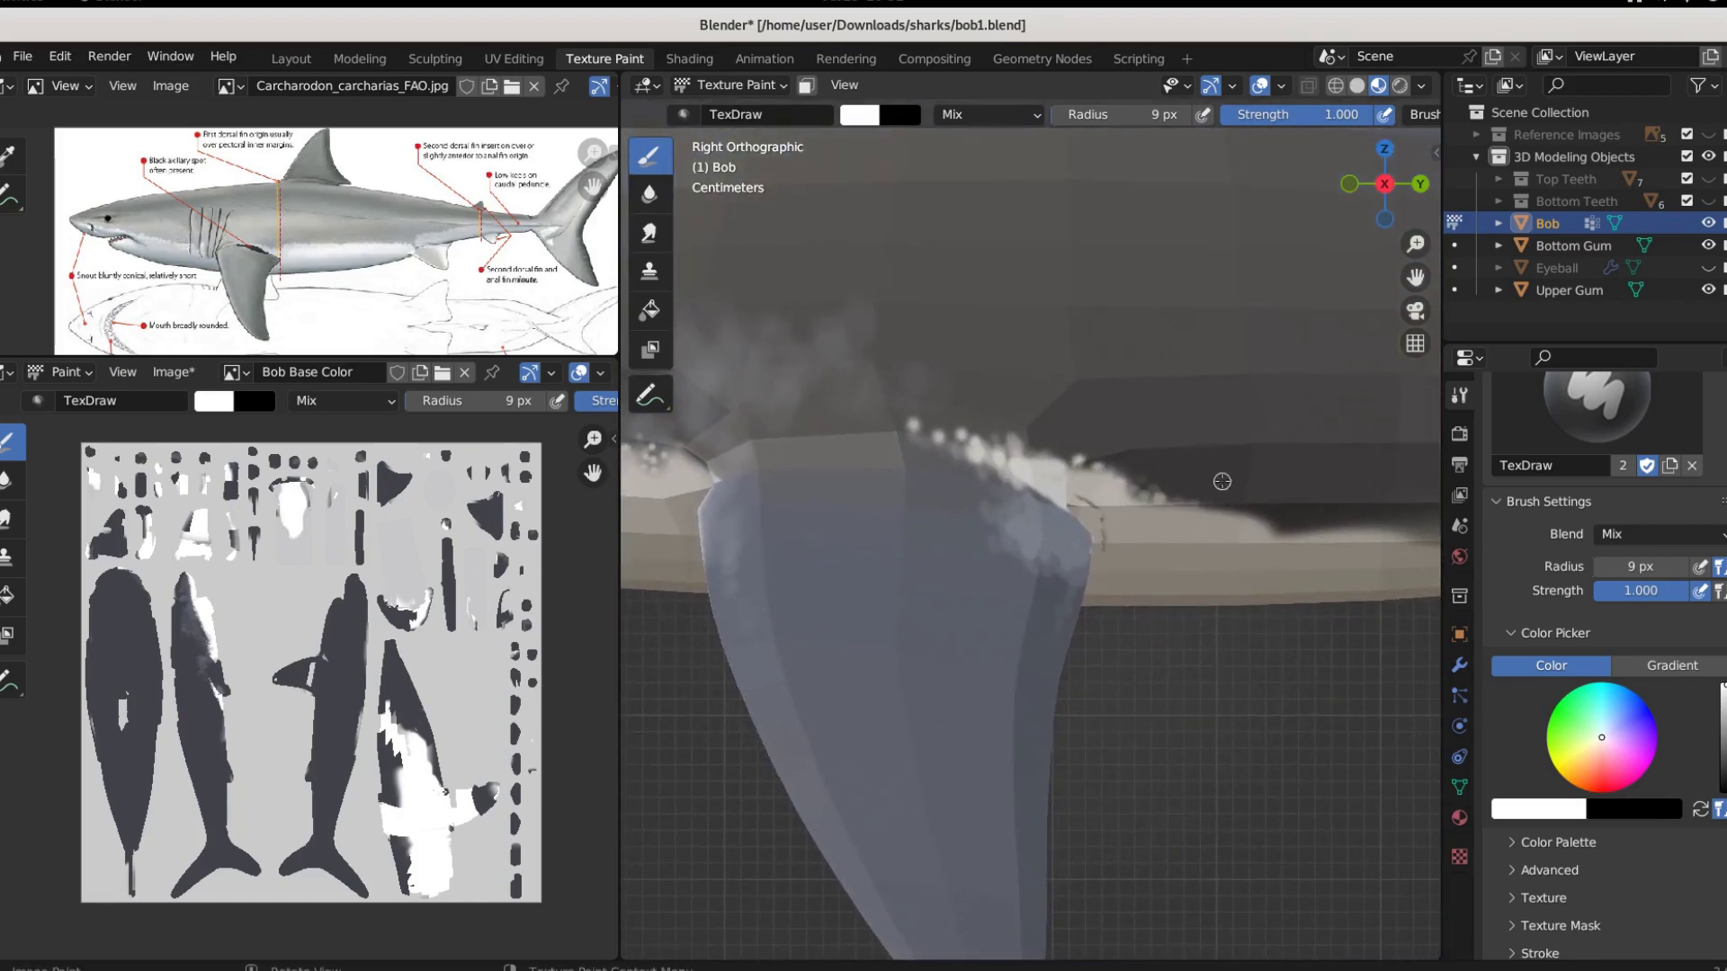
middle_drag(1227, 525, 1079, 506)
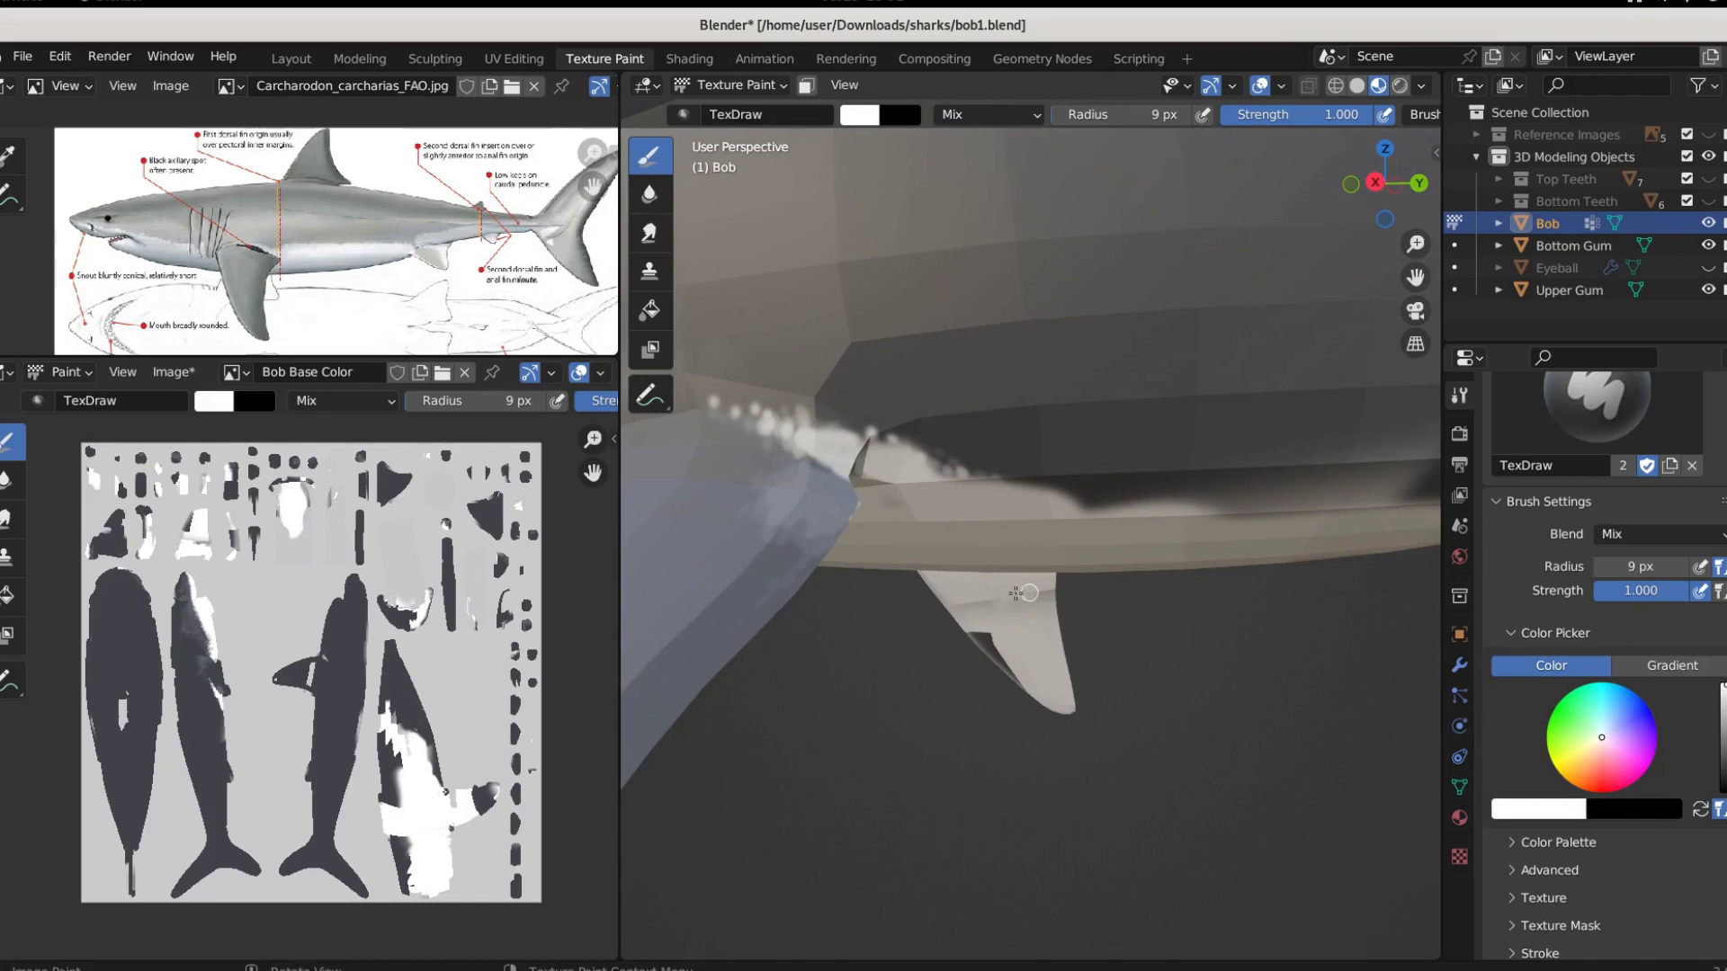
key(KP_3)
key(f)
click(1019, 255)
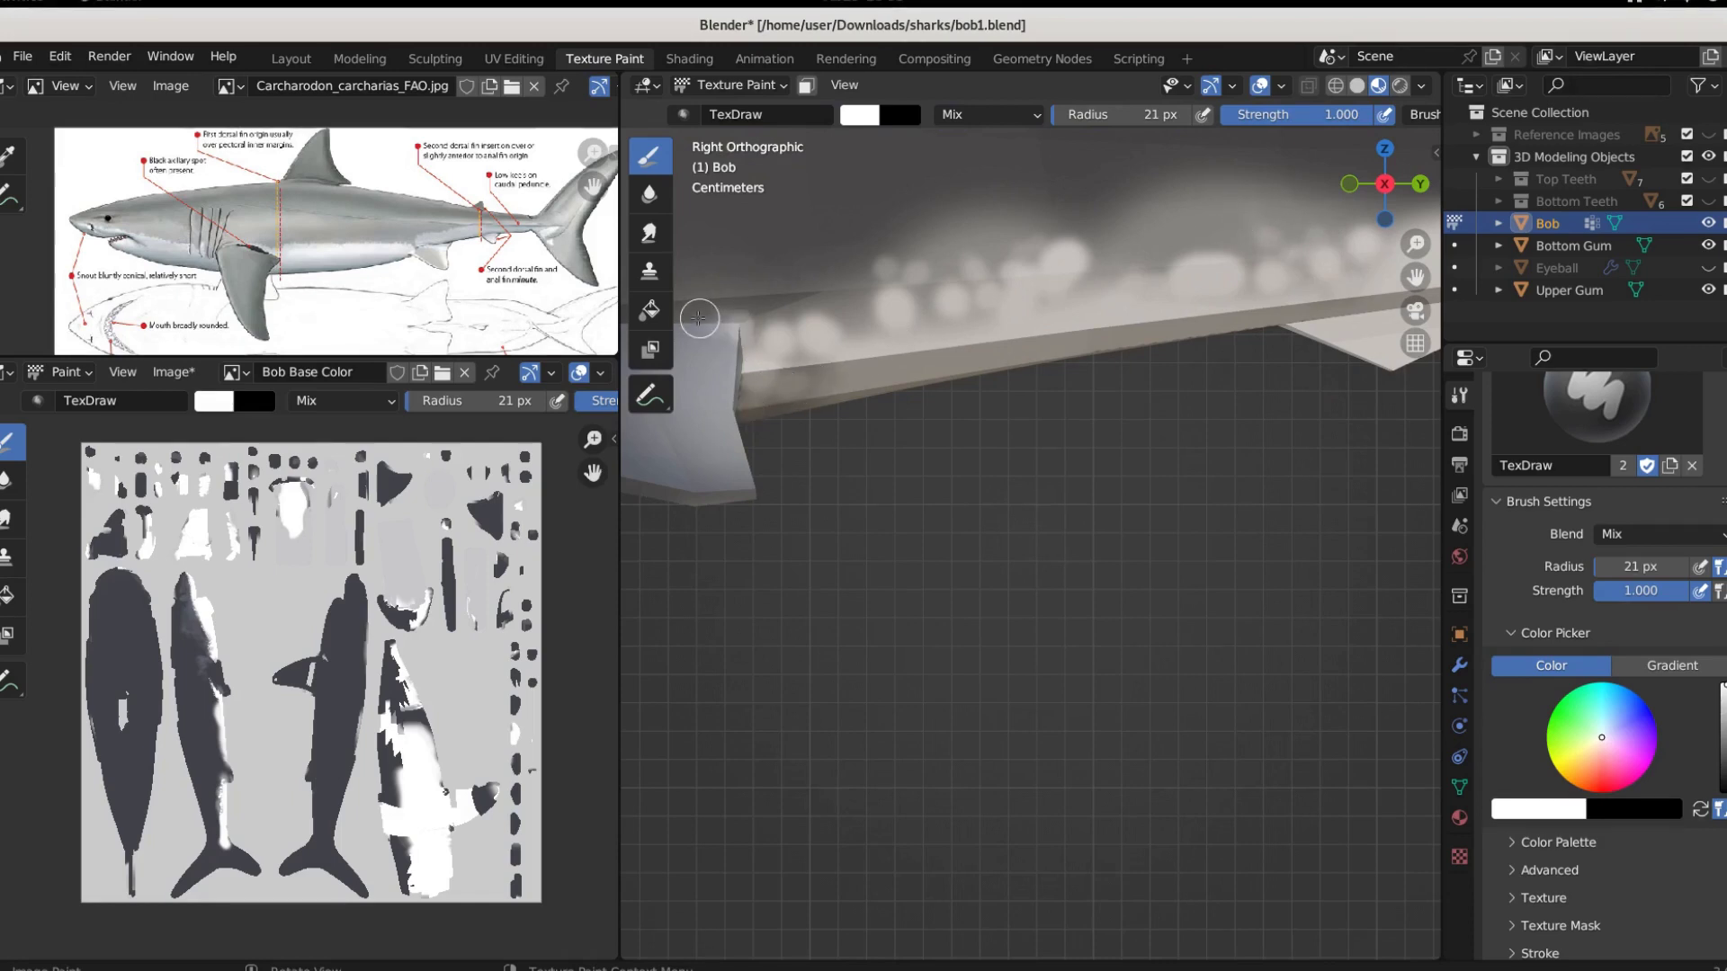
shift+middle_drag(733, 310, 801, 354)
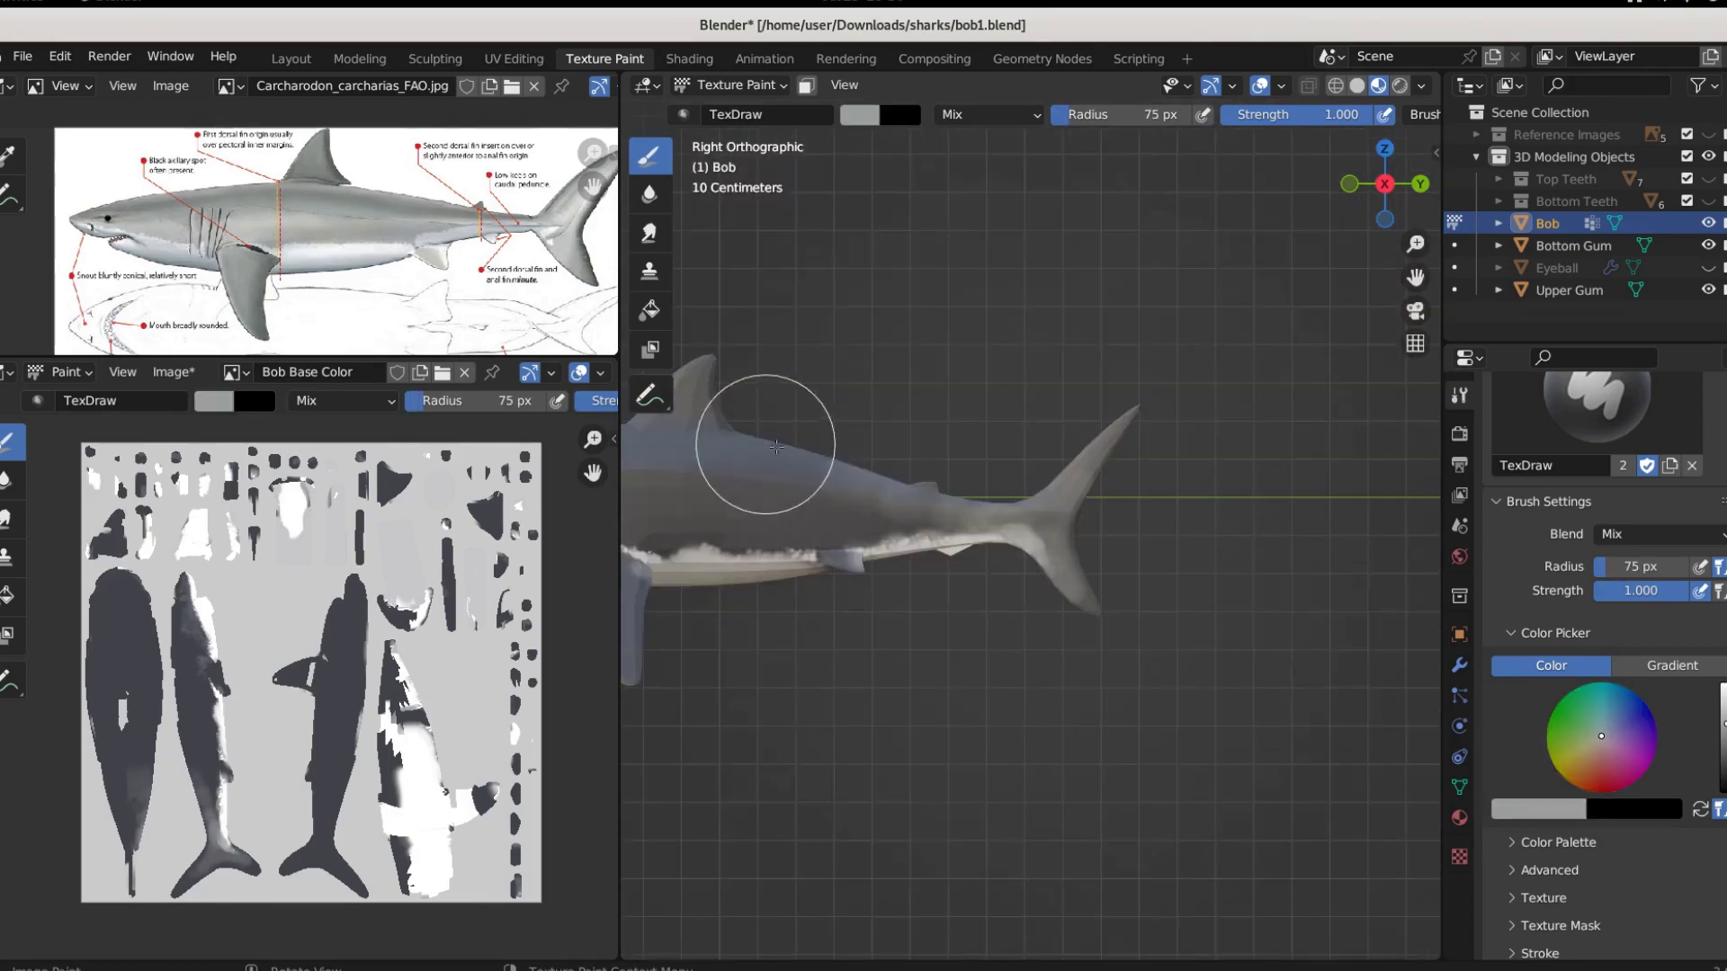
Zoom and pan to bring the forward body and pectoral fin into view
scroll(816, 448, down, 2)
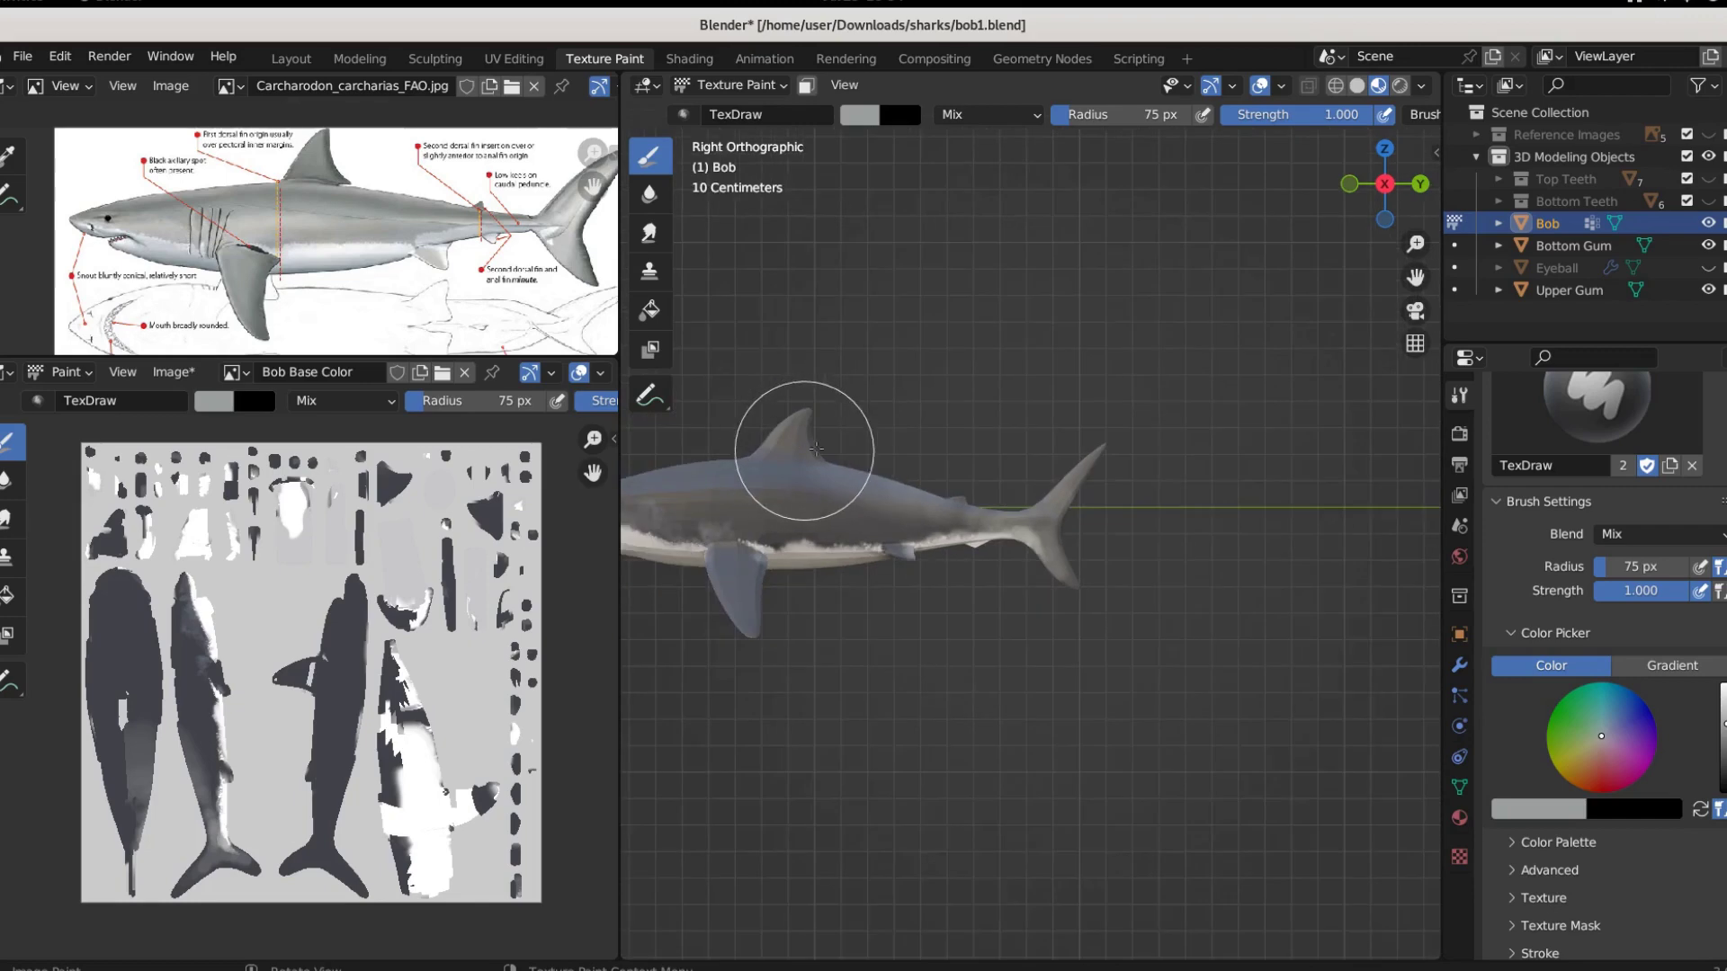
scroll(728, 427, down, 2)
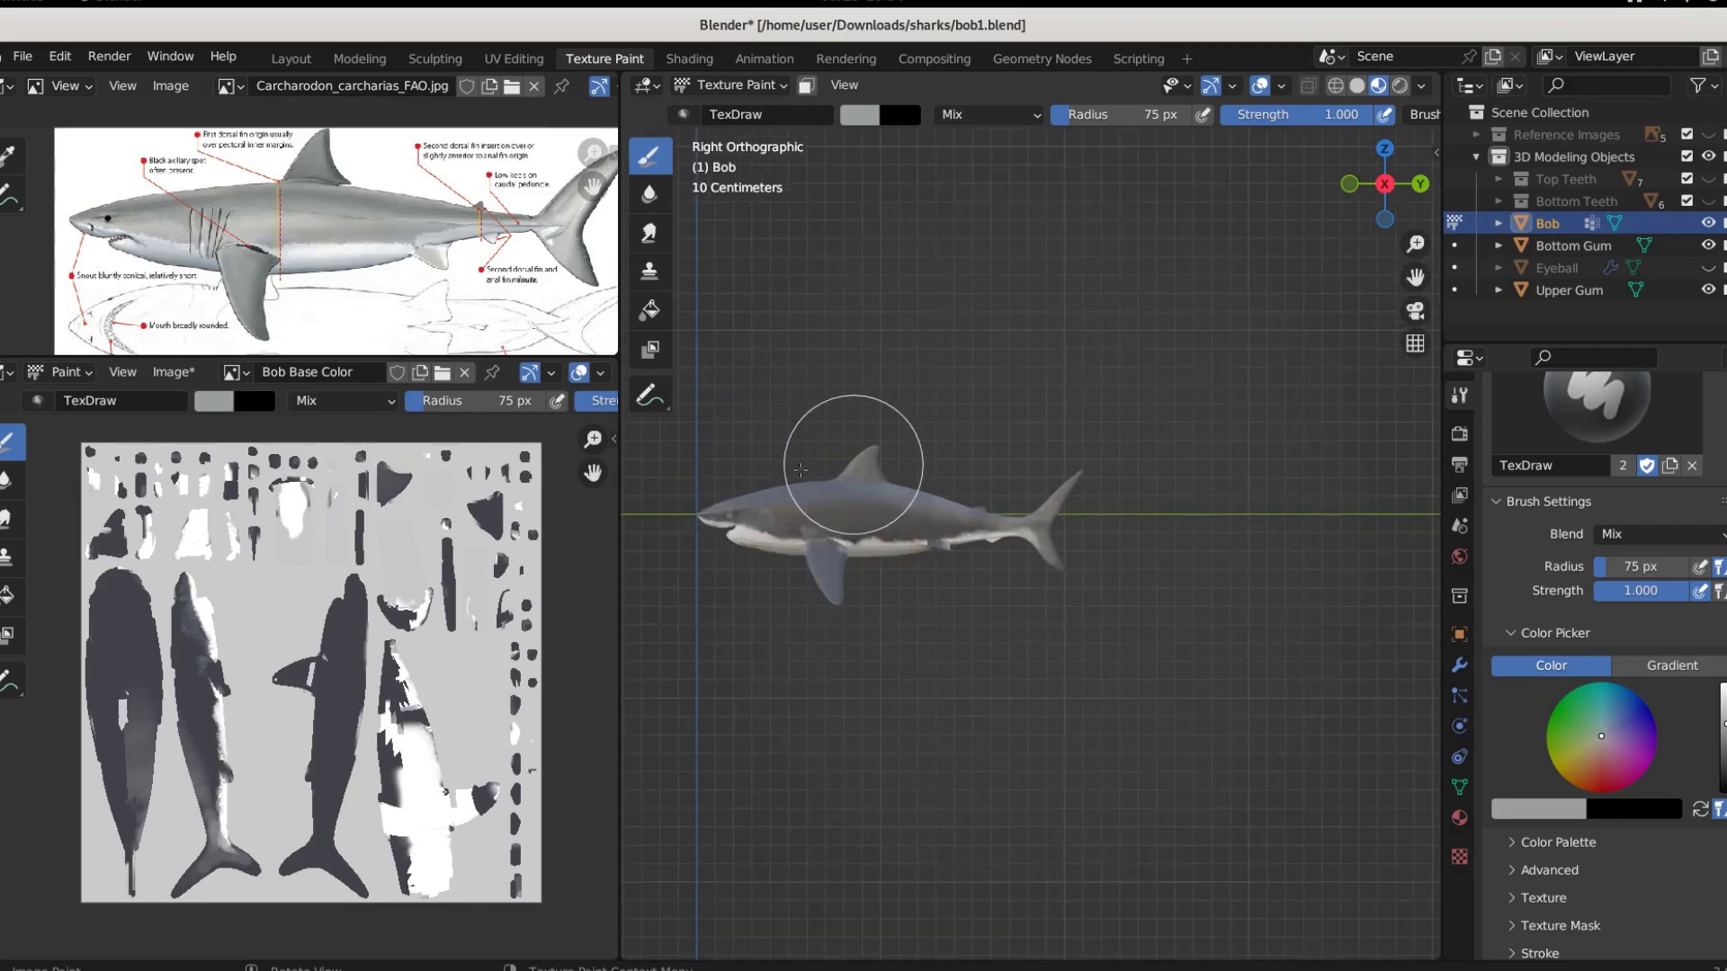
scroll(1064, 585, up, 3)
scroll(855, 493, up, 2)
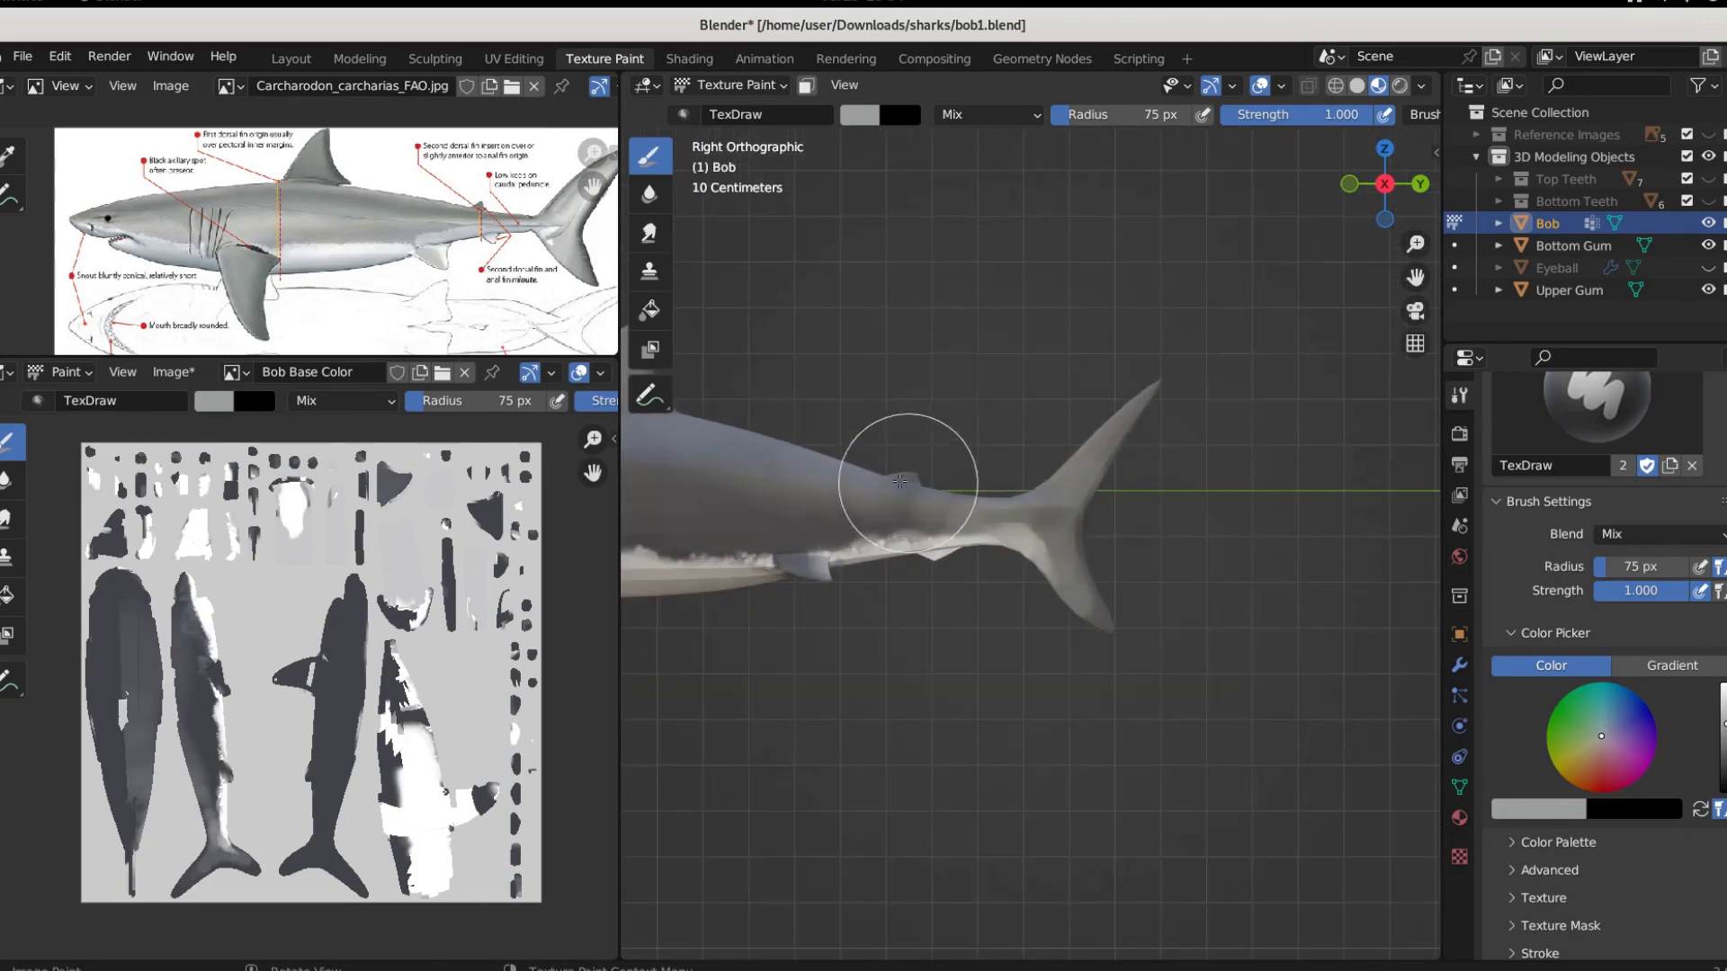
scroll(719, 427, up, 5)
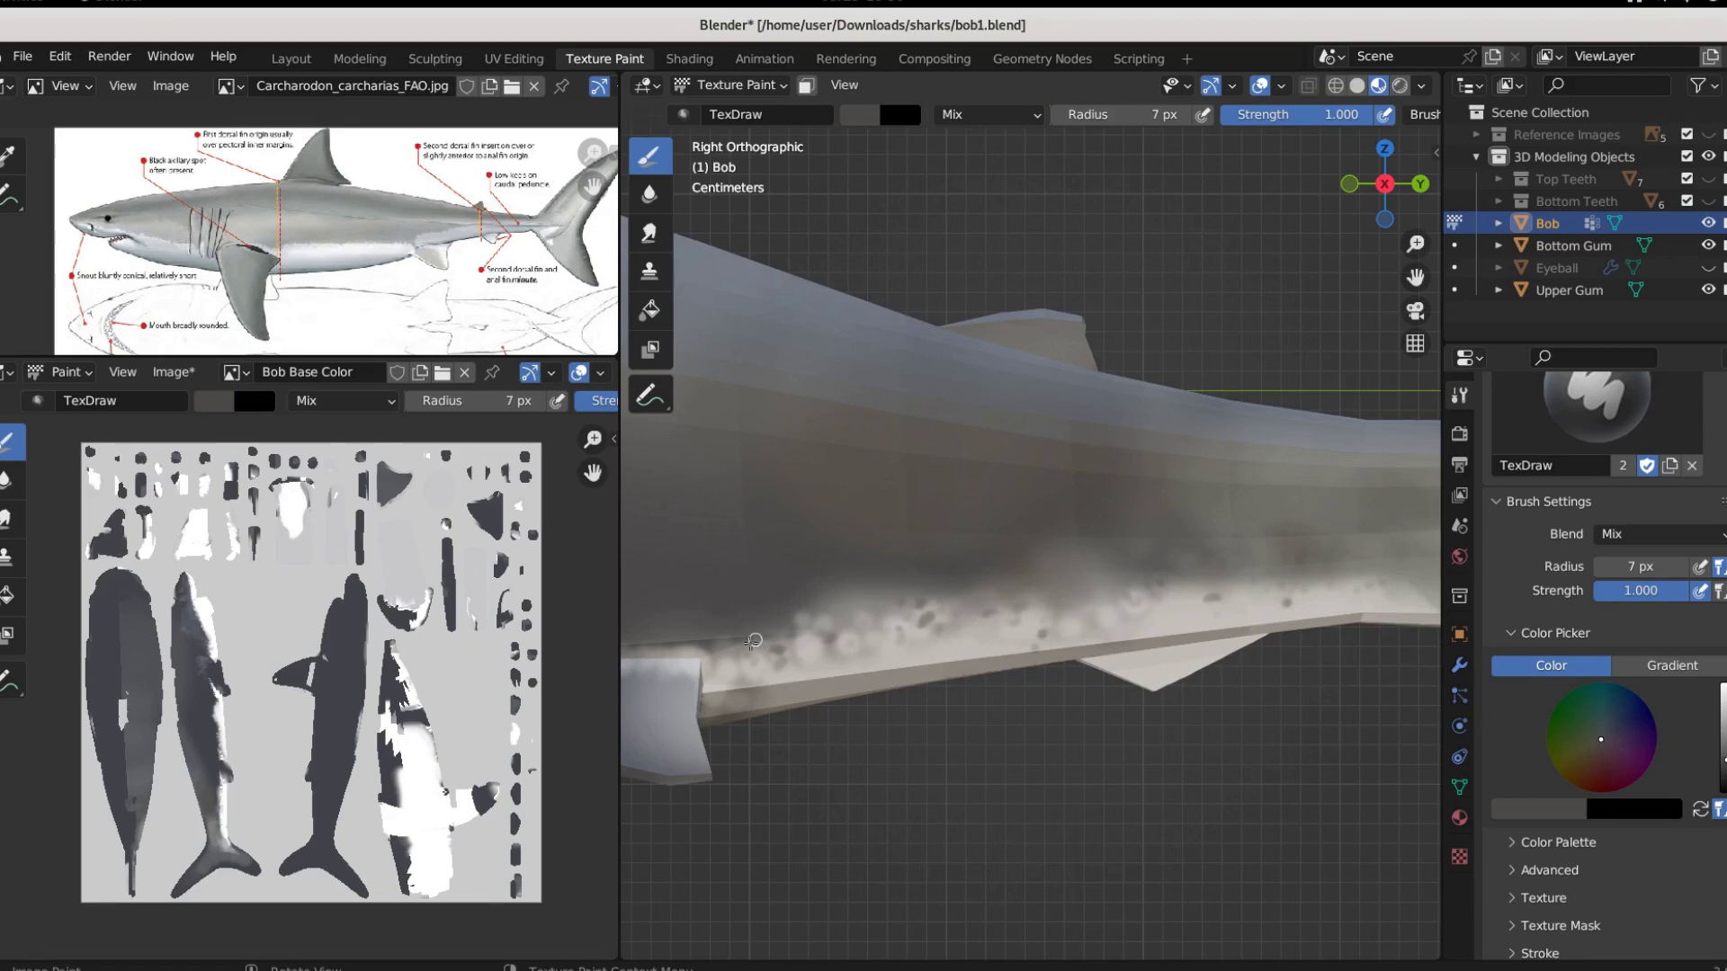
scroll(688, 655, up, 1)
scroll(715, 641, down, 1)
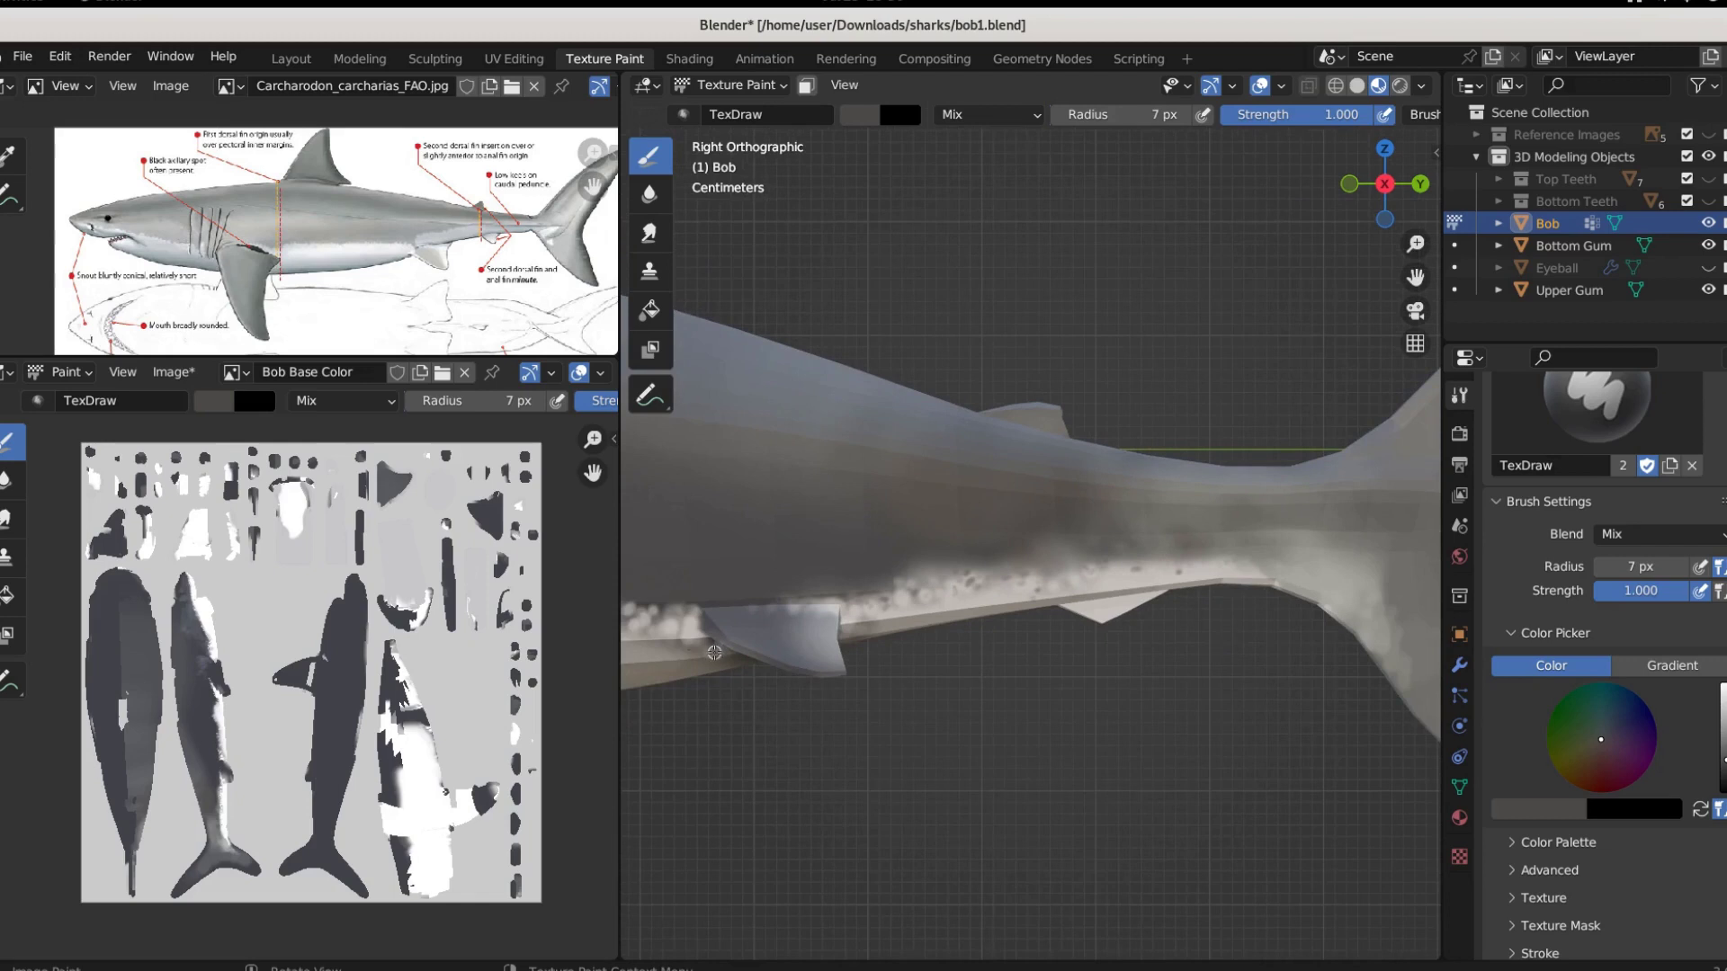
shift+middle_drag(714, 652, 1159, 624)
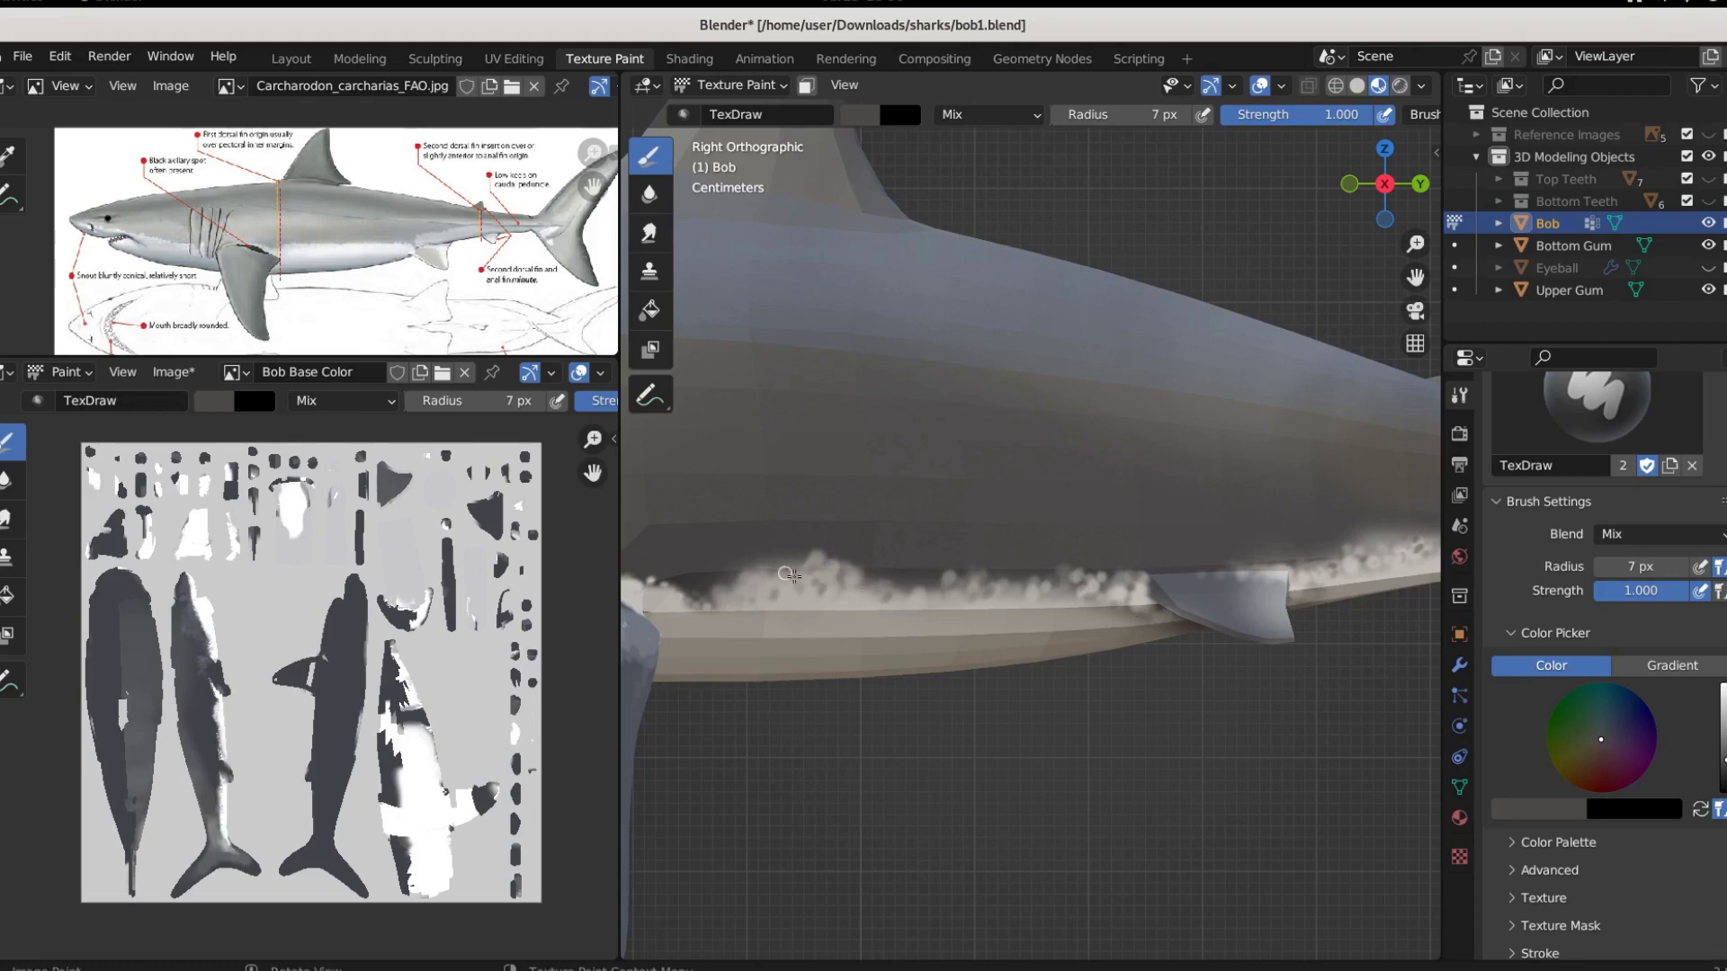
Orbit to see the belly and pectoral fin from below, then zoom out
middle_drag(796, 605, 1274, 546)
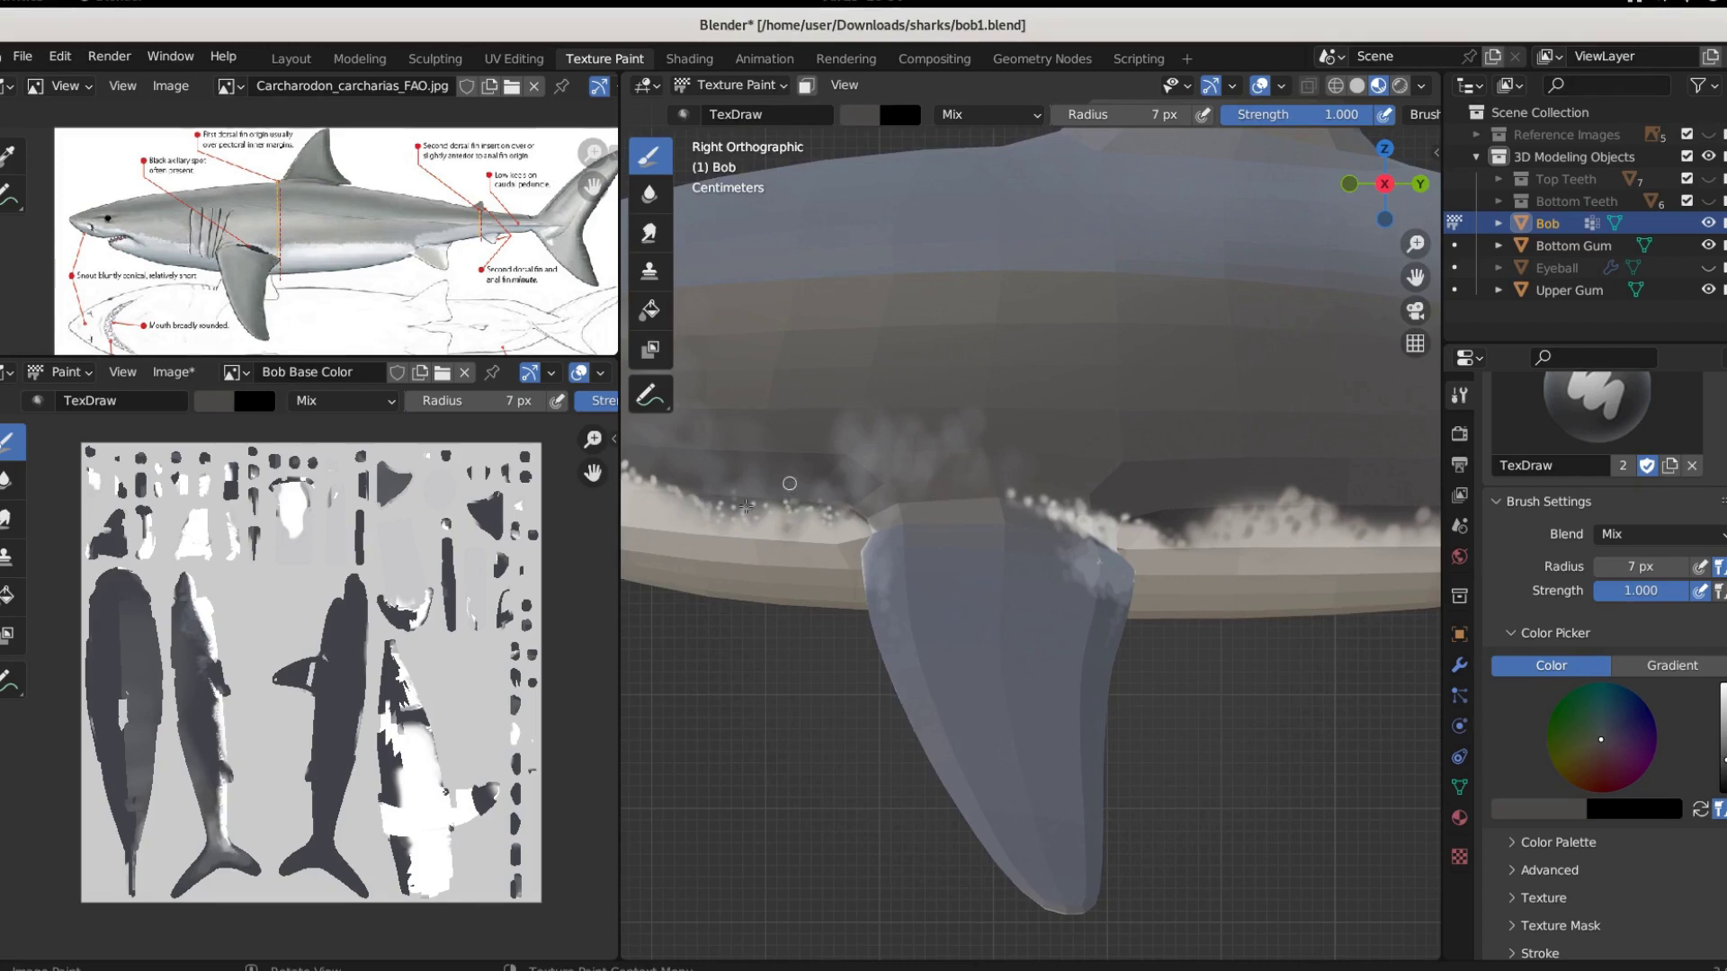
scroll(790, 484, down, 1)
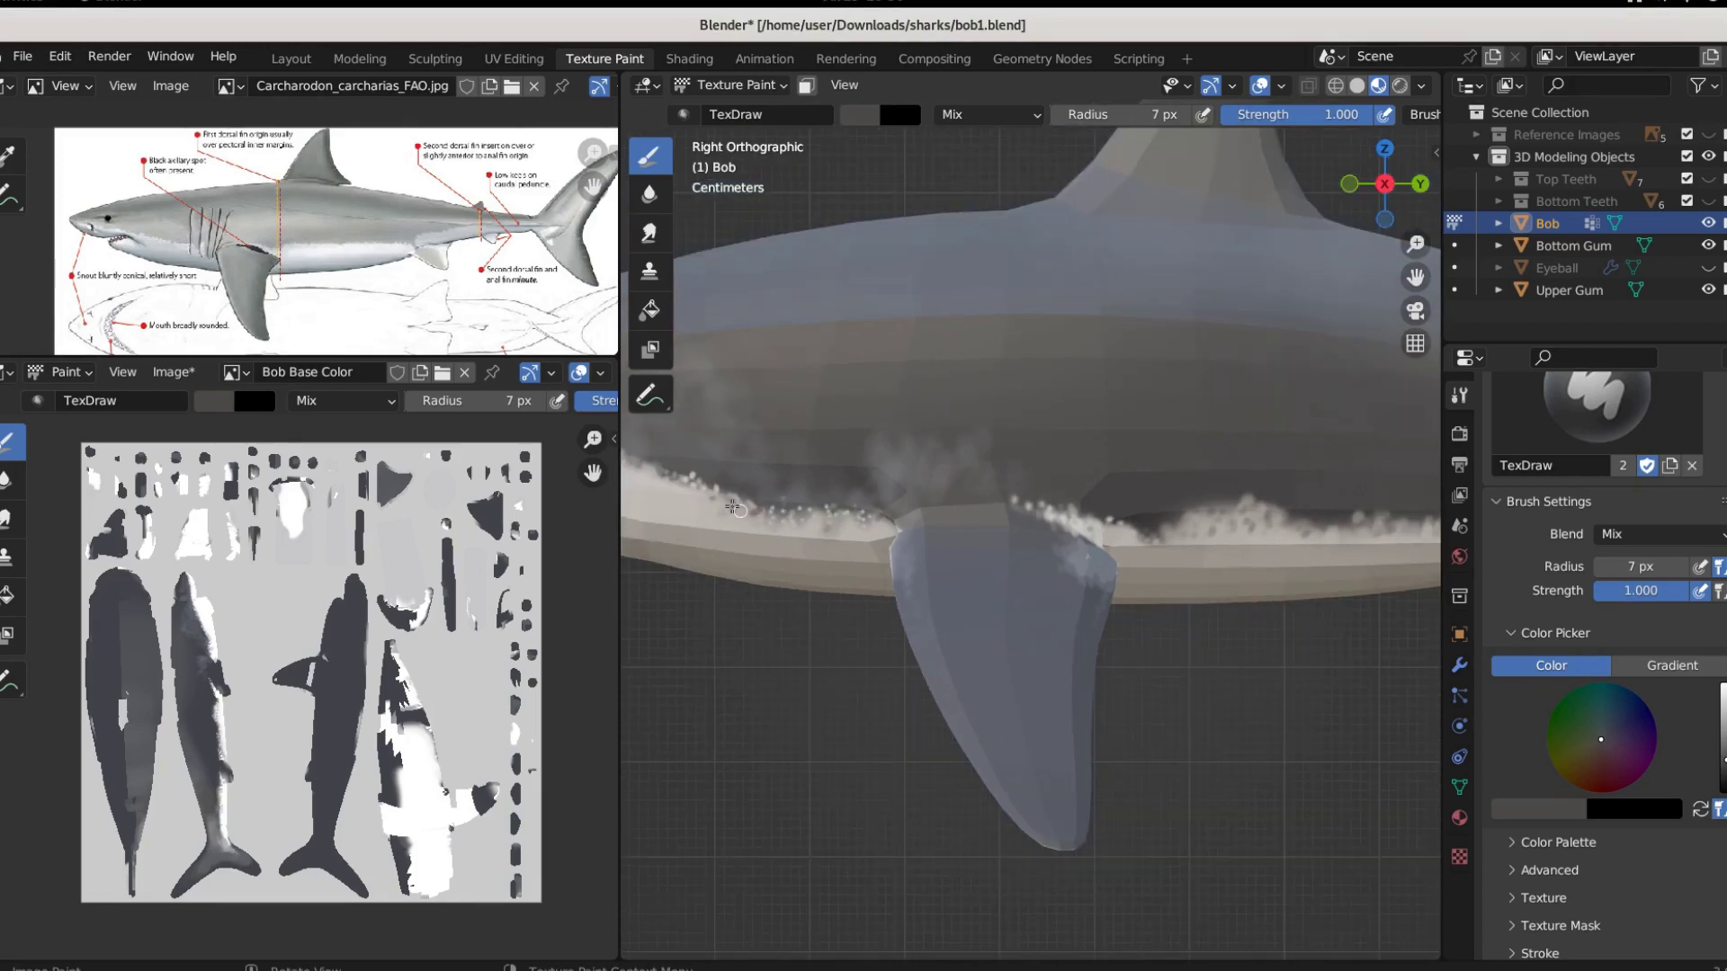
scroll(679, 476, down, 1)
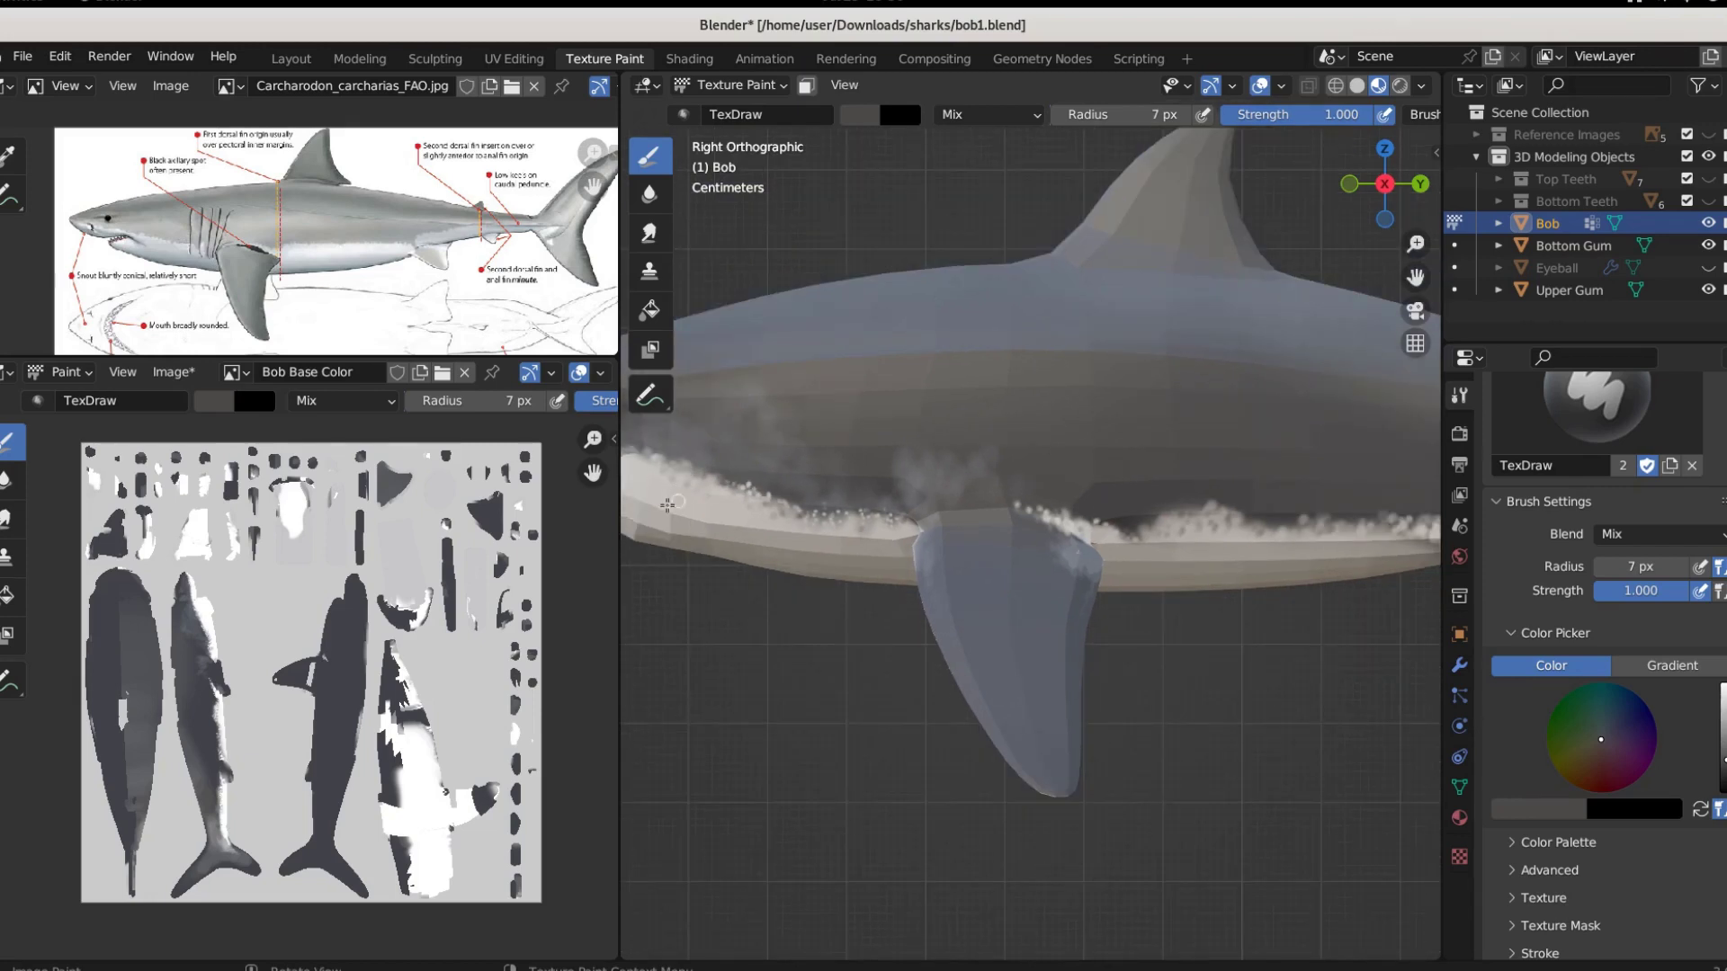
scroll(650, 459, down, 1)
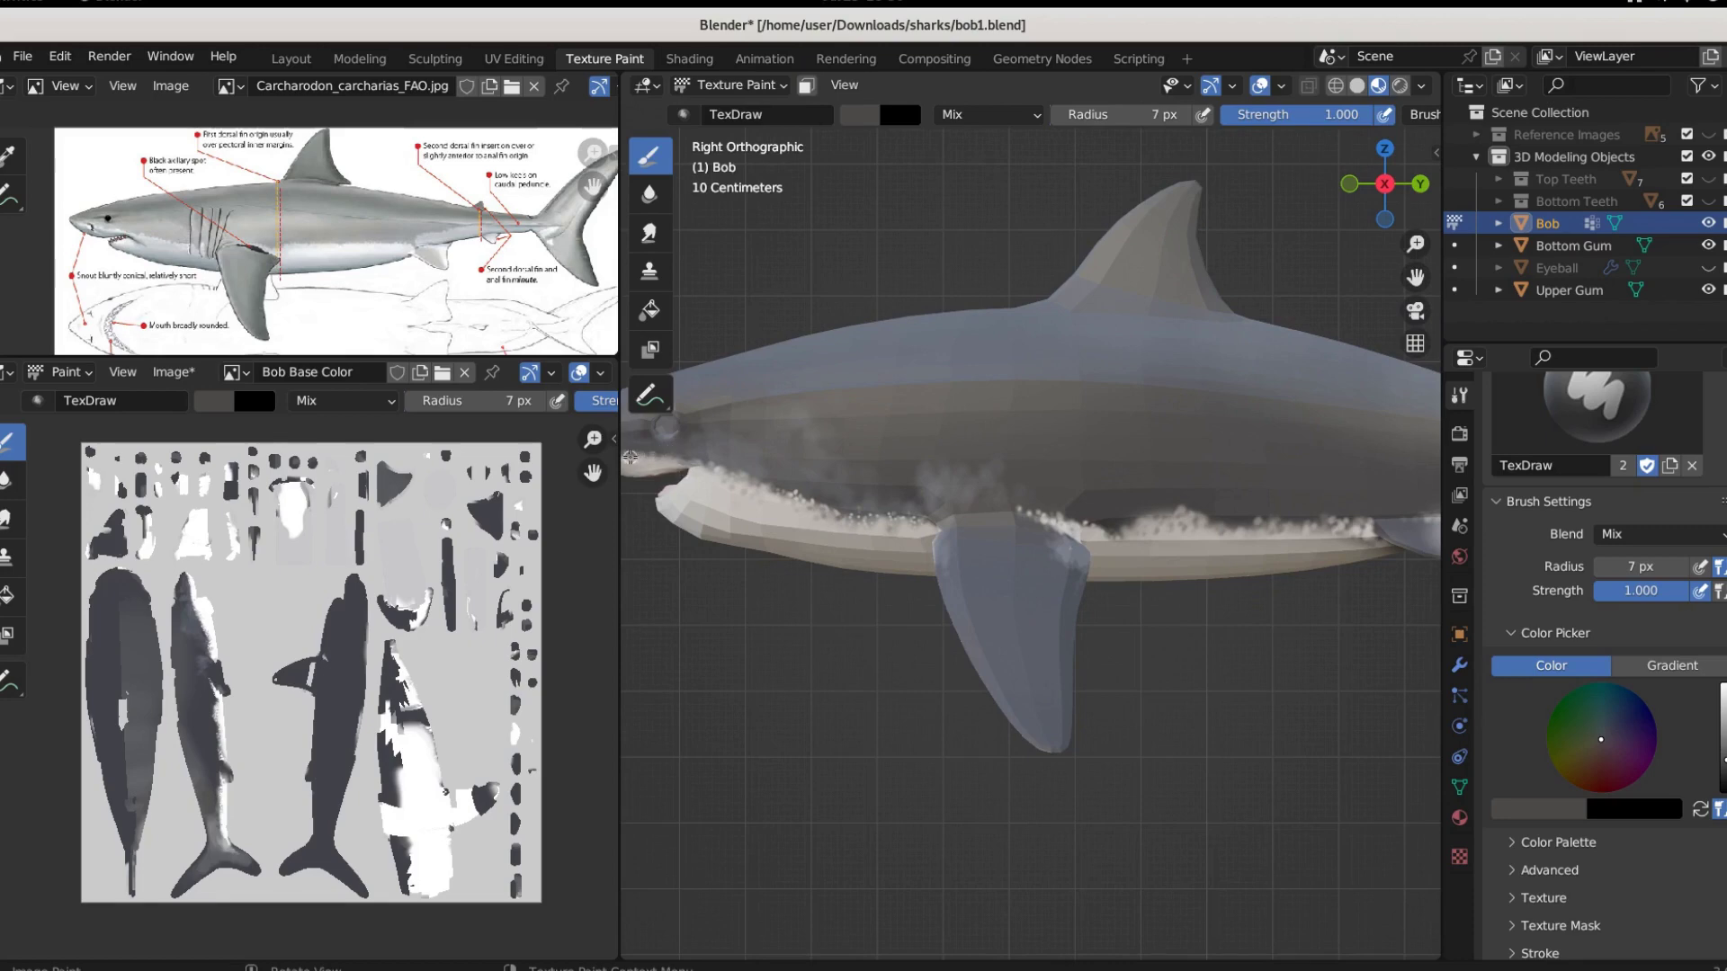
scroll(630, 456, down, 3)
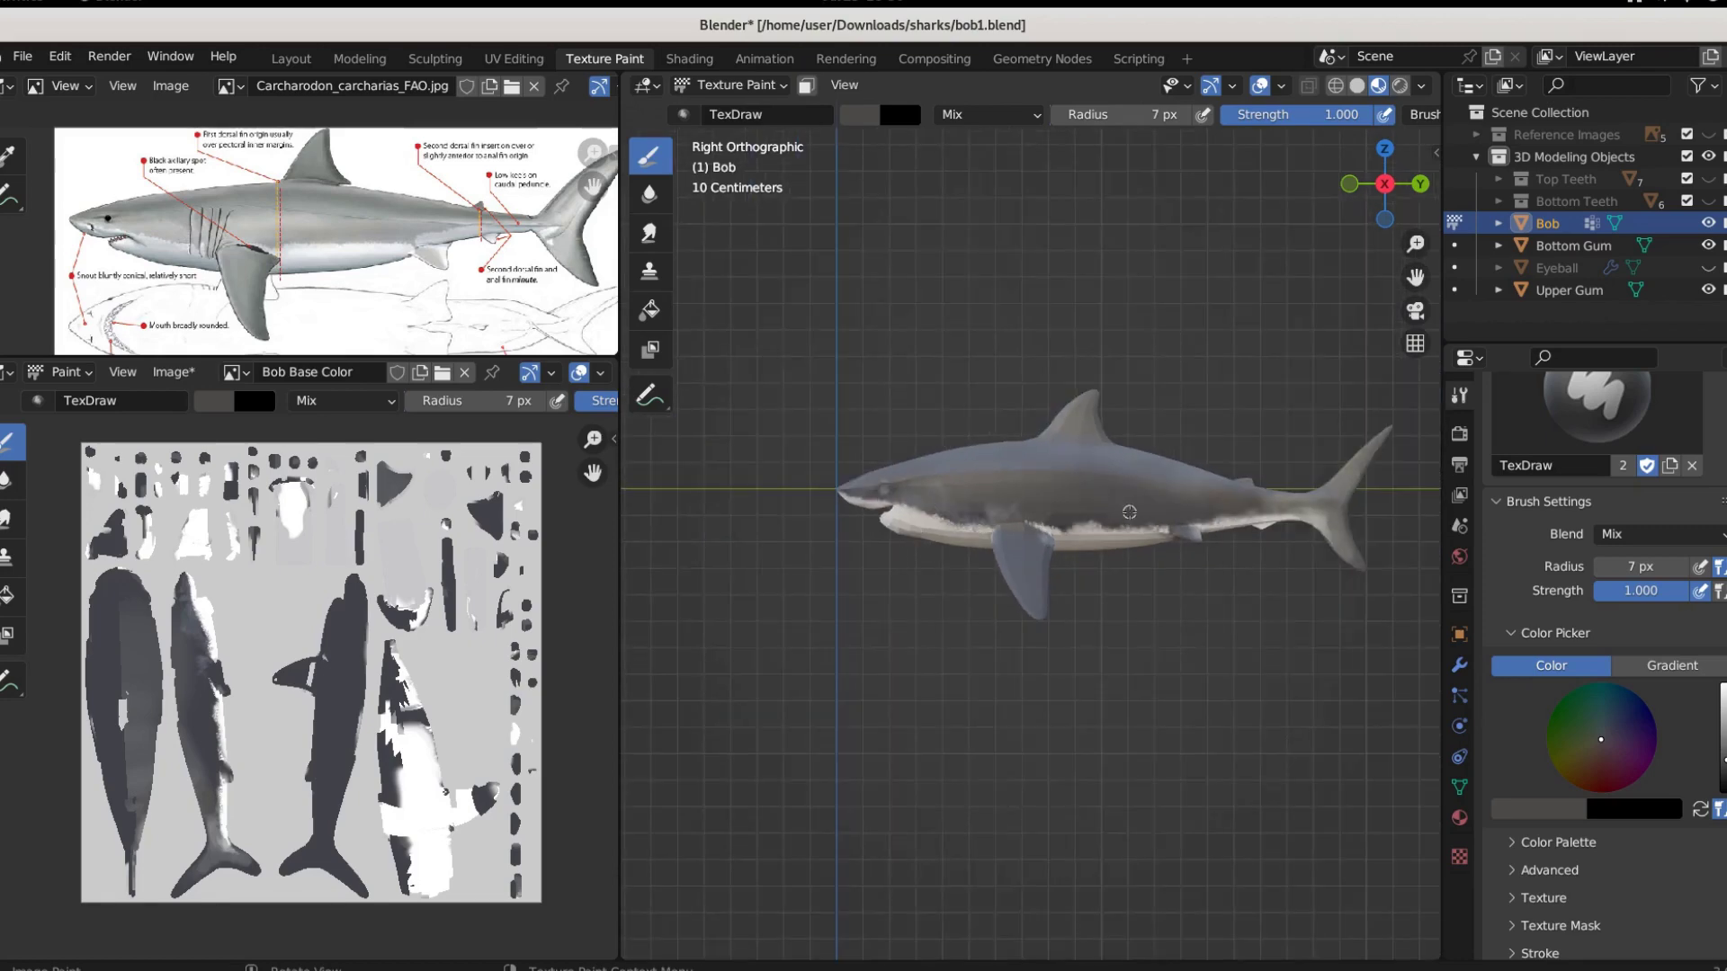
Widen the 3D viewport and reframe the shark in a side view
scroll(1130, 511, up, 2)
drag(620, 413, 395, 414)
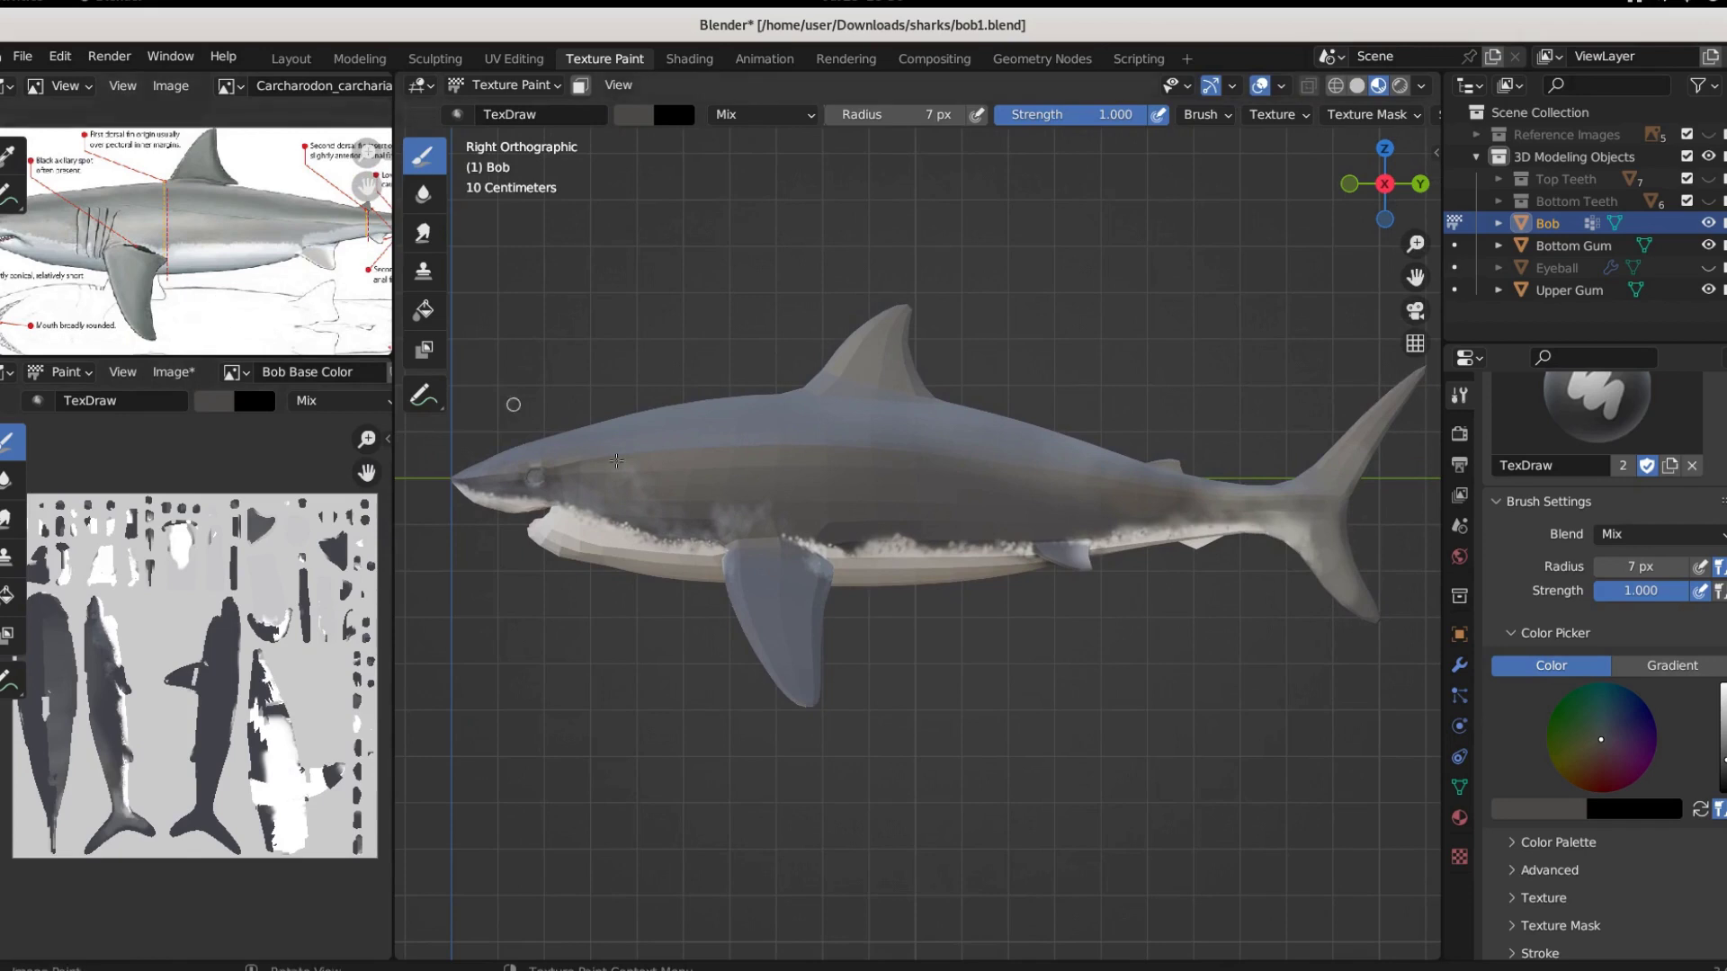
shift+middle_drag(974, 646, 957, 611)
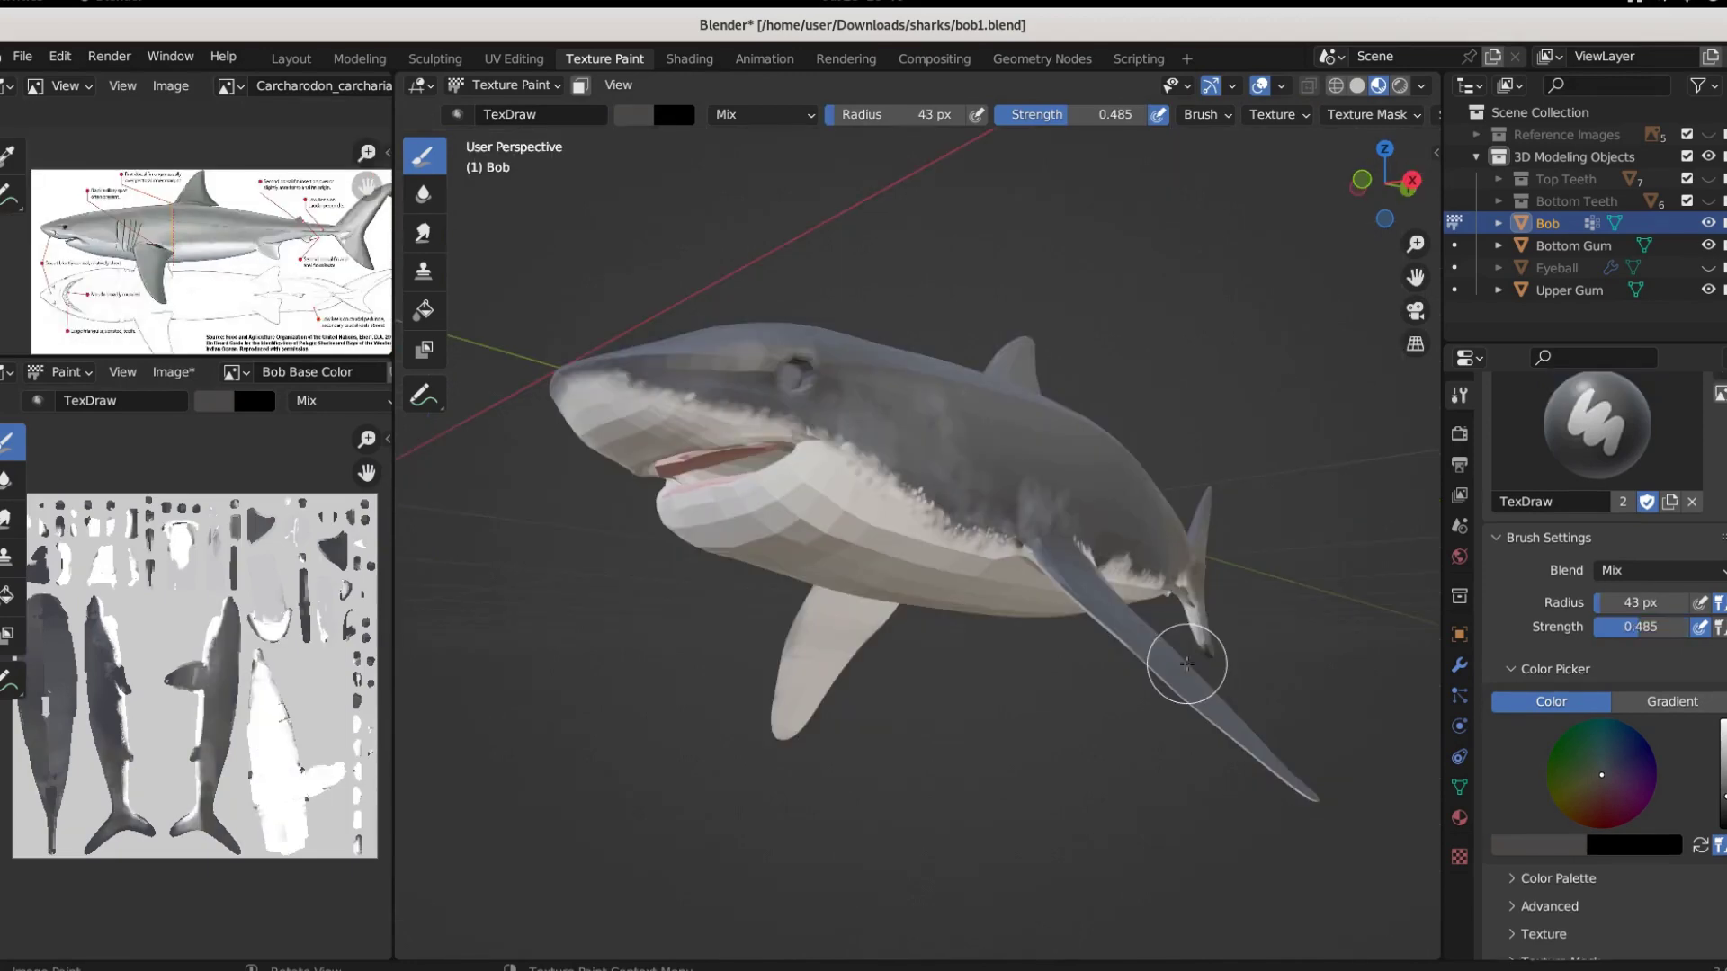
mouse_move(1183, 655)
middle_down()
mouse_move(1132, 692)
mouse_move(1209, 690)
middle_up()
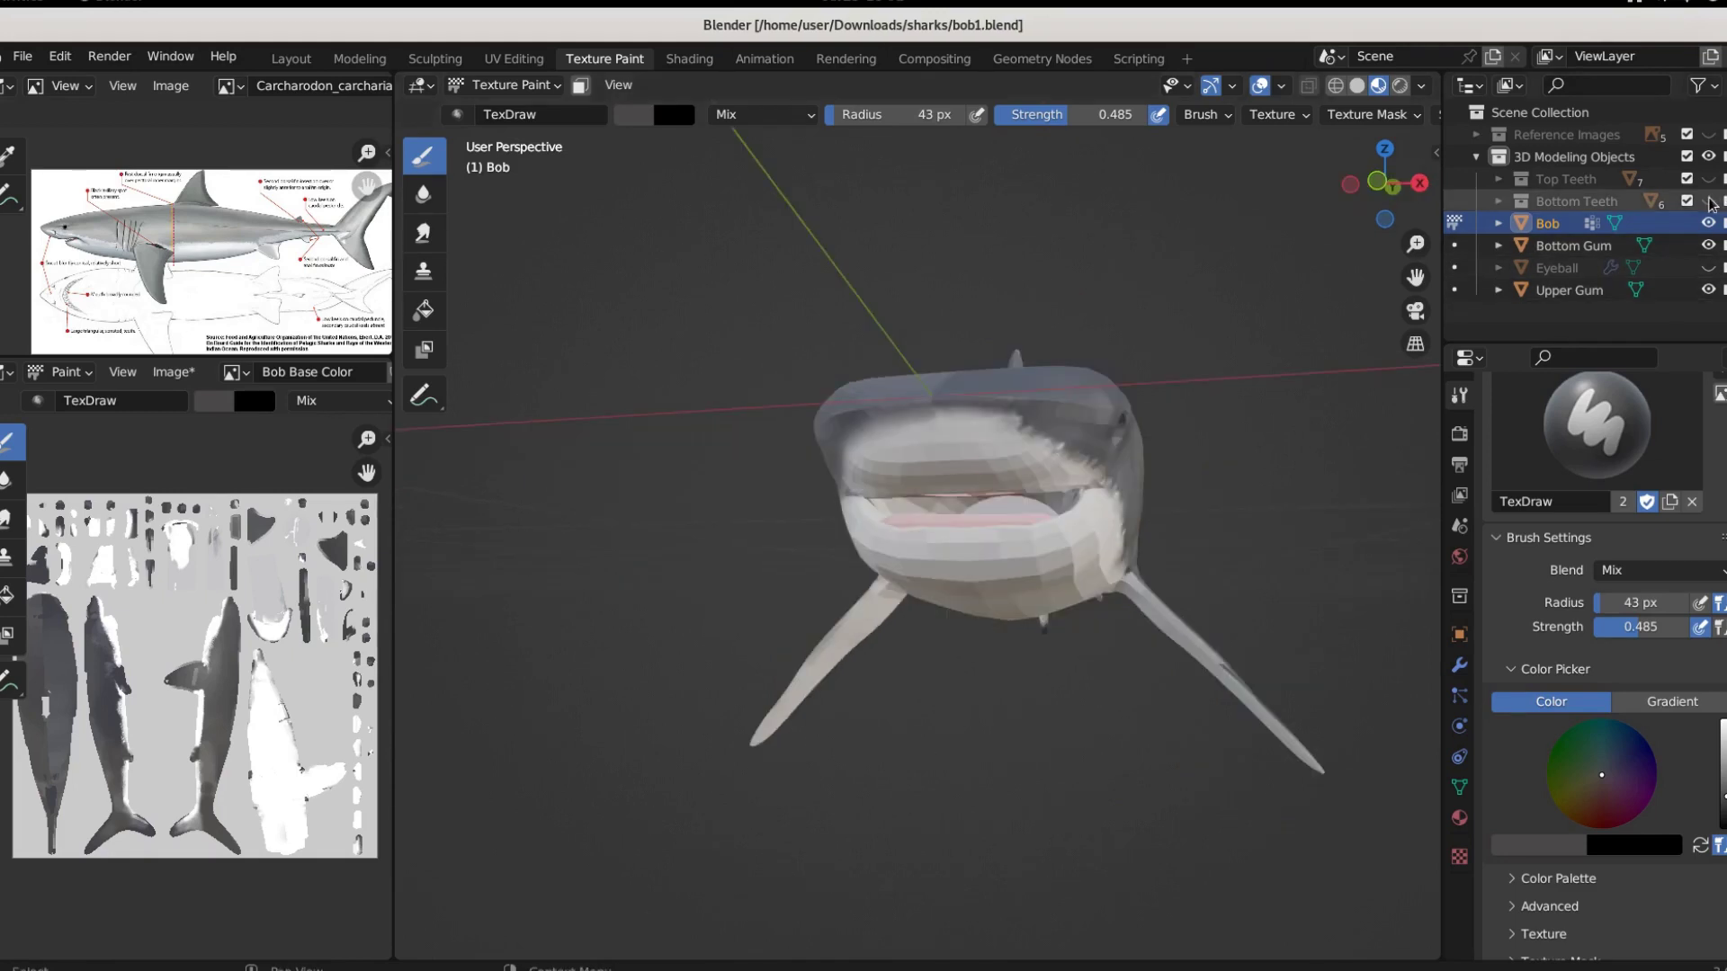
middle_drag(1120, 530, 931, 544)
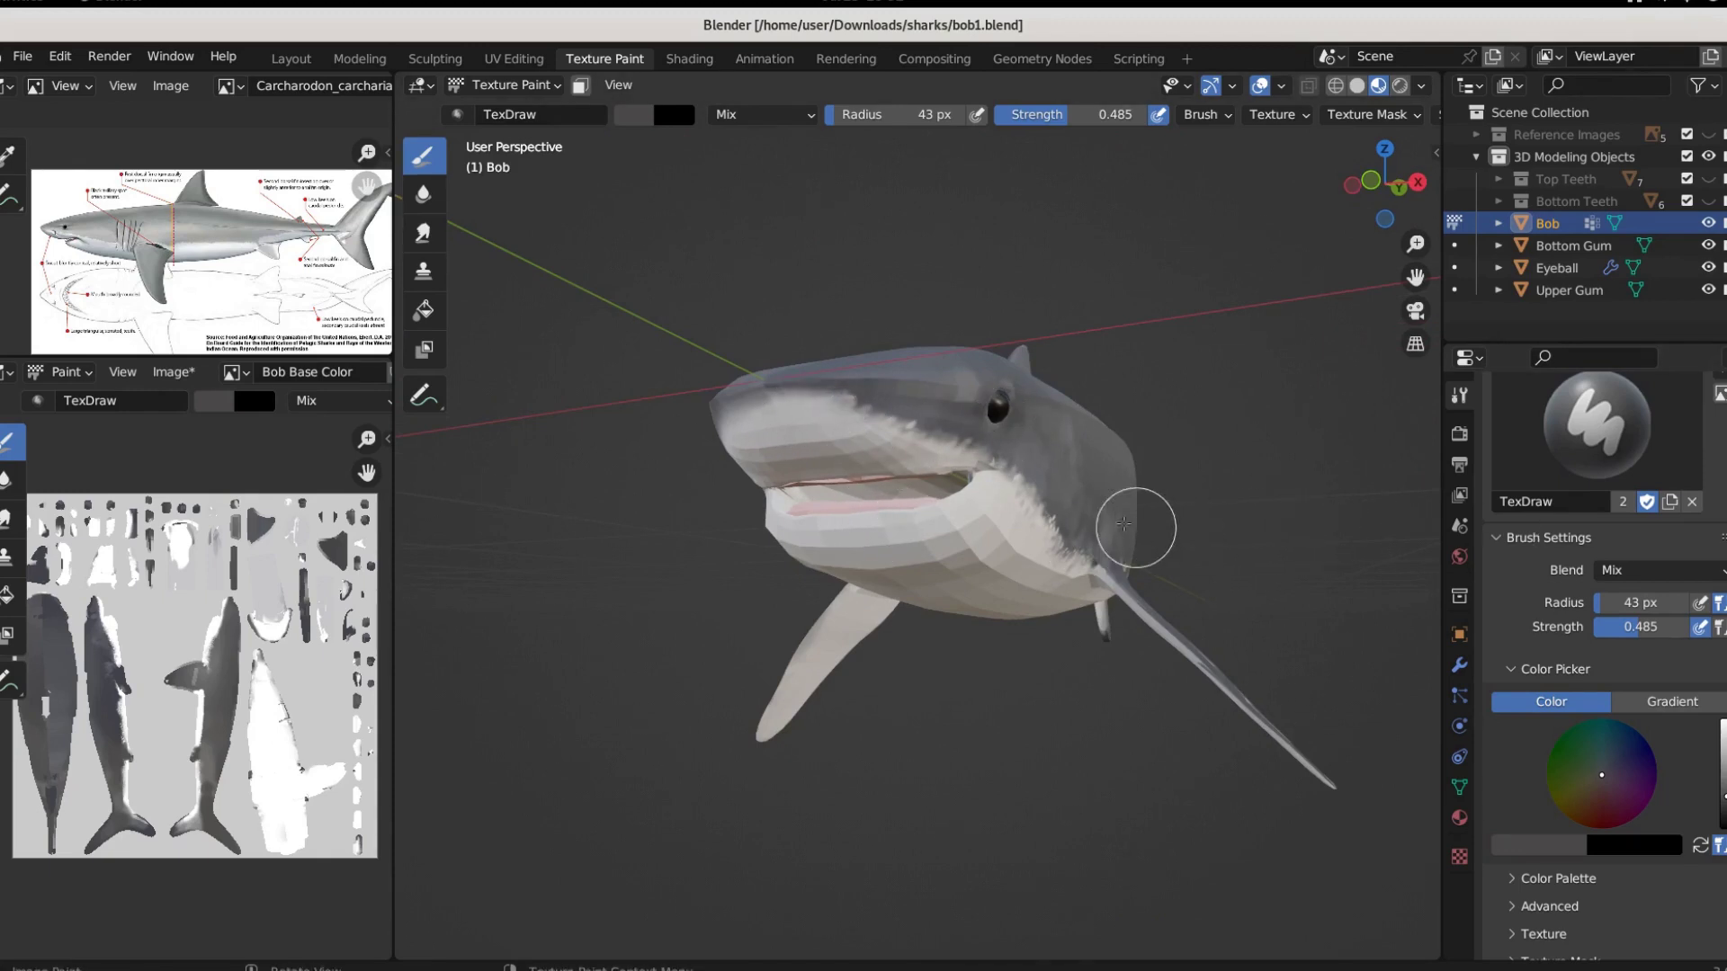
Unhide Bottom Teeth and Top Teeth in the Outliner, then select Top Teeth
click(1708, 200)
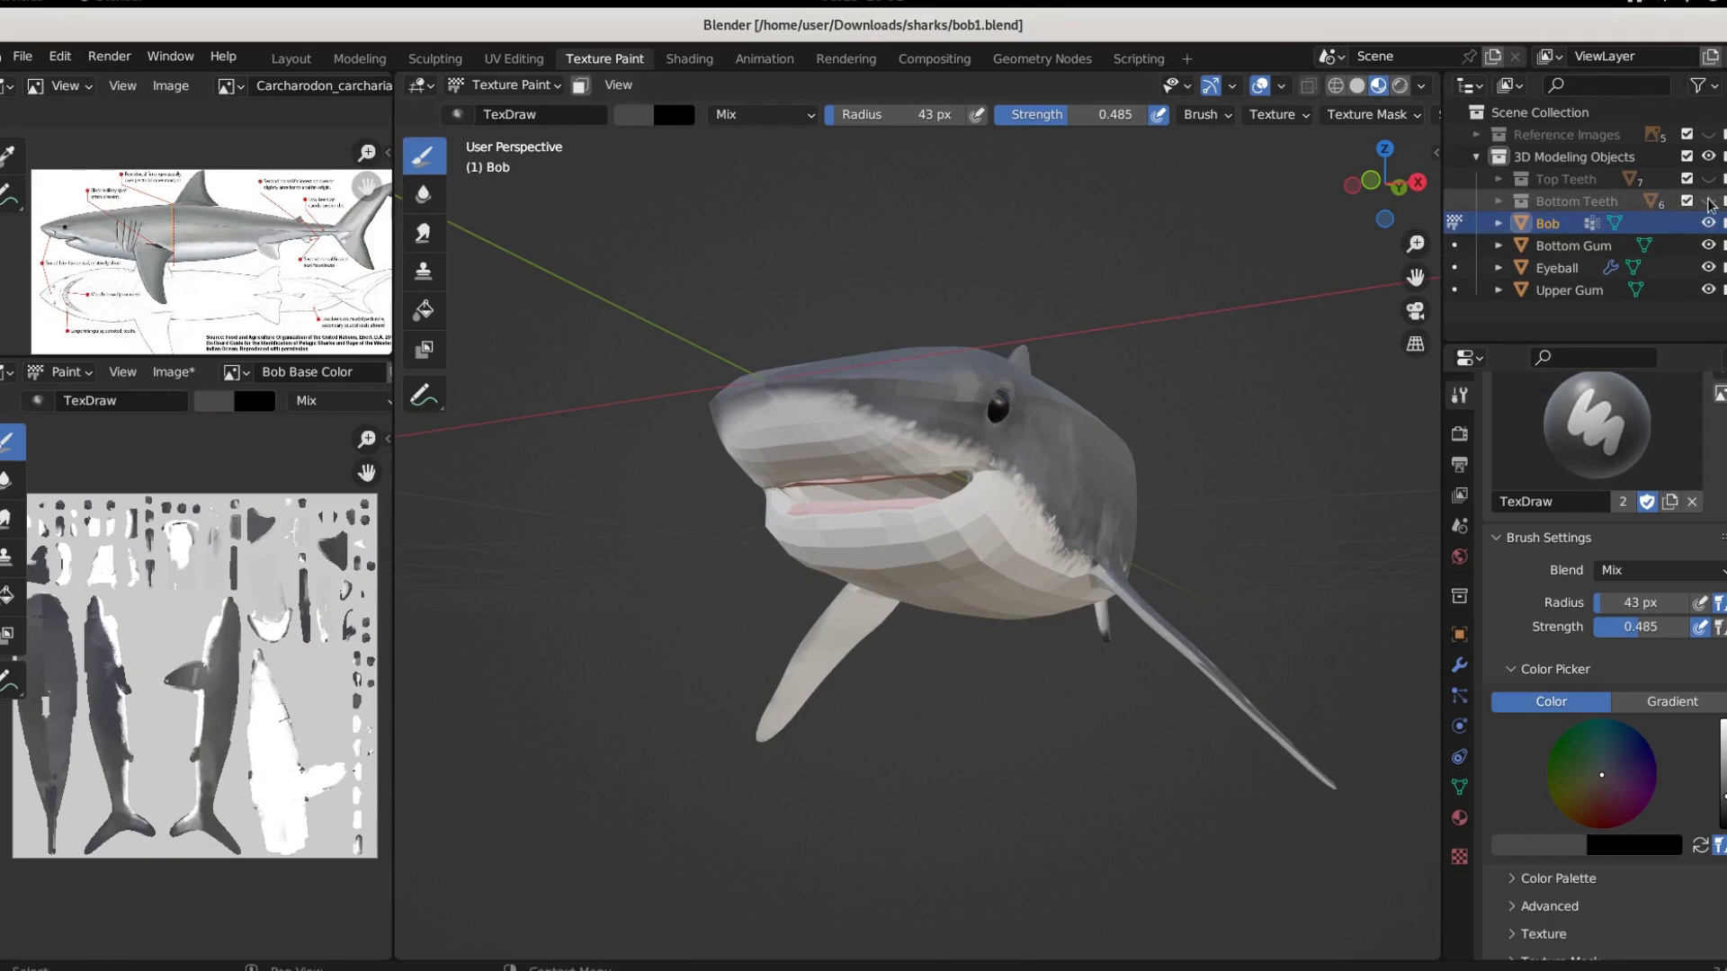
click(1708, 178)
scroll(1057, 525, up, 10)
scroll(1058, 525, down, 8)
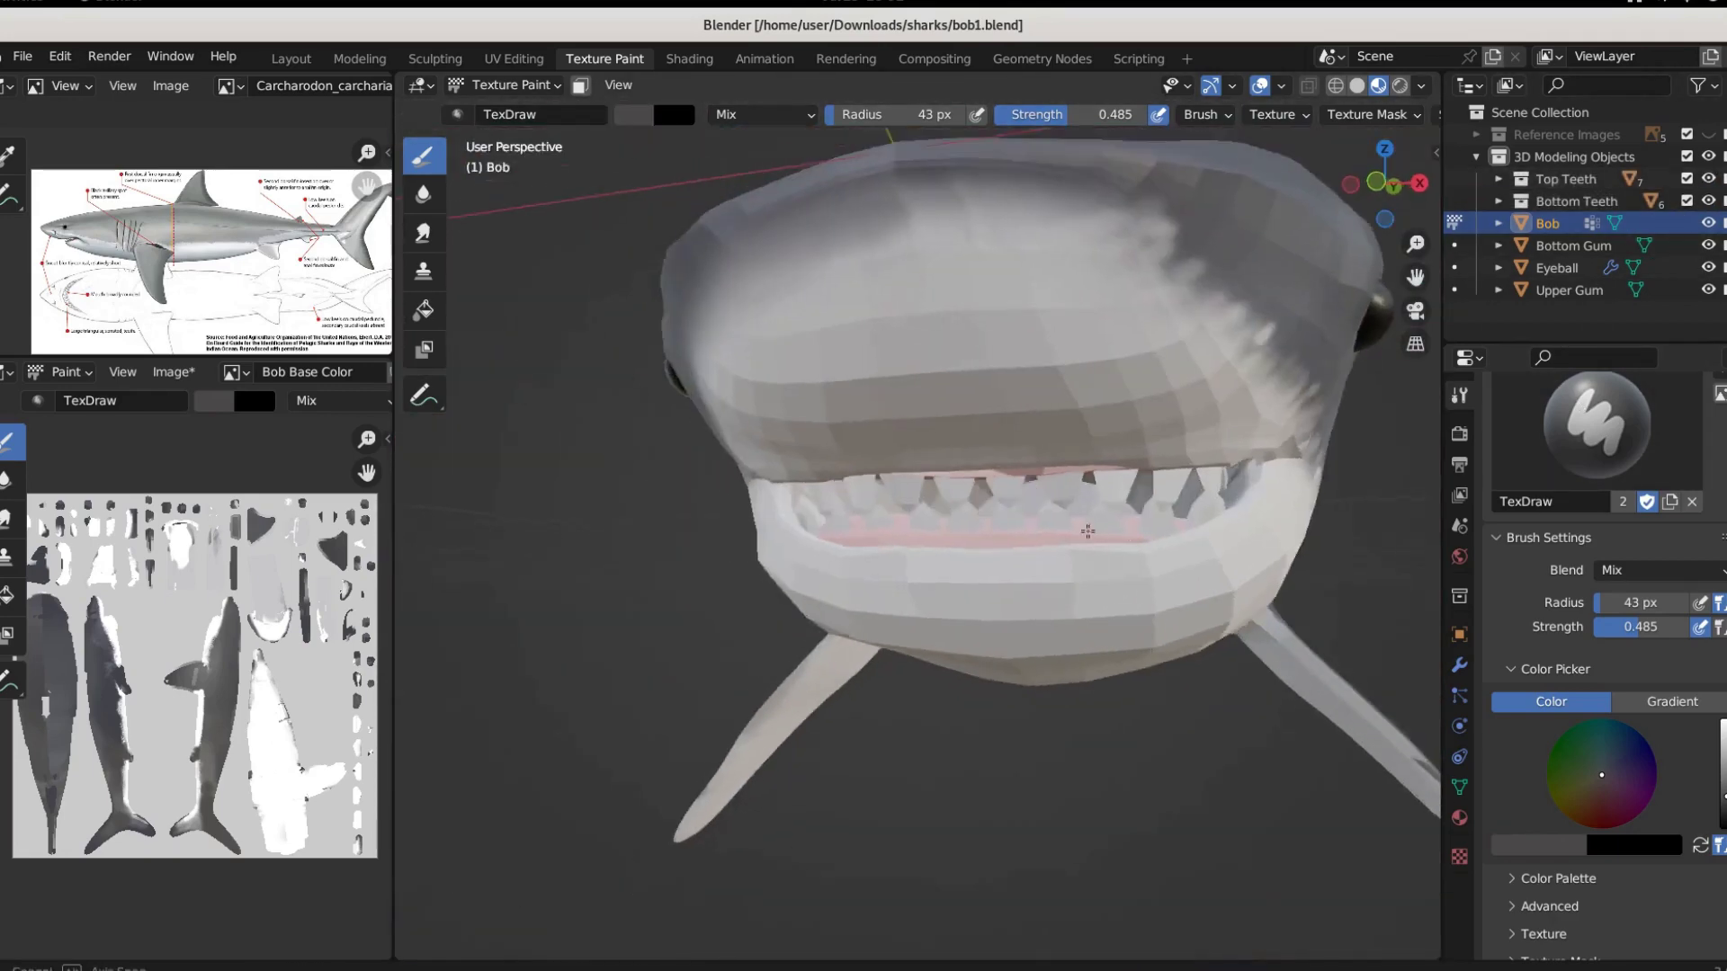
scroll(1070, 523, up, 3)
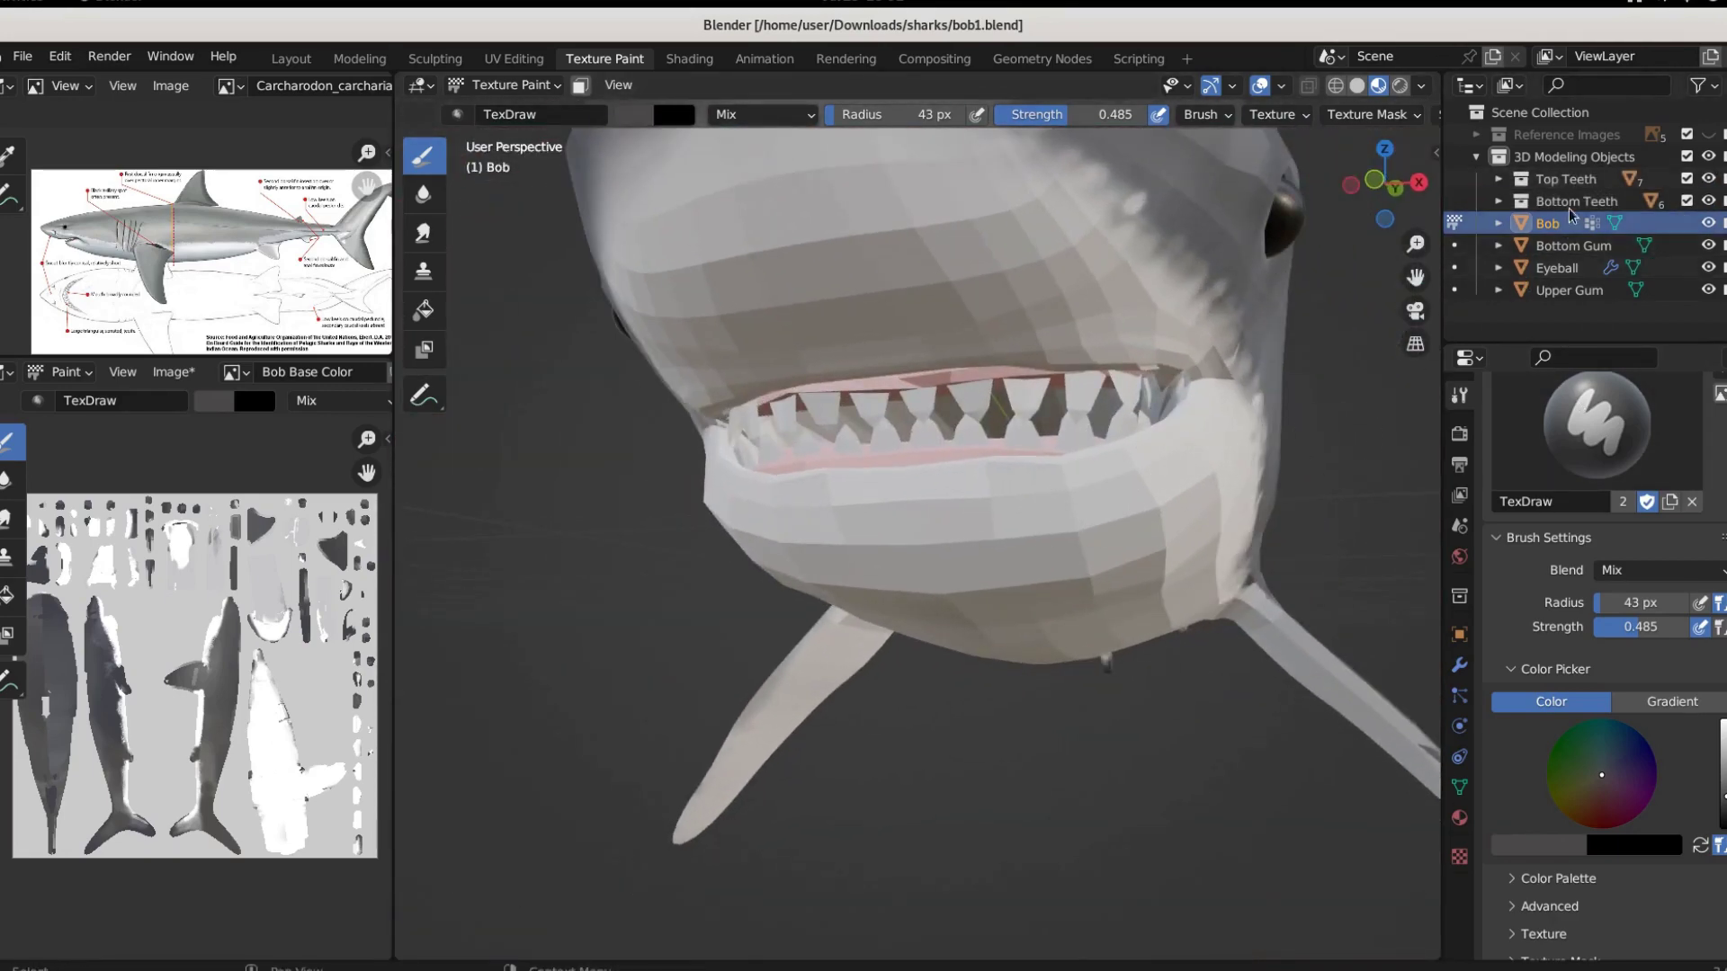
click(1565, 179)
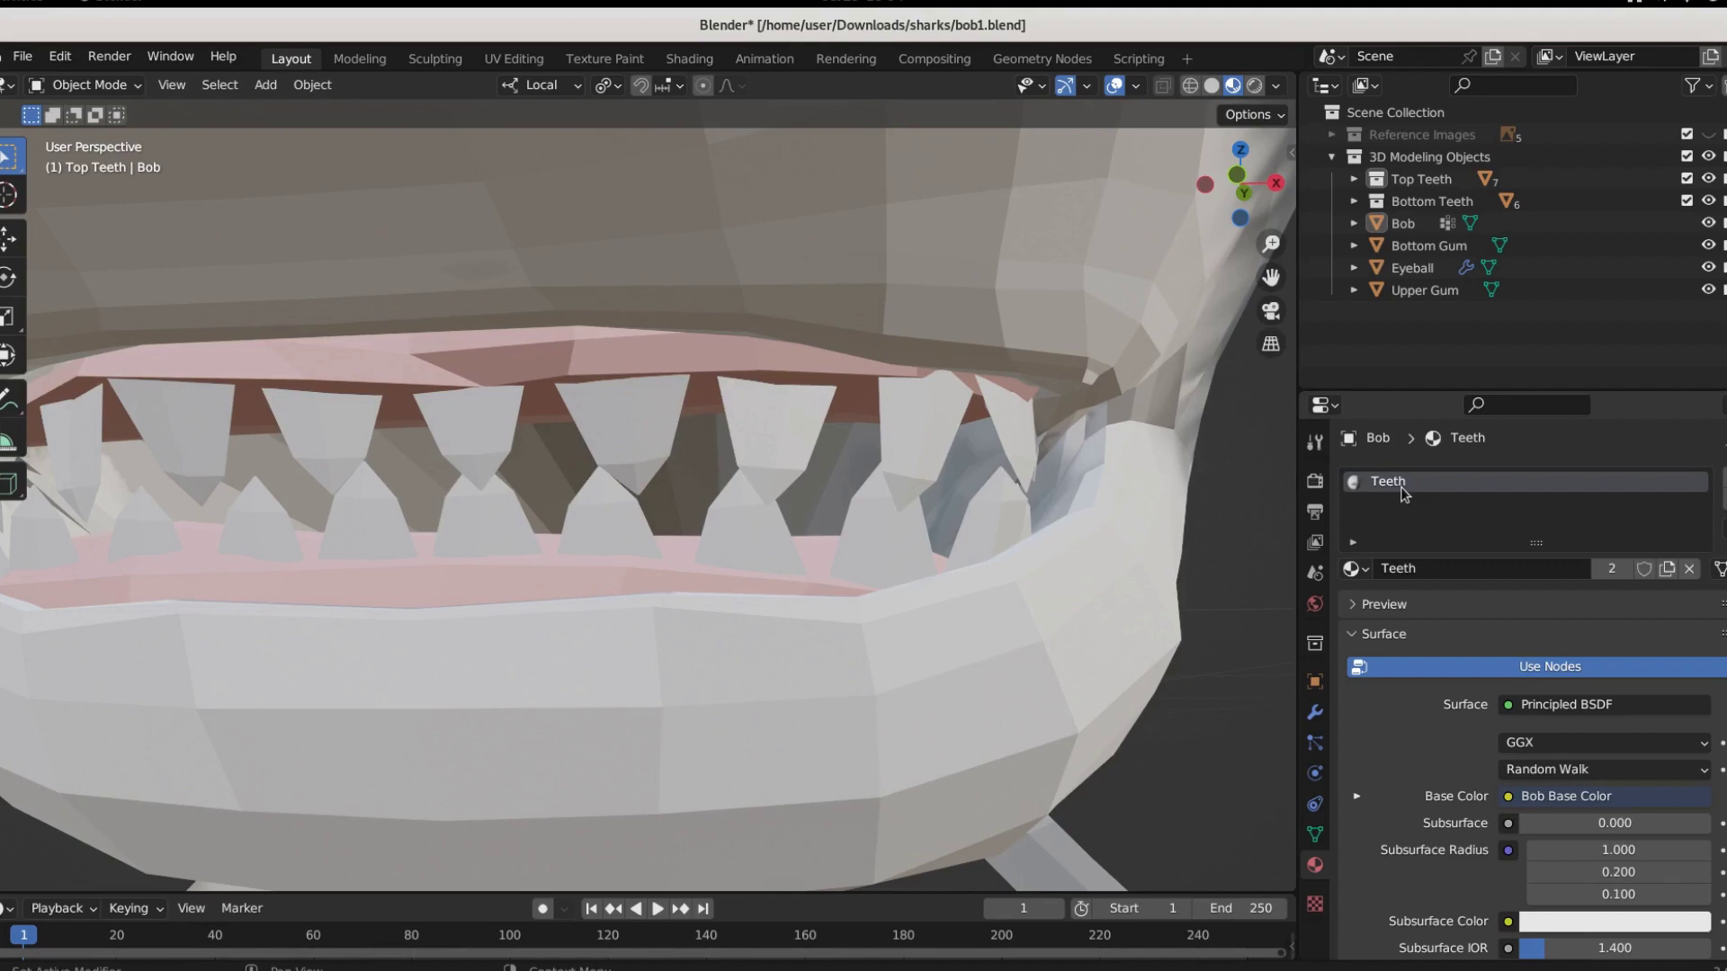
Raise the teeth material's Base Color value to full white
scroll(1539, 733, down, 1)
click(1588, 884)
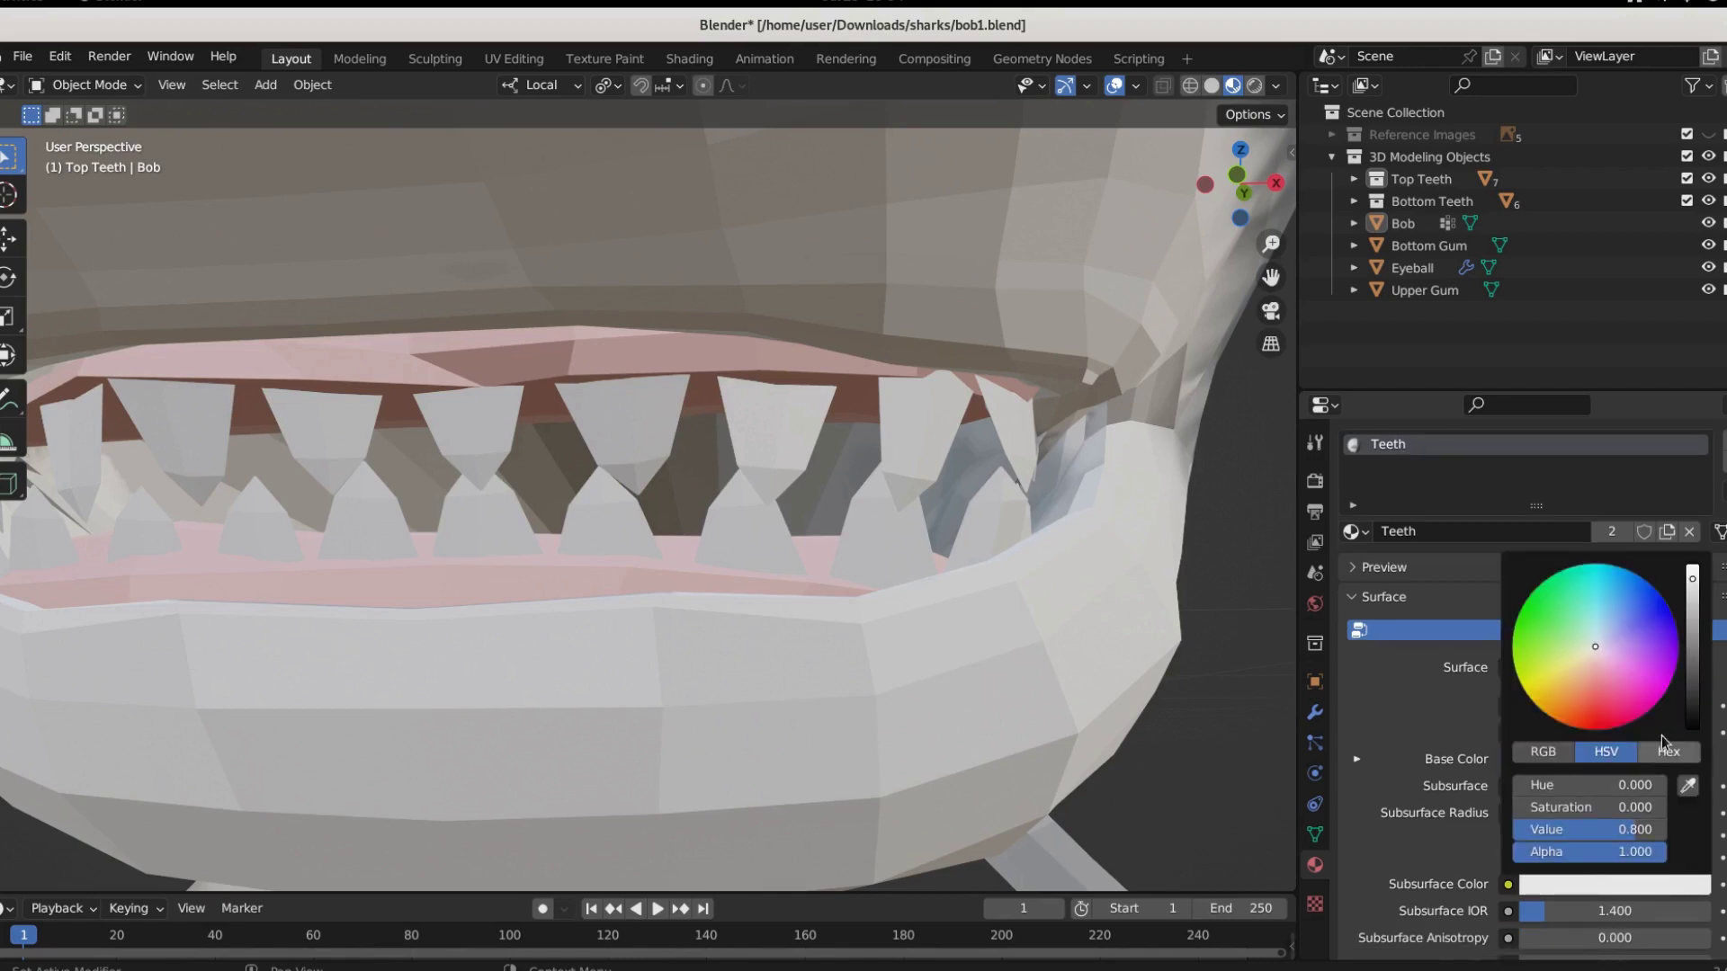
drag(1693, 586, 1692, 566)
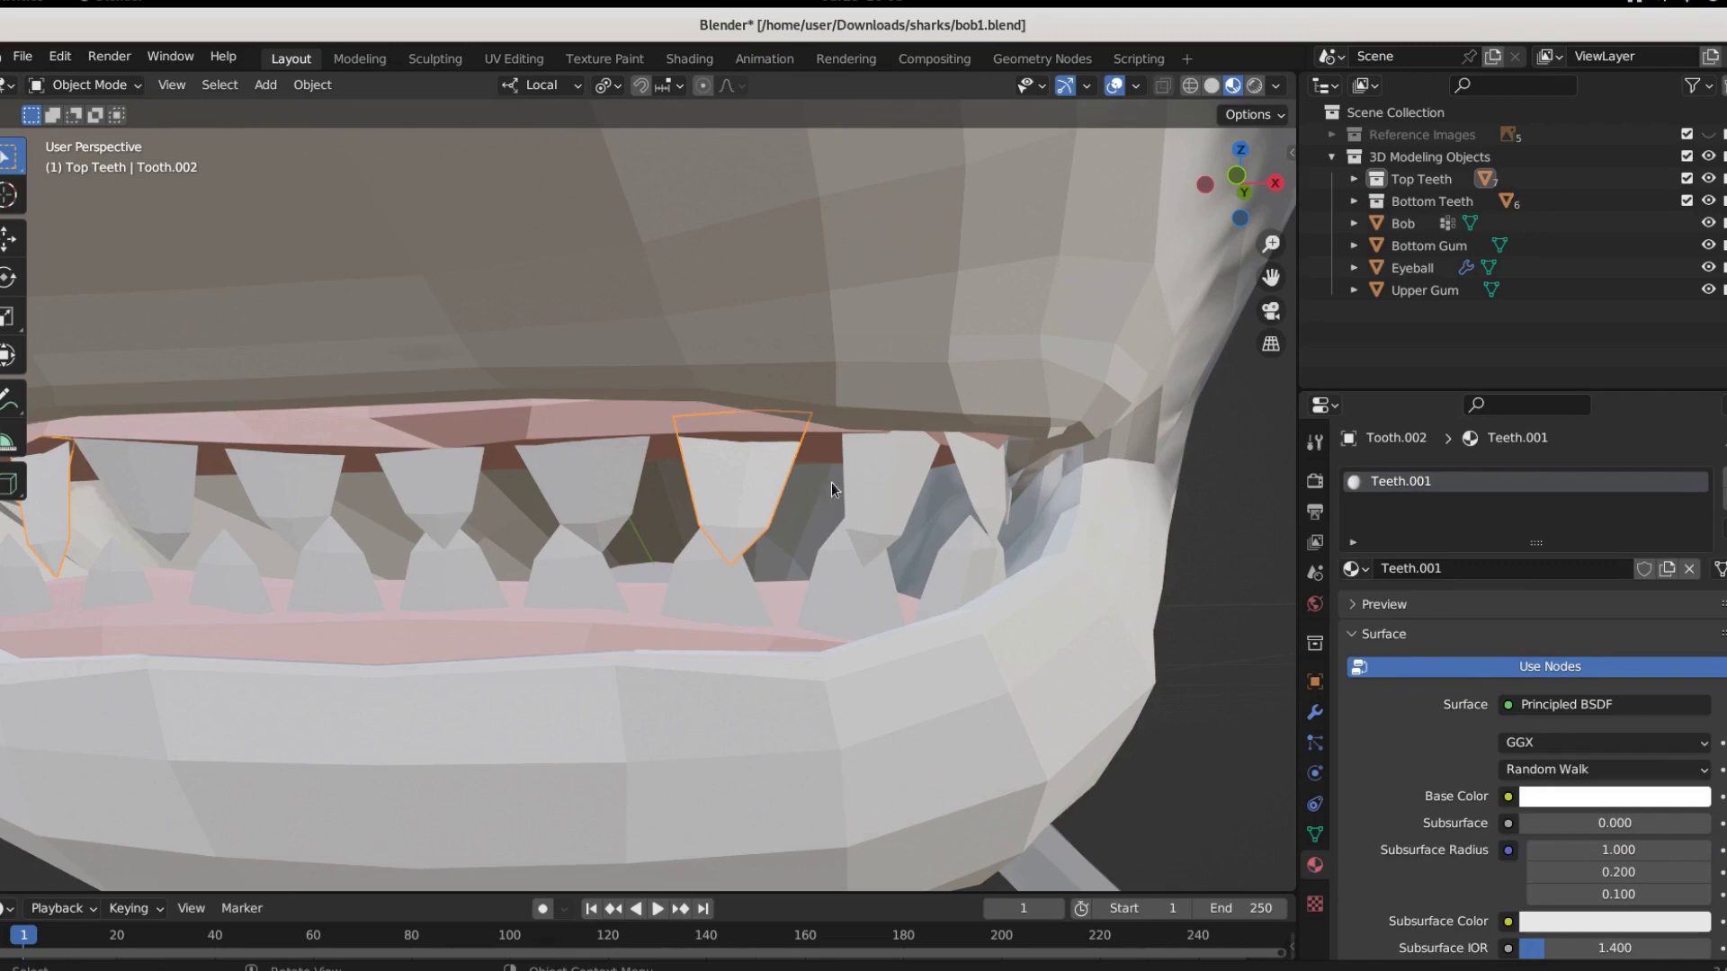
Assign Teeth.001 to the untextured teeth, including Tooth.004, Tooth.006 and Tooth.005
click(882, 489)
click(1368, 570)
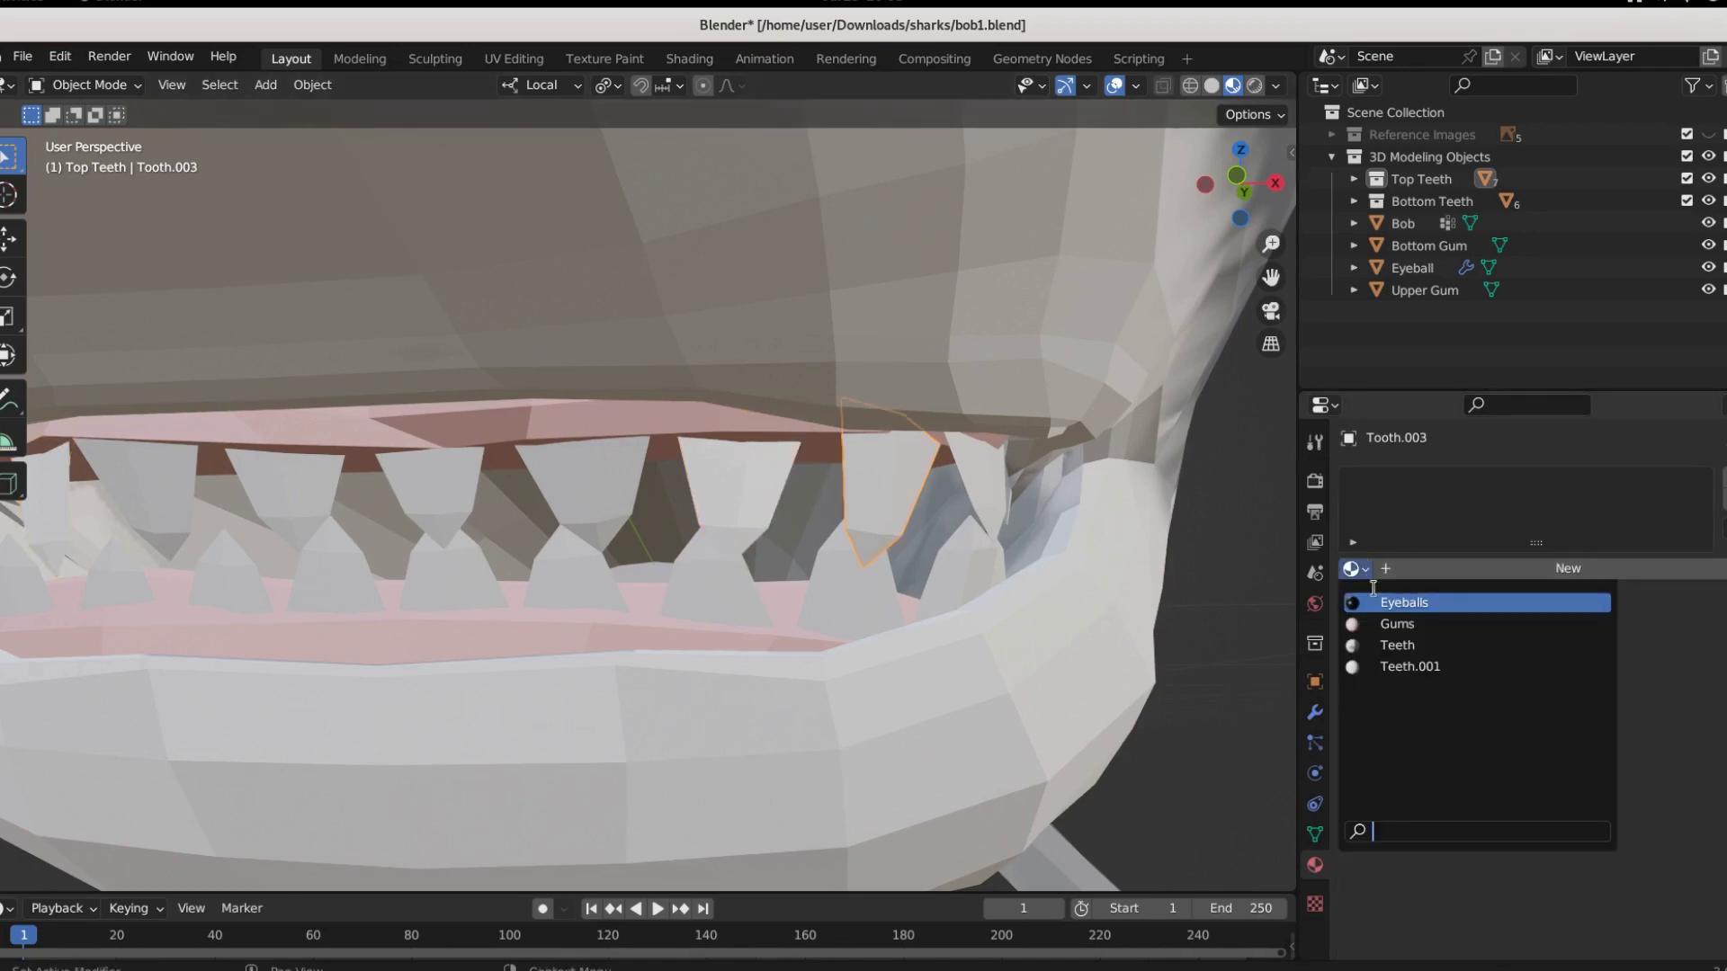
click(1400, 666)
click(972, 483)
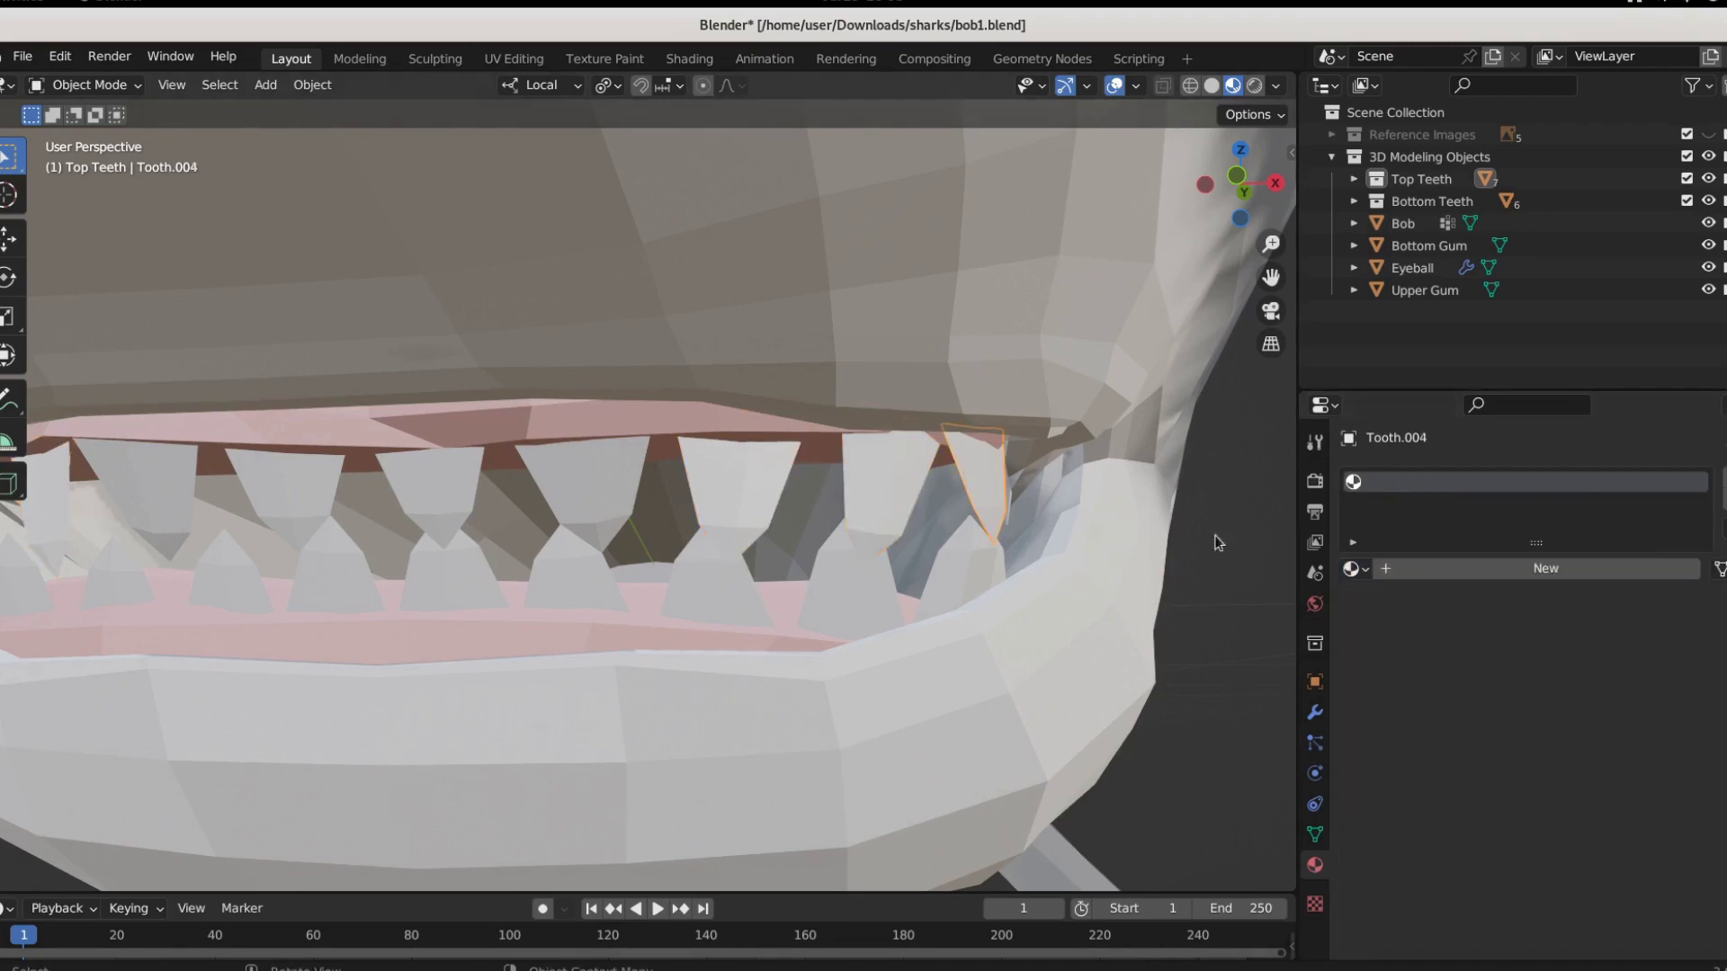
click(1368, 570)
click(1400, 665)
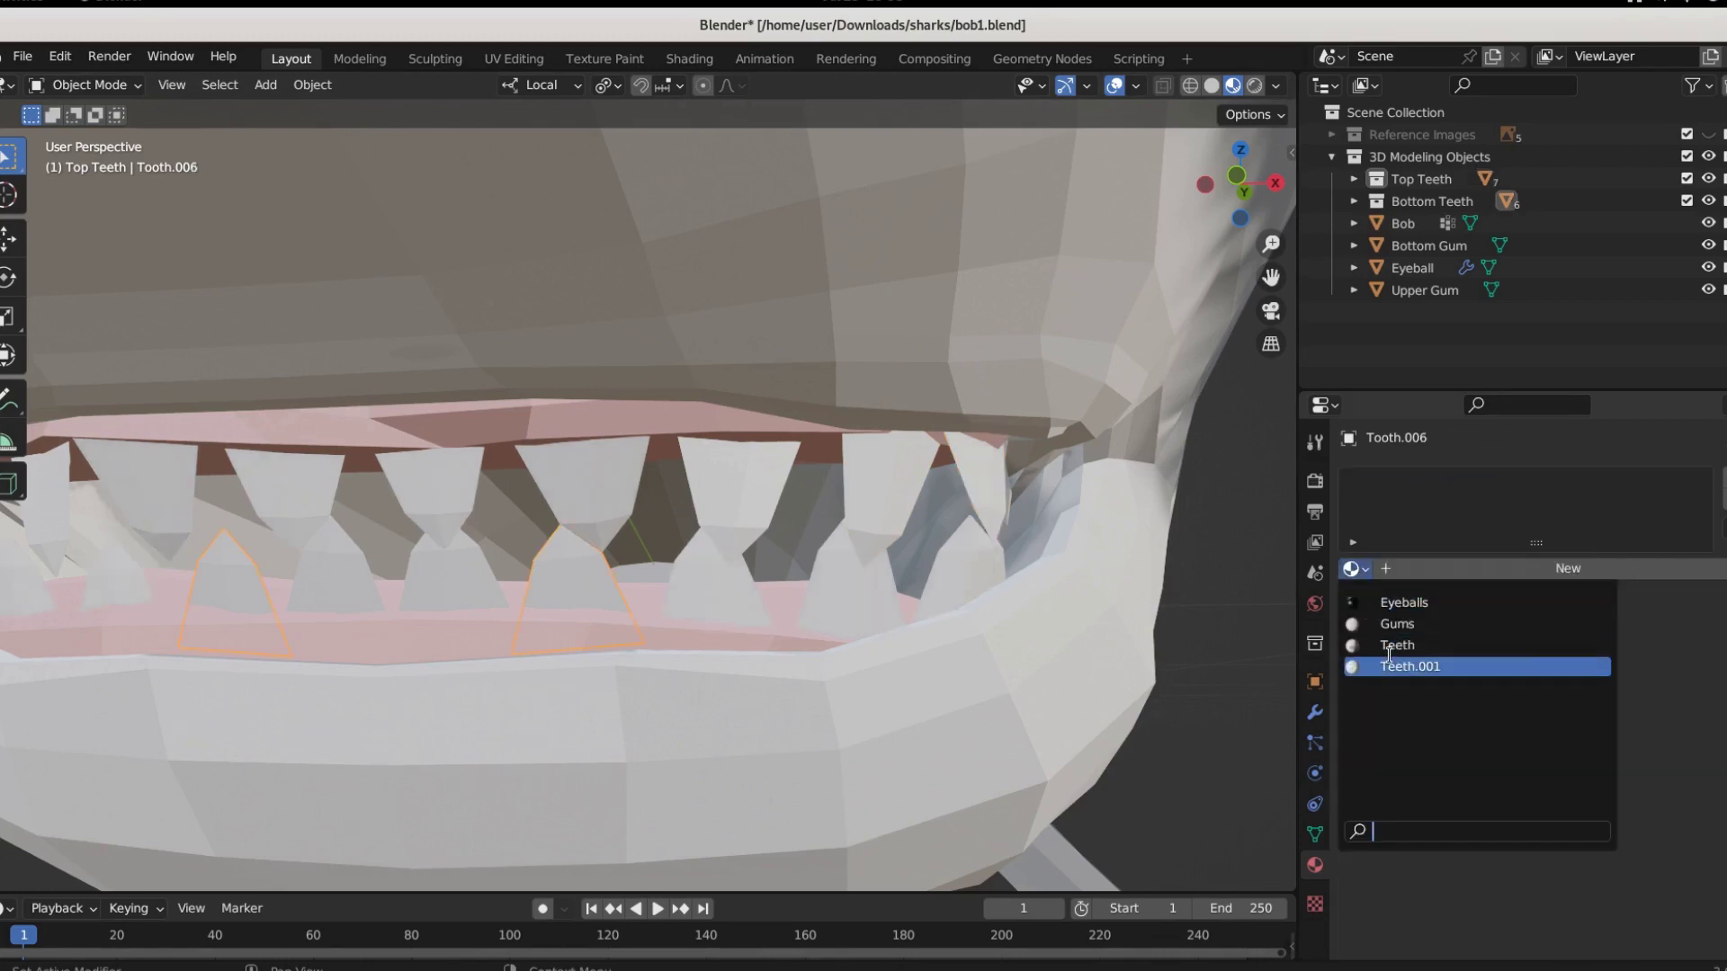
click(1392, 667)
click(477, 584)
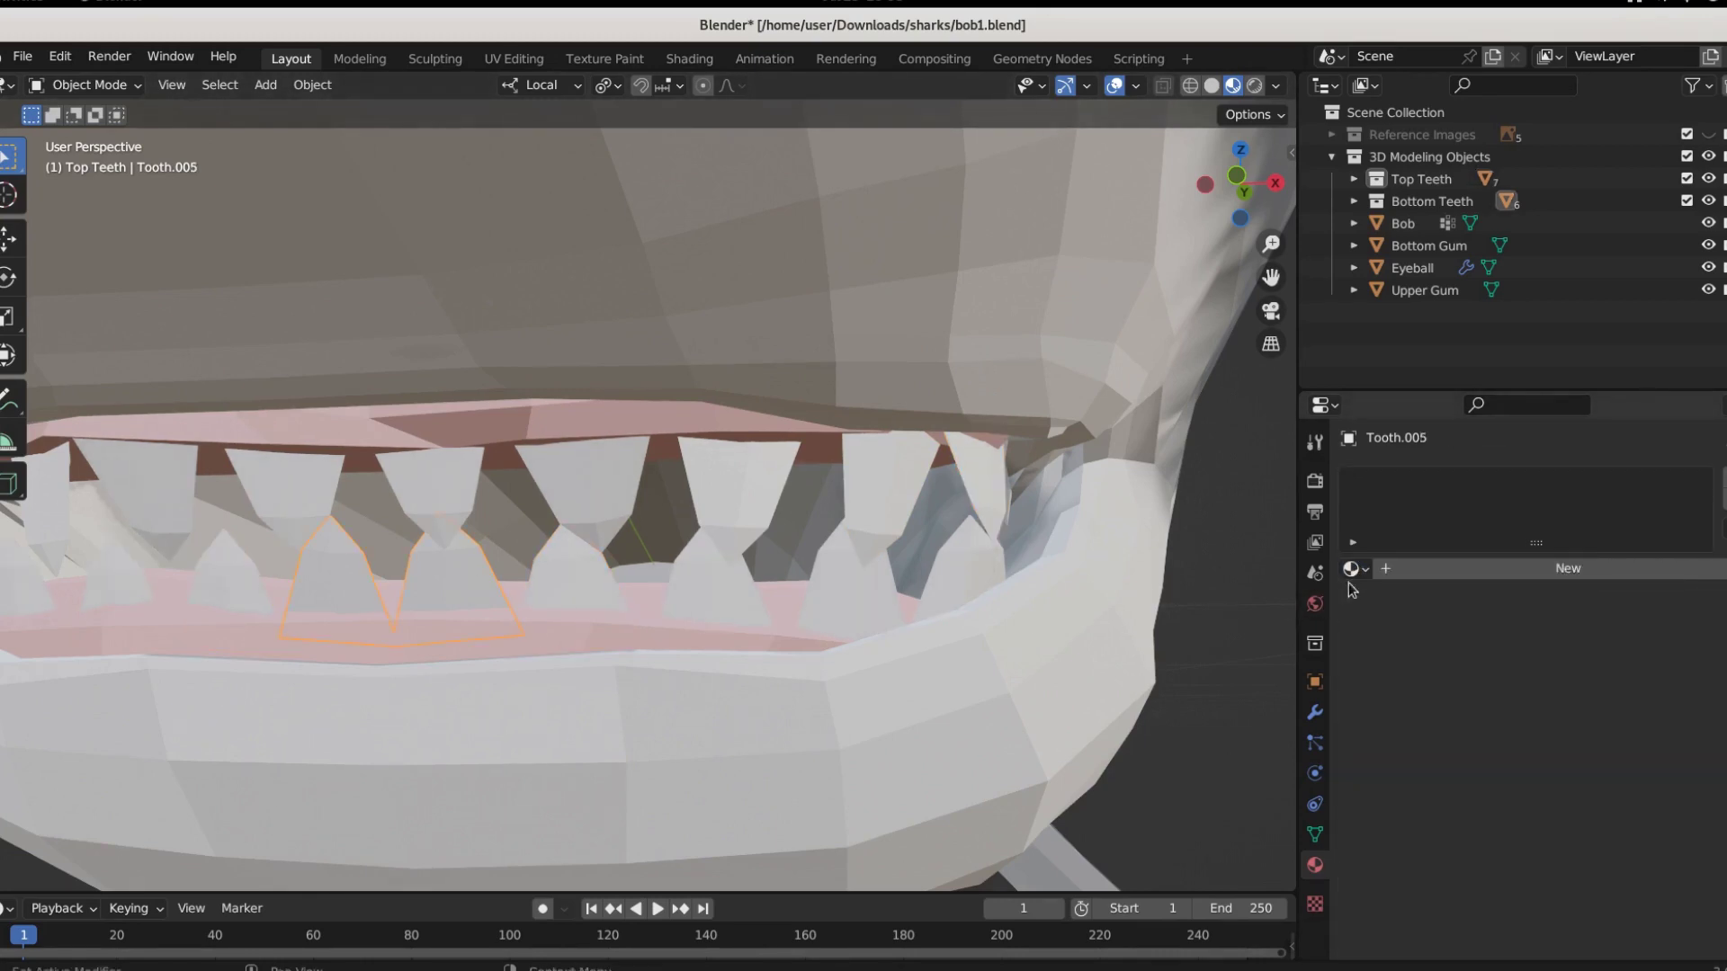
click(1354, 569)
click(1392, 666)
scroll(771, 734, down, 8)
middle_drag(770, 735, 704, 538)
scroll(557, 607, up, 5)
scroll(544, 601, down, 4)
scroll(617, 548, down, 2)
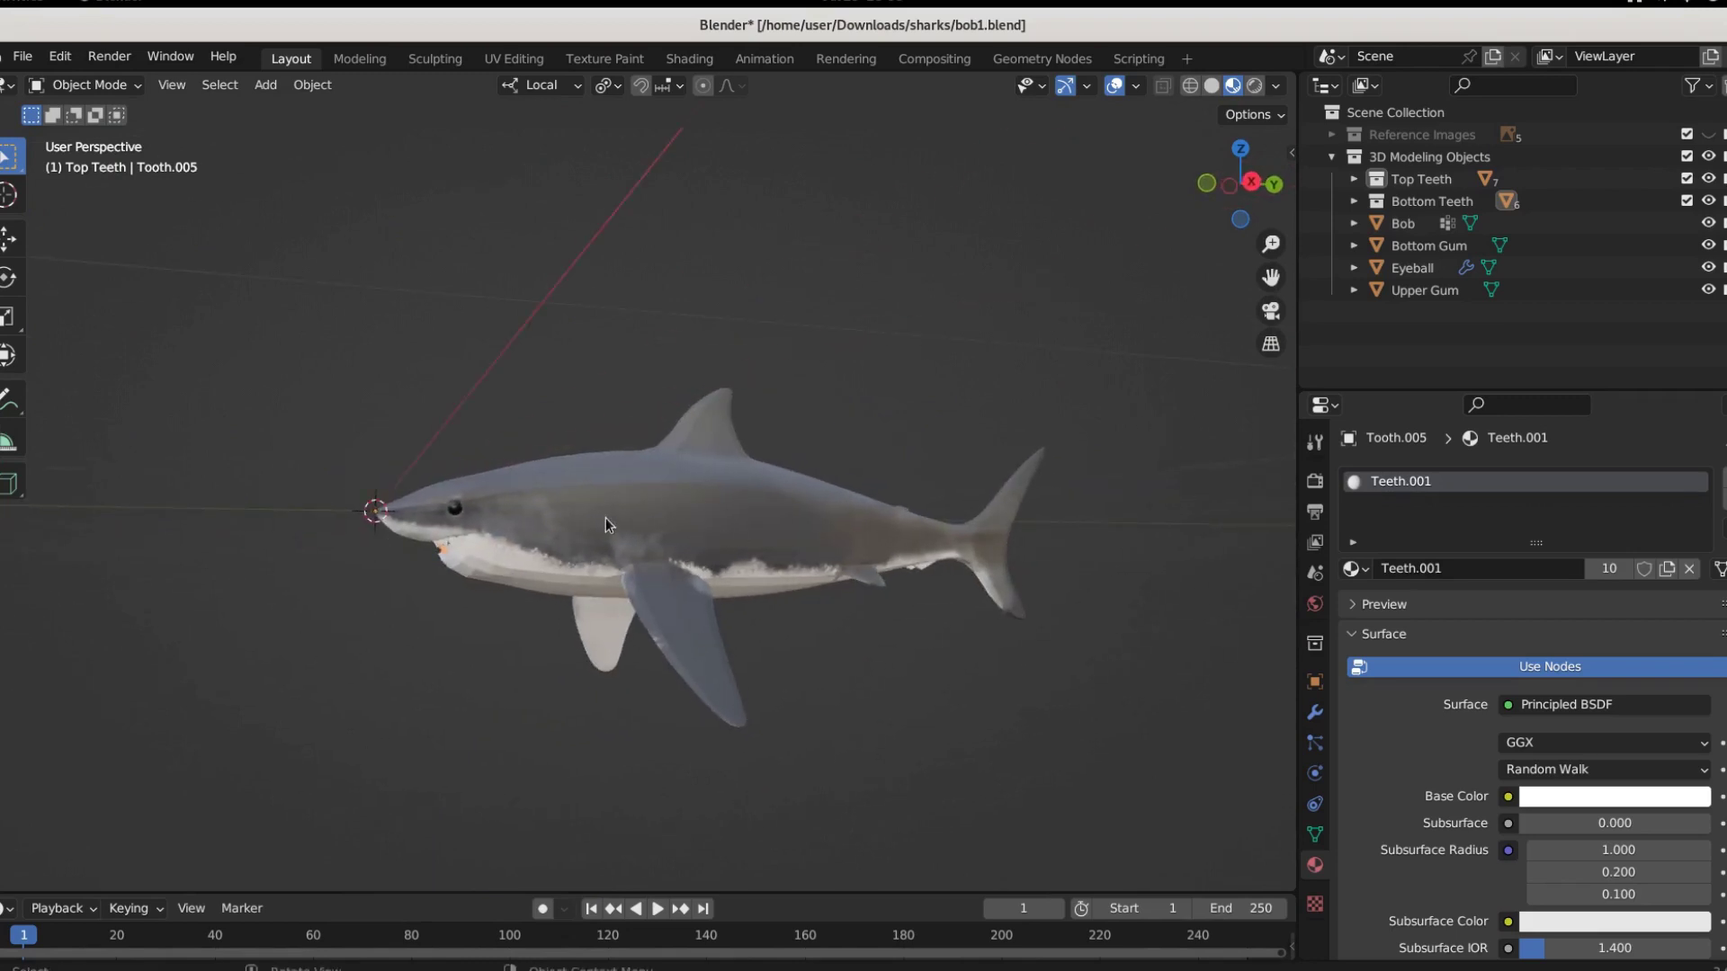
scroll(593, 594, up, 2)
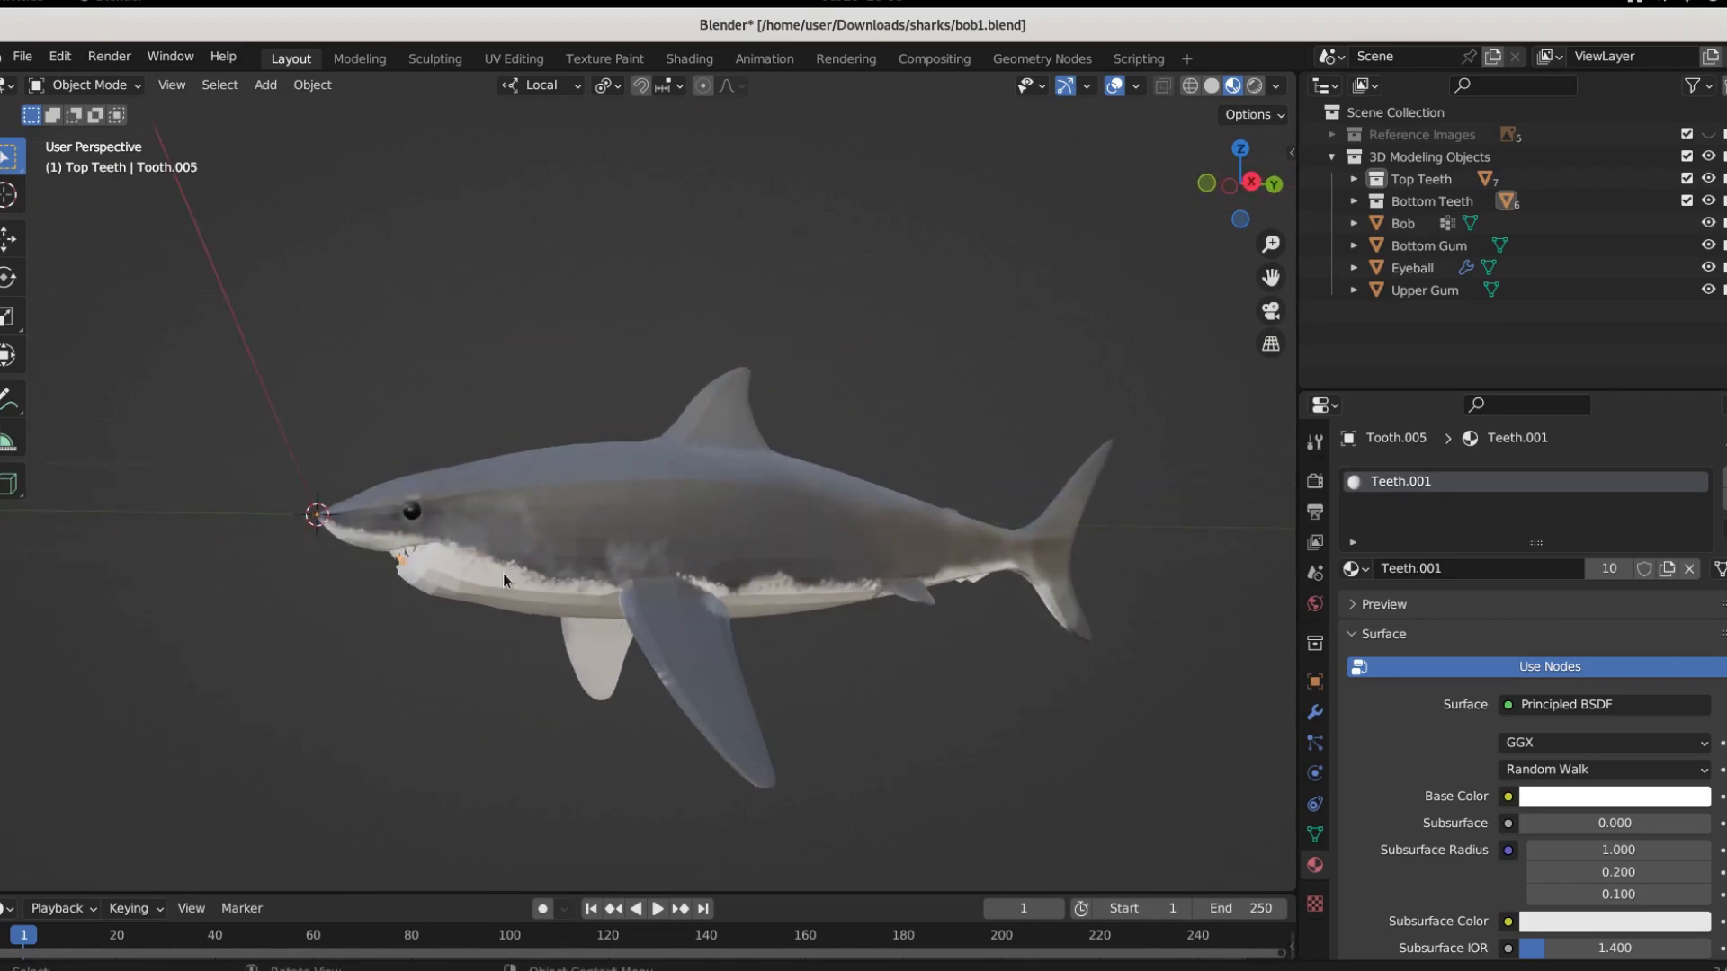
scroll(635, 610, up, 3)
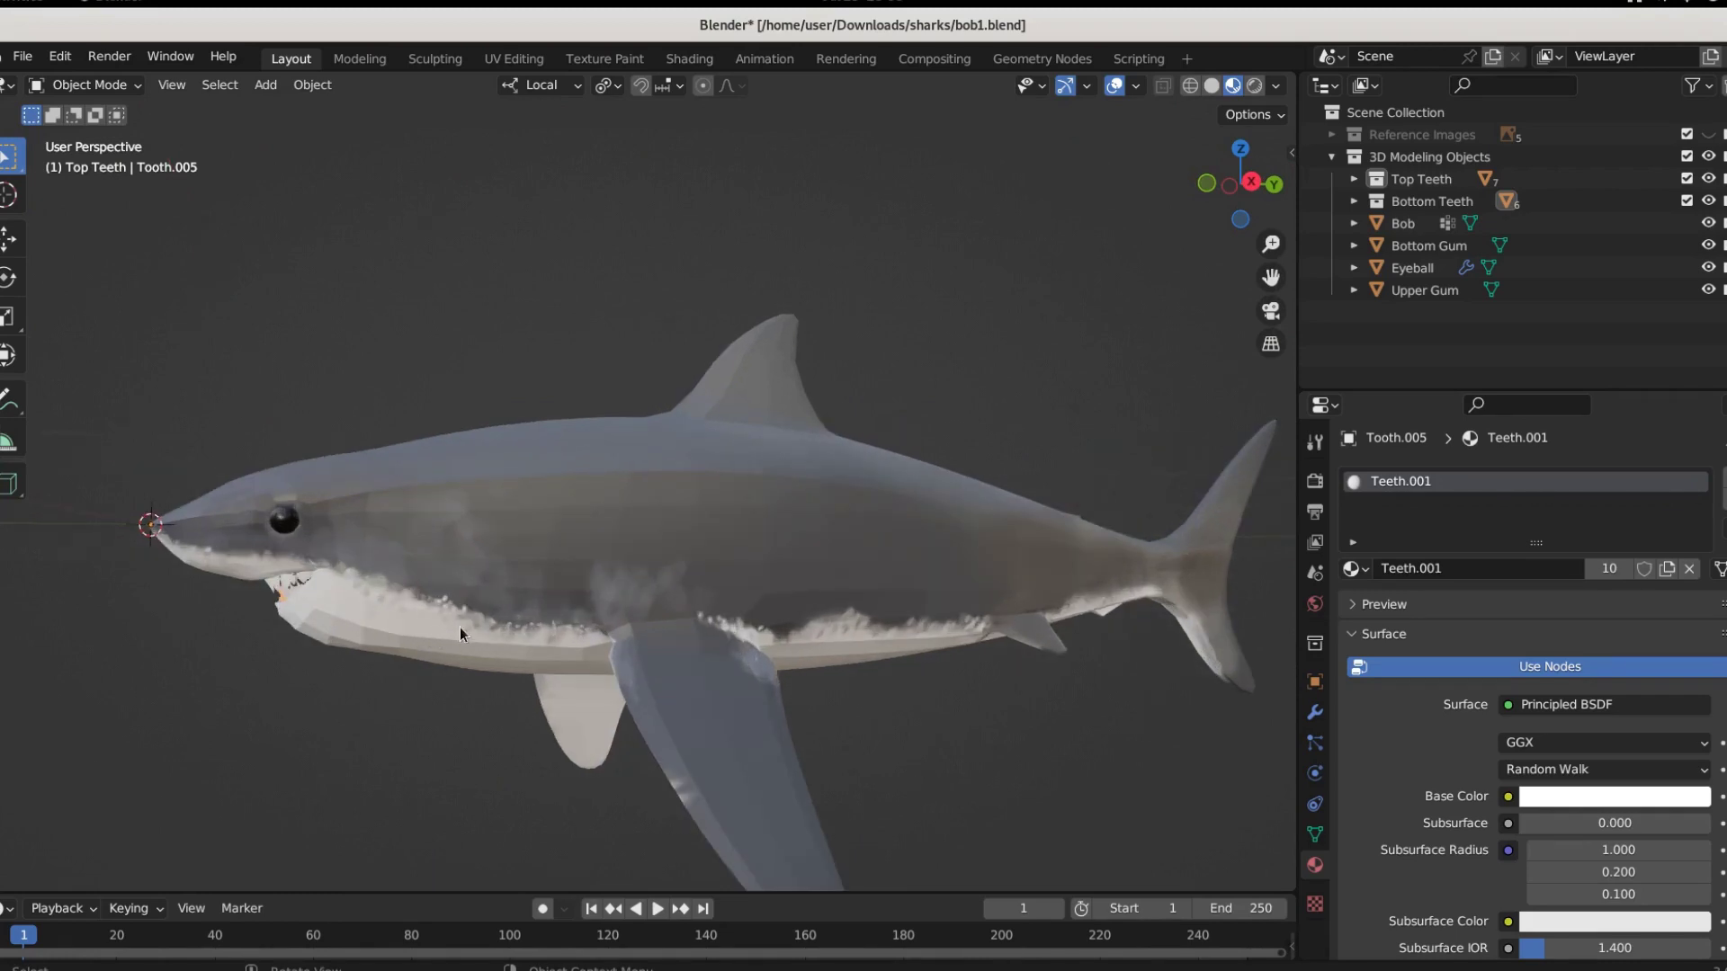
middle_drag(478, 614, 803, 599)
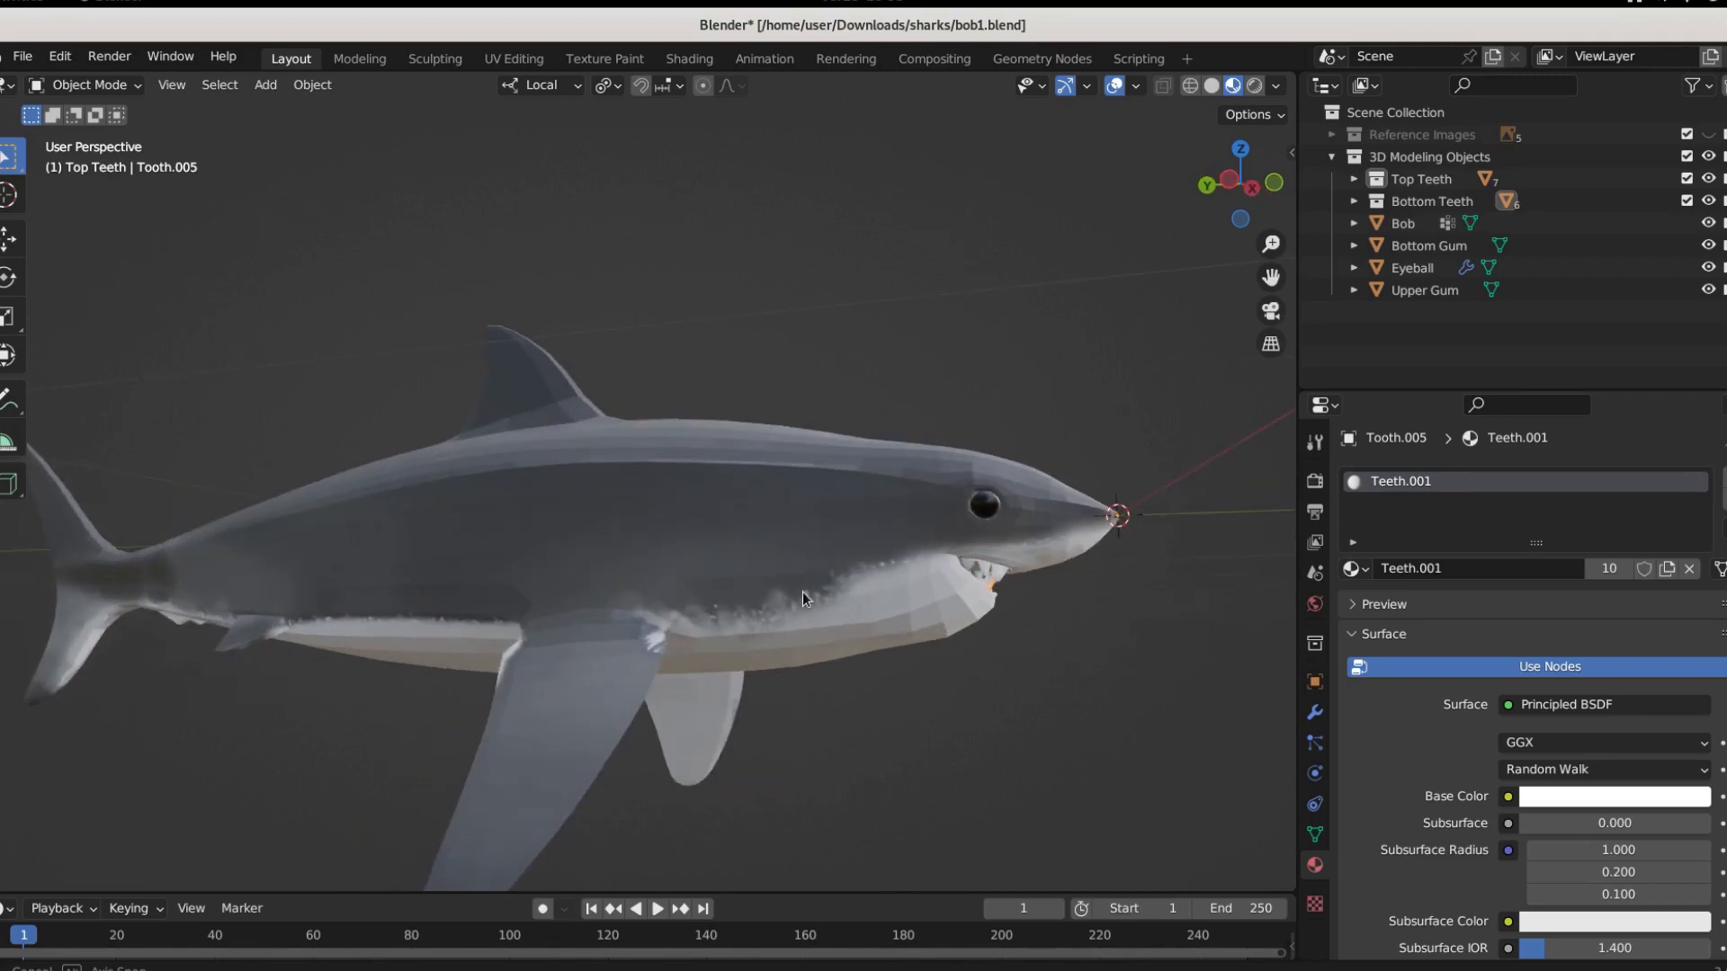
middle_drag(956, 654, 619, 626)
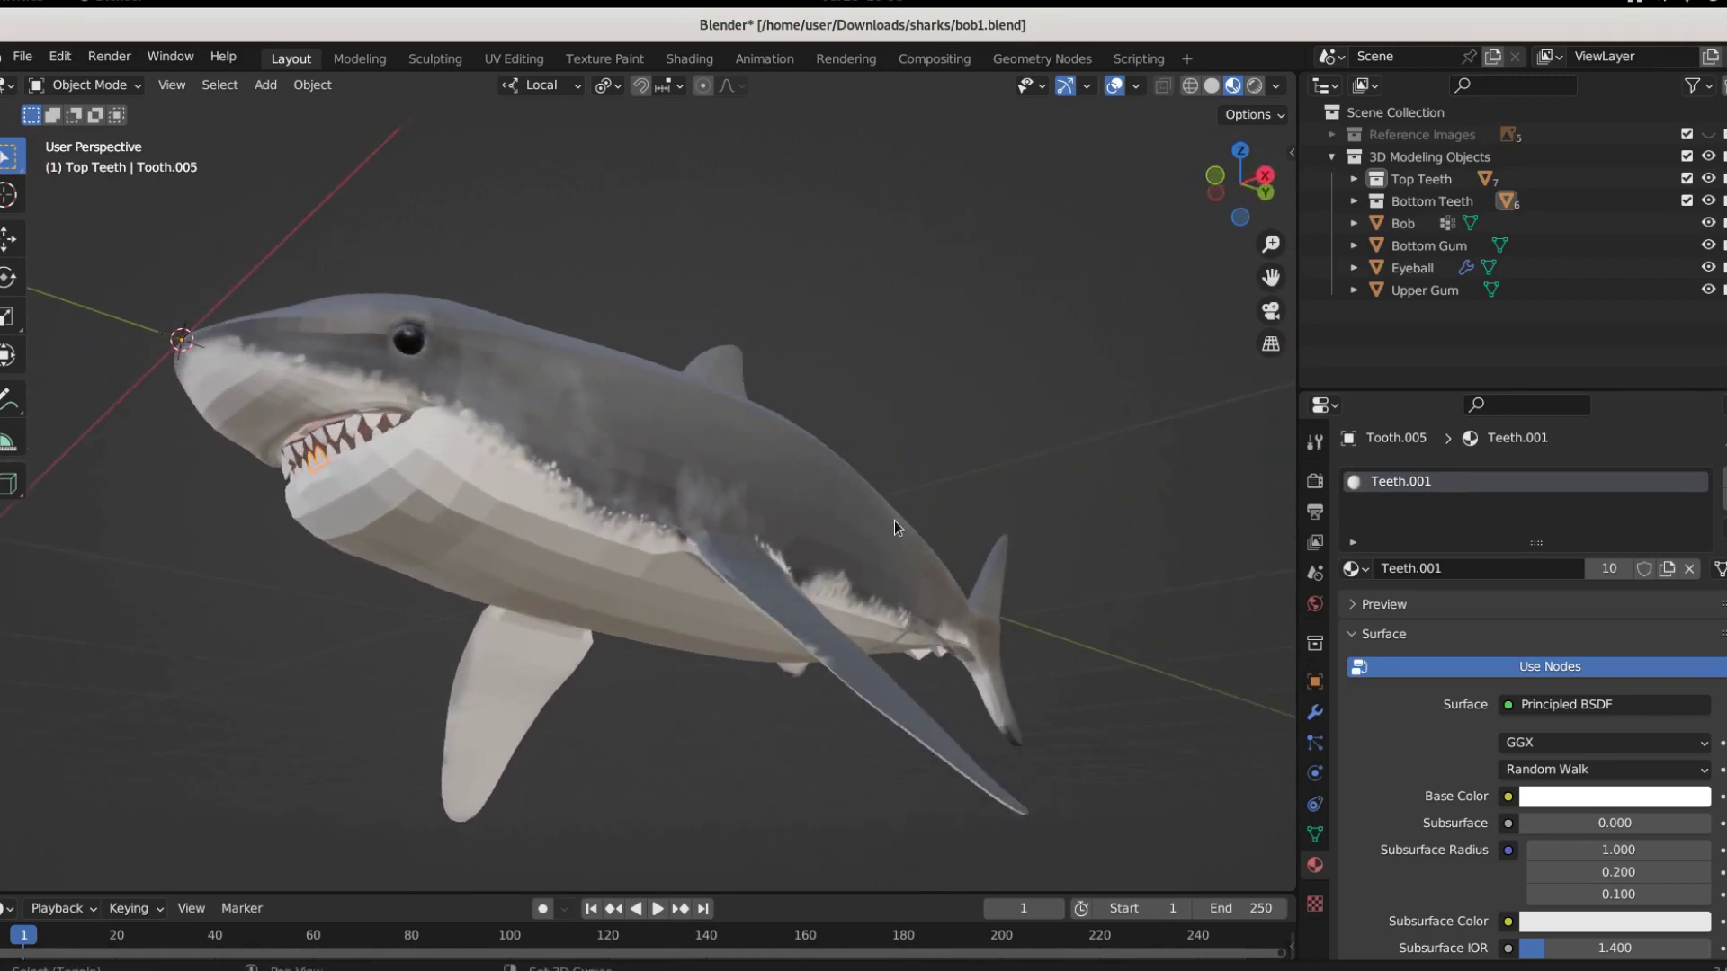
middle_drag(896, 528, 821, 632)
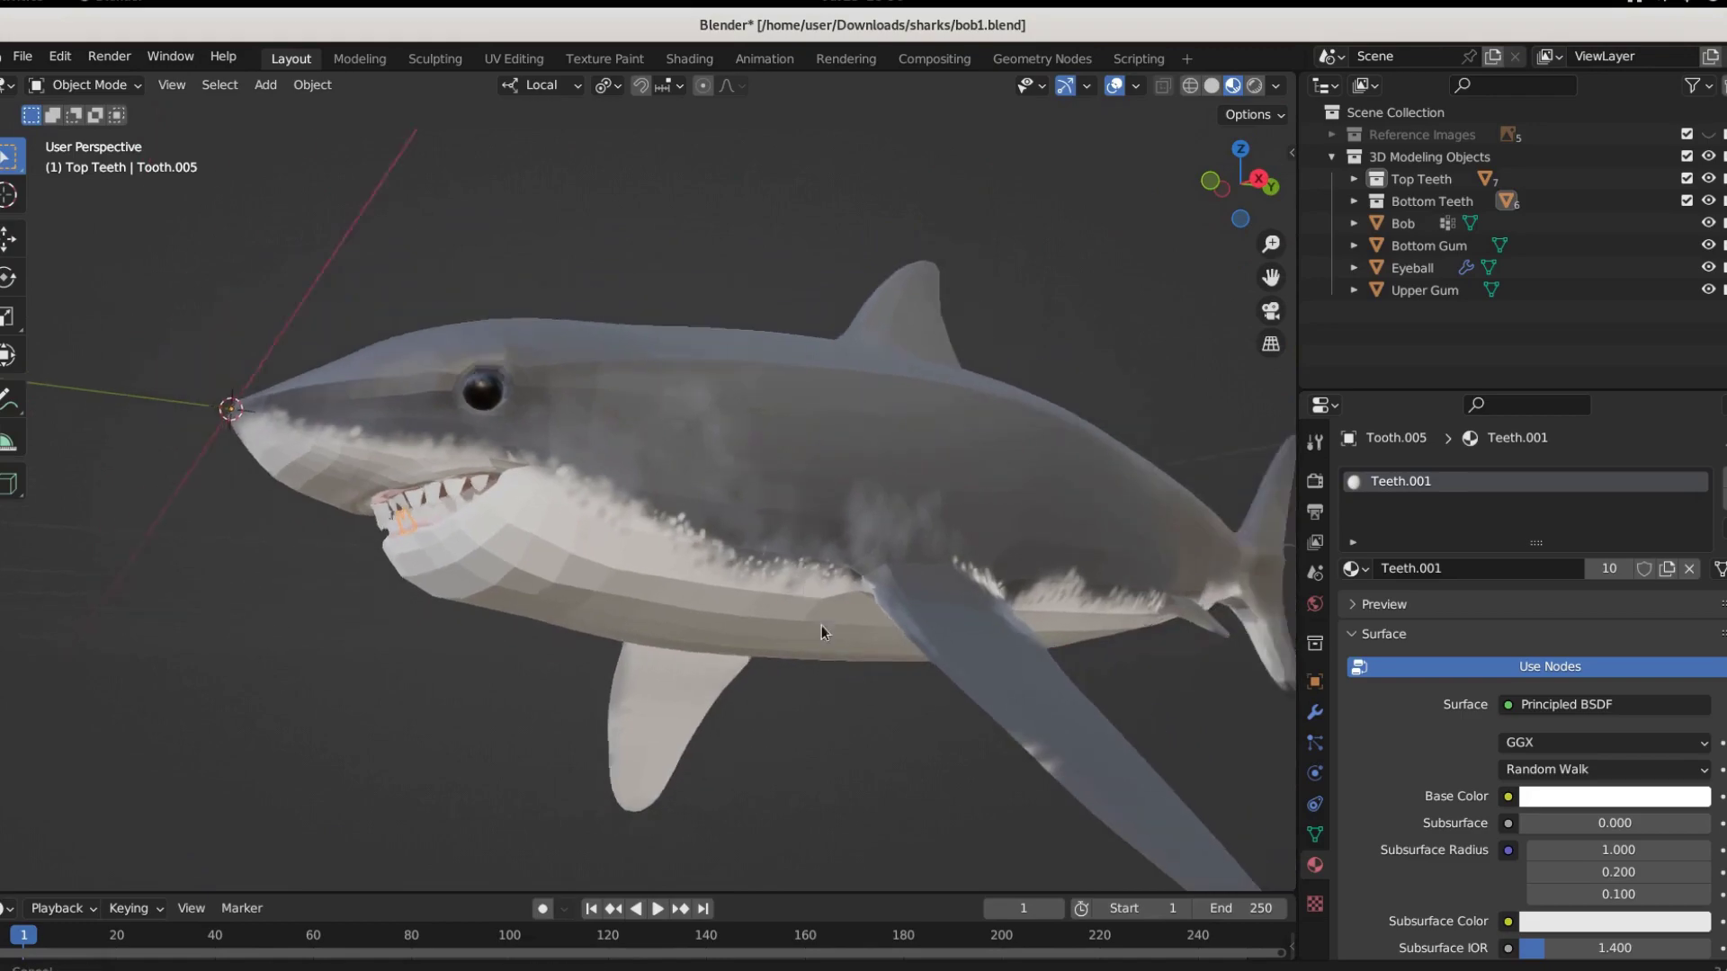